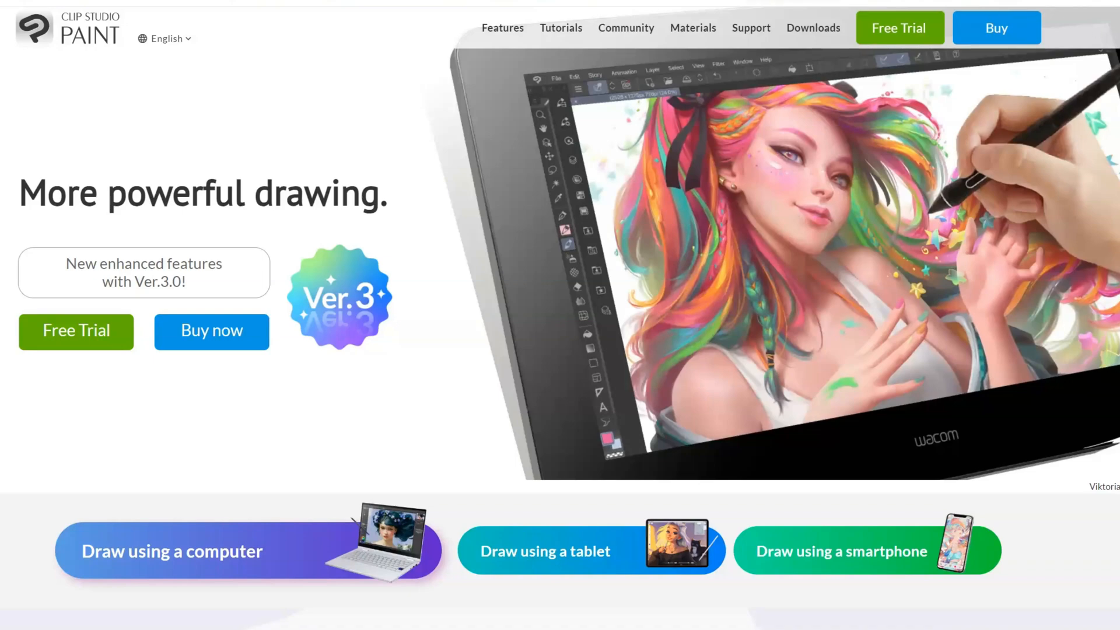
# Step: Open the free trial page and examine the download options for each platform
pyautogui.click(920, 32)
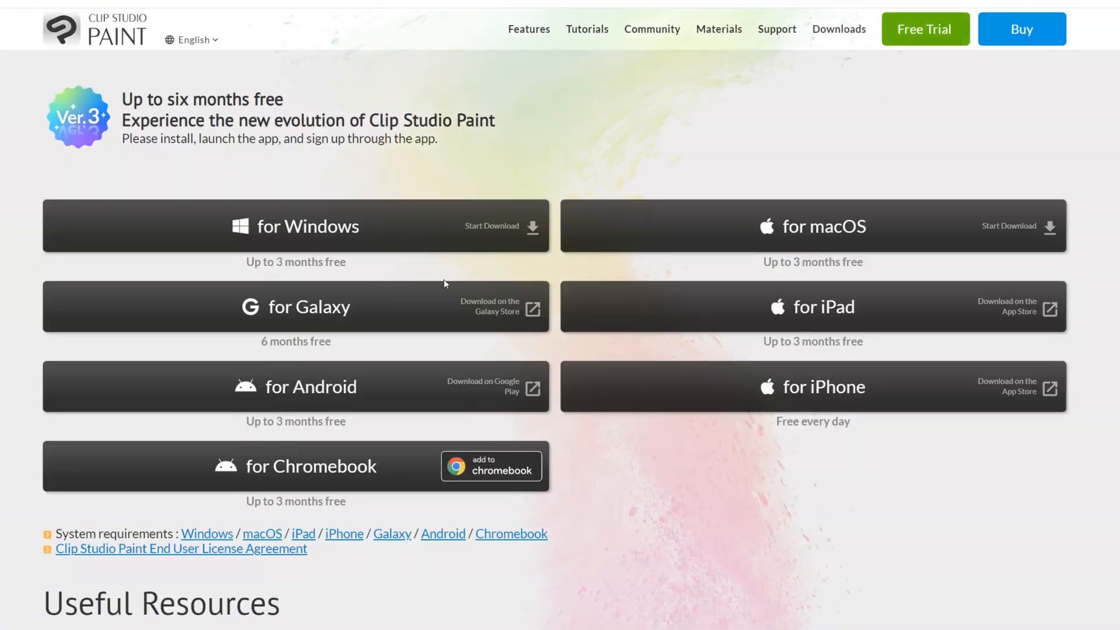
pyautogui.scroll(-4, 1045, 304)
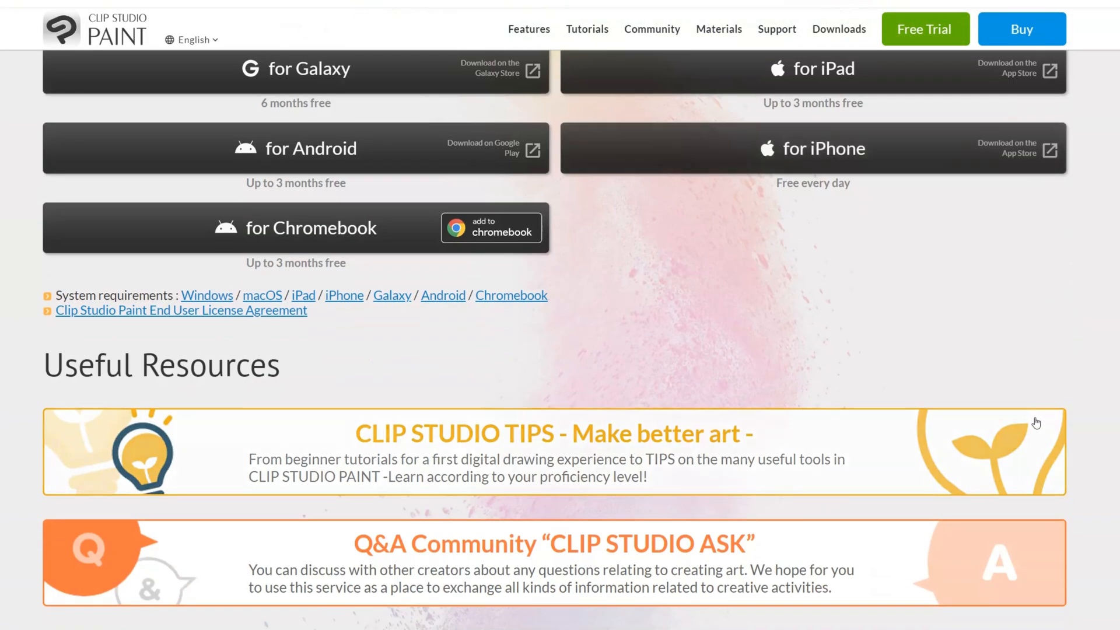
pyautogui.scroll(4, 1037, 422)
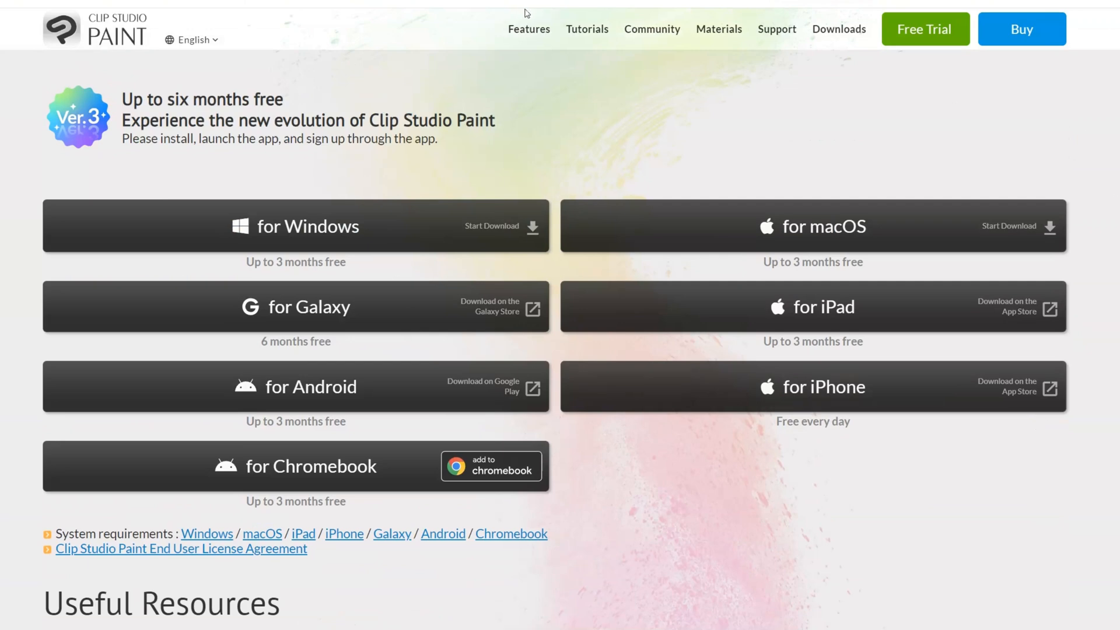
# Step: Open the purchase page, examine the PRO and EX perpetual licence options, and open the upgrade offers
pyautogui.click(1035, 34)
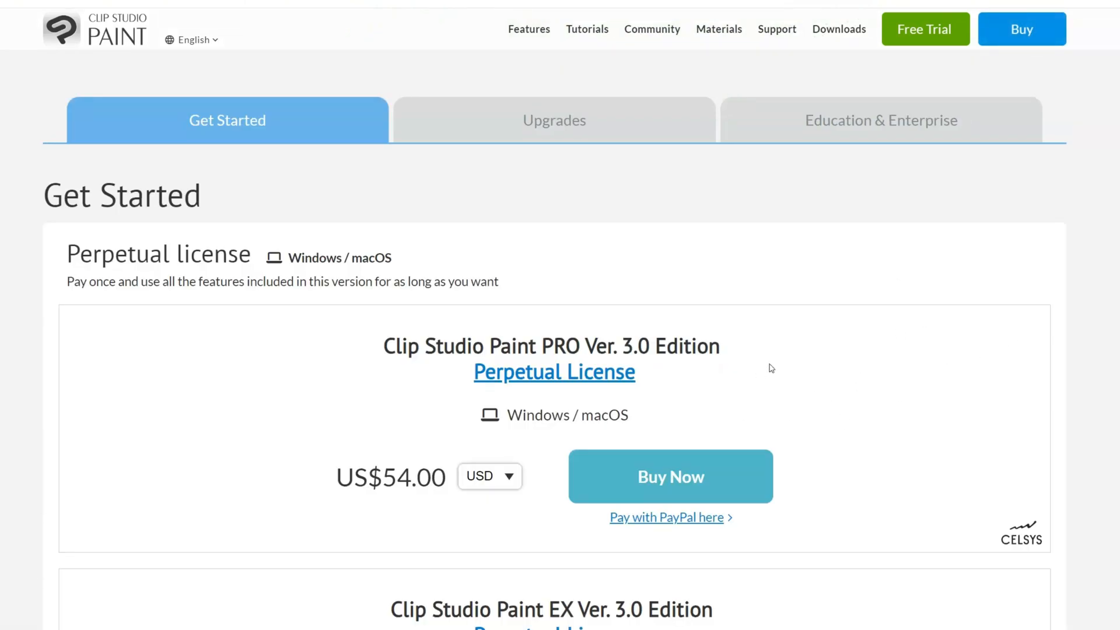
pyautogui.scroll(-4, 756, 298)
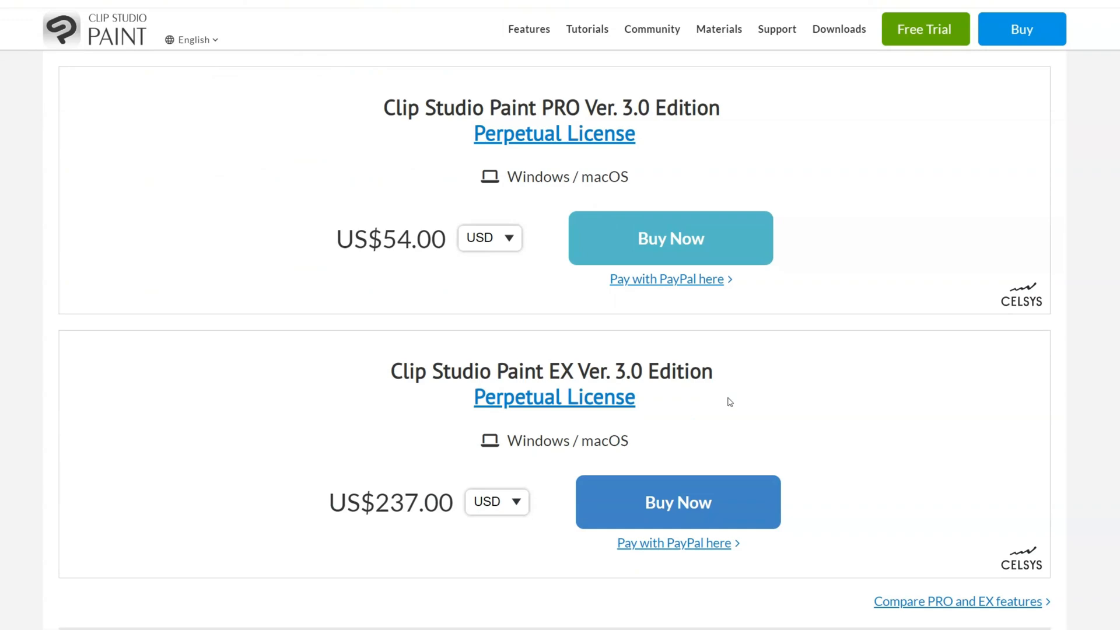
pyautogui.scroll(-4, 730, 402)
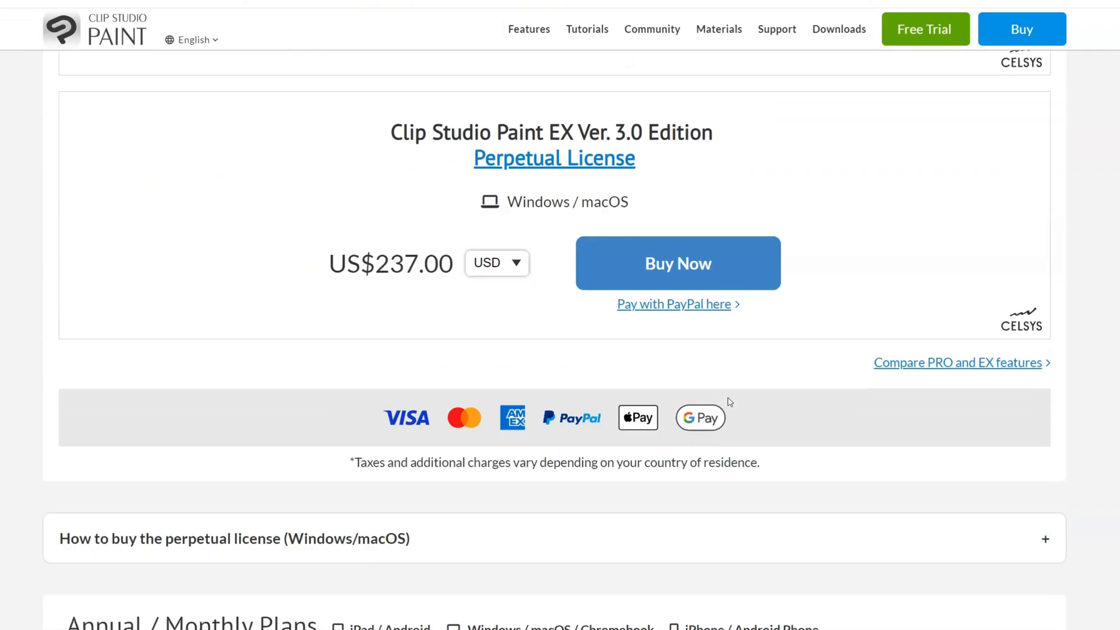
pyautogui.scroll(4, 730, 402)
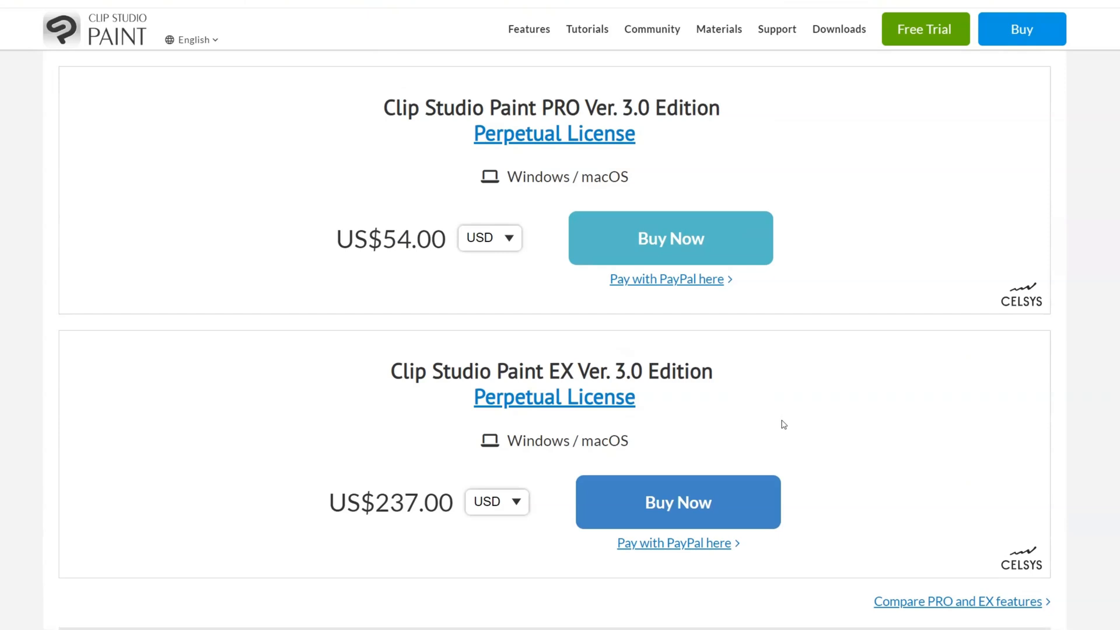
pyautogui.scroll(4, 754, 413)
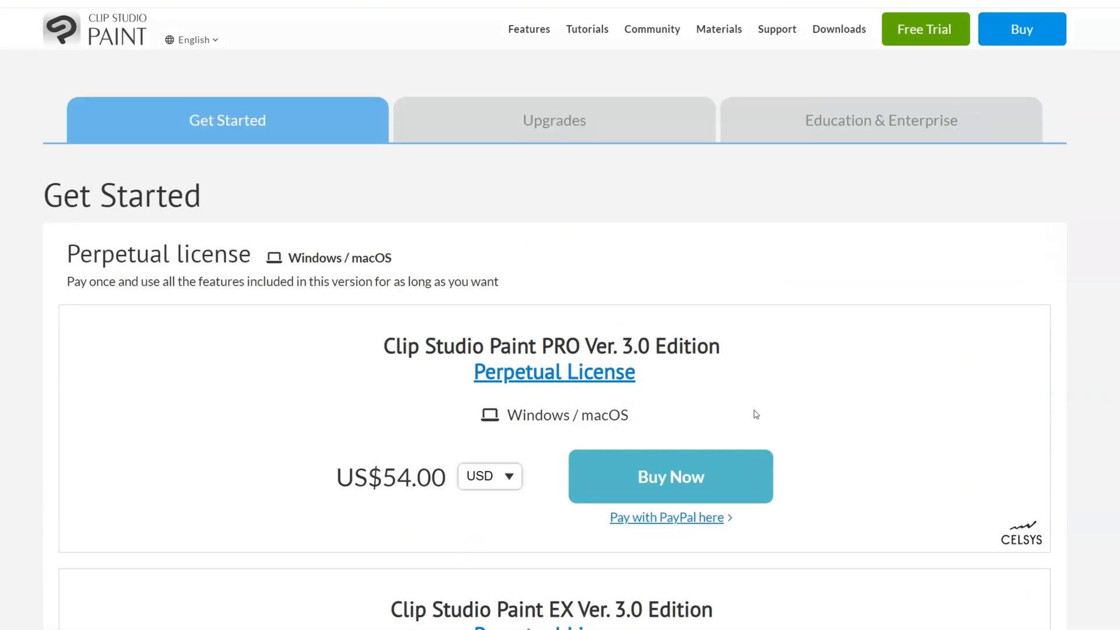
pyautogui.click(582, 124)
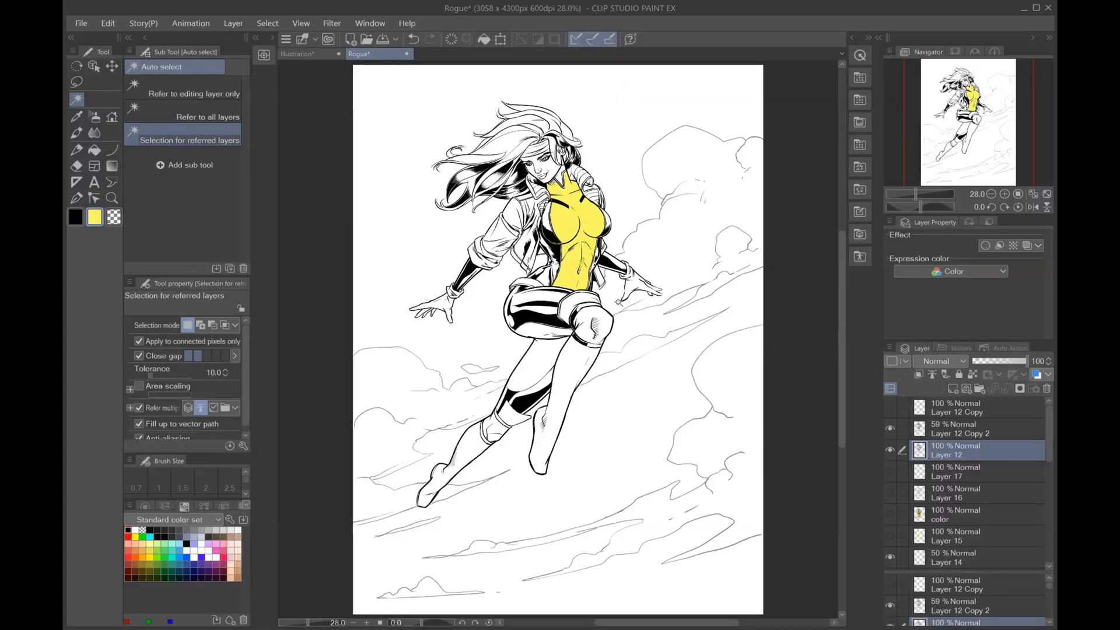
# Step: In Clip Studio Paint, fill the figure's legs with yellow and the suit's side panels and thigh with dark green
pyautogui.click(590, 318)
pyautogui.click(395, 526)
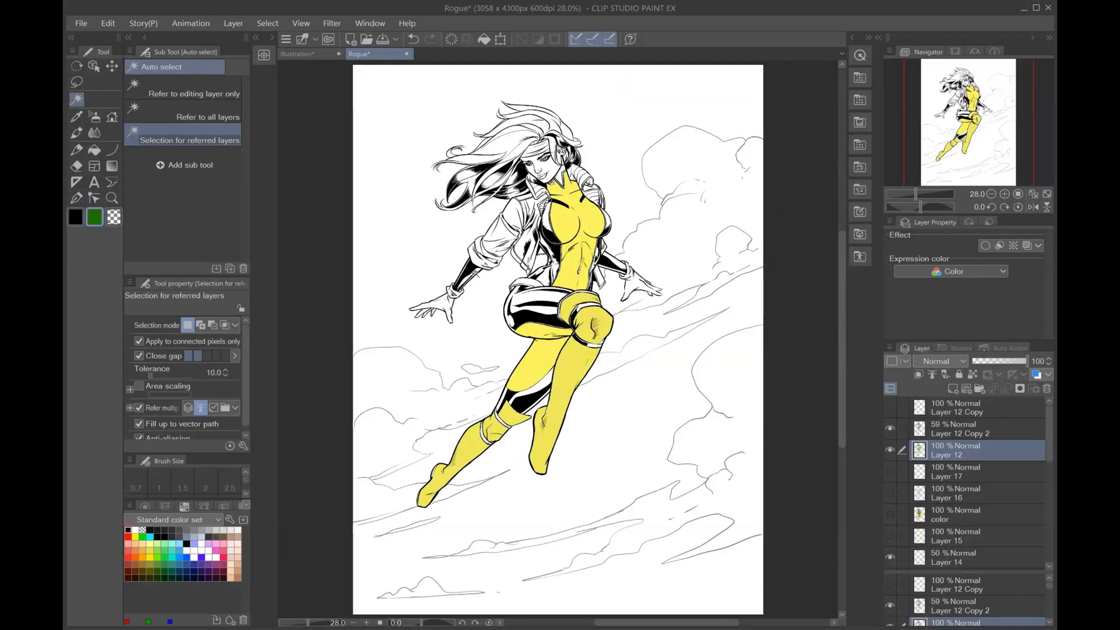
pyautogui.click(548, 259)
pyautogui.keyDown('shift'); pyautogui.click(550, 297); pyautogui.keyUp('shift')
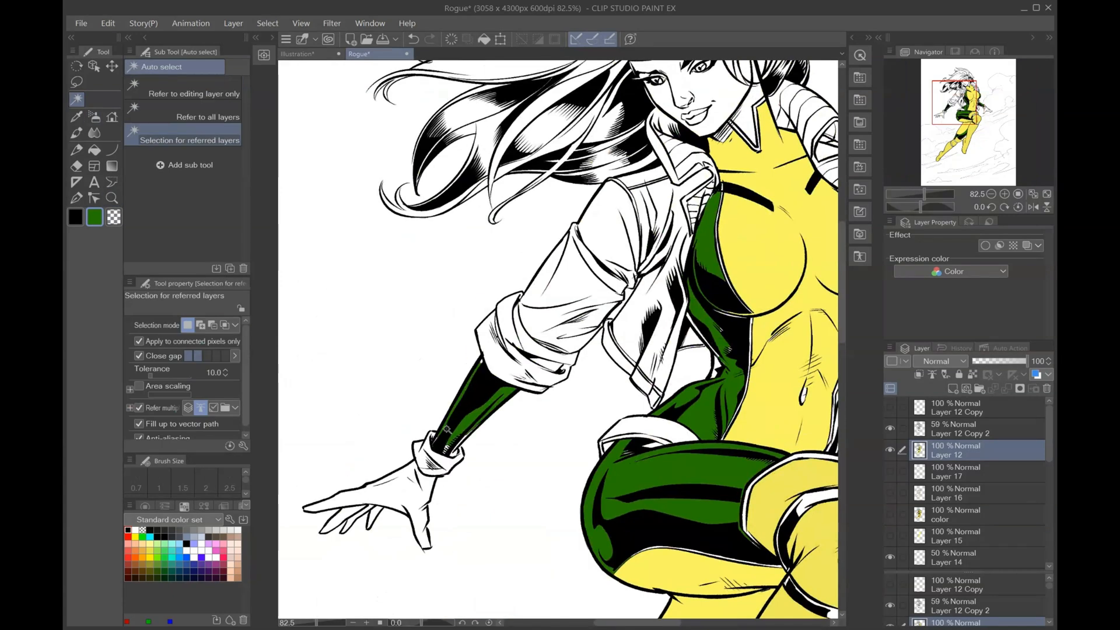
# Step: Fill the remaining waist strip, collar edging and forearm part of the suit with dark green and deselect
pyautogui.press('p')
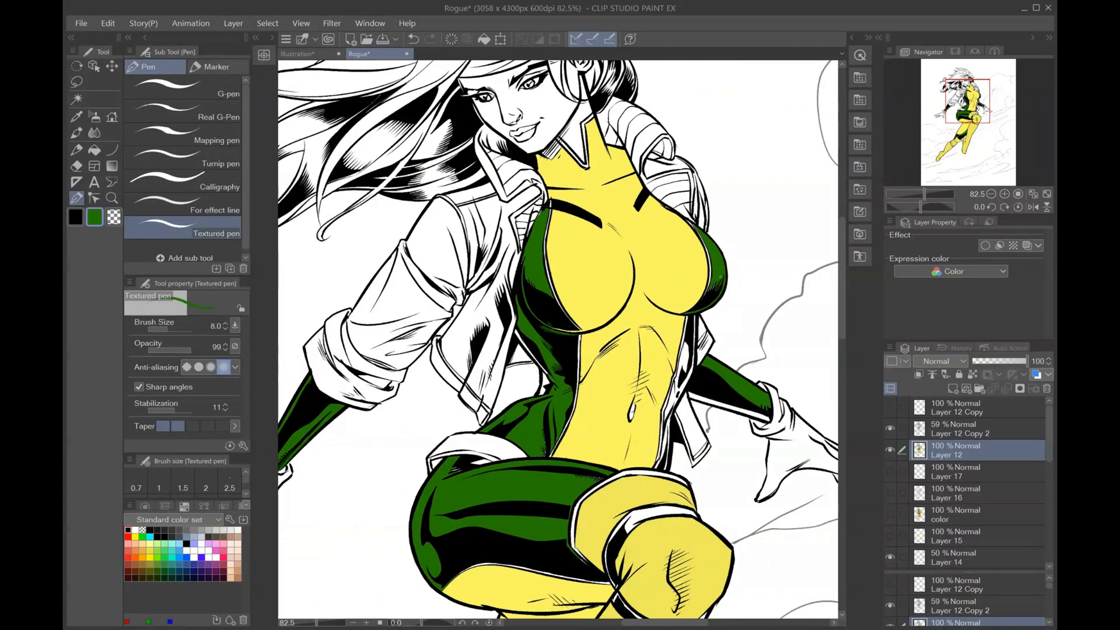
pyautogui.press('w')
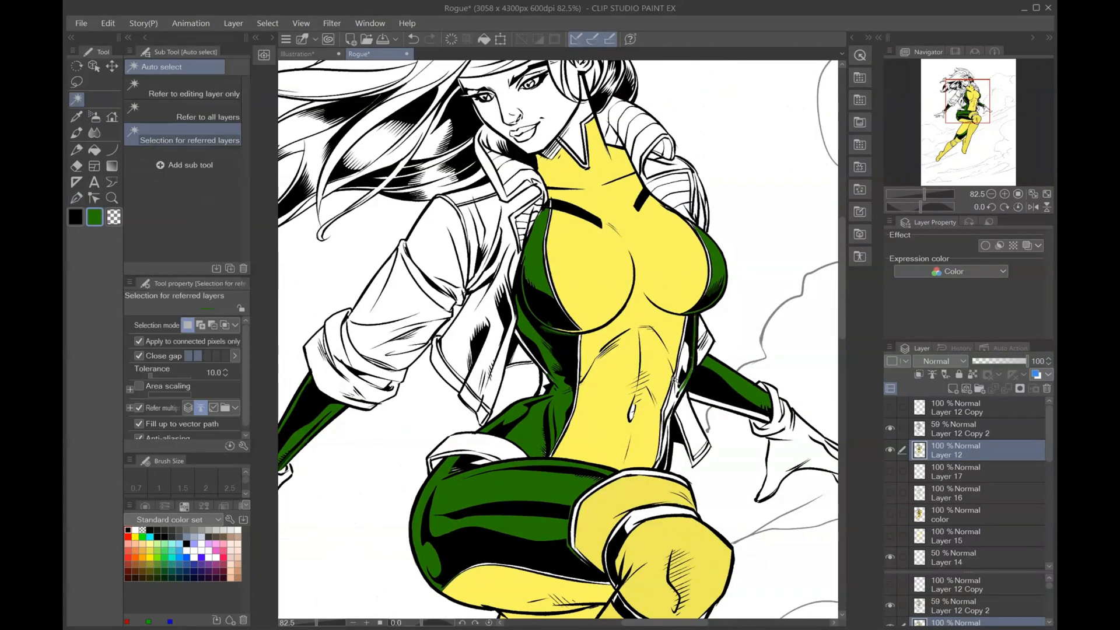
pyautogui.click(682, 380)
pyautogui.hotkey('ctrl', 'd')
pyautogui.click(583, 153)
pyautogui.click(638, 402)
pyautogui.click(729, 409)
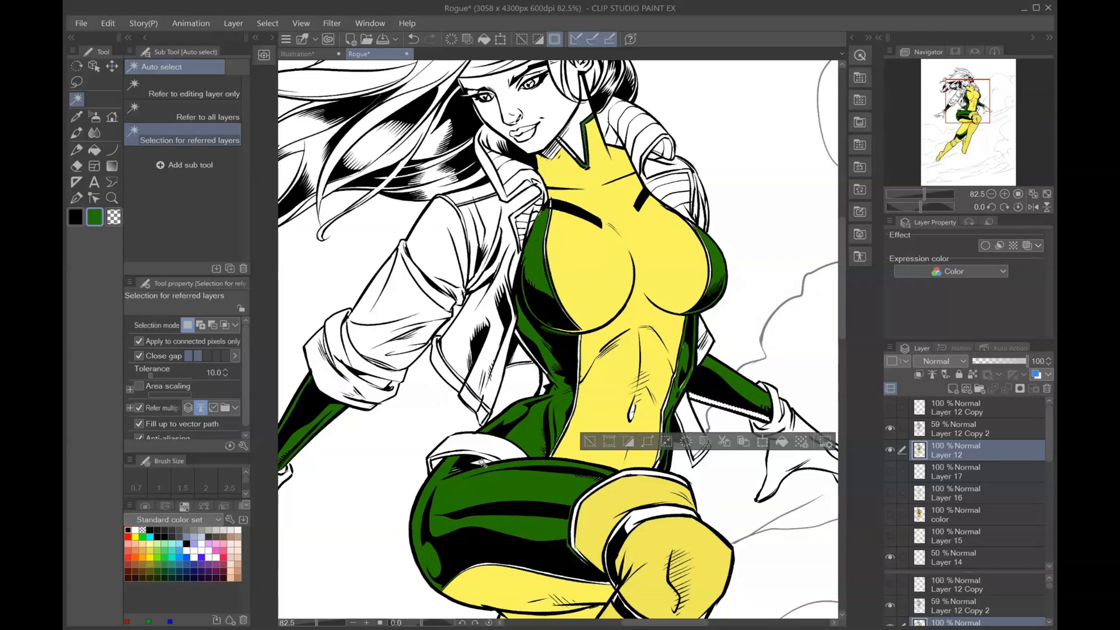
pyautogui.click(780, 442)
pyautogui.hotkey('ctrl', 'd')
pyautogui.click(980, 429)
pyautogui.click(1026, 361)
pyautogui.click(77, 148)
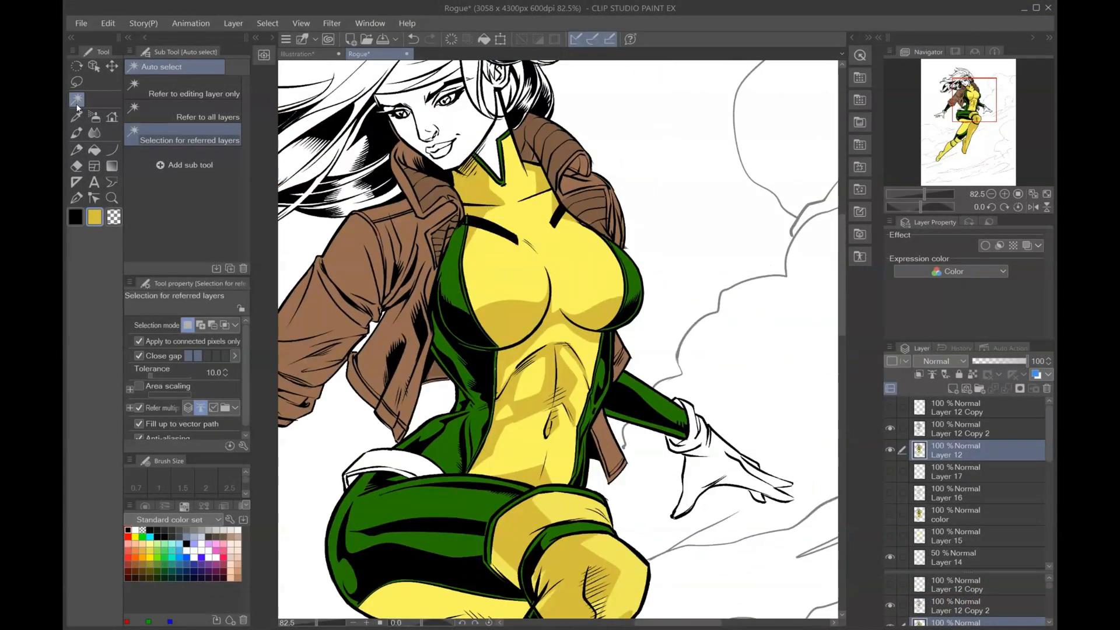
# Step: Outline the shadow shapes on the yellow legs and boots with the Turnip pen in a darker yellow
pyautogui.click(77, 198)
pyautogui.moveTo(525, 525); pyautogui.dragTo(605, 221)
pyautogui.moveTo(584, 309)
pyautogui.mouseDown()
pyautogui.moveTo(491, 444)
pyautogui.moveTo(589, 297)
pyautogui.mouseUp()
pyautogui.moveTo(554, 353); pyautogui.dragTo(458, 408)
pyautogui.moveTo(524, 419); pyautogui.dragTo(477, 443)
pyautogui.moveTo(484, 443)
pyautogui.mouseDown()
pyautogui.moveTo(584, 366)
pyautogui.moveTo(373, 570)
pyautogui.mouseUp()
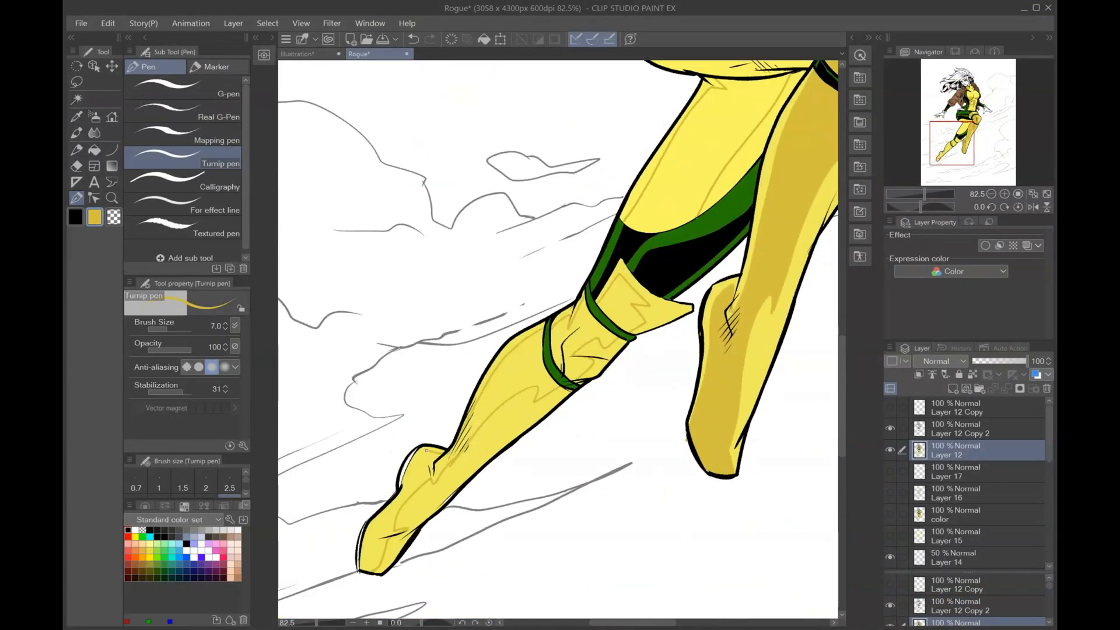
pyautogui.moveTo(700, 175); pyautogui.dragTo(413, 462)
pyautogui.moveTo(525, 350); pyautogui.dragTo(580, 356)
# Step: Fill the outlined shadow areas on the lower leg and boot with the darker yellow and deselect
pyautogui.press('w')
pyautogui.click(565, 548)
pyautogui.hotkey('alt', 'Delete')
pyautogui.hotkey('ctrl', 'd')
# Step: Fill the figure's headband with red
pyautogui.moveTo(681, 390); pyautogui.dragTo(651, 438)
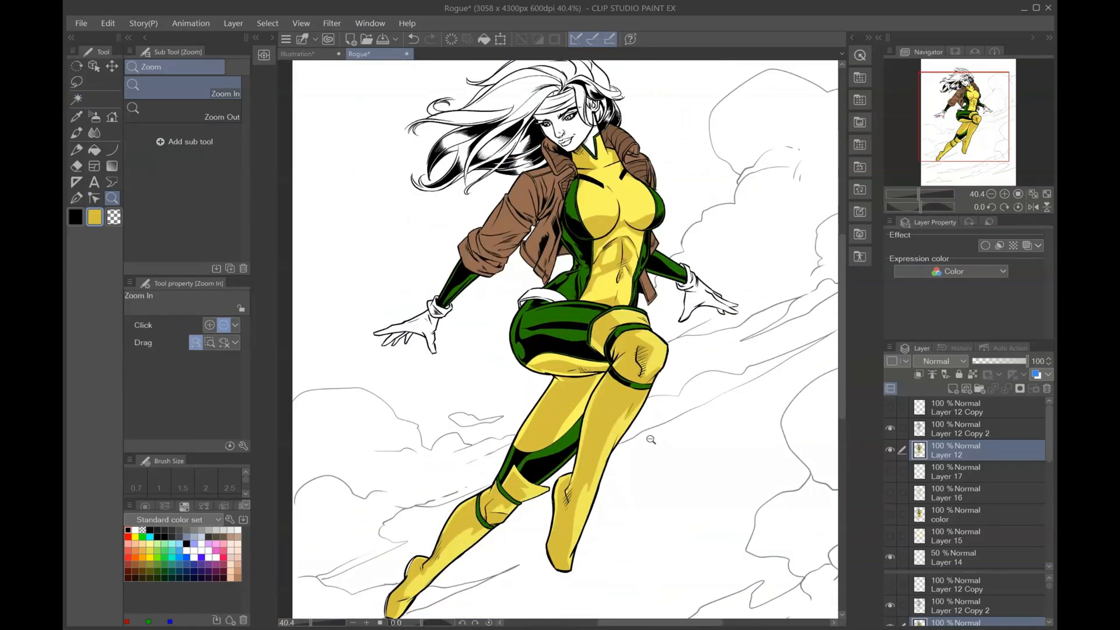
pyautogui.moveTo(652, 261); pyautogui.dragTo(677, 427)
pyautogui.moveTo(597, 296); pyautogui.dragTo(735, 185)
pyautogui.press('w')
pyautogui.click(575, 236)
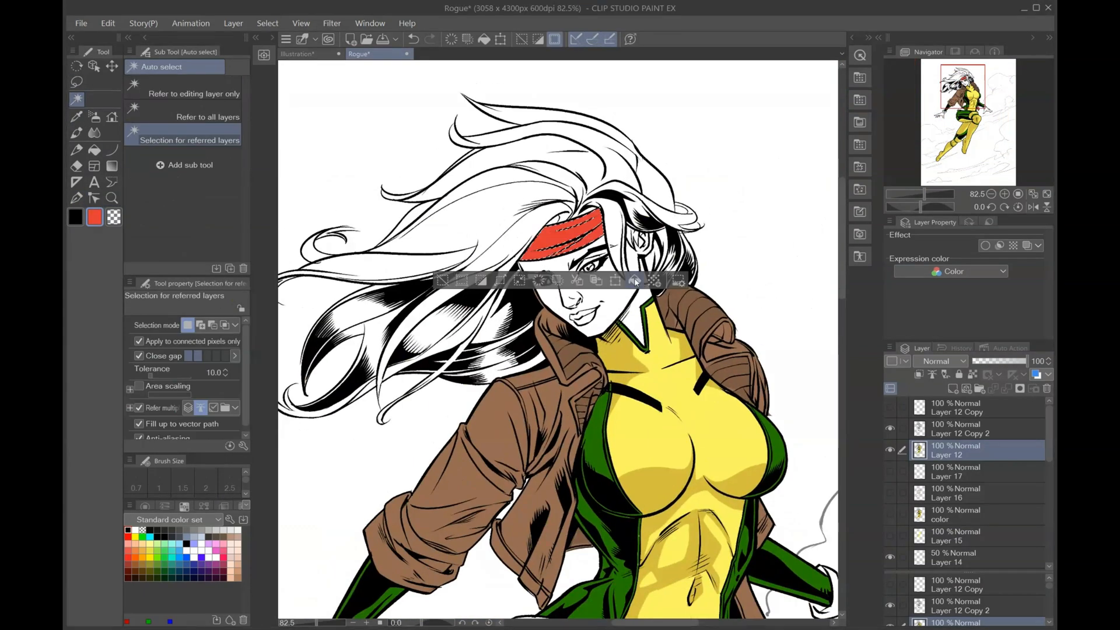
pyautogui.hotkey('alt', 'Delete')
# Step: Pick another colour from the standard color set and fill the head areas around the headband with it
pyautogui.moveTo(640, 293); pyautogui.dragTo(661, 254)
pyautogui.click(135, 543)
pyautogui.click(618, 256)
pyautogui.moveTo(628, 207)
pyautogui.mouseDown()
pyautogui.moveTo(606, 97)
pyautogui.moveTo(667, 176)
pyautogui.mouseUp()
pyautogui.hotkey('alt', 'Delete')
pyautogui.hotkey('ctrl', 'd')
pyautogui.click(665, 221)
pyautogui.click(721, 298)
pyautogui.hotkey('ctrl', 'd')
pyautogui.moveTo(738, 76); pyautogui.dragTo(782, 76)
# Step: Draw shading contours with the pen around the figure's head and neck, undoing the unwanted strokes
pyautogui.click(77, 198)
pyautogui.moveTo(557, 303); pyautogui.dragTo(607, 279)
pyautogui.moveTo(460, 325); pyautogui.dragTo(506, 321)
pyautogui.moveTo(671, 252); pyautogui.dragTo(673, 268)
pyautogui.moveTo(551, 380); pyautogui.dragTo(543, 385)
pyautogui.hotkey('ctrl', 'z')
pyautogui.moveTo(540, 311); pyautogui.dragTo(607, 277)
pyautogui.moveTo(574, 287)
pyautogui.mouseDown()
pyautogui.moveTo(548, 317)
pyautogui.moveTo(602, 279)
pyautogui.mouseUp()
pyautogui.hotkey('ctrl', 'z')
pyautogui.moveTo(598, 306)
pyautogui.mouseDown()
pyautogui.moveTo(636, 374)
pyautogui.moveTo(648, 370)
pyautogui.mouseUp()
pyautogui.moveTo(606, 299)
pyautogui.mouseDown()
pyautogui.moveTo(637, 376)
pyautogui.moveTo(602, 279)
pyautogui.mouseUp()
pyautogui.moveTo(601, 252); pyautogui.dragTo(587, 263)
pyautogui.moveTo(679, 247); pyautogui.dragTo(649, 314)
pyautogui.moveTo(666, 293)
pyautogui.mouseDown()
pyautogui.moveTo(675, 341)
pyautogui.moveTo(635, 411)
pyautogui.moveTo(668, 331)
pyautogui.mouseUp()
pyautogui.moveTo(464, 325); pyautogui.dragTo(501, 325)
pyautogui.moveTo(484, 350)
pyautogui.mouseDown()
pyautogui.moveTo(509, 385)
pyautogui.moveTo(485, 352)
pyautogui.mouseUp()
pyautogui.moveTo(557, 367)
pyautogui.mouseDown()
pyautogui.moveTo(542, 394)
pyautogui.moveTo(582, 432)
pyautogui.mouseUp()
pyautogui.hotkey('ctrl', 'z')
pyautogui.moveTo(469, 297); pyautogui.dragTo(482, 315)
pyautogui.moveTo(558, 321); pyautogui.dragTo(591, 315)
# Step: Select the areas enclosed by the shading contours with Auto select, fill them and deselect
pyautogui.click(76, 98)
pyautogui.click(496, 365)
pyautogui.click(583, 458)
pyautogui.hotkey('ctrl', 'd')
pyautogui.moveTo(450, 373); pyautogui.dragTo(379, 373)
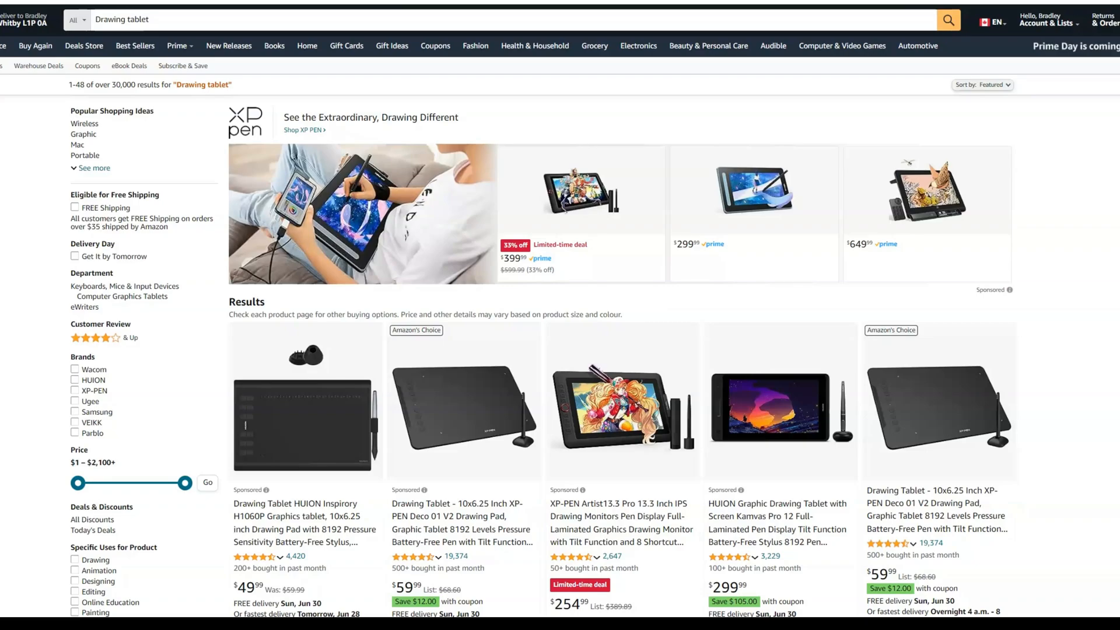
# Step: On Amazon, browse the drawing tablet search results and compare the listed models, screen types and prices
pyautogui.scroll(-8, 806, 303)
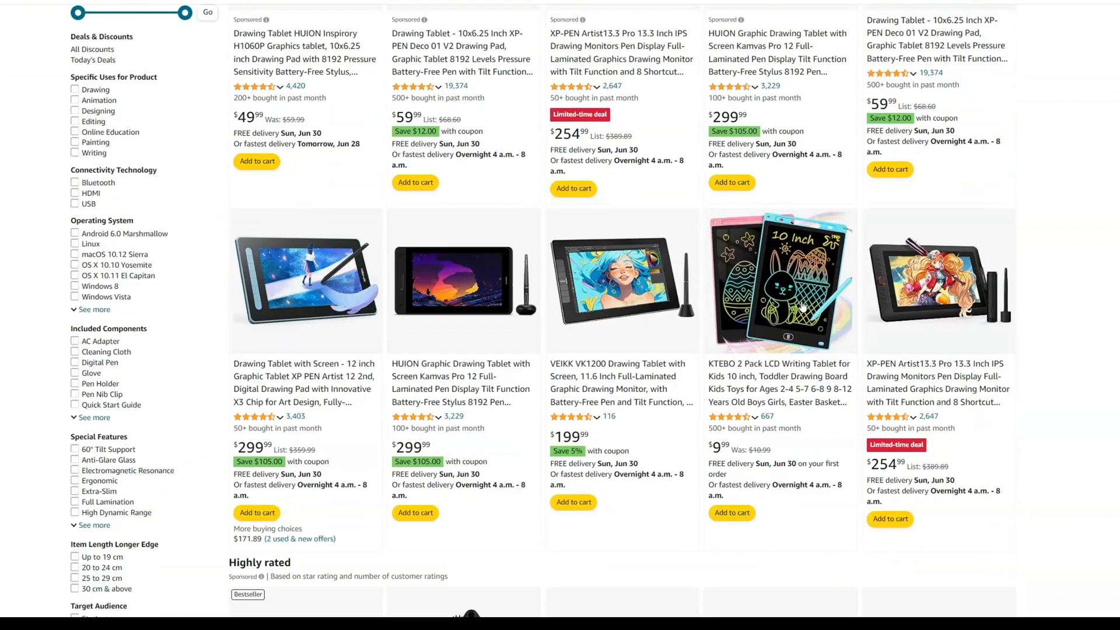
pyautogui.scroll(-8, 803, 306)
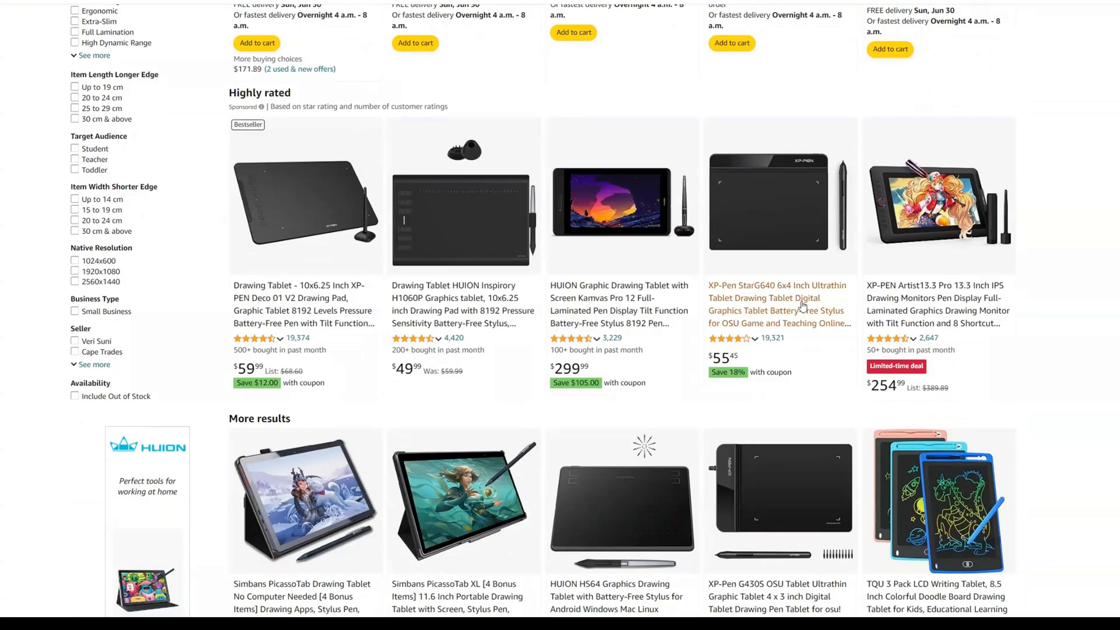
pyautogui.scroll(-5, 803, 304)
pyautogui.scroll(-3, 753, 317)
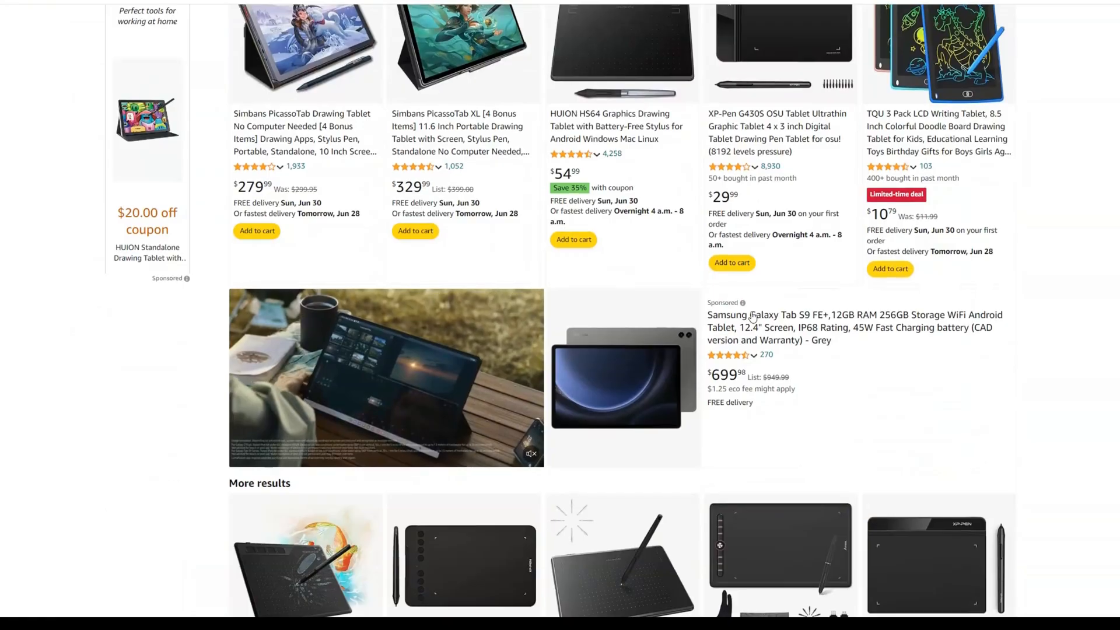
pyautogui.scroll(-4, 482, 443)
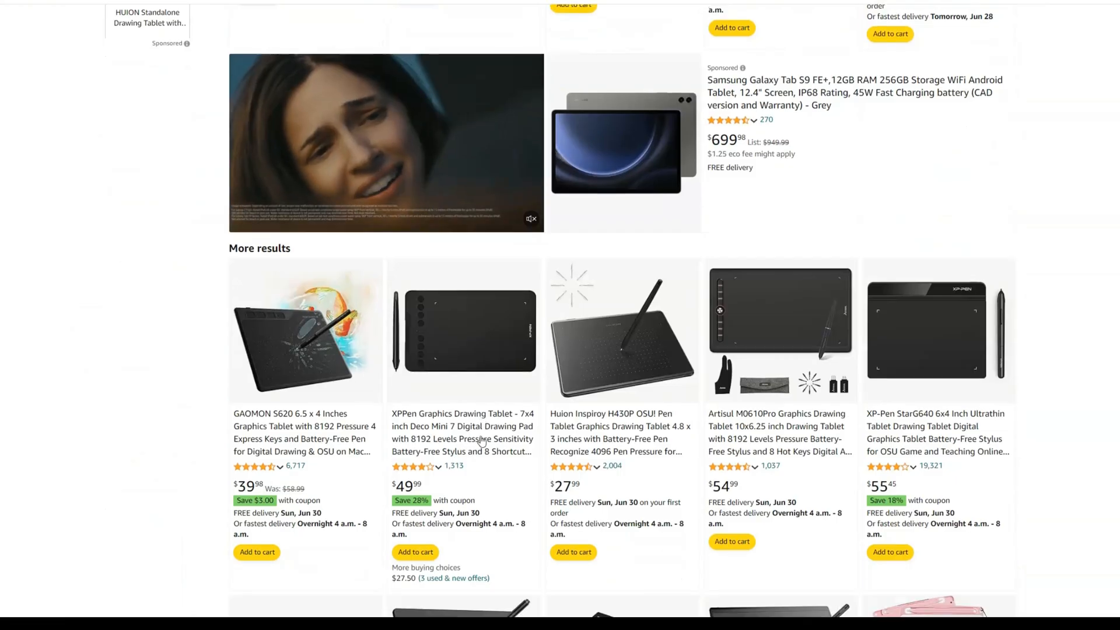
pyautogui.scroll(-4, 482, 441)
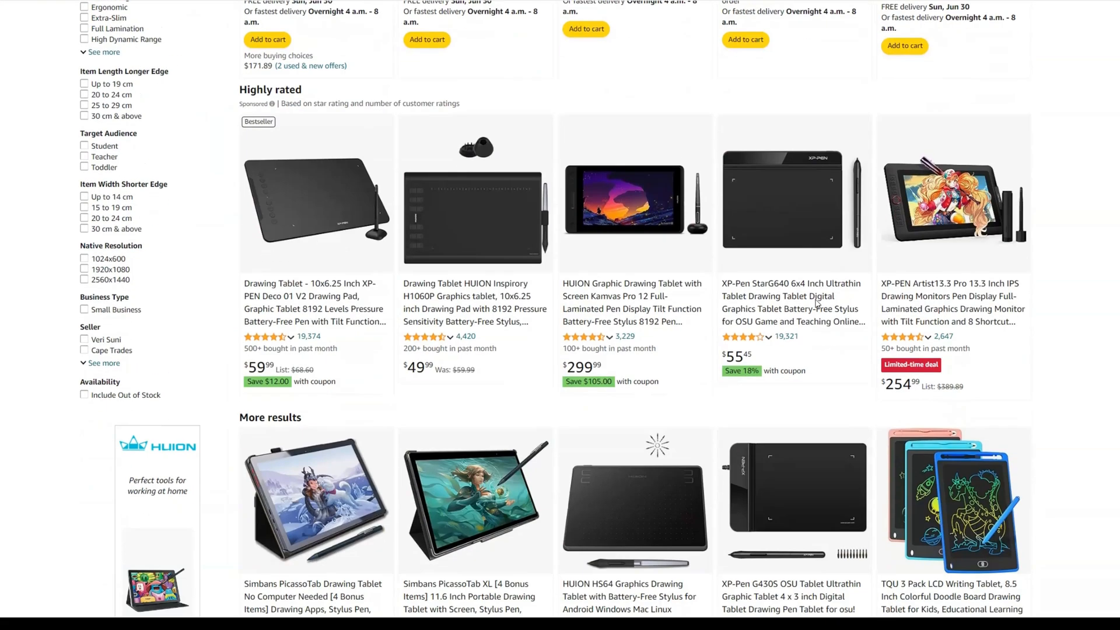
pyautogui.scroll(-4, 815, 304)
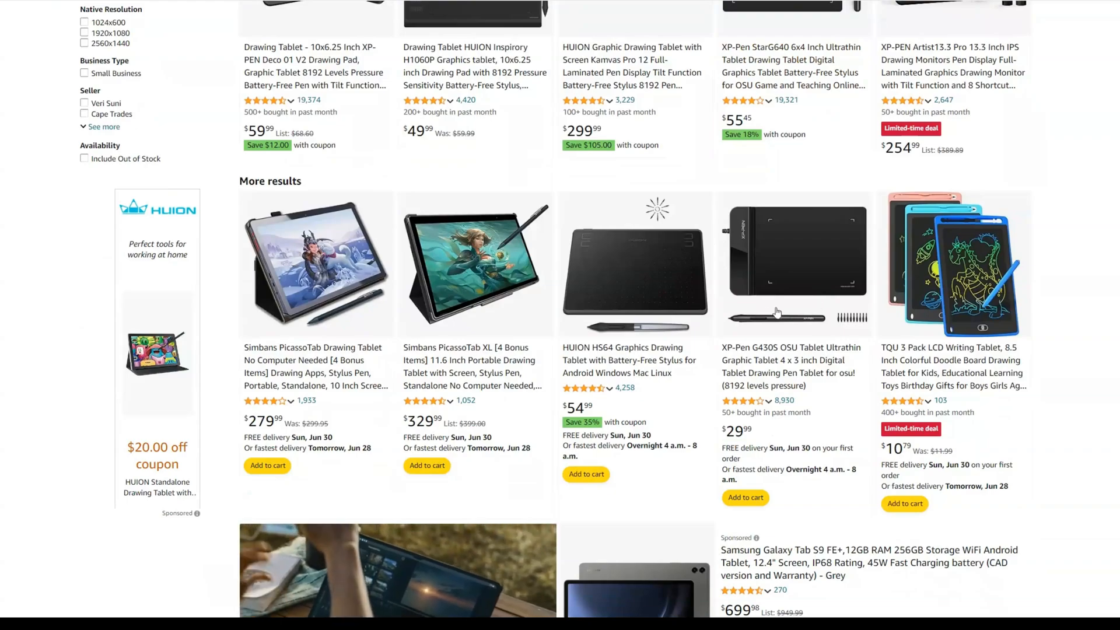
pyautogui.scroll(-4, 816, 305)
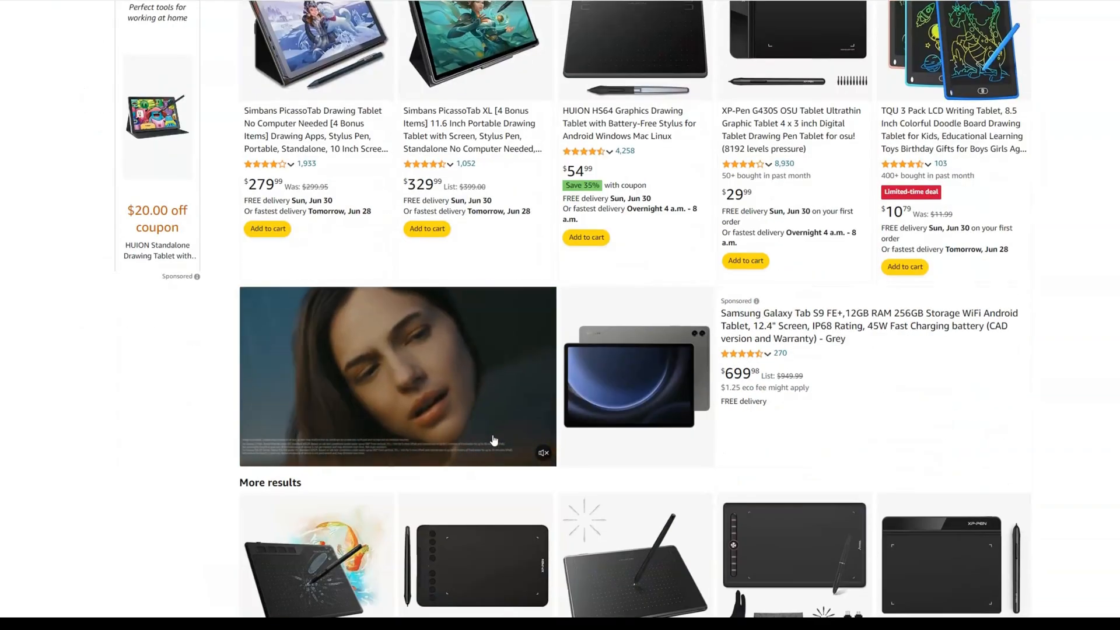
pyautogui.scroll(-4, 543, 470)
pyautogui.scroll(-4, 490, 179)
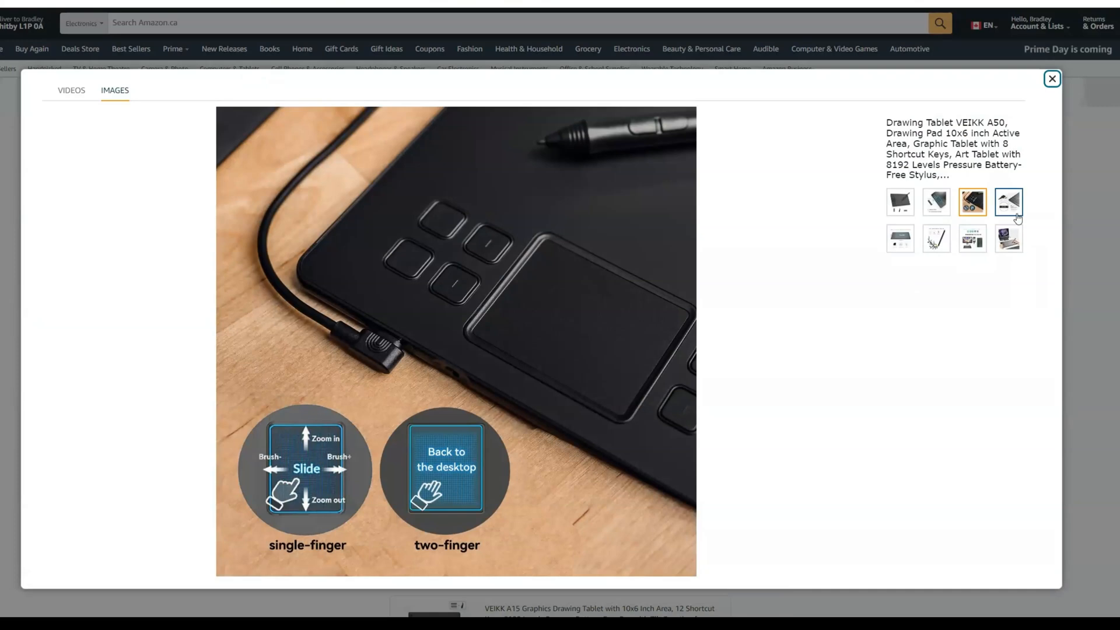
# Step: View the VEIKK A50 tablet's product images showing its working area, device compatibility and the last gallery picture
pyautogui.click(901, 240)
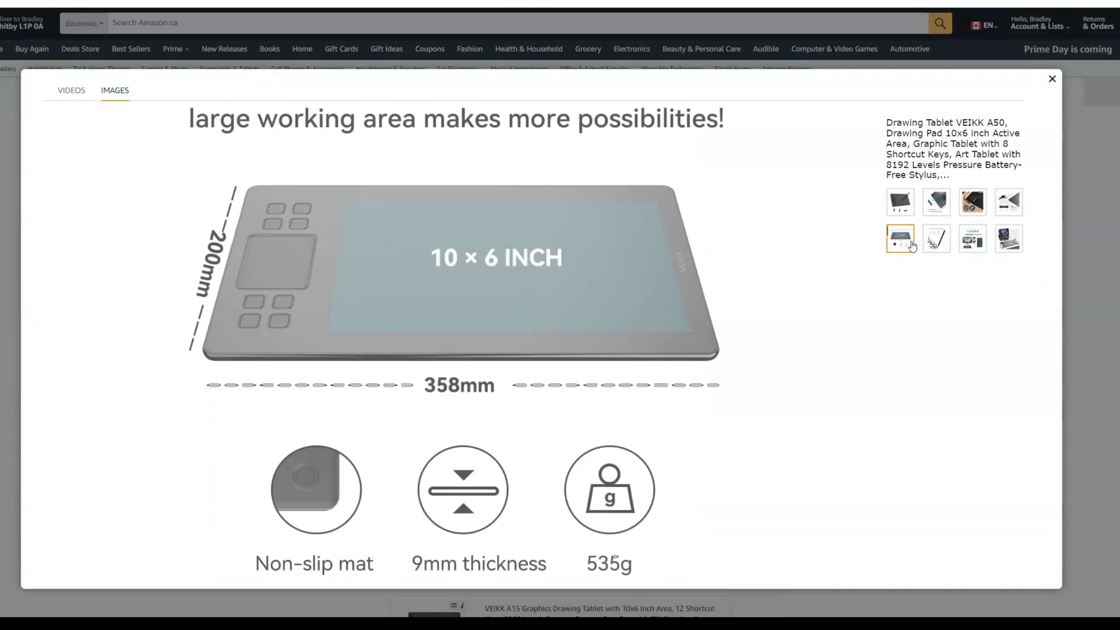
pyautogui.click(972, 249)
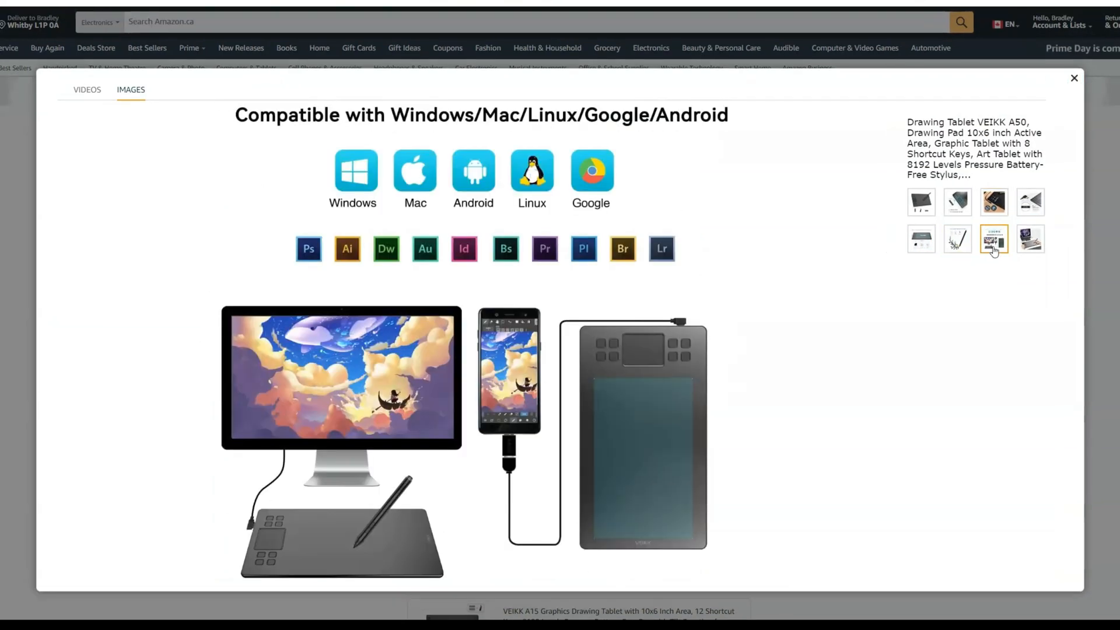
pyautogui.scroll(-1, 840, 393)
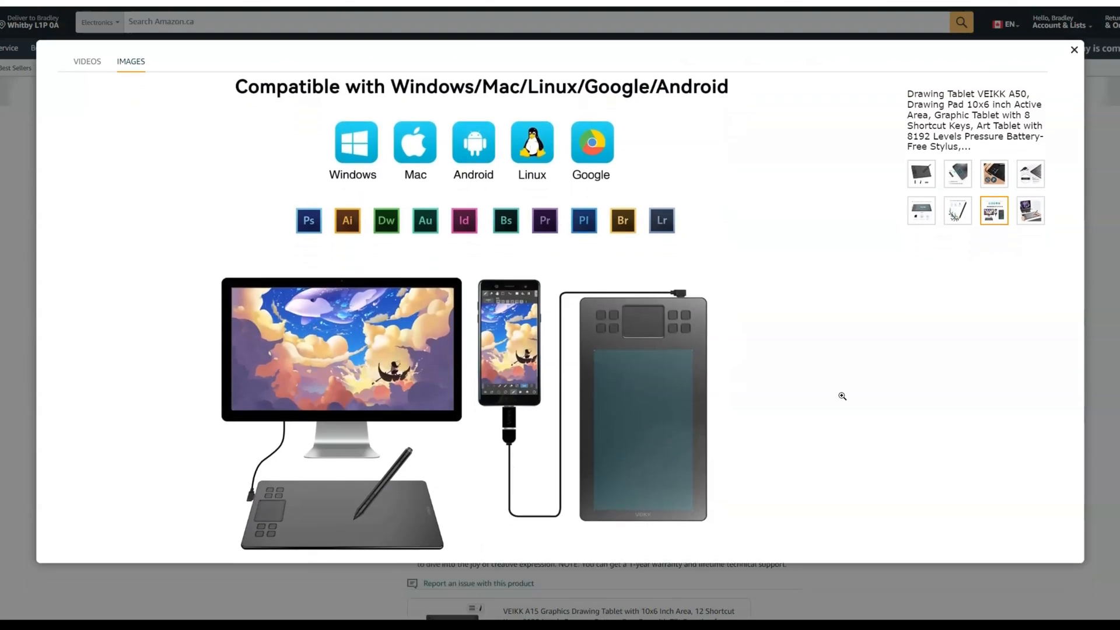
pyautogui.click(1031, 208)
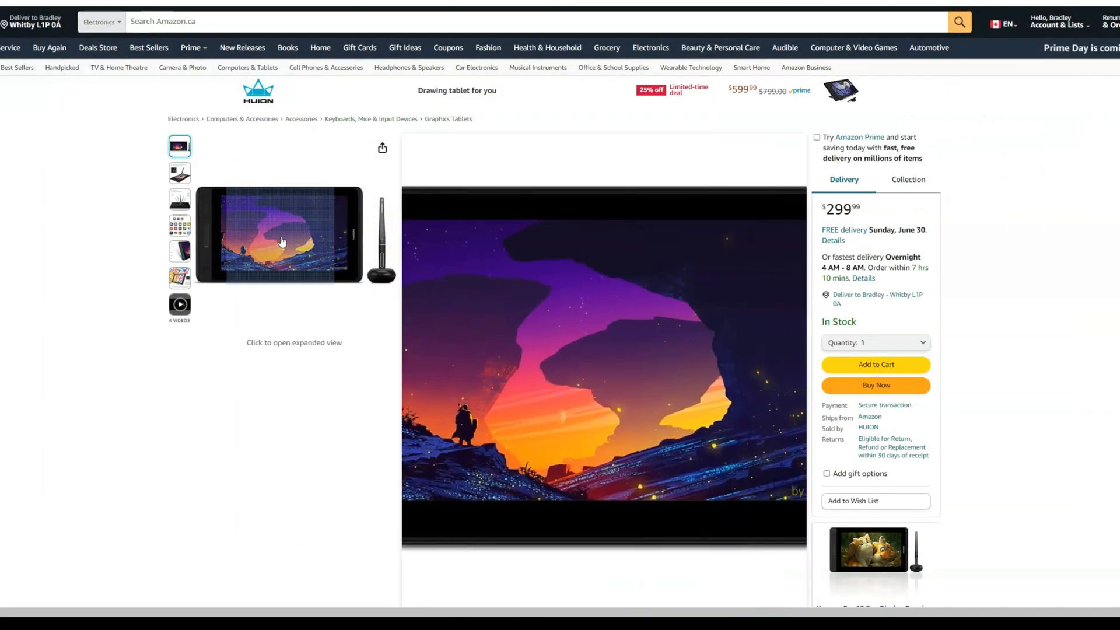
# Step: Examine the HUION Kamvas Pro 12 enlarged product images, including those on full lamination and tilt support
pyautogui.scroll(-4, 802, 304)
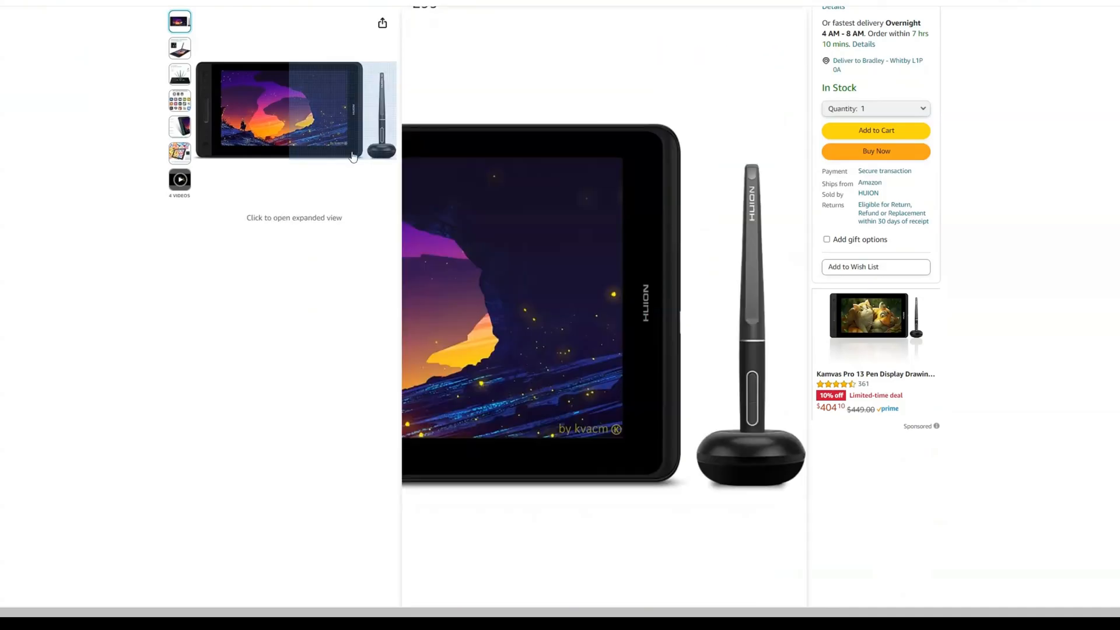
pyautogui.click(271, 105)
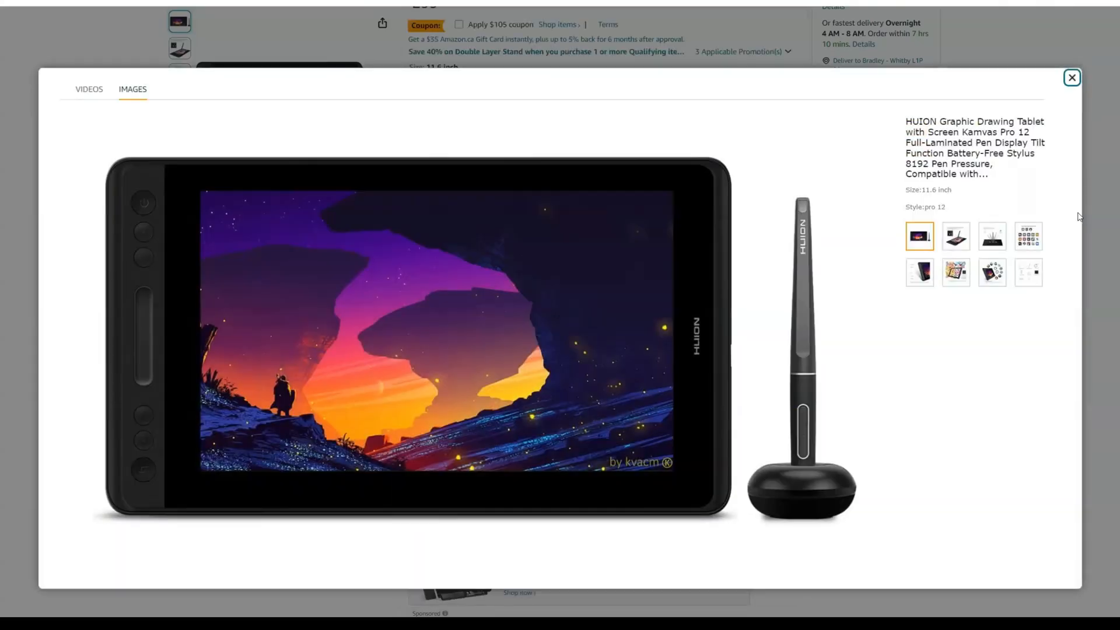
pyautogui.click(952, 244)
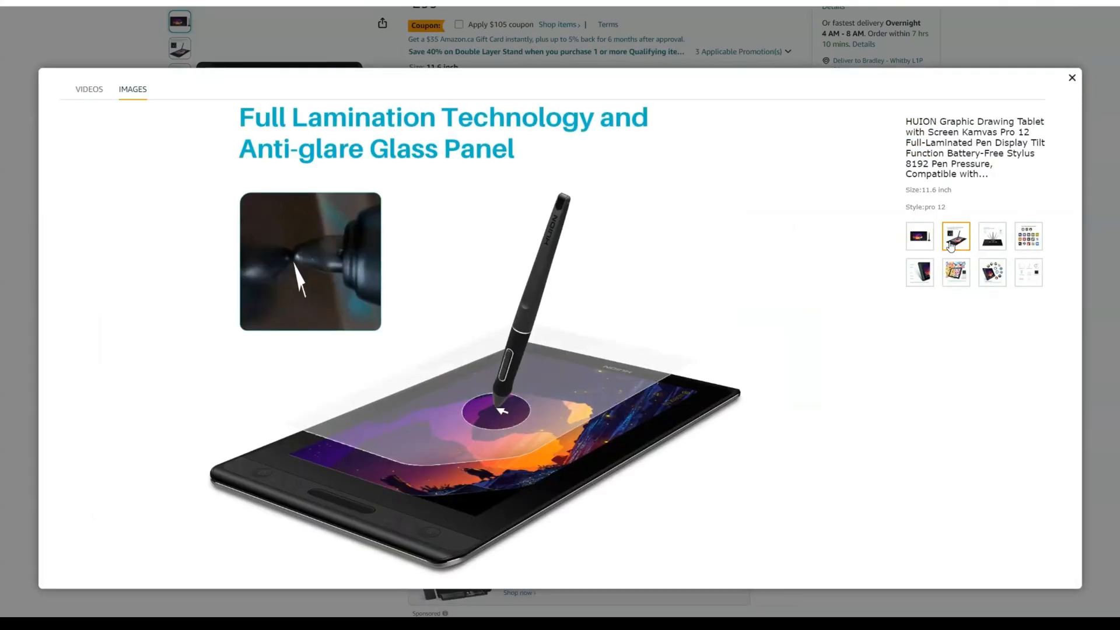
pyautogui.click(1001, 244)
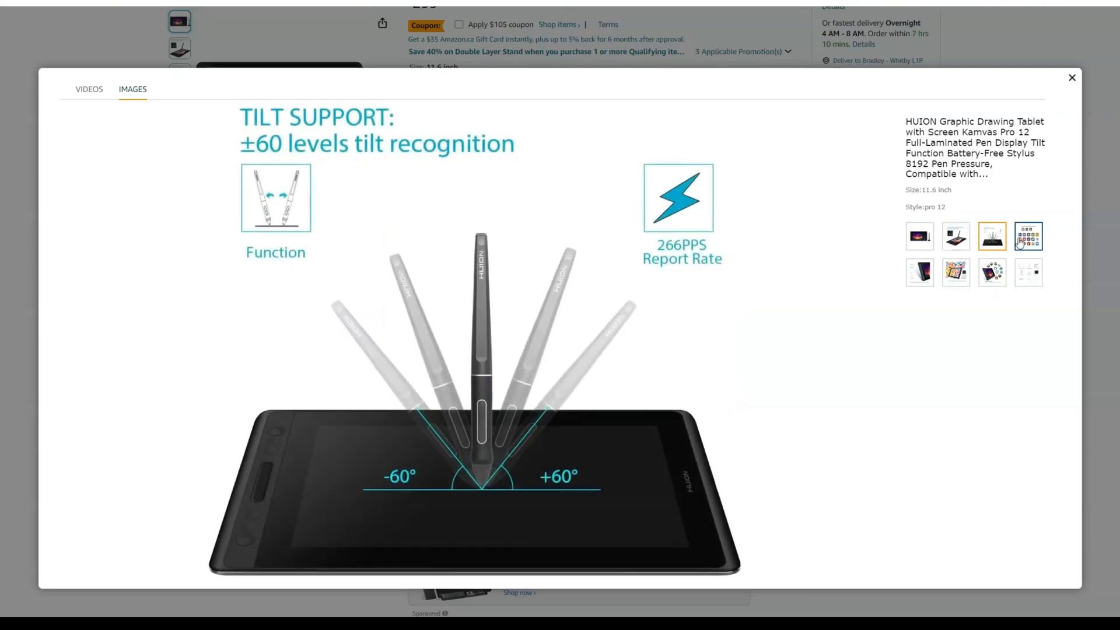
# Step: View the HUION Kamvas Pro 12 product images on software compatibility and the gallery picture that follows it
pyautogui.click(1020, 242)
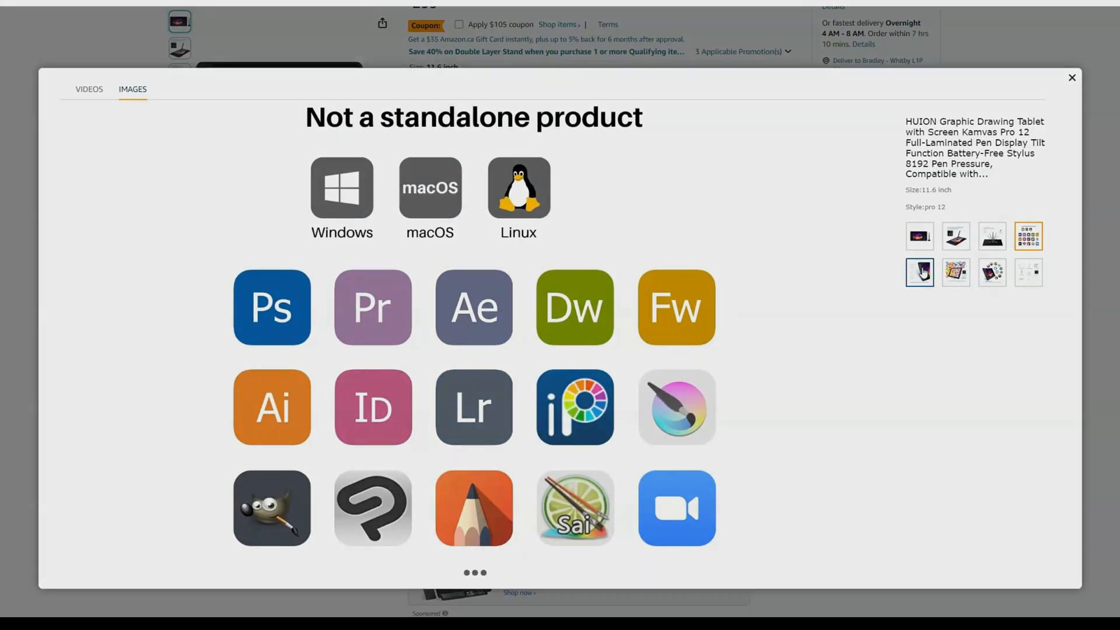
pyautogui.click(928, 279)
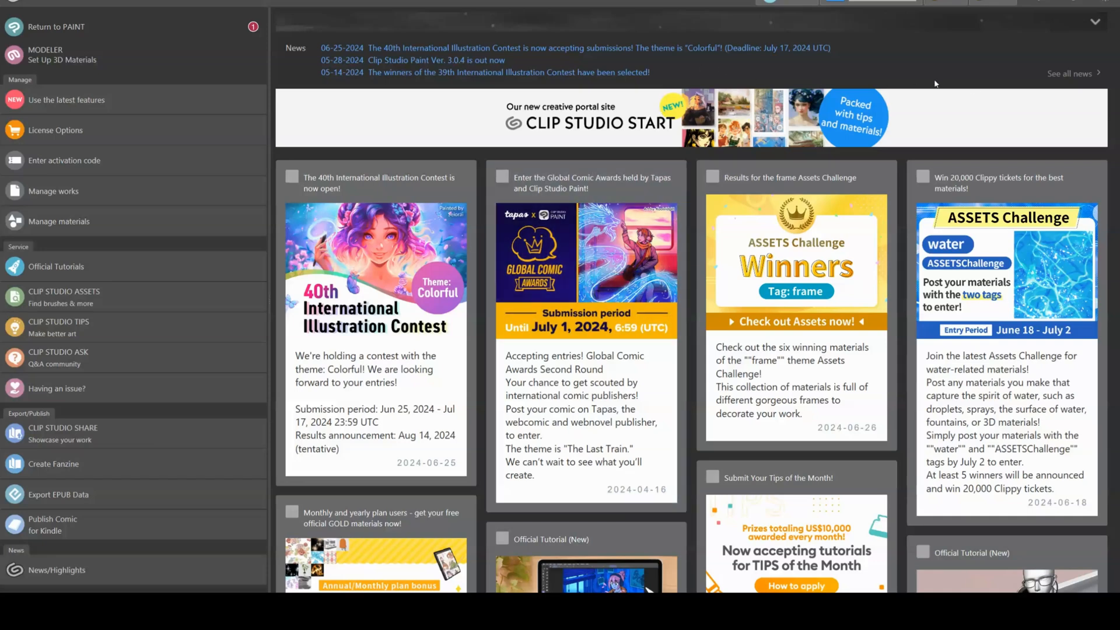
# Step: In Clip Studio, browse the start page's news, contests, official tutorials and community posts
pyautogui.scroll(-2, 692, 300)
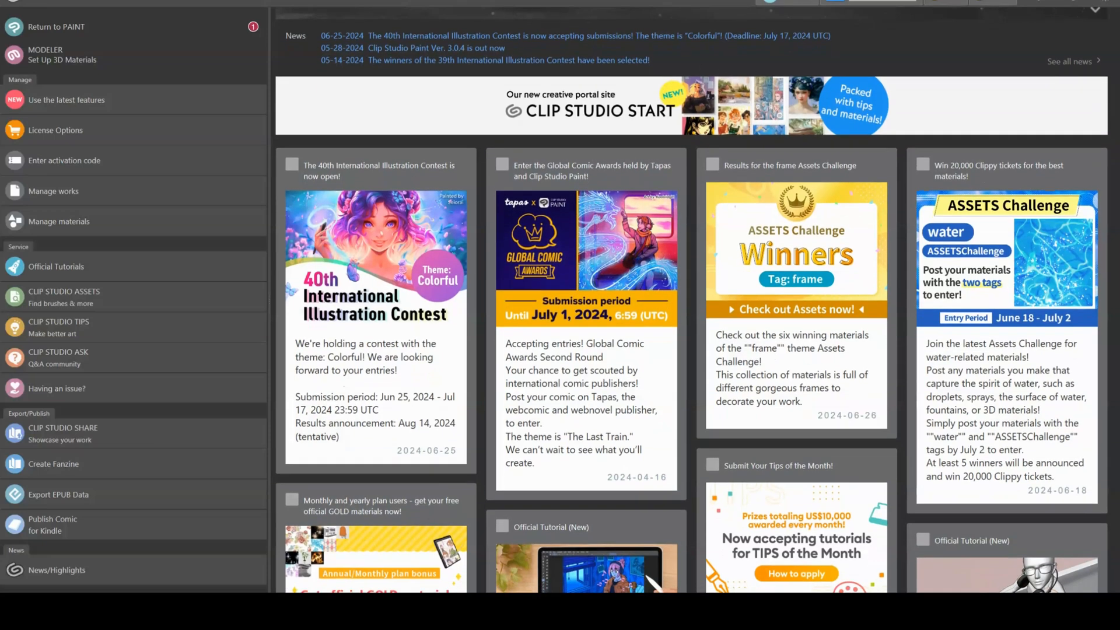
pyautogui.scroll(-5, 691, 300)
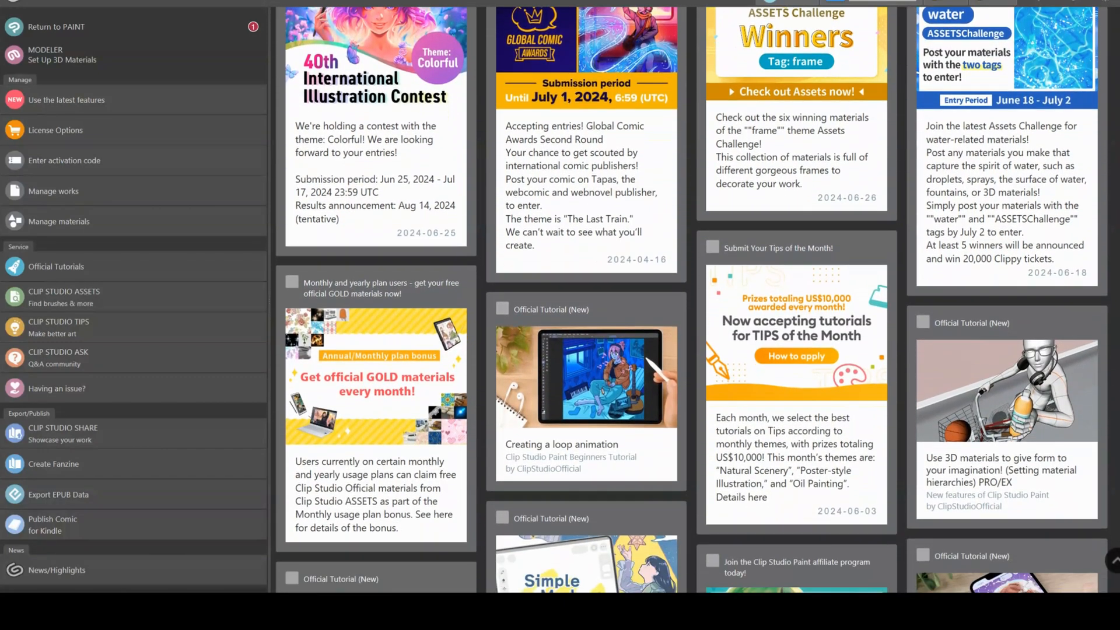
pyautogui.scroll(-8, 802, 264)
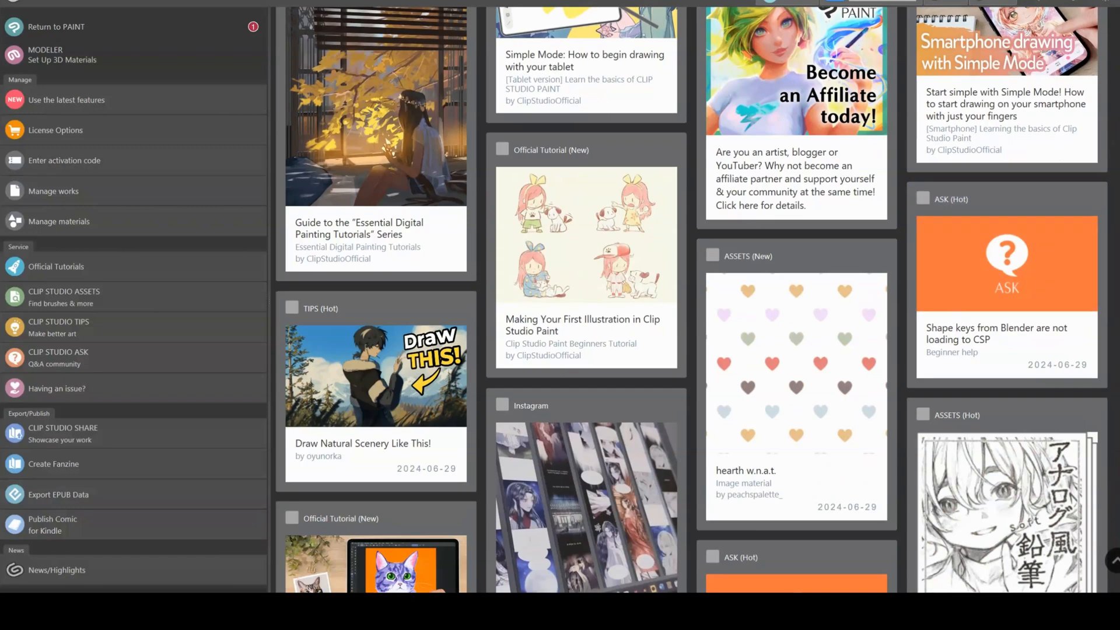
pyautogui.scroll(-1, 691, 300)
pyautogui.scroll(2, 692, 301)
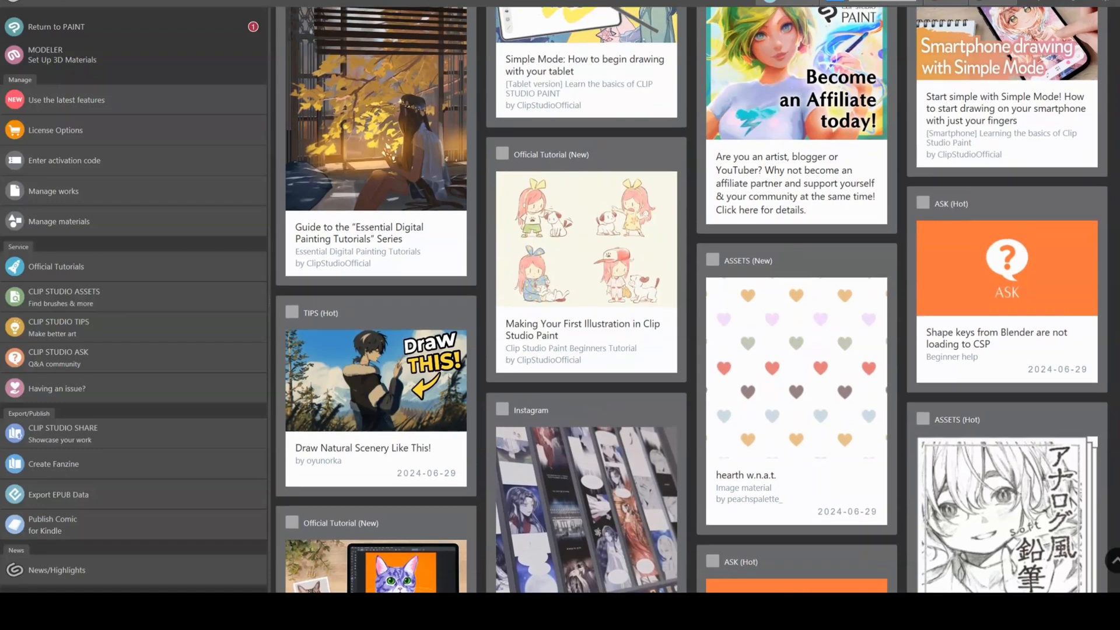
pyautogui.scroll(4, 691, 301)
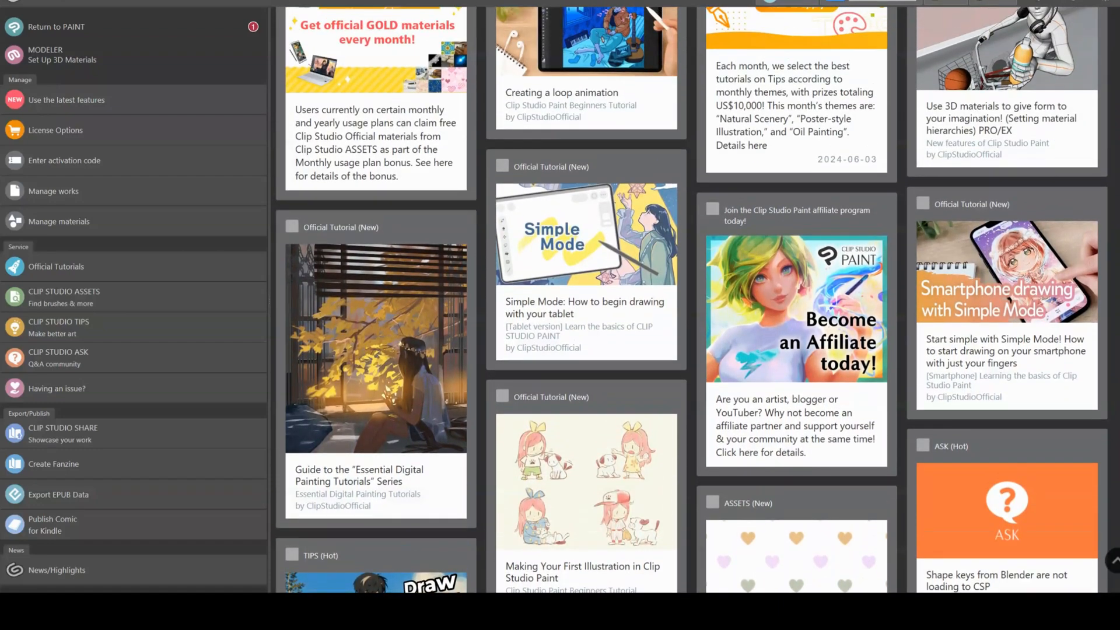
pyautogui.scroll(5, 1111, 132)
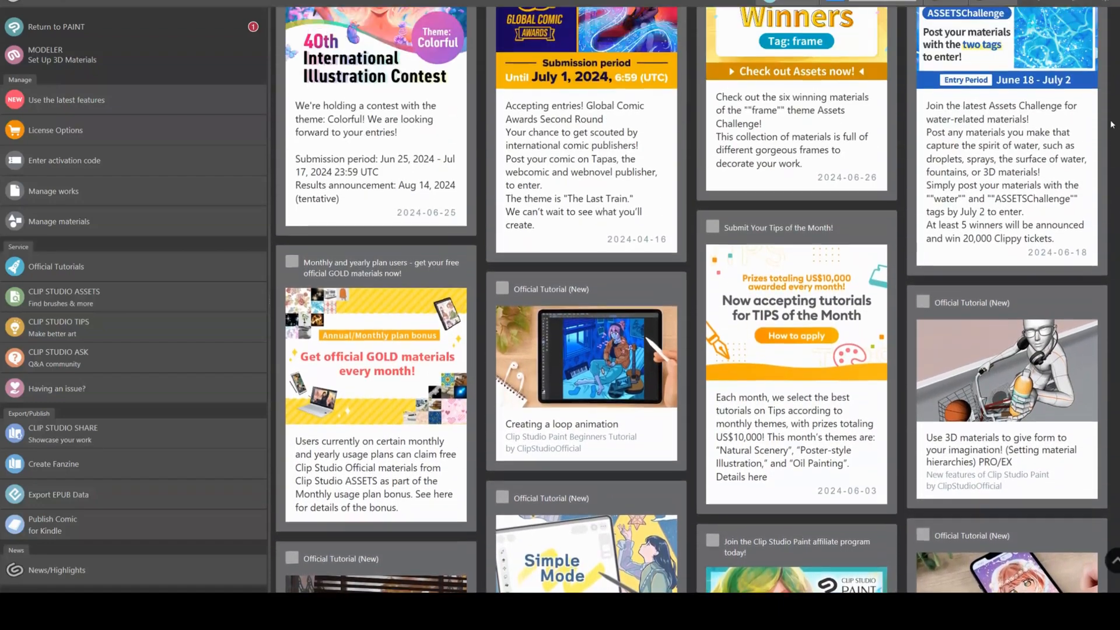
pyautogui.scroll(3, 1089, 84)
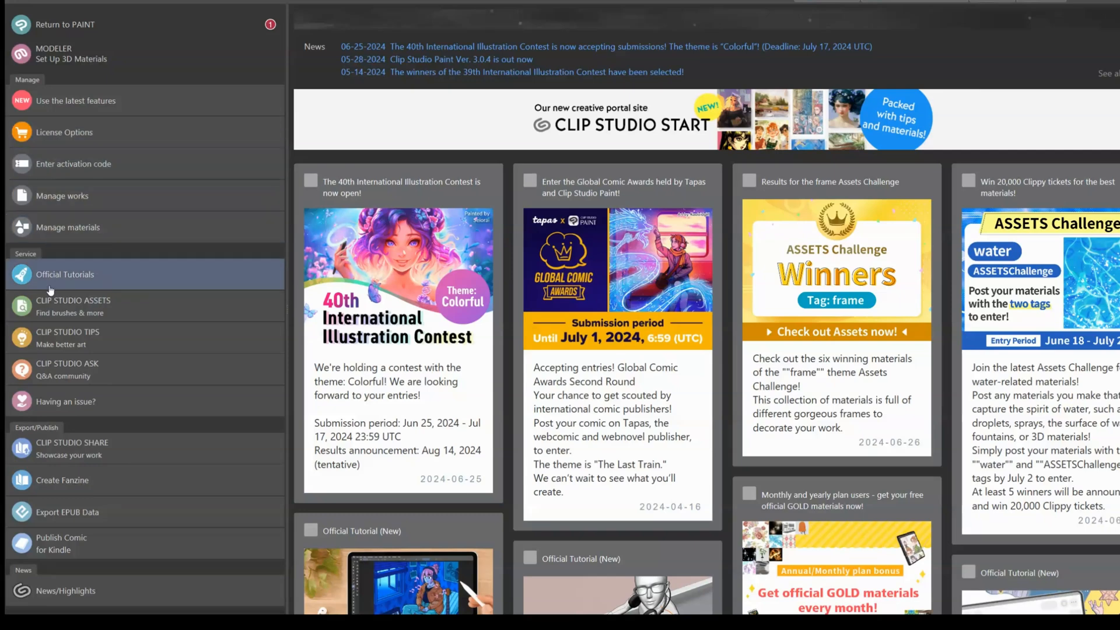
# Step: Open Clip Studio Assets and look through the new, top free, top paid and recommended materials
pyautogui.click(80, 313)
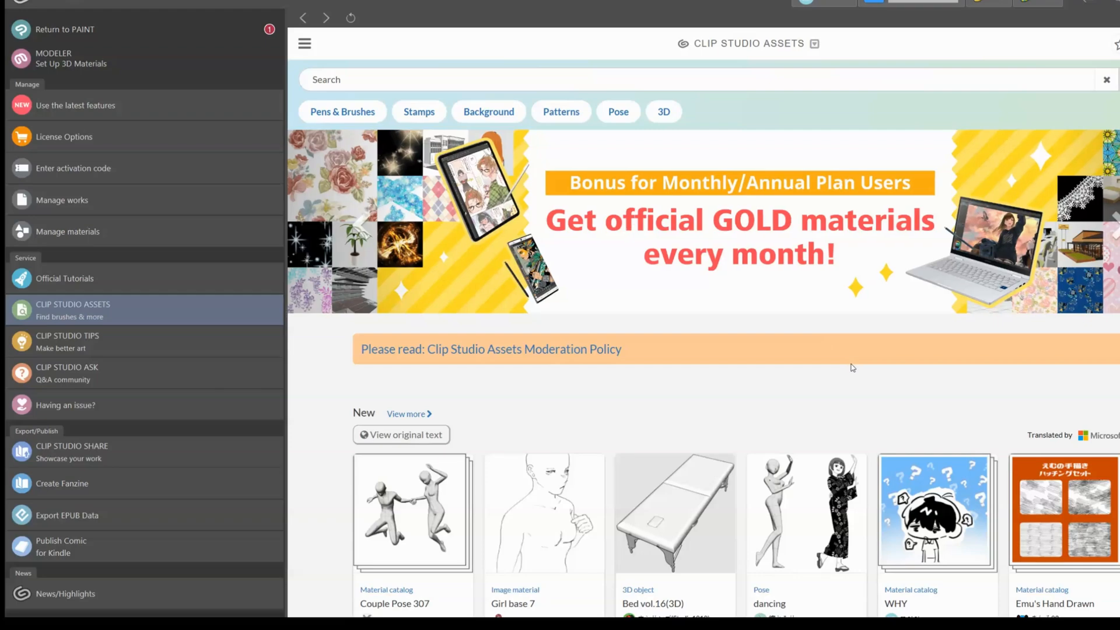
pyautogui.scroll(-10, 853, 367)
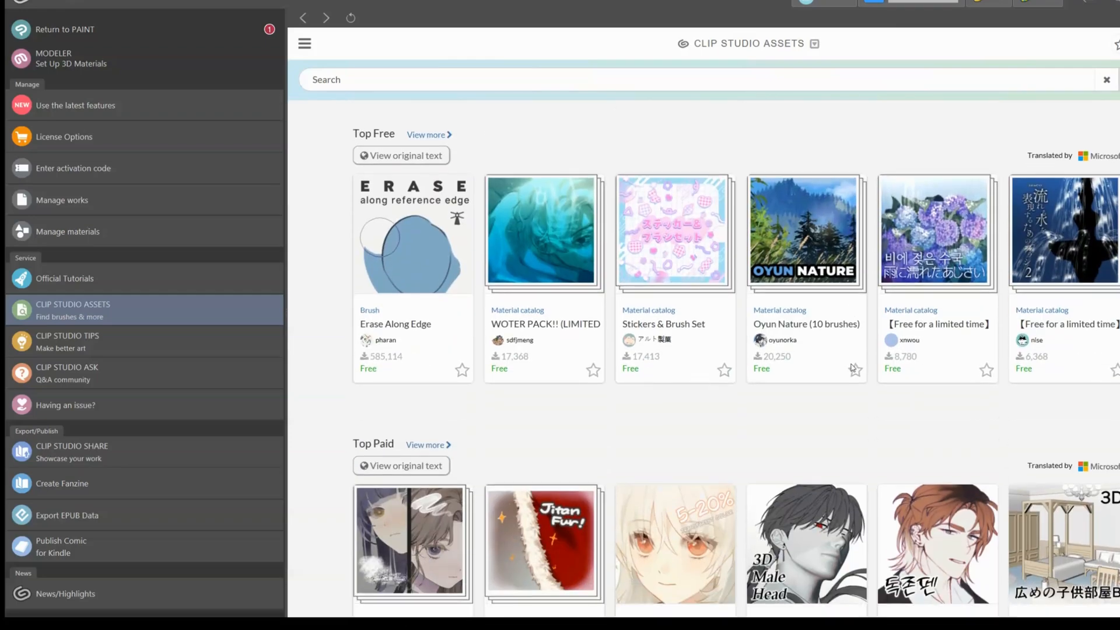
pyautogui.scroll(-5, 854, 409)
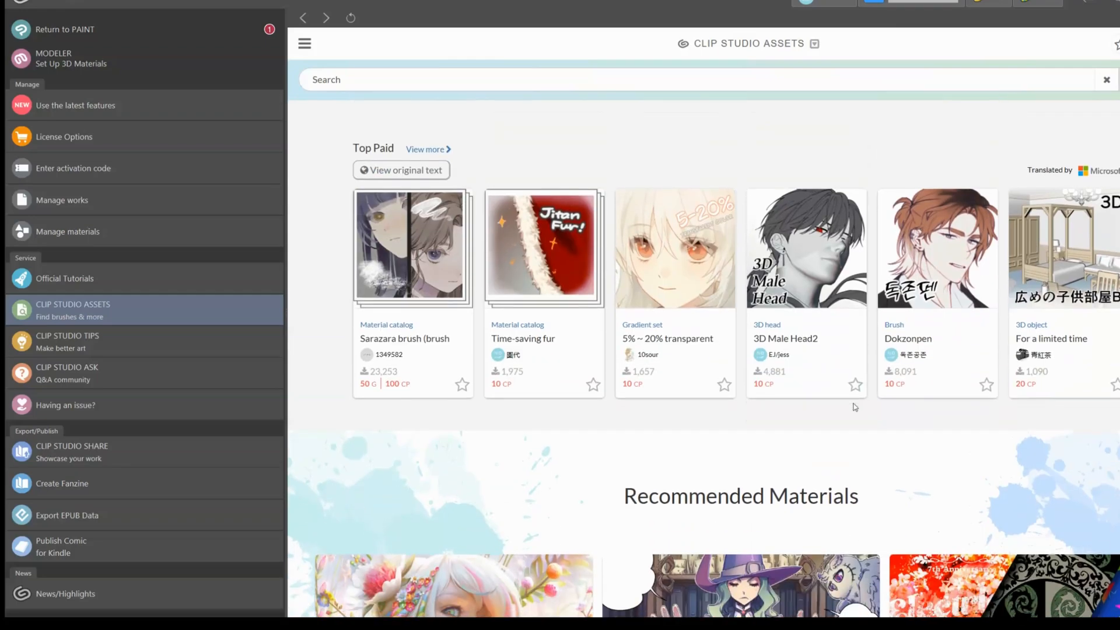
pyautogui.scroll(-5, 856, 416)
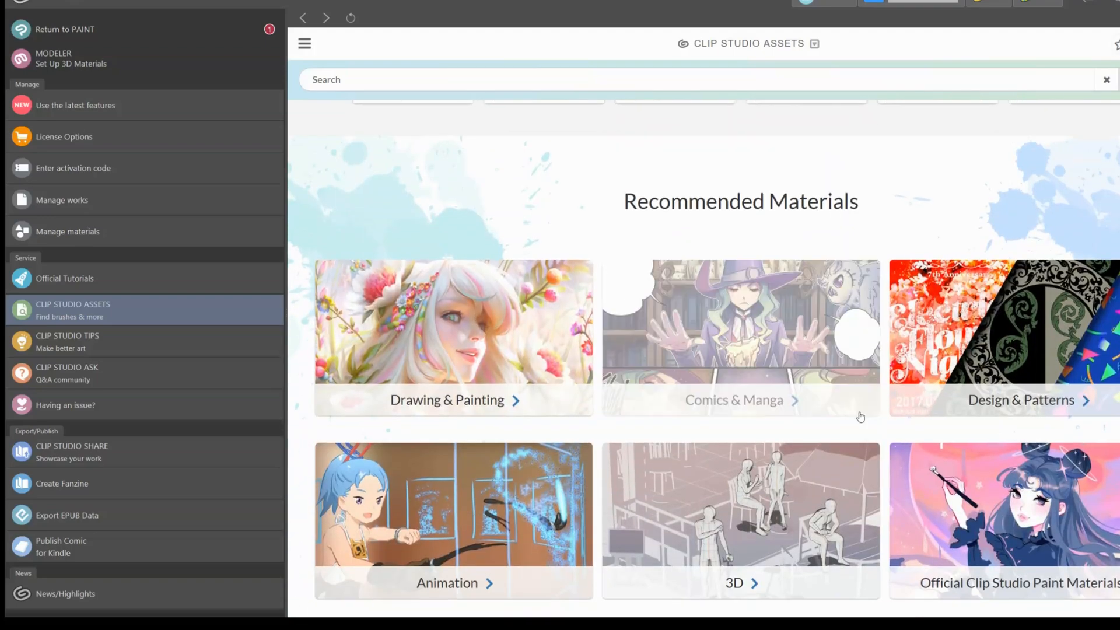
pyautogui.scroll(-5, 859, 414)
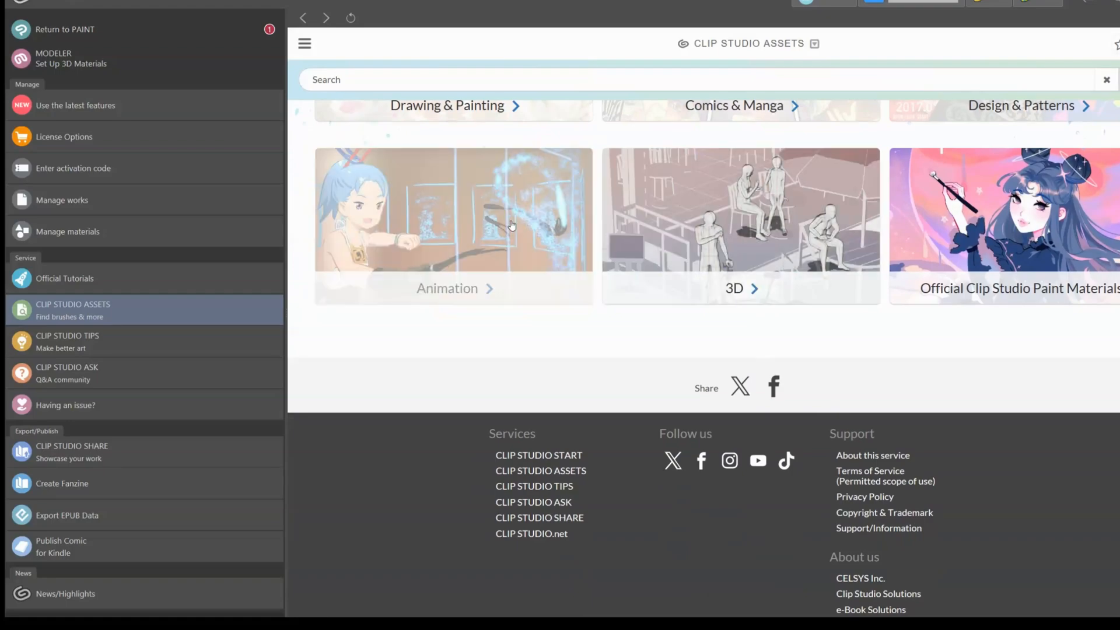
pyautogui.scroll(1, 509, 229)
pyautogui.scroll(5, 509, 229)
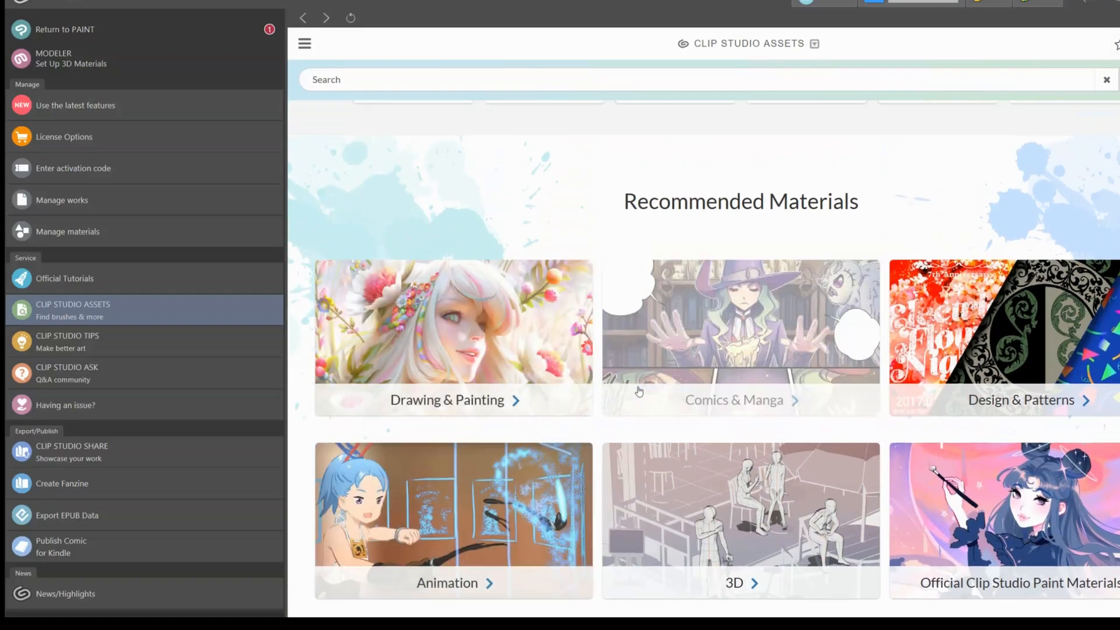
pyautogui.scroll(5, 639, 391)
pyautogui.scroll(15, 639, 391)
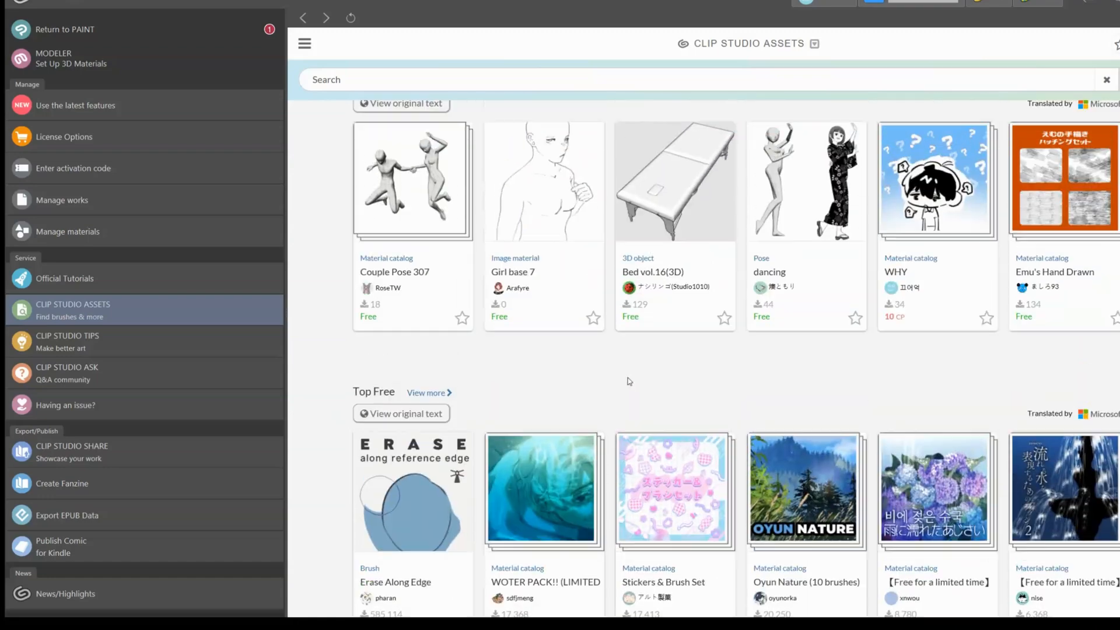
pyautogui.scroll(2, 628, 378)
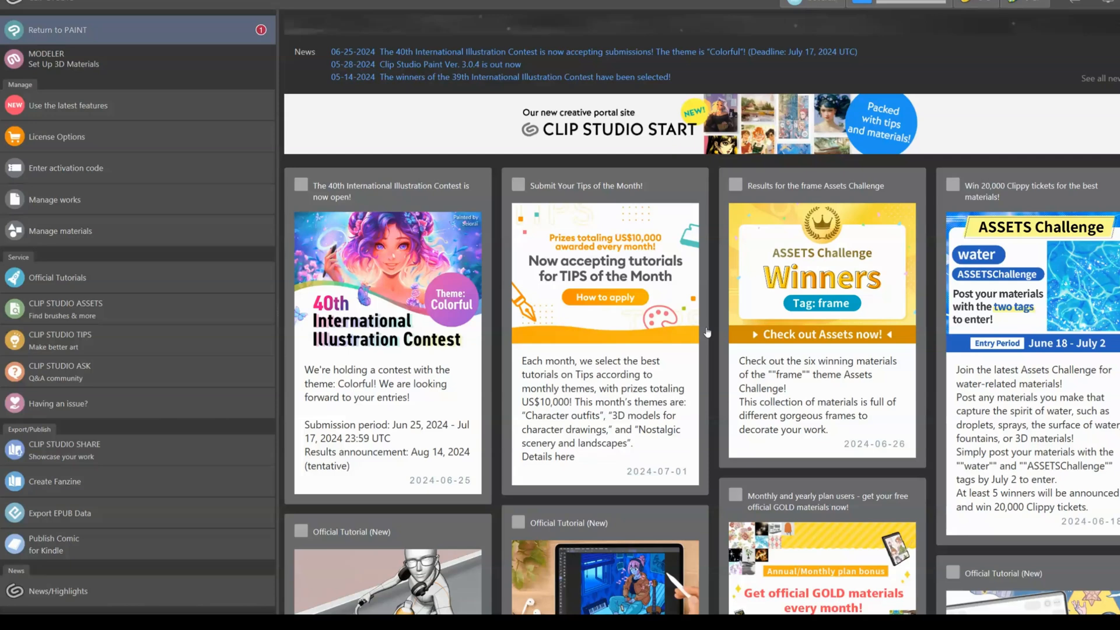
# Step: Return to Clip Studio Paint and create a 6 × 8 in colour illustration canvas at 350 dpi
pyautogui.click(53, 32)
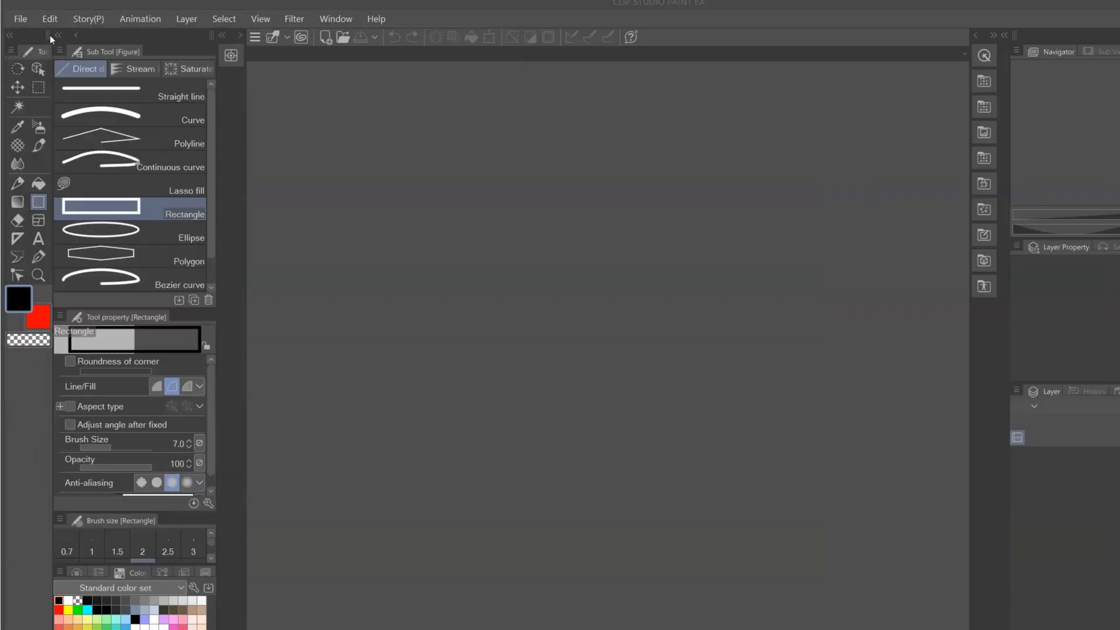
pyautogui.hotkey('ctrl', 'n')
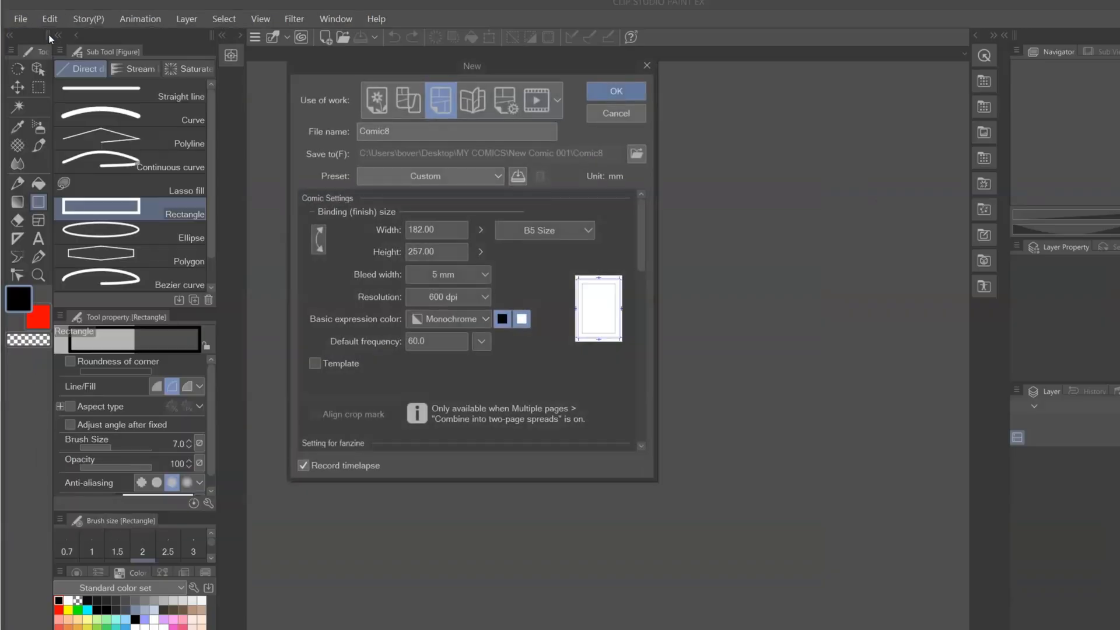
pyautogui.moveTo(503, 61); pyautogui.dragTo(478, 118)
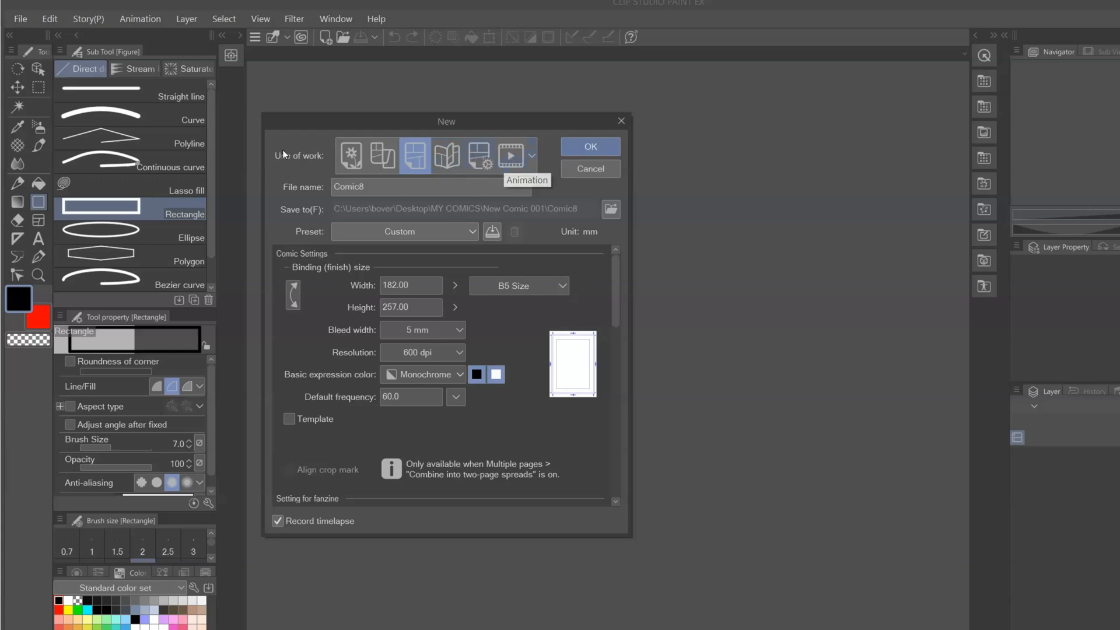
pyautogui.click(348, 155)
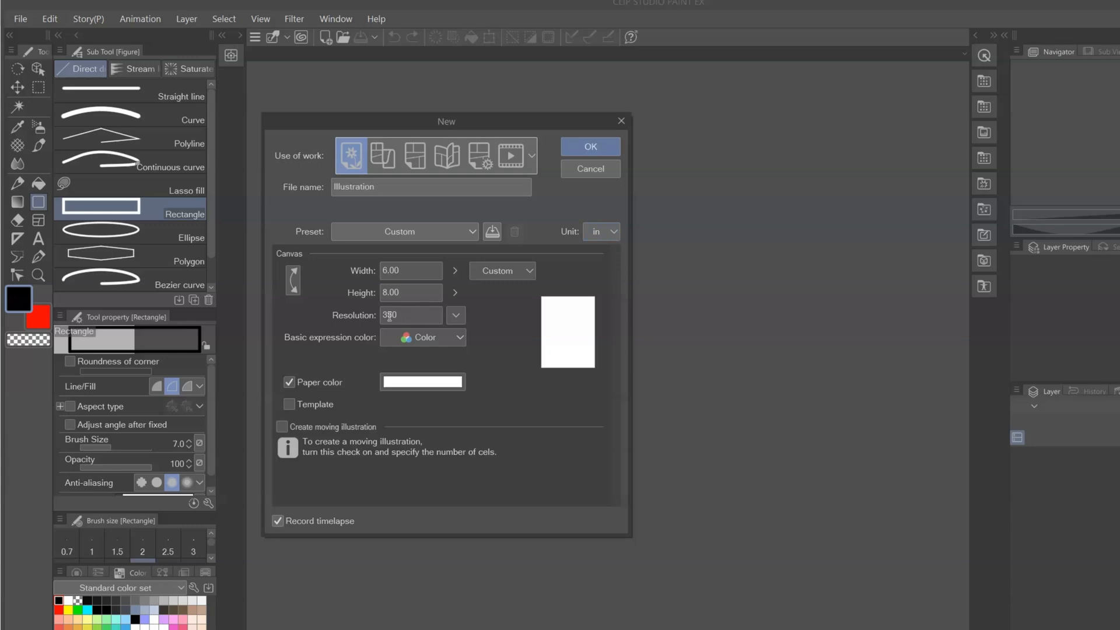
pyautogui.click(602, 149)
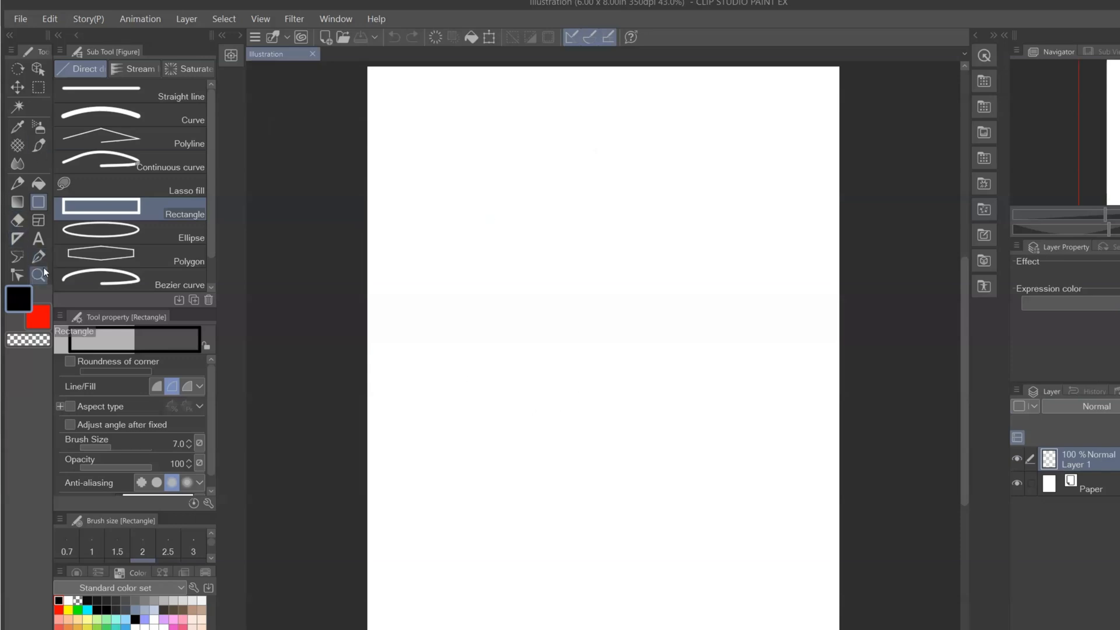
# Step: Test the Rough pencil with a few strokes on the illustration canvas, undo some, and close it without saving
pyautogui.click(19, 183)
pyautogui.moveTo(523, 156)
pyautogui.mouseDown()
pyautogui.moveTo(500, 169)
pyautogui.moveTo(591, 262)
pyautogui.moveTo(625, 368)
pyautogui.moveTo(642, 373)
pyautogui.moveTo(571, 373)
pyautogui.mouseUp()
pyautogui.hotkey('ctrl', 'z')
pyautogui.hotkey('ctrl', 'z')
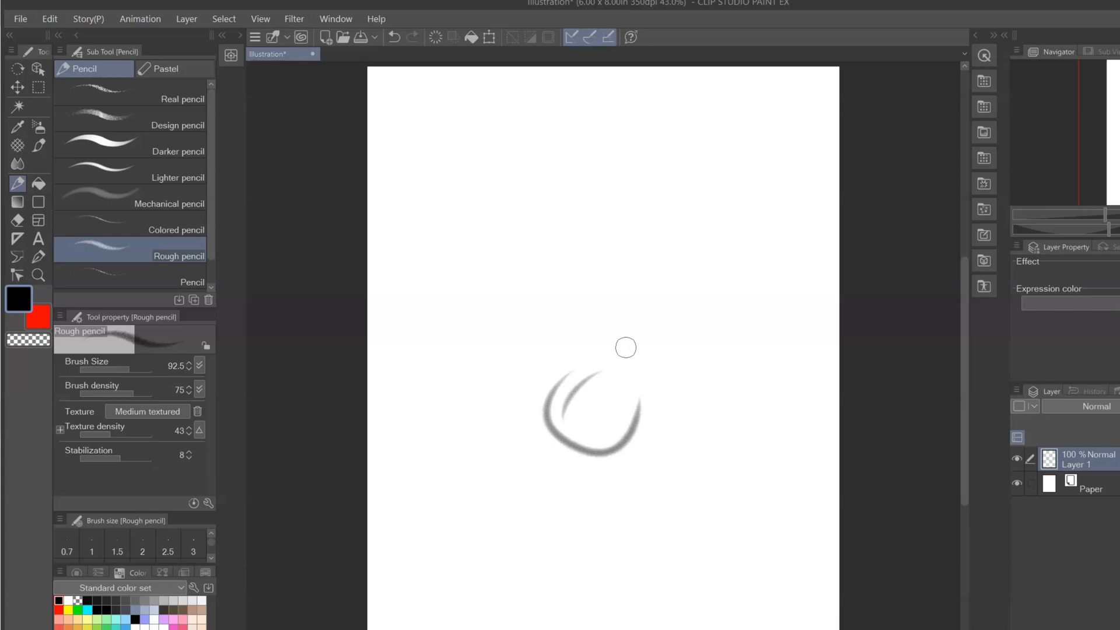
pyautogui.click(312, 54)
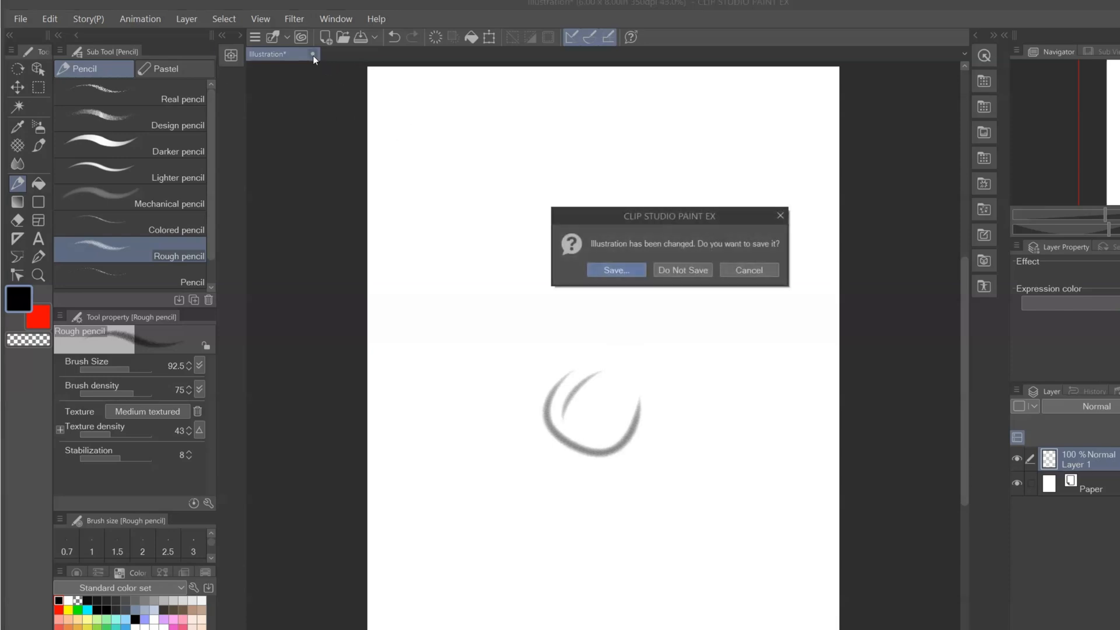
pyautogui.click(684, 271)
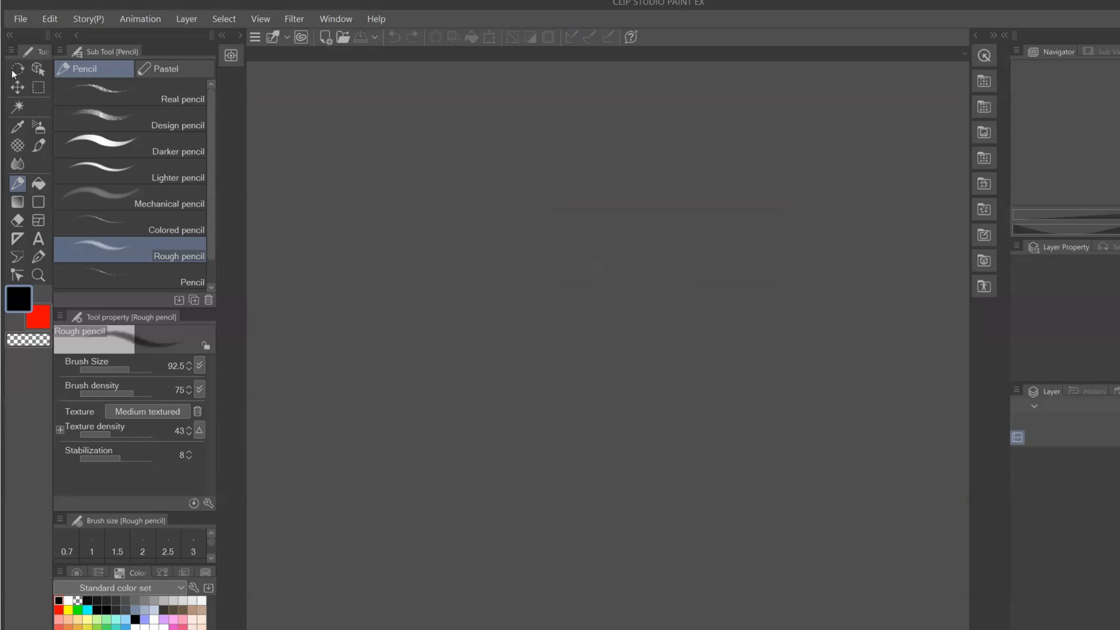
# Step: Create a 690 × 20000 px colour webtoon at 350 dpi with two page divisions, and open its first page
pyautogui.click(20, 21)
pyautogui.click(48, 38)
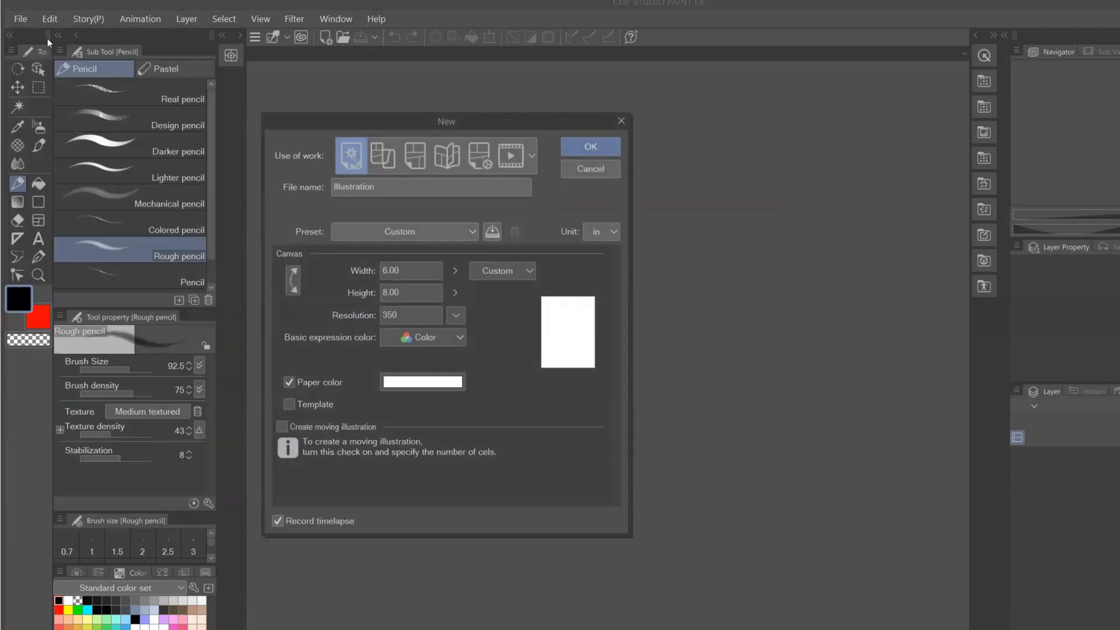
pyautogui.click(384, 159)
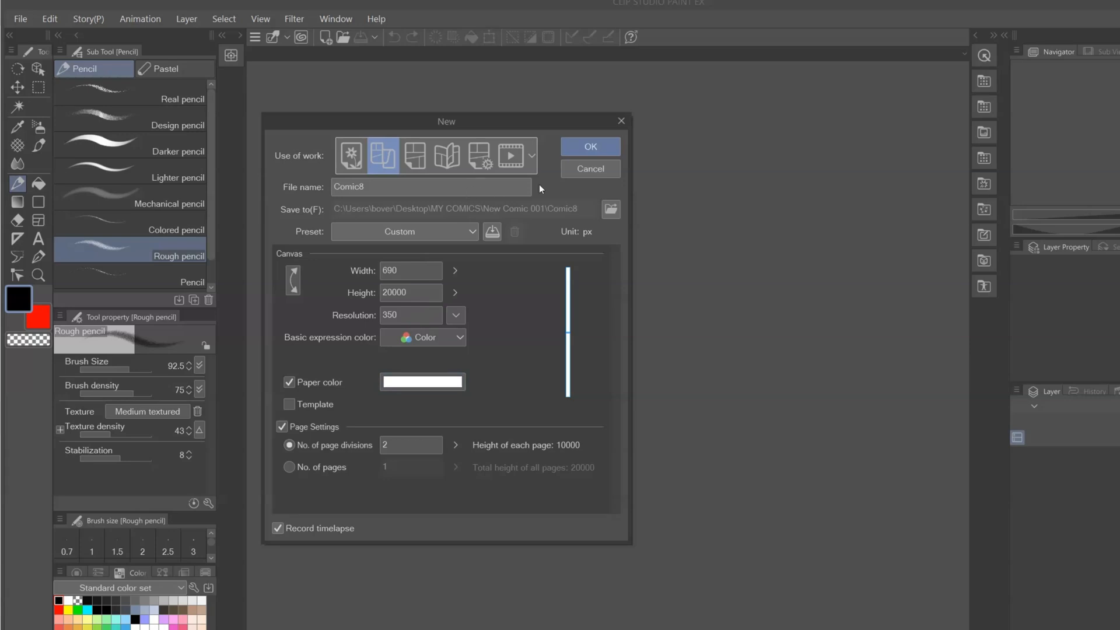
pyautogui.click(590, 147)
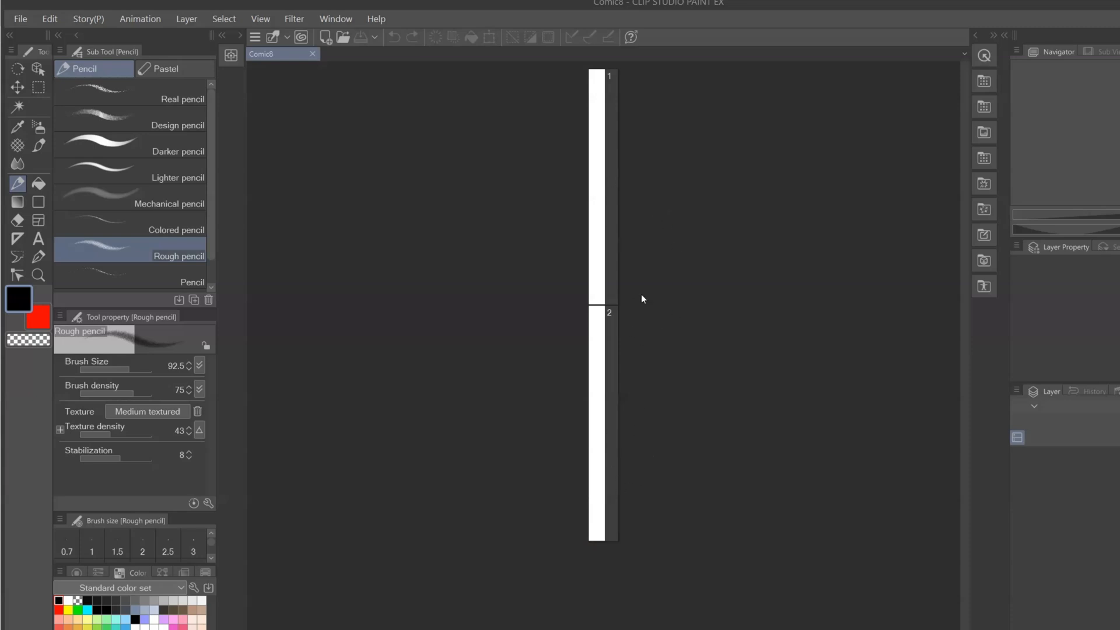
pyautogui.doubleClick(602, 158)
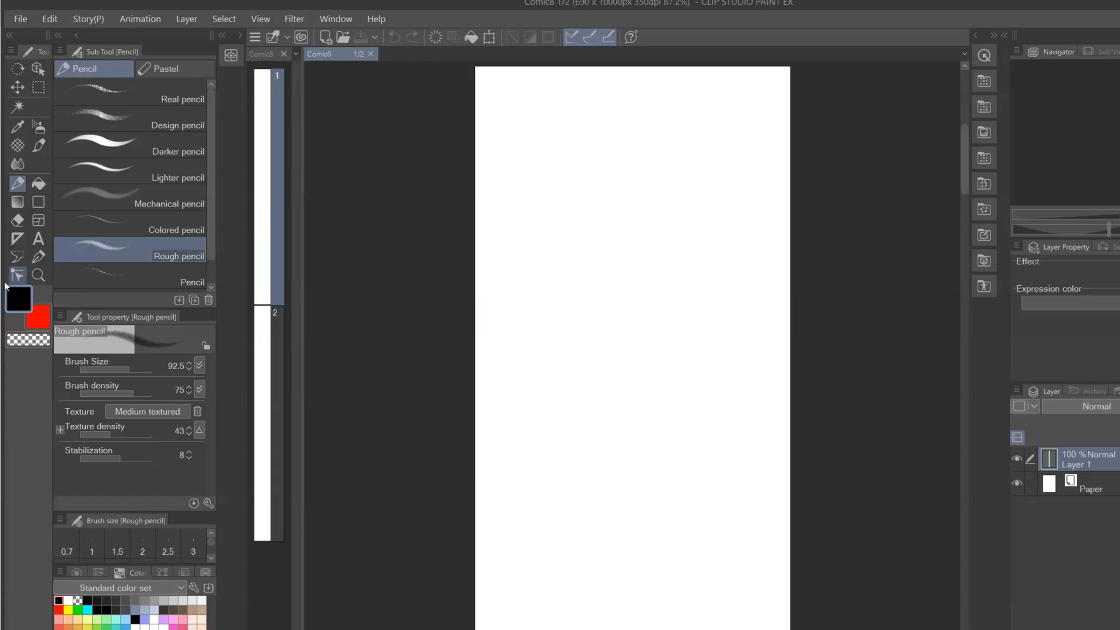
# Step: Set the Rough pencil's brush size to 4.6, widen the page overview pane, and sketch a squiggle near the page's top
pyautogui.click(107, 370)
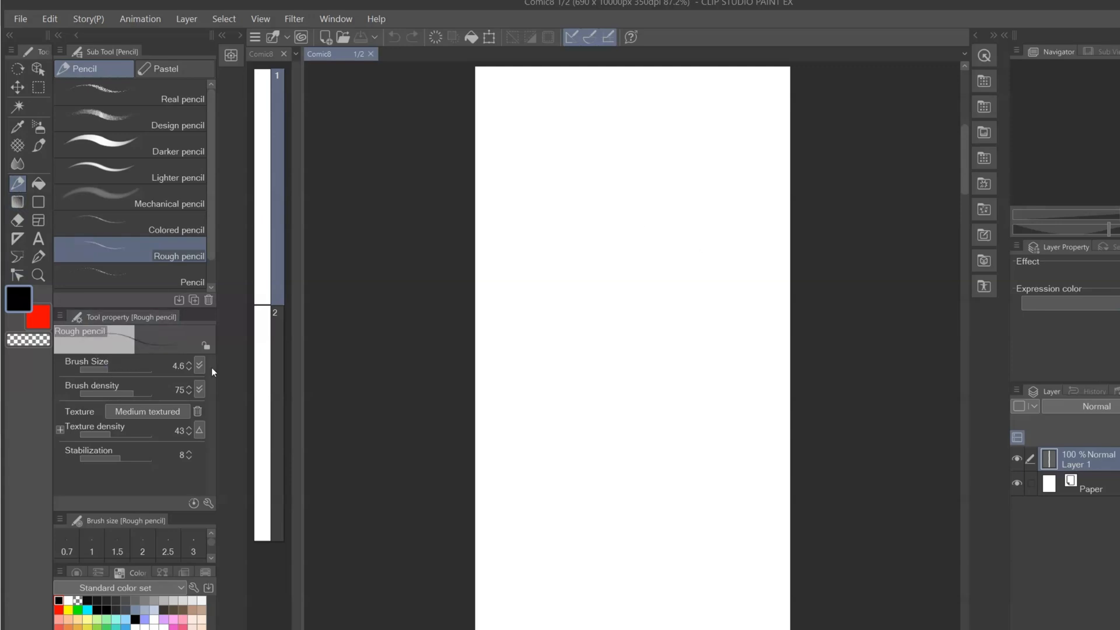
pyautogui.moveTo(301, 232); pyautogui.dragTo(397, 233)
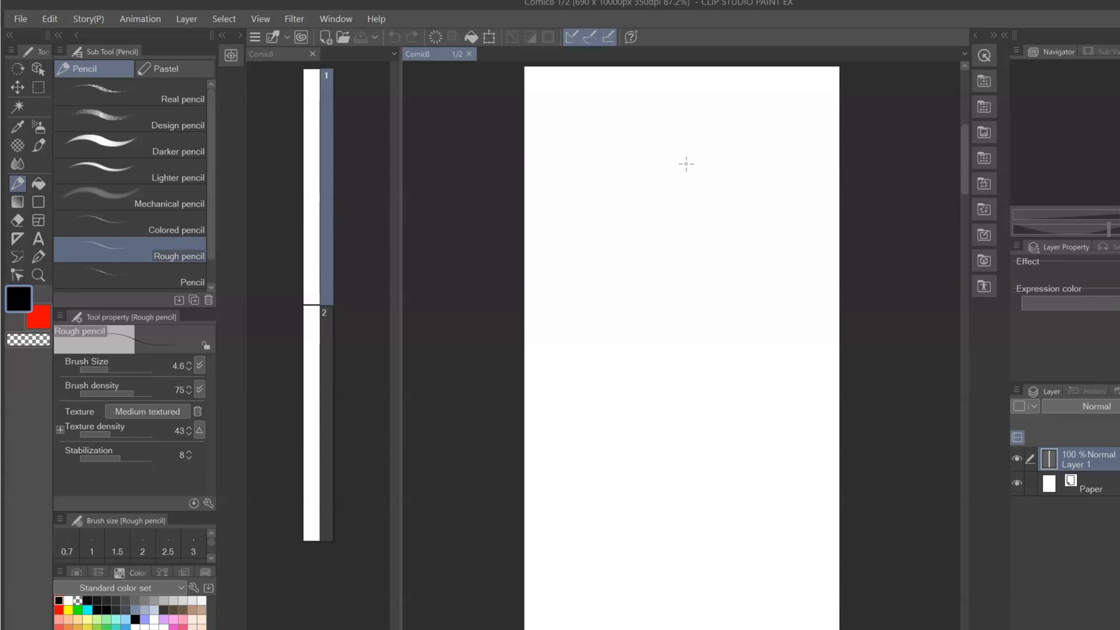
pyautogui.moveTo(620, 137)
pyautogui.mouseDown()
pyautogui.moveTo(610, 179)
pyautogui.moveTo(644, 248)
pyautogui.moveTo(653, 199)
pyautogui.mouseUp()
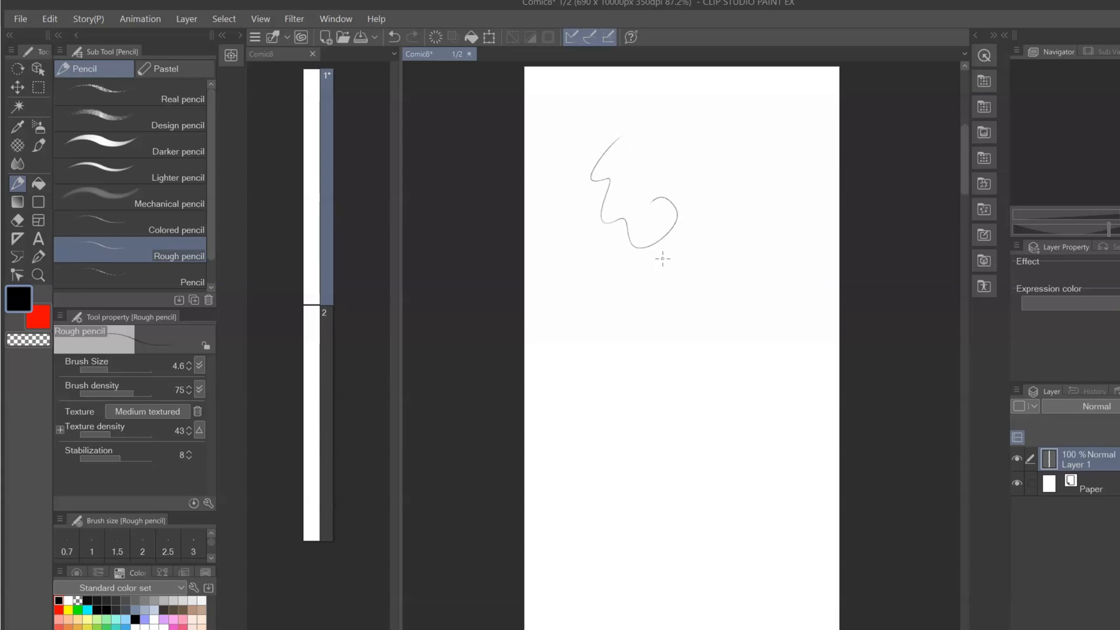
# Step: Draw two stacked comic panel frames across the upper part of the page with the Rectangle figure tool
pyautogui.click(39, 203)
pyautogui.moveTo(545, 88)
pyautogui.mouseDown()
pyautogui.moveTo(675, 245)
pyautogui.moveTo(820, 289)
pyautogui.mouseUp()
pyautogui.moveTo(546, 303); pyautogui.dragTo(820, 481)
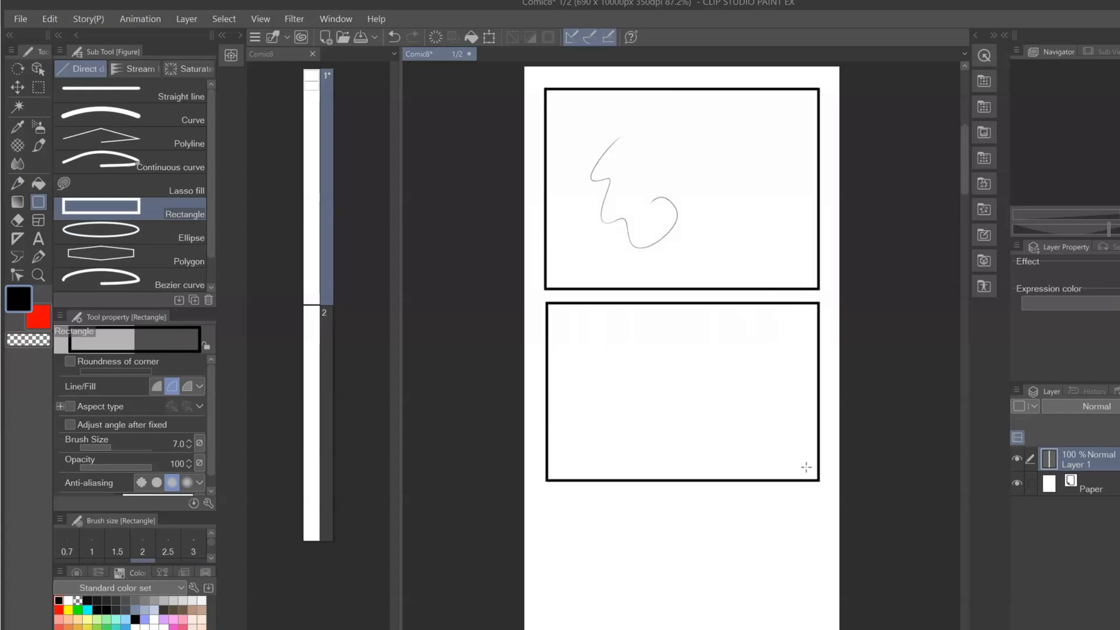
# Step: Draw a downward arrow from the upper panel into the lower one with the Textured pen
pyautogui.click(39, 256)
pyautogui.moveTo(712, 161)
pyautogui.mouseDown()
pyautogui.moveTo(718, 399)
pyautogui.moveTo(709, 377)
pyautogui.mouseUp()
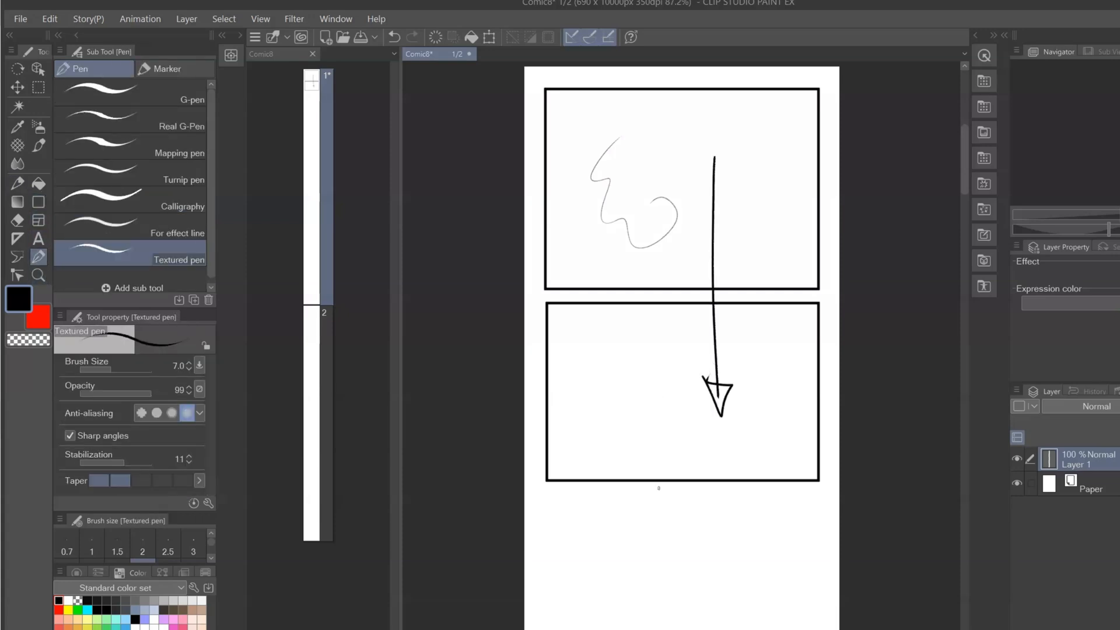
pyautogui.scroll(-3, 739, 309)
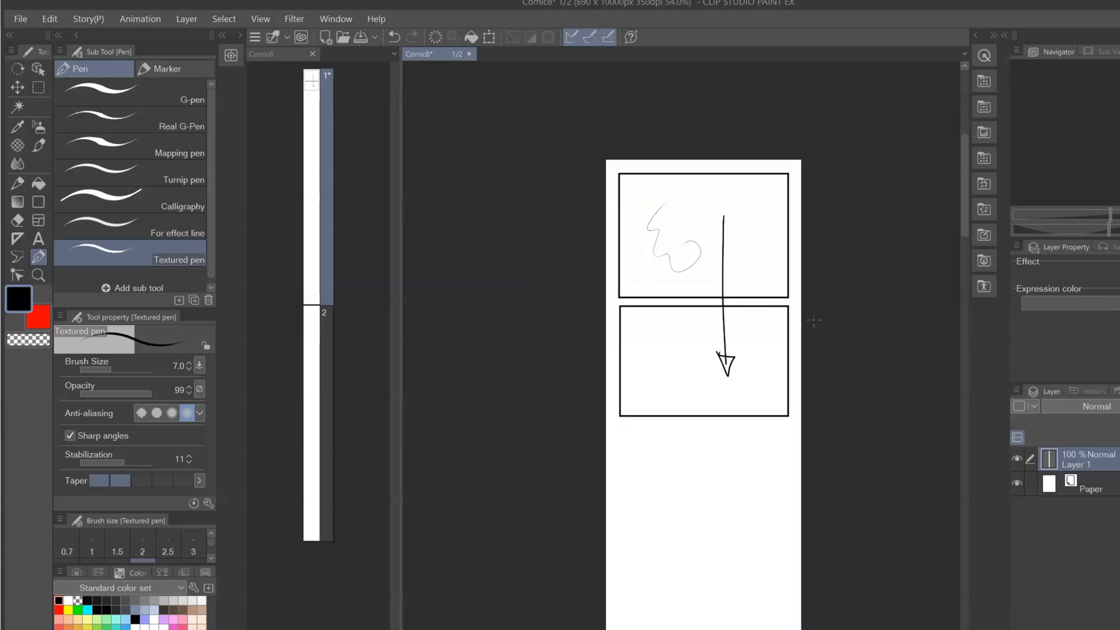
# Step: Close the webtoon's first page without saving the changes, and close the webtoon's page overview
pyautogui.click(468, 54)
pyautogui.click(684, 271)
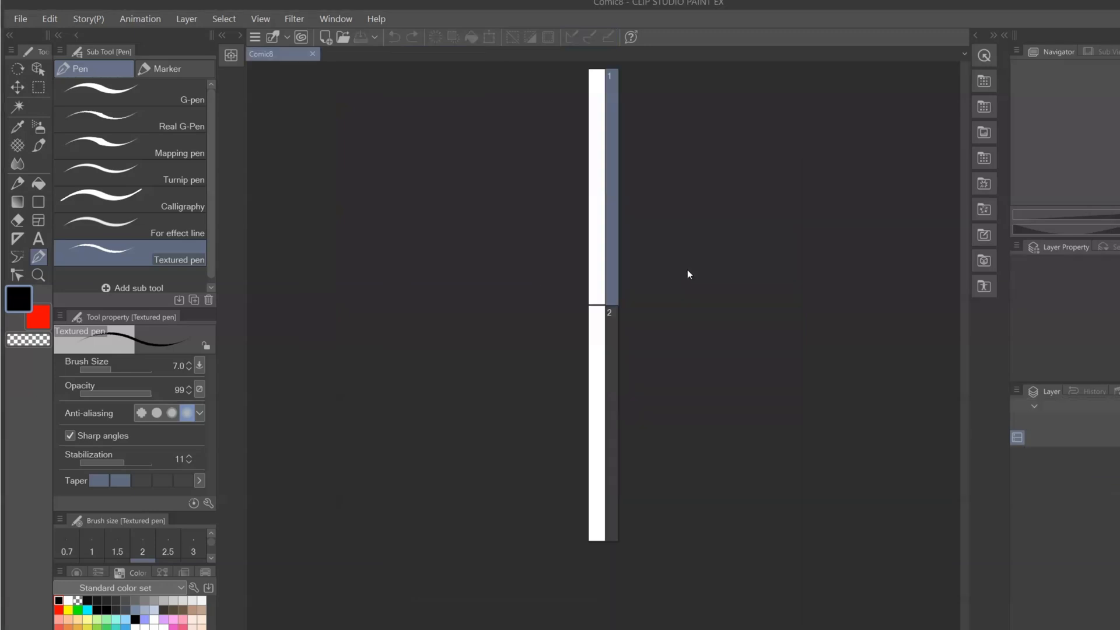
pyautogui.click(312, 55)
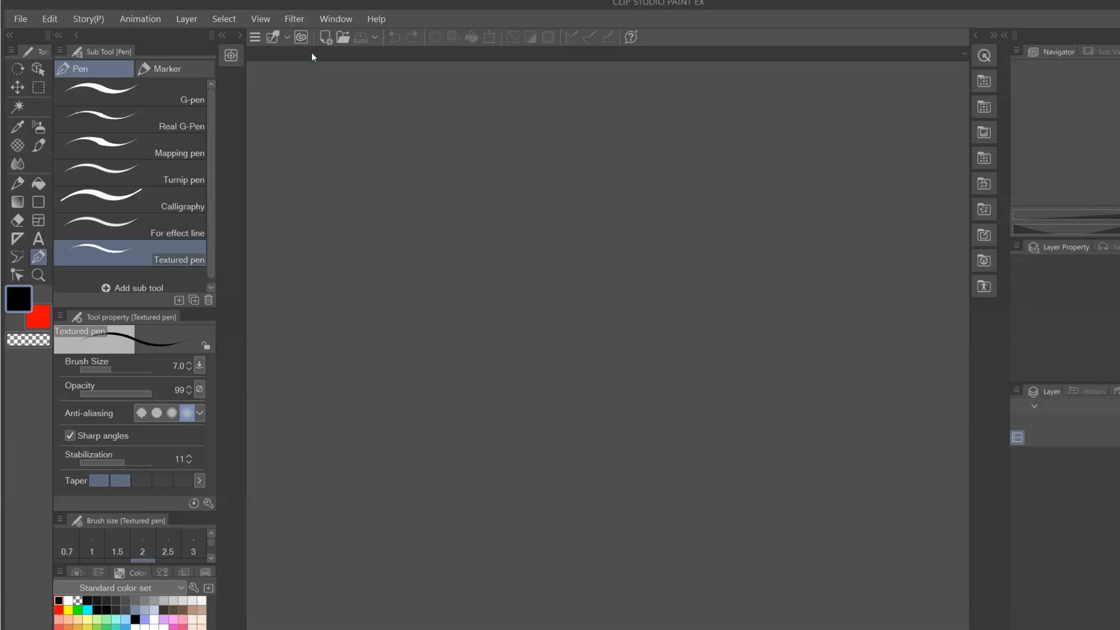
# Step: Start a new document set up as a Comic and bring its multiple-page settings fully into view
pyautogui.click(21, 19)
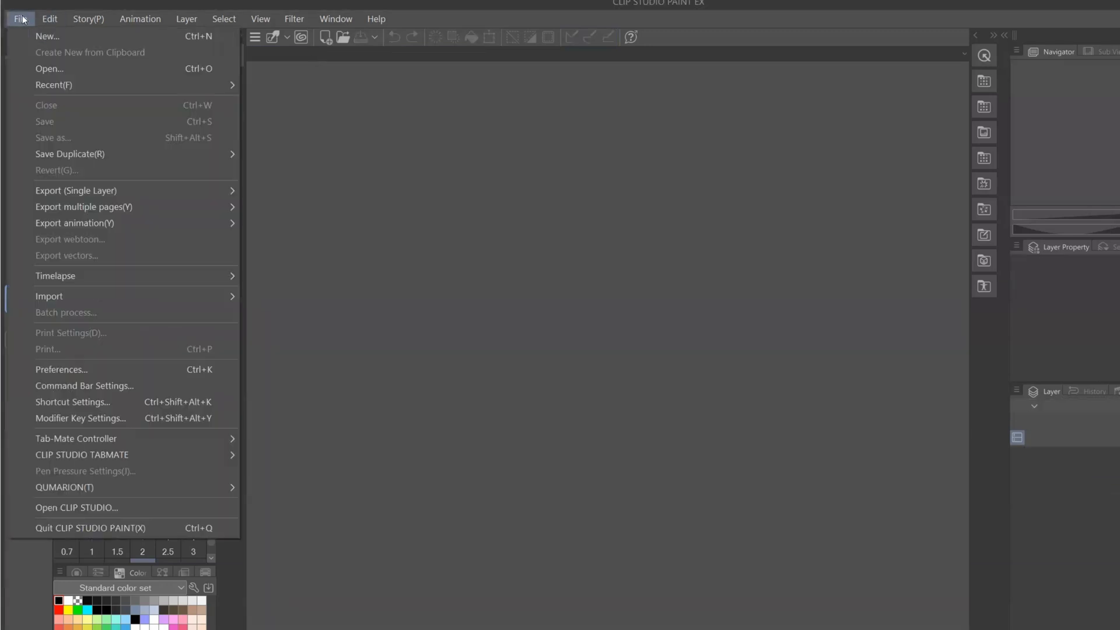
pyautogui.click(47, 36)
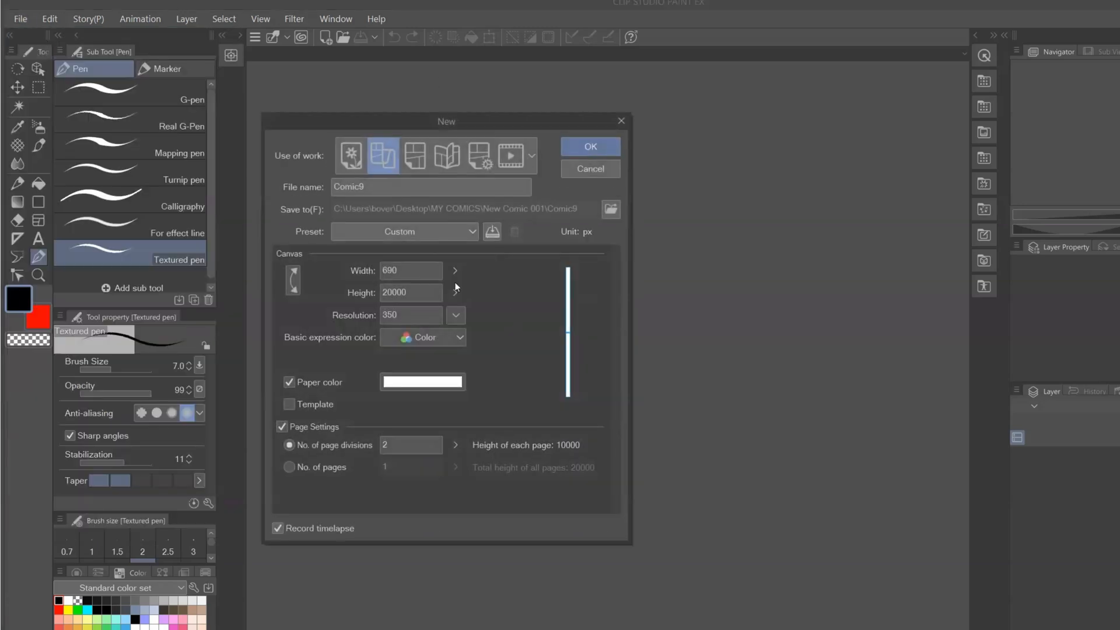
pyautogui.click(419, 159)
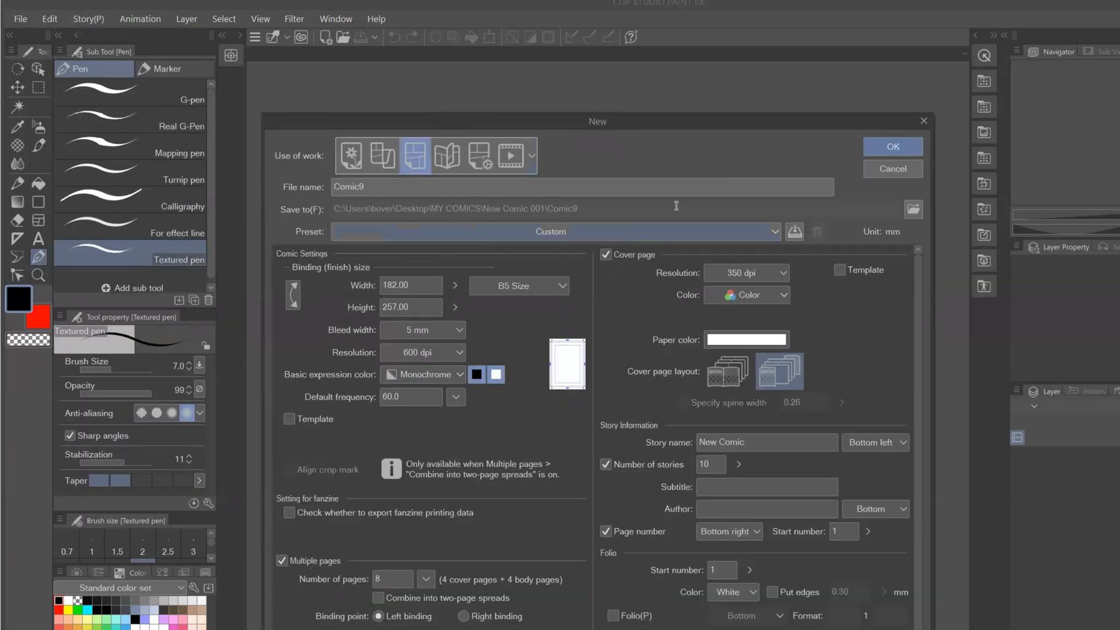
pyautogui.moveTo(710, 126); pyautogui.dragTo(730, 24)
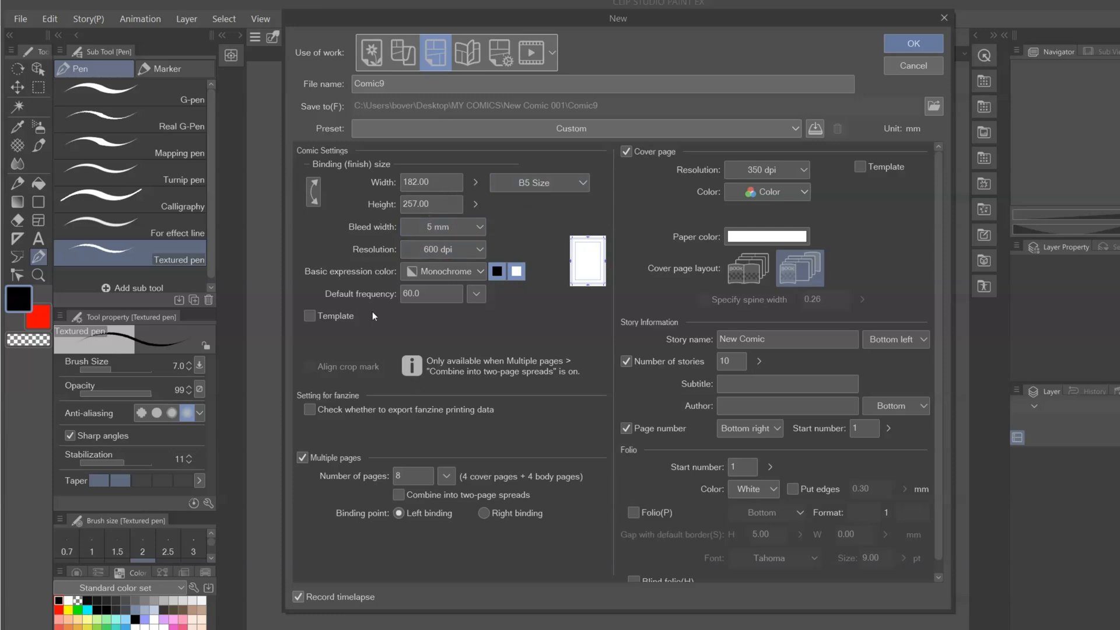
pyautogui.scroll(-1, 461, 404)
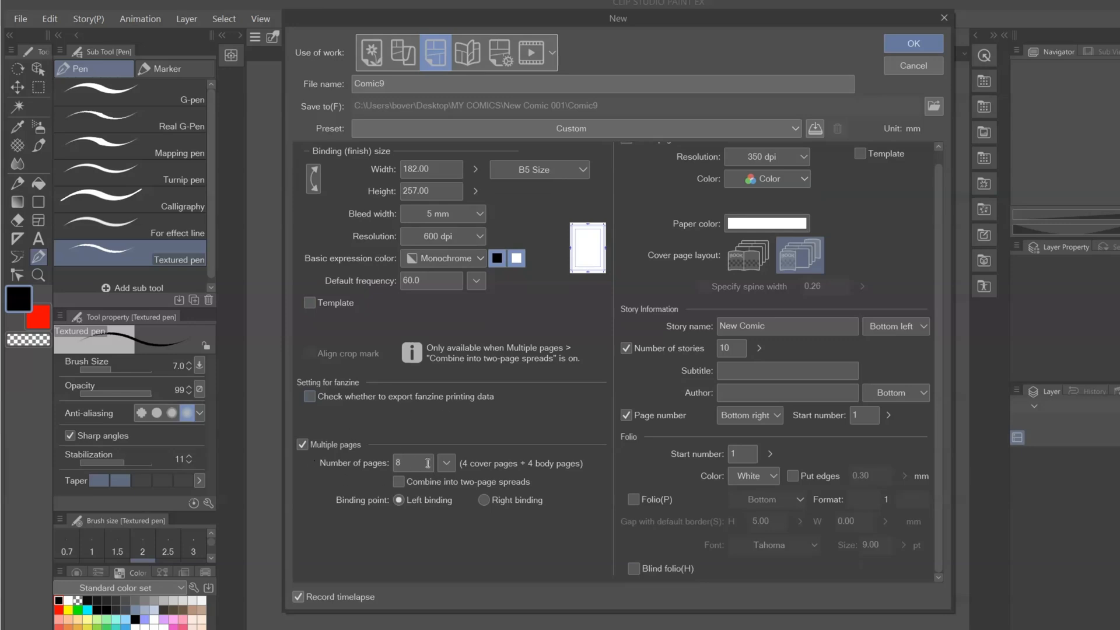
# Step: Create the B5 monochrome comic with 10 pages and left binding
pyautogui.moveTo(403, 464); pyautogui.dragTo(369, 466)
pyautogui.write('10')
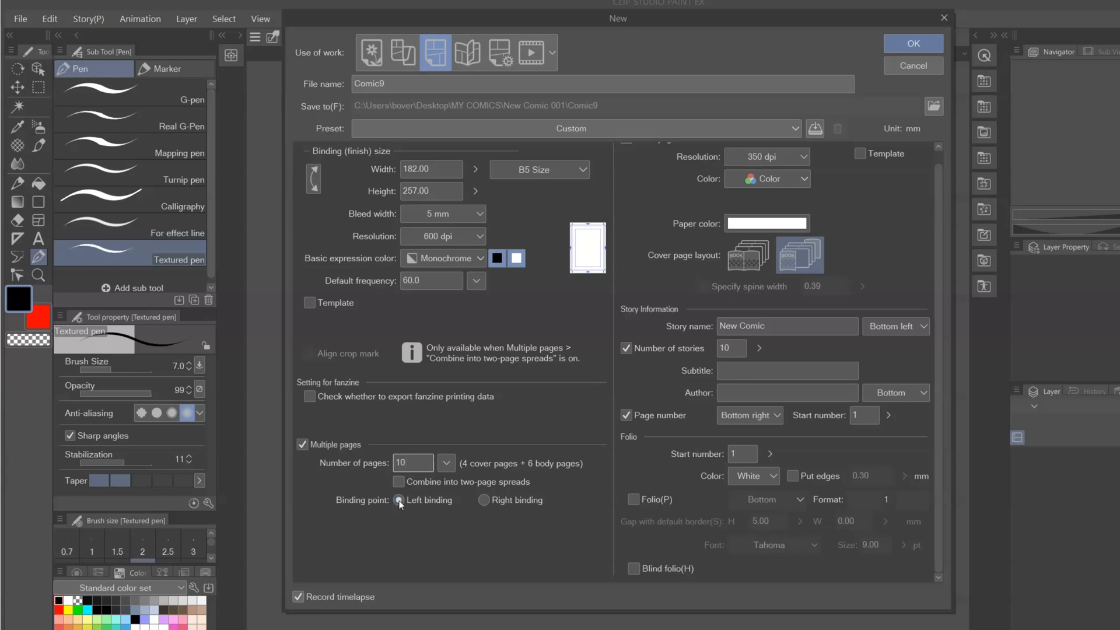
pyautogui.click(484, 500)
pyautogui.click(401, 500)
pyautogui.scroll(1, 780, 350)
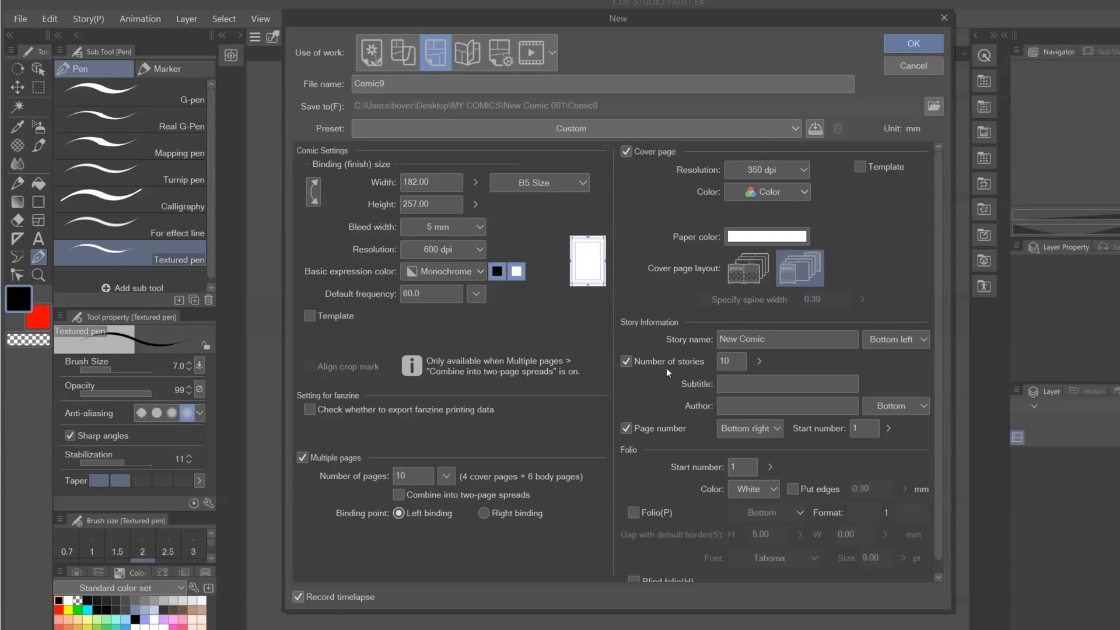
pyautogui.click(922, 42)
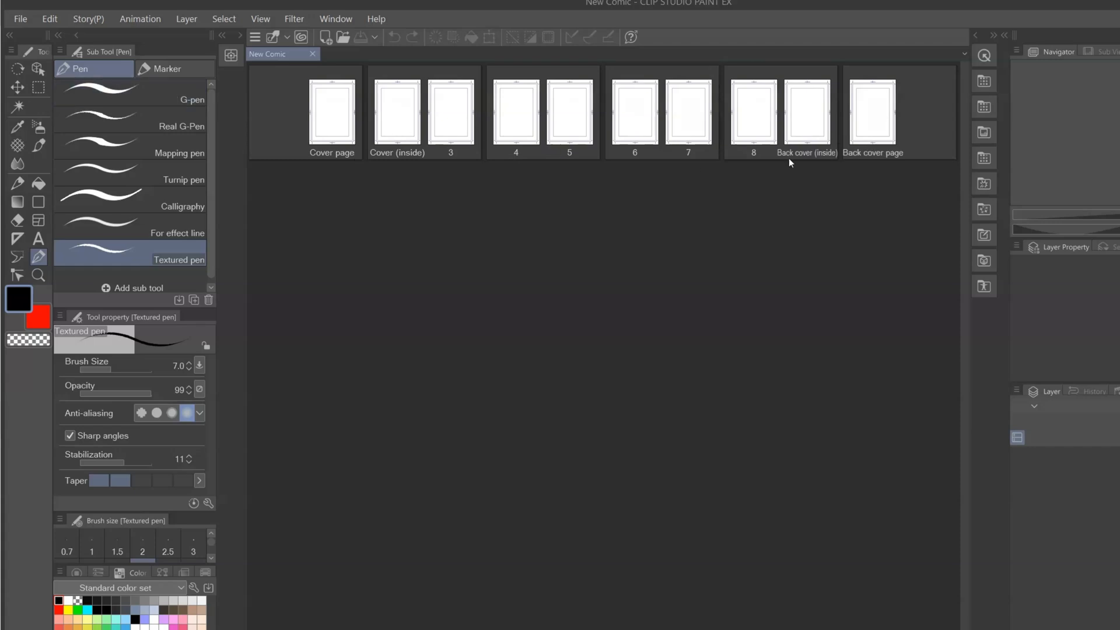
# Step: Open page 3 of the comic and draw a rectangle along the binding size guide with the Rectangle figure tool
pyautogui.doubleClick(451, 123)
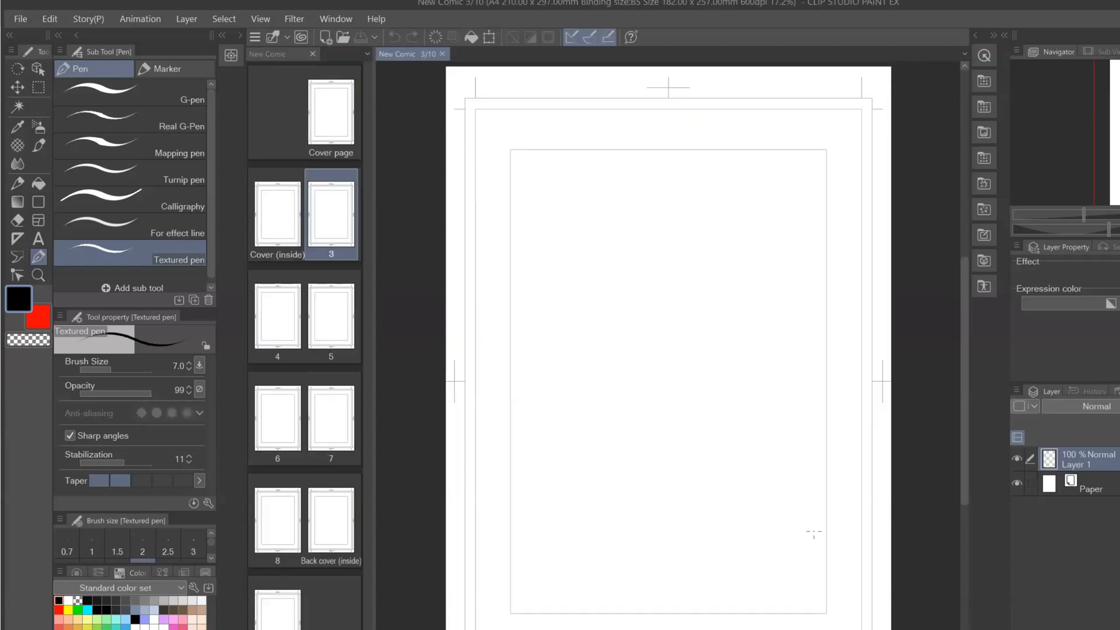
pyautogui.press('u')
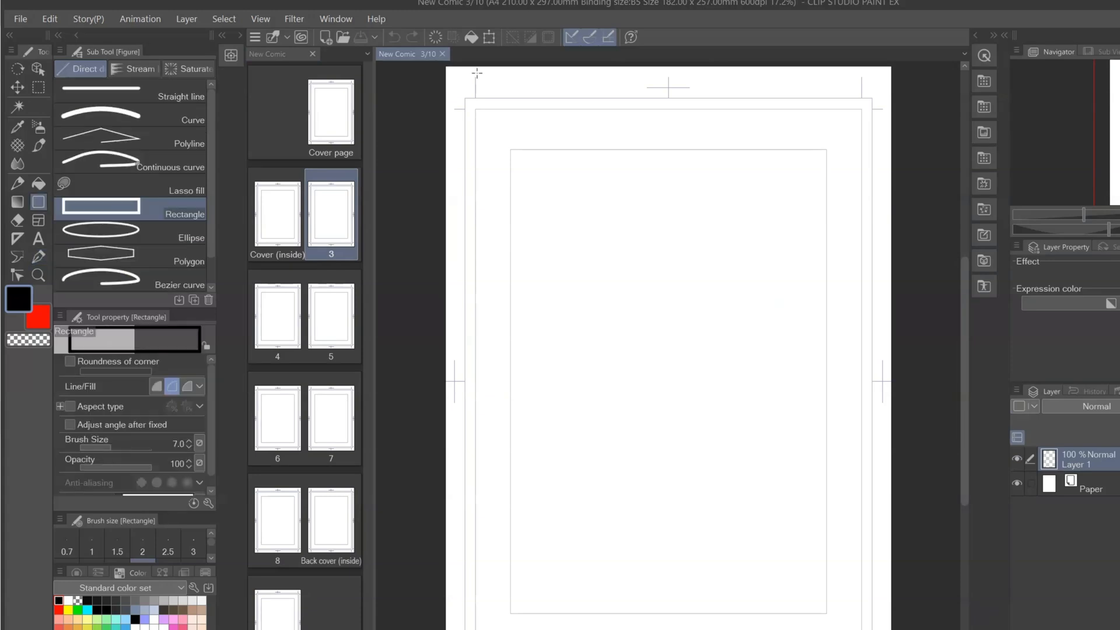
pyautogui.moveTo(476, 110); pyautogui.dragTo(862, 629)
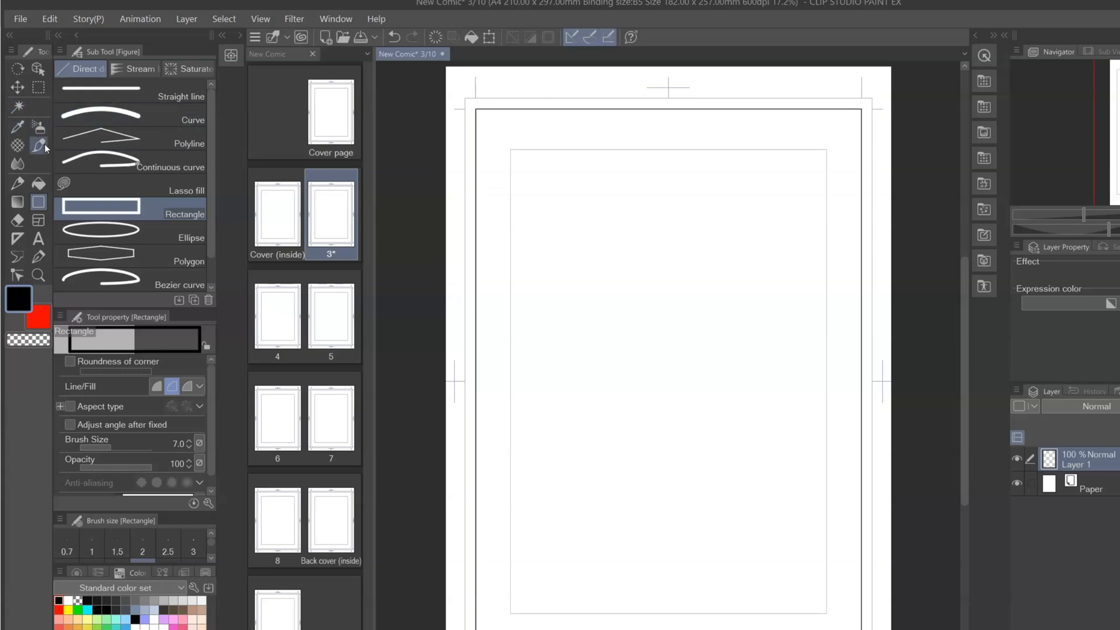
# Step: Mark the page's upper trim area with the Textured pen: a wavy line, an upward arrow and crosses on both upper corners
pyautogui.click(39, 257)
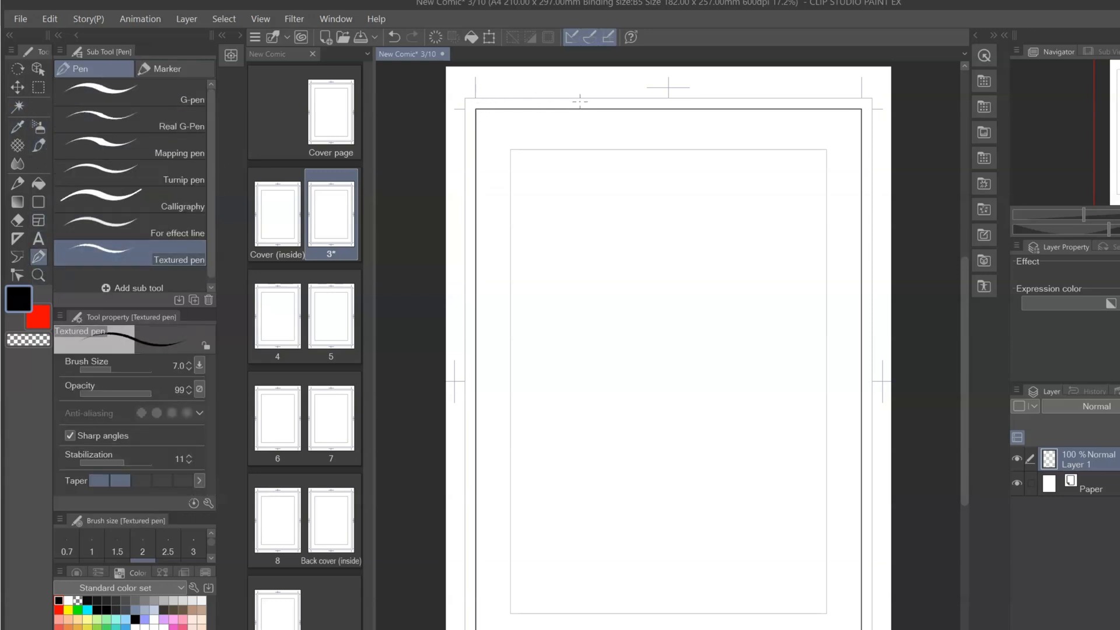
pyautogui.moveTo(582, 104); pyautogui.dragTo(816, 92)
pyautogui.moveTo(548, 140)
pyautogui.mouseDown()
pyautogui.moveTo(546, 92)
pyautogui.moveTo(540, 114)
pyautogui.mouseUp()
pyautogui.moveTo(456, 110)
pyautogui.mouseDown()
pyautogui.moveTo(491, 114)
pyautogui.moveTo(474, 93)
pyautogui.moveTo(475, 118)
pyautogui.moveTo(479, 89)
pyautogui.moveTo(476, 130)
pyautogui.mouseUp()
pyautogui.moveTo(862, 82)
pyautogui.mouseDown()
pyautogui.moveTo(860, 137)
pyautogui.moveTo(877, 106)
pyautogui.moveTo(845, 107)
pyautogui.mouseUp()
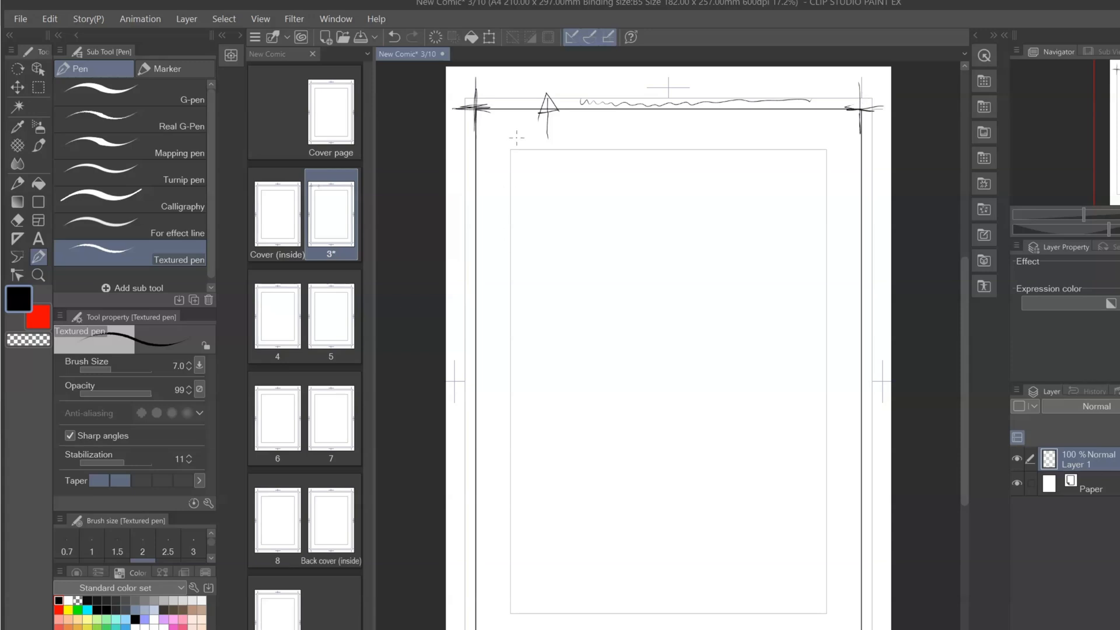
# Step: Draw a rectangle along the inner border guide of page 3 with the Rectangle figure tool
pyautogui.click(38, 202)
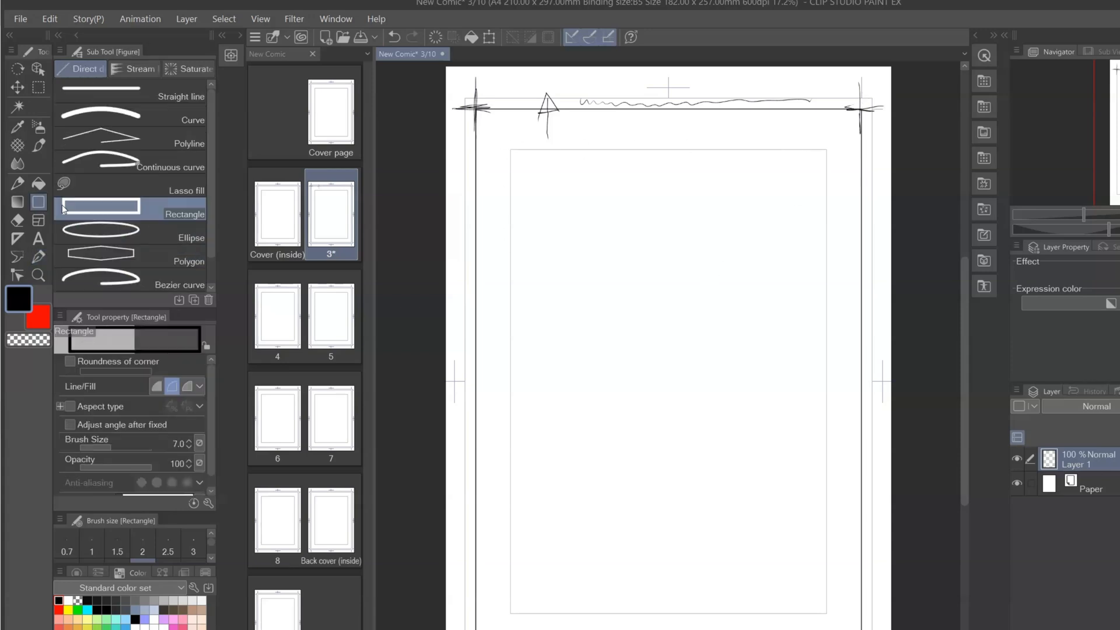
pyautogui.moveTo(512, 149); pyautogui.dragTo(522, 299)
pyautogui.moveTo(531, 341)
pyautogui.mouseDown()
pyautogui.moveTo(825, 513)
pyautogui.moveTo(823, 604)
pyautogui.mouseUp()
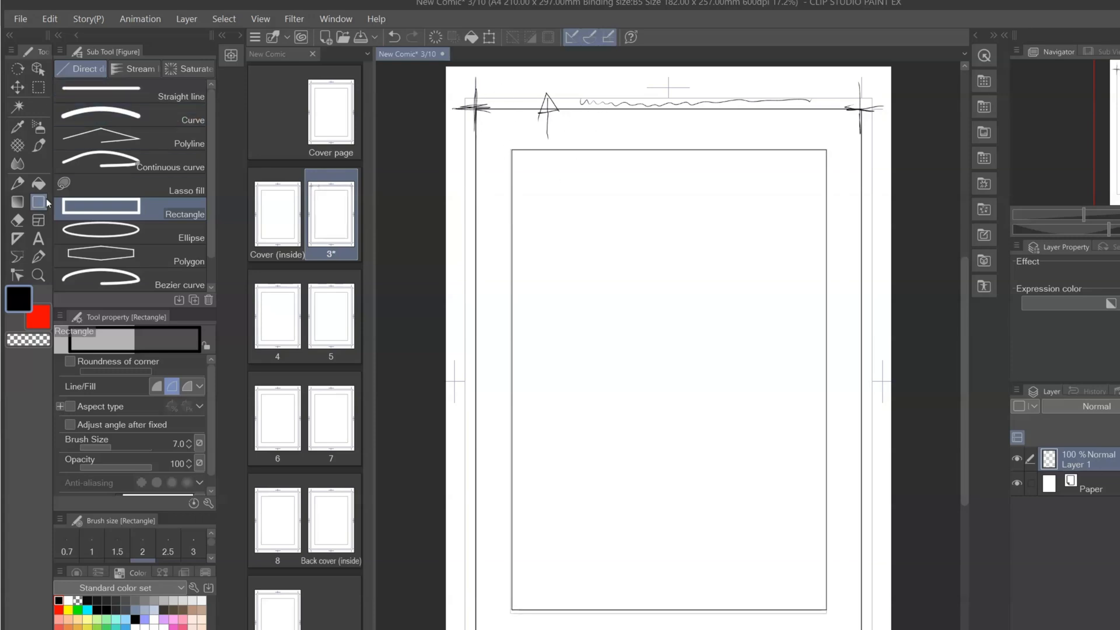
# Step: Draw a small downward arrow at the outer frame's upper edge with the Textured pen, and undo the long curve across the page
pyautogui.click(38, 257)
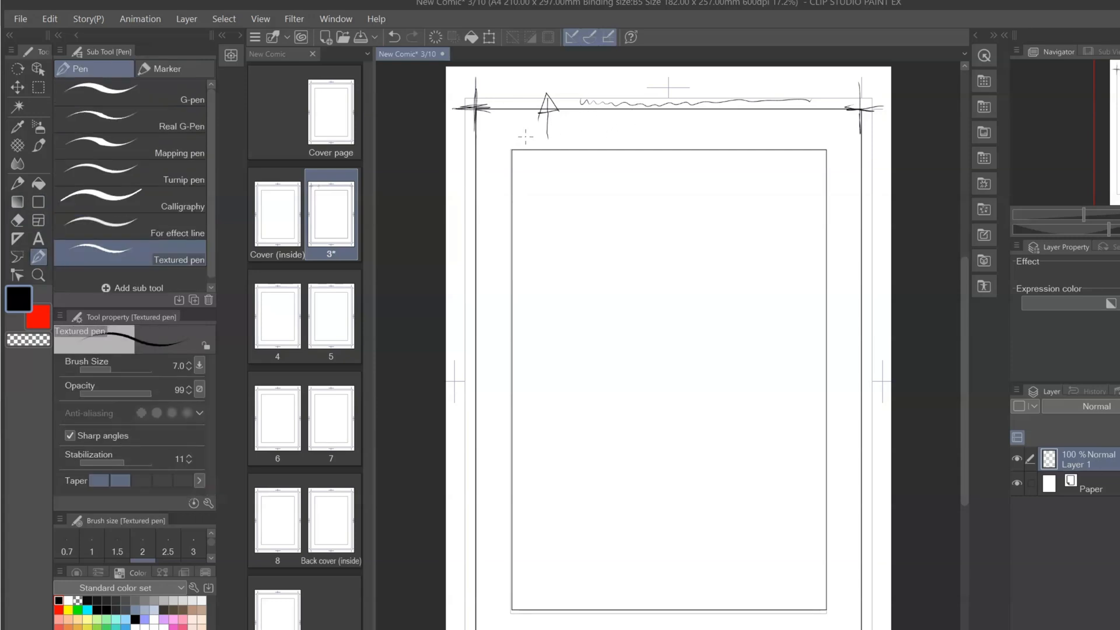
pyautogui.moveTo(514, 97)
pyautogui.mouseDown()
pyautogui.moveTo(508, 131)
pyautogui.moveTo(518, 106)
pyautogui.mouseUp()
pyautogui.moveTo(502, 98)
pyautogui.mouseDown()
pyautogui.moveTo(488, 176)
pyautogui.moveTo(676, 255)
pyautogui.moveTo(808, 284)
pyautogui.mouseUp()
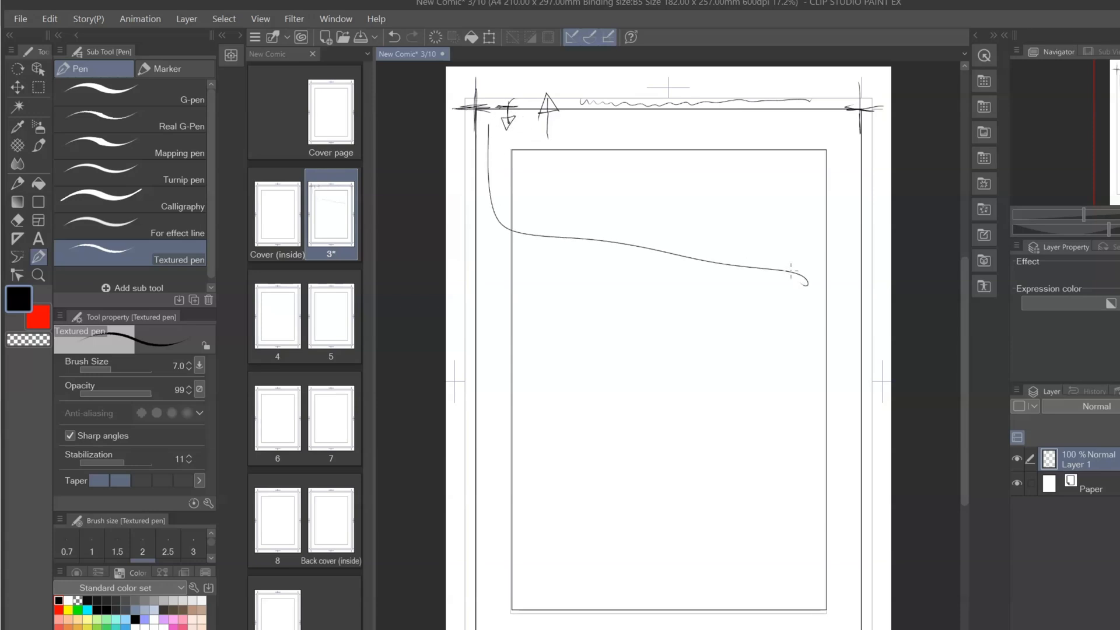
pyautogui.hotkey('ctrl', 'z')
# Step: Draw three stacked panel frames just inside the outer frame of page 3 with the Rectangle figure tool
pyautogui.click(40, 202)
pyautogui.moveTo(486, 118); pyautogui.dragTo(850, 285)
pyautogui.moveTo(492, 298); pyautogui.dragTo(846, 436)
pyautogui.moveTo(496, 446); pyautogui.dragTo(843, 569)
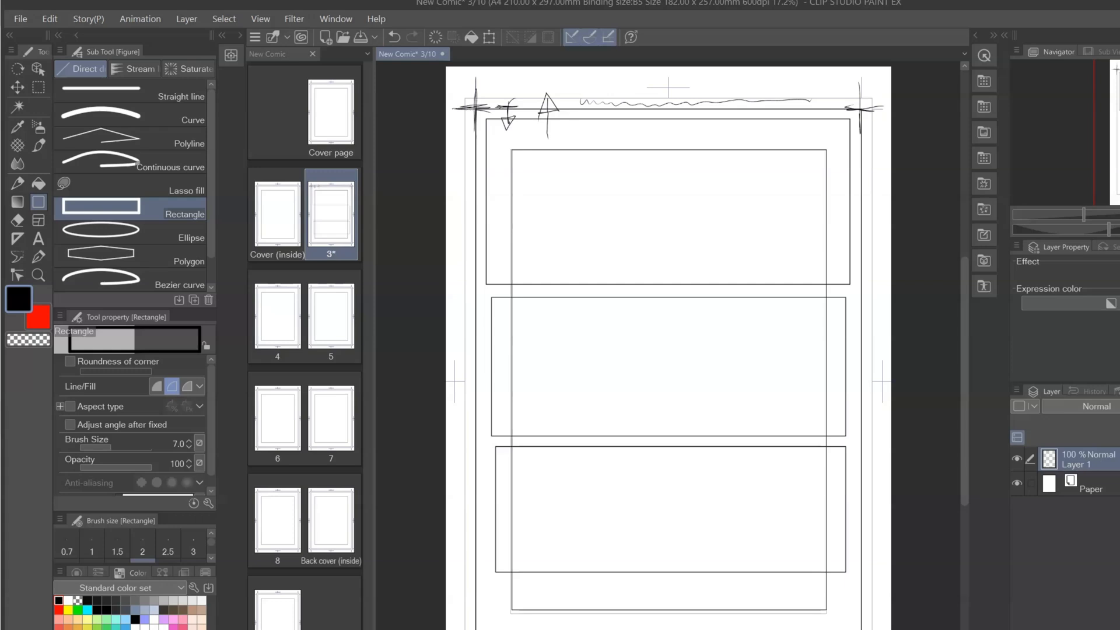
# Step: Close page 3 without saving the changes, and close the New Comic page overview
pyautogui.click(442, 54)
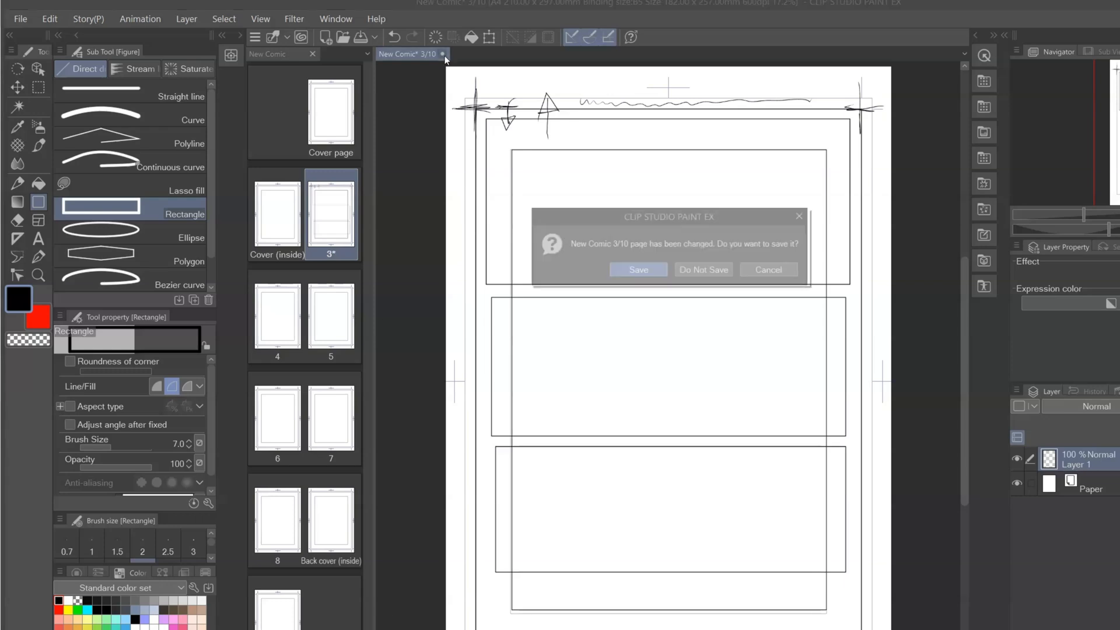
pyautogui.click(707, 273)
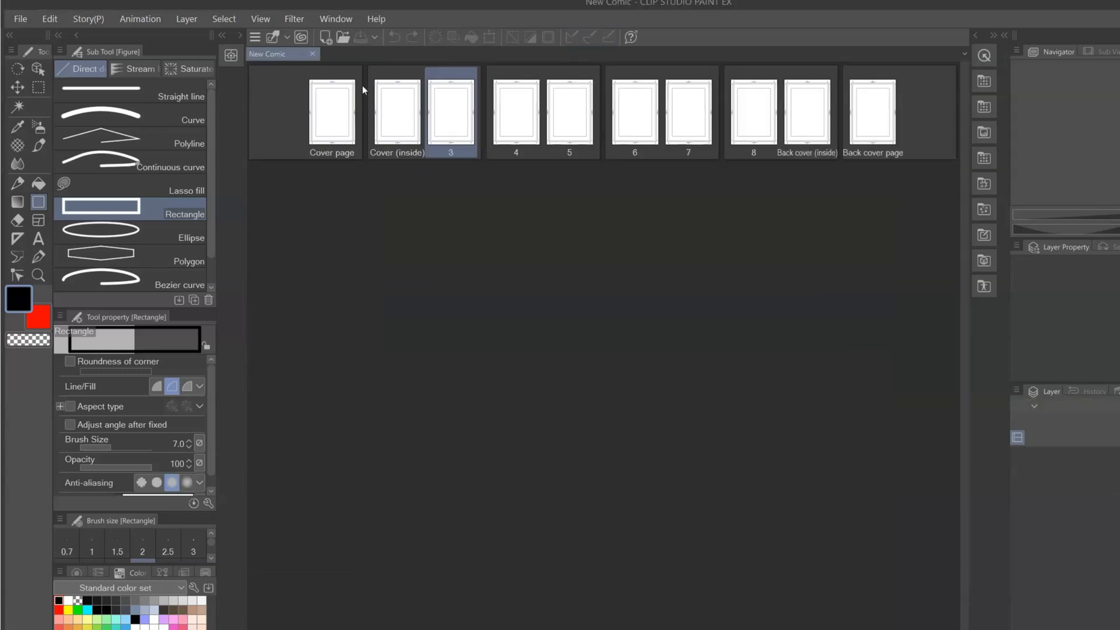
pyautogui.click(312, 55)
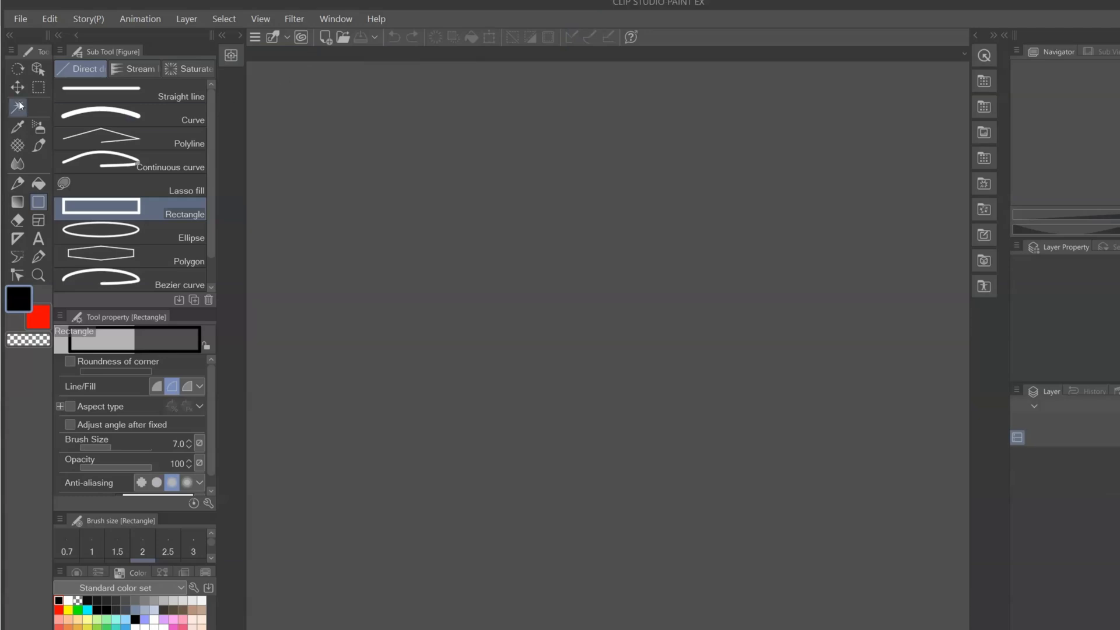
# Step: Review the fanzine, full comic settings and animation document types, and create a 6 × 8 in colour illustration at 350 dpi
pyautogui.click(21, 19)
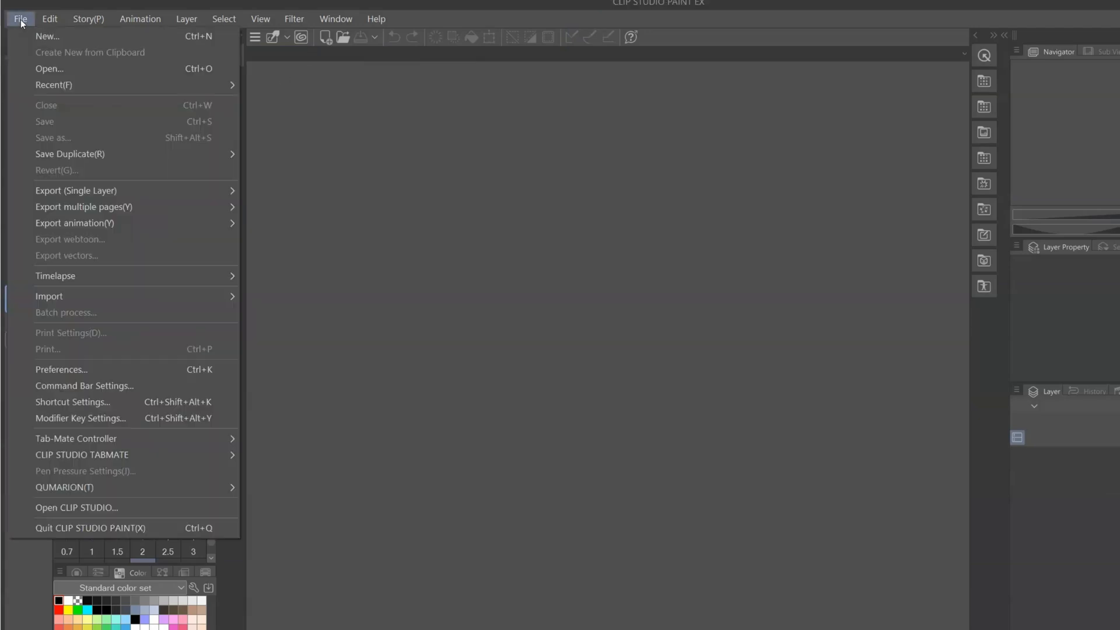
pyautogui.click(47, 36)
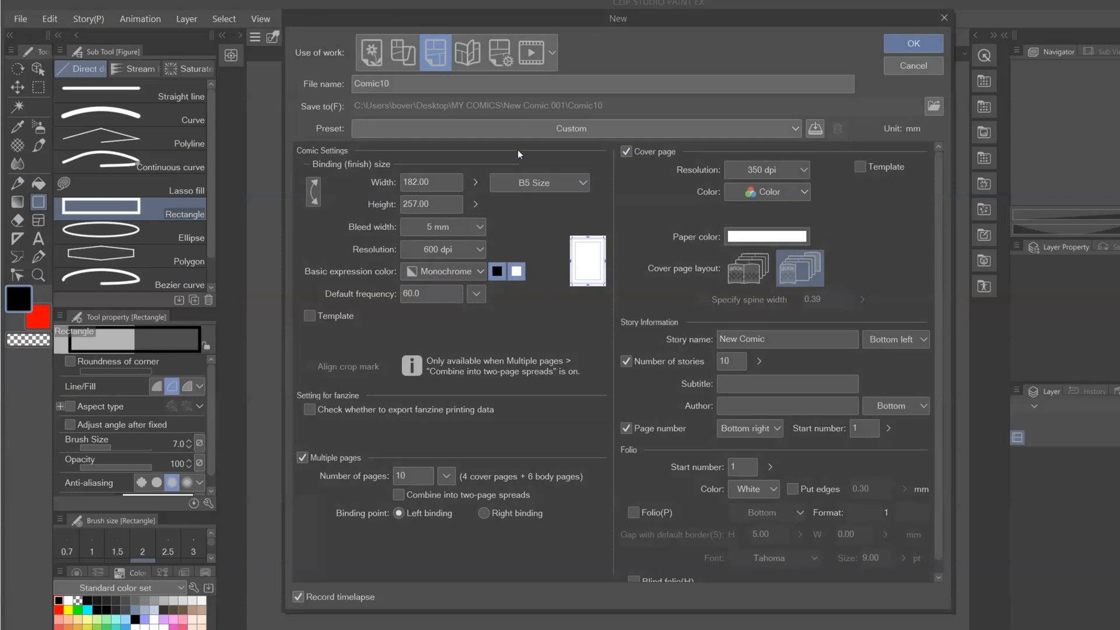
pyautogui.click(469, 55)
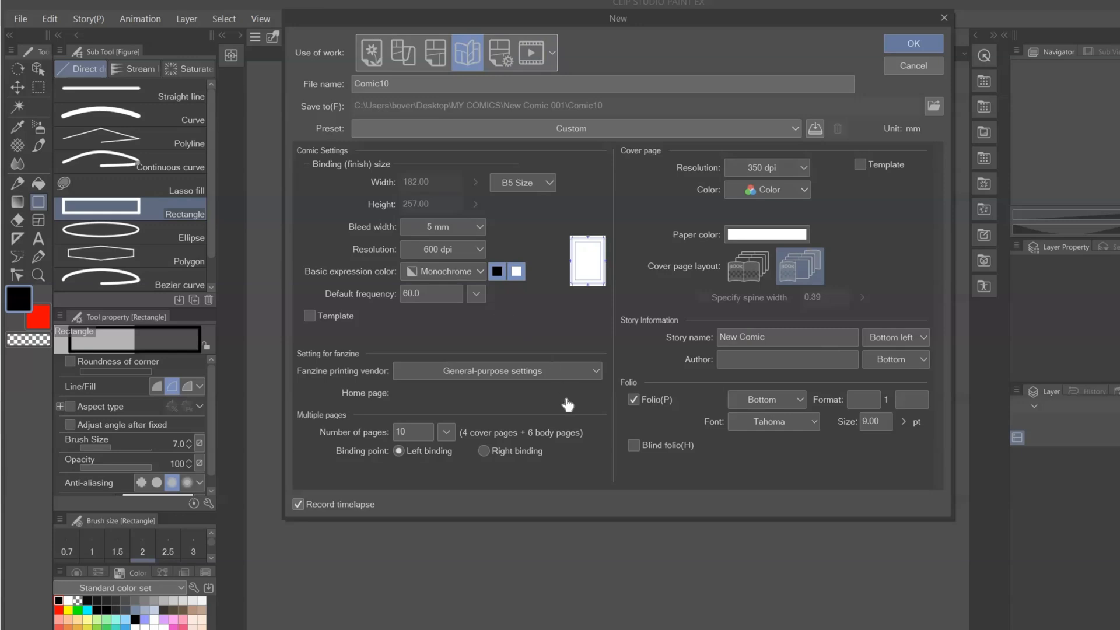
pyautogui.click(430, 54)
pyautogui.click(468, 55)
pyautogui.click(499, 50)
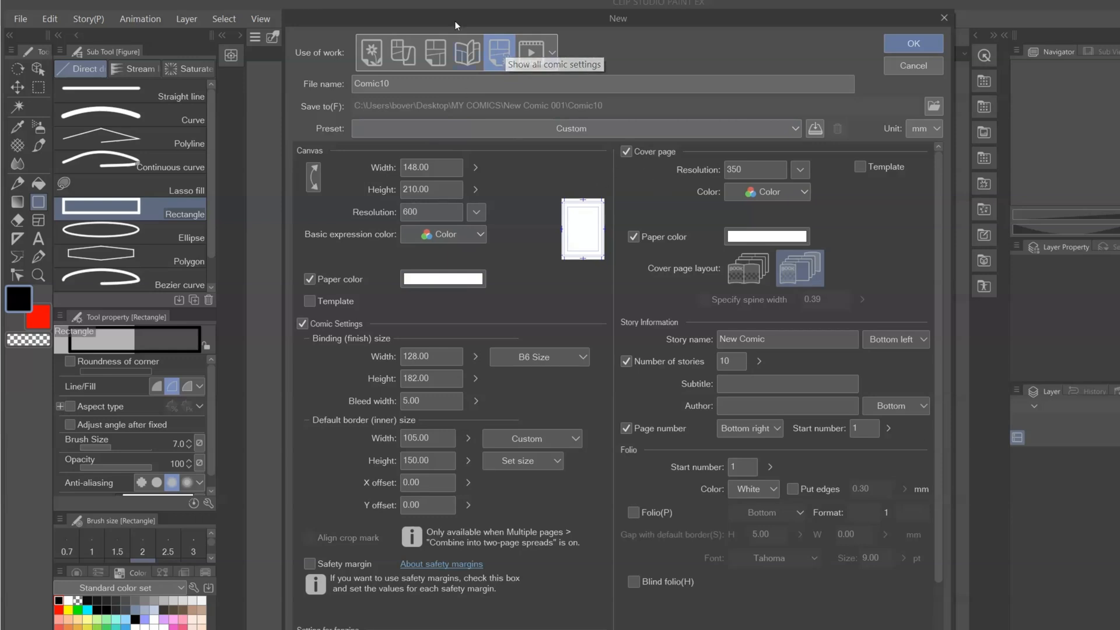
pyautogui.click(533, 52)
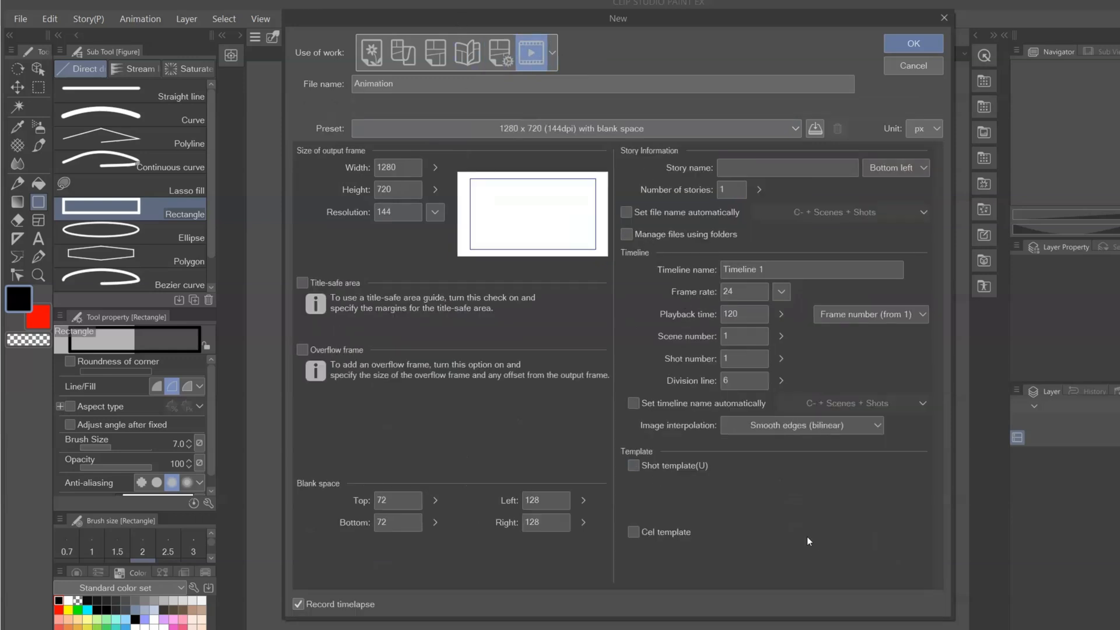
pyautogui.click(372, 54)
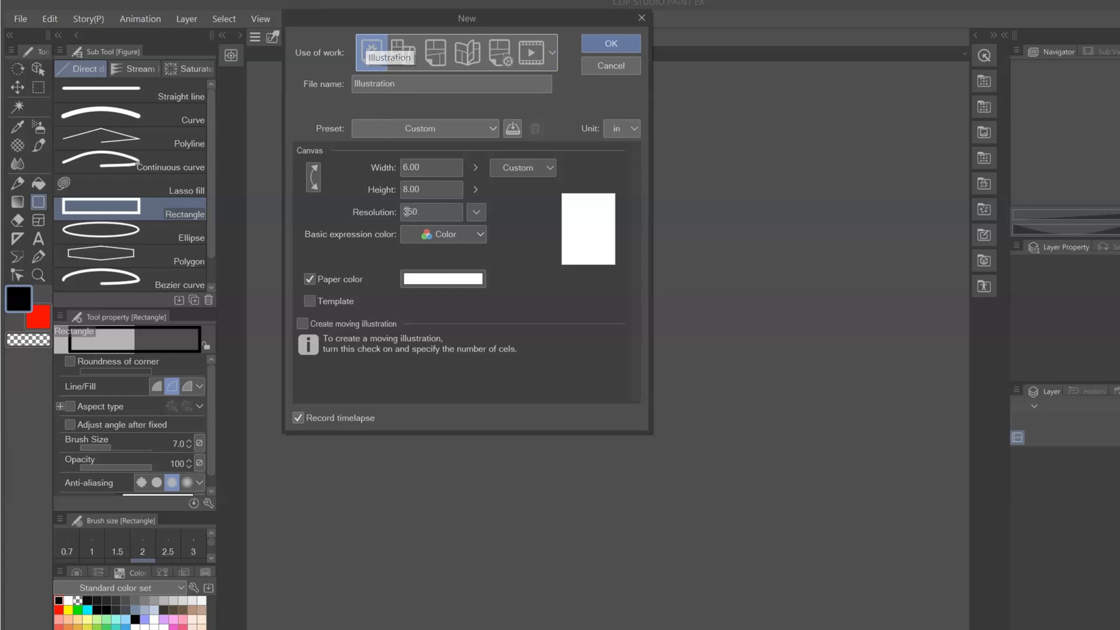
pyautogui.click(619, 43)
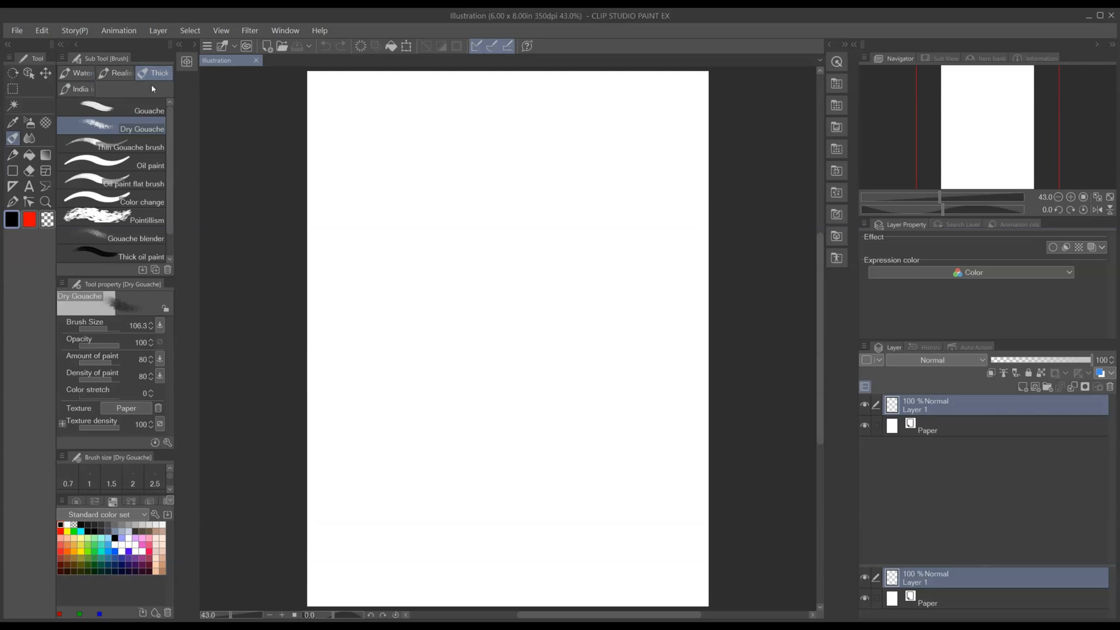
# Step: Paint red squiggles on the upper half of the canvas with the Pointillism and Color change brushes, and smudge them with the Gouache blender
pyautogui.click(106, 149)
pyautogui.click(105, 182)
pyautogui.click(103, 203)
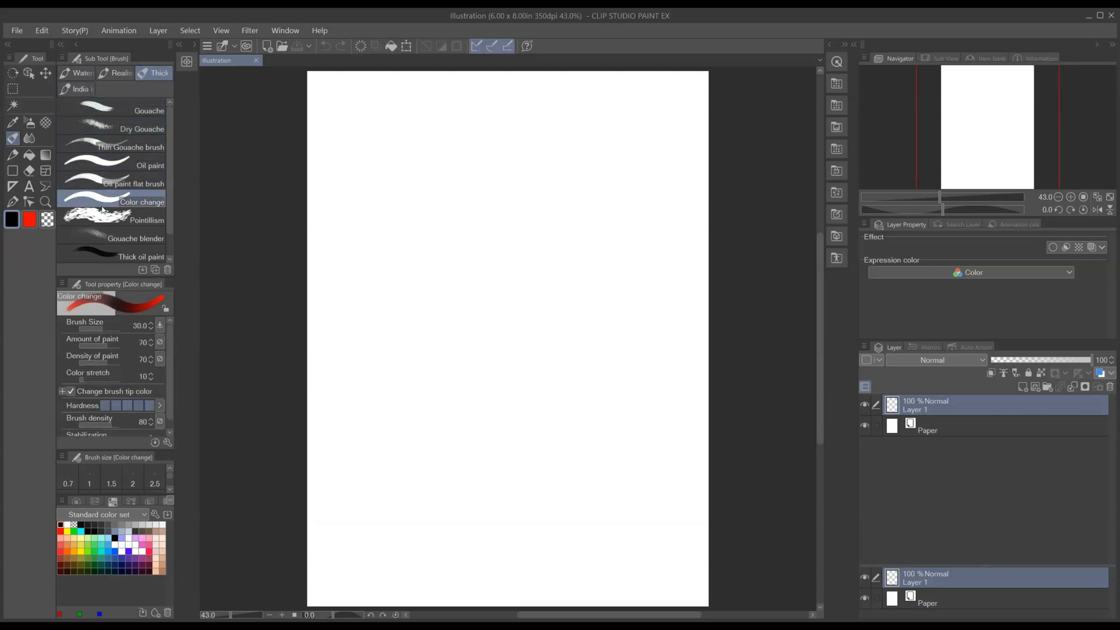
pyautogui.click(109, 221)
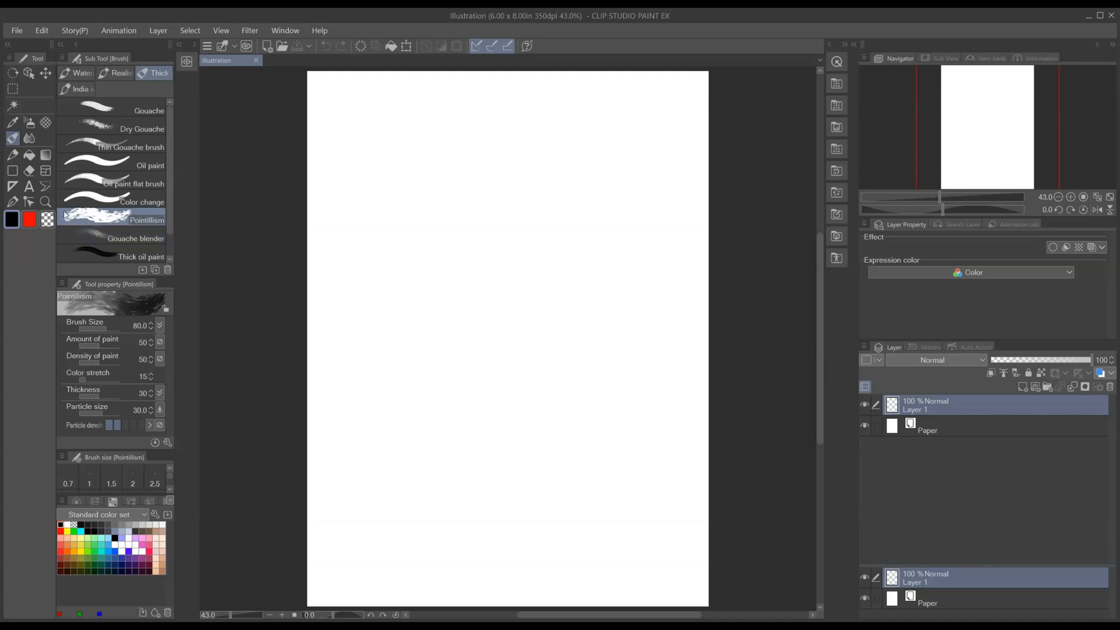
pyautogui.press('x')
pyautogui.moveTo(490, 172)
pyautogui.mouseDown()
pyautogui.moveTo(475, 192)
pyautogui.moveTo(504, 251)
pyautogui.moveTo(492, 322)
pyautogui.mouseUp()
pyautogui.click(117, 201)
pyautogui.moveTo(490, 156)
pyautogui.mouseDown()
pyautogui.moveTo(409, 214)
pyautogui.moveTo(514, 186)
pyautogui.mouseUp()
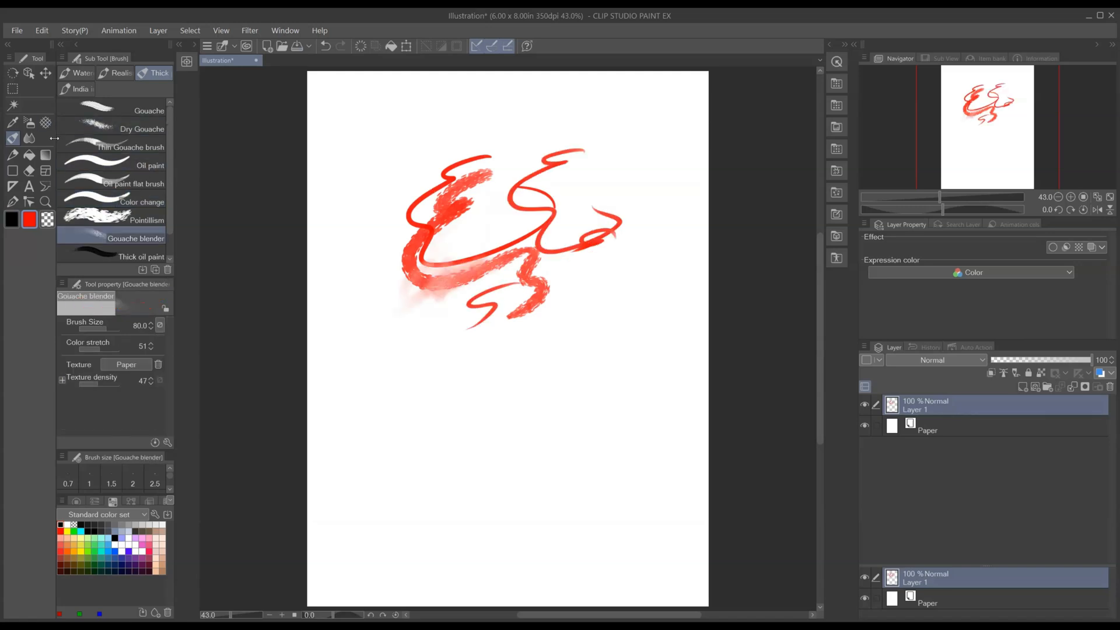
# Step: Sketch three black squiggles below the red strokes with the Rough pencil, increasing the brush size to 27.4 after the first one
pyautogui.click(14, 156)
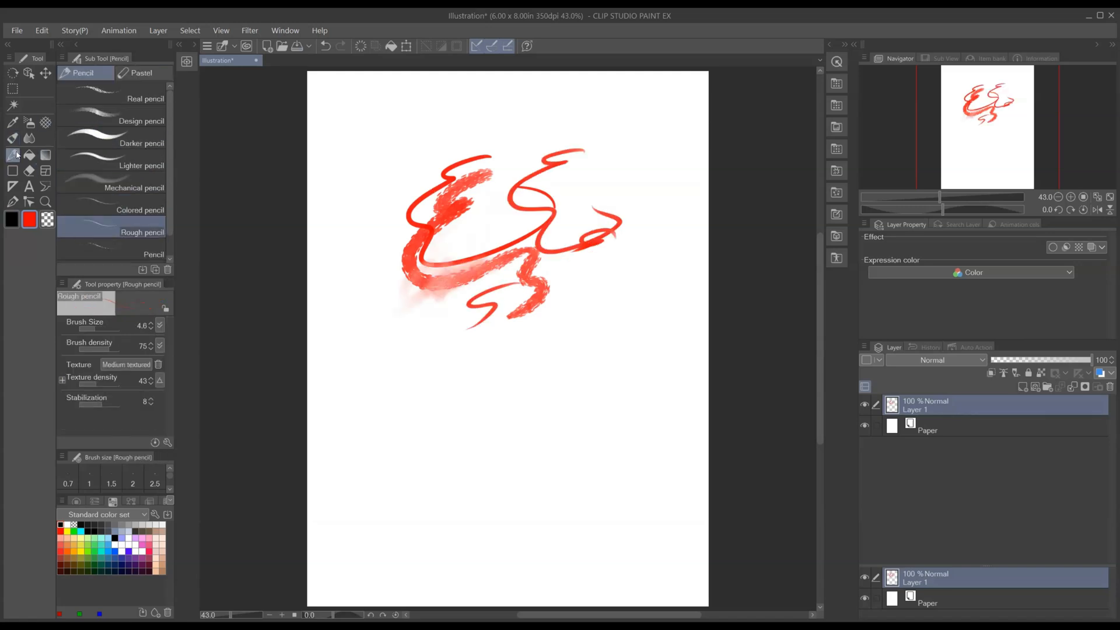
pyautogui.click(19, 226)
pyautogui.moveTo(403, 380)
pyautogui.mouseDown()
pyautogui.moveTo(375, 441)
pyautogui.moveTo(422, 426)
pyautogui.mouseUp()
pyautogui.click(104, 327)
pyautogui.moveTo(519, 324)
pyautogui.mouseDown()
pyautogui.moveTo(493, 363)
pyautogui.moveTo(553, 415)
pyautogui.mouseUp()
pyautogui.moveTo(615, 372); pyautogui.dragTo(583, 462)
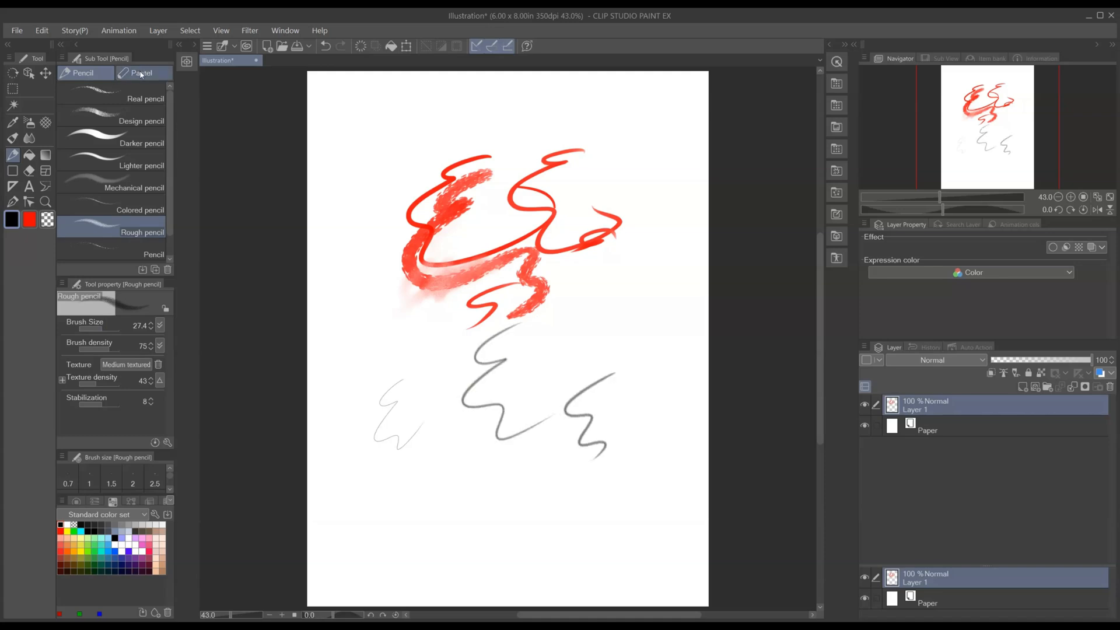
# Step: Draw several black squiggles beside and across the leftmost pencil squiggle with the Charcoal pastel
pyautogui.click(149, 74)
pyautogui.click(111, 164)
pyautogui.moveTo(435, 343)
pyautogui.mouseDown()
pyautogui.moveTo(420, 375)
pyautogui.moveTo(445, 370)
pyautogui.moveTo(420, 401)
pyautogui.moveTo(444, 413)
pyautogui.moveTo(456, 402)
pyautogui.moveTo(426, 432)
pyautogui.mouseUp()
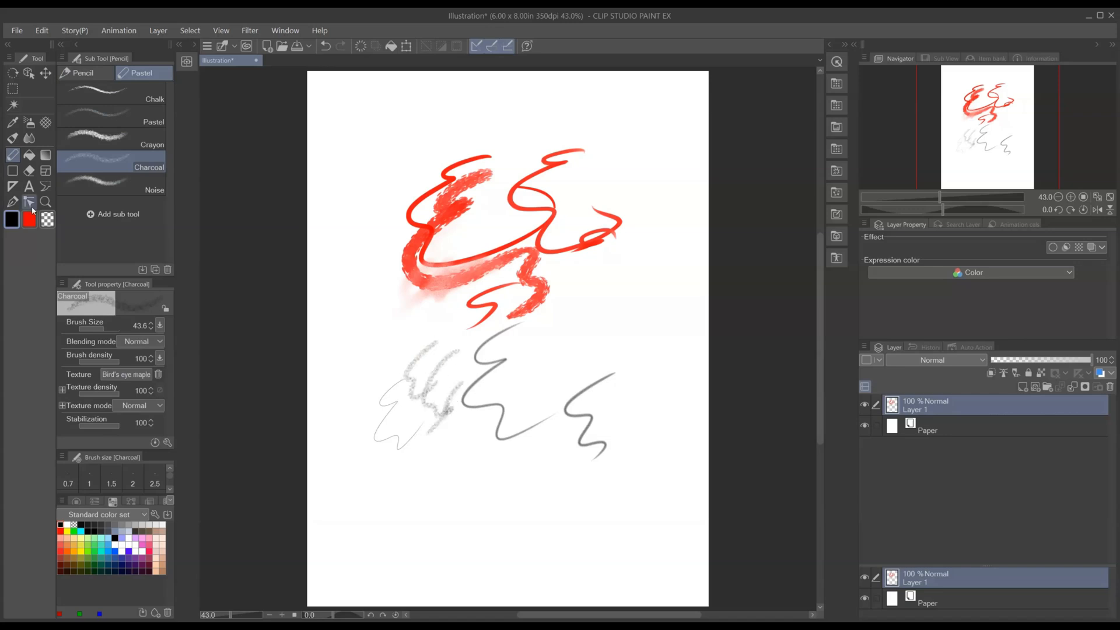
pyautogui.click(154, 102)
pyautogui.click(155, 118)
pyautogui.click(155, 142)
pyautogui.click(154, 164)
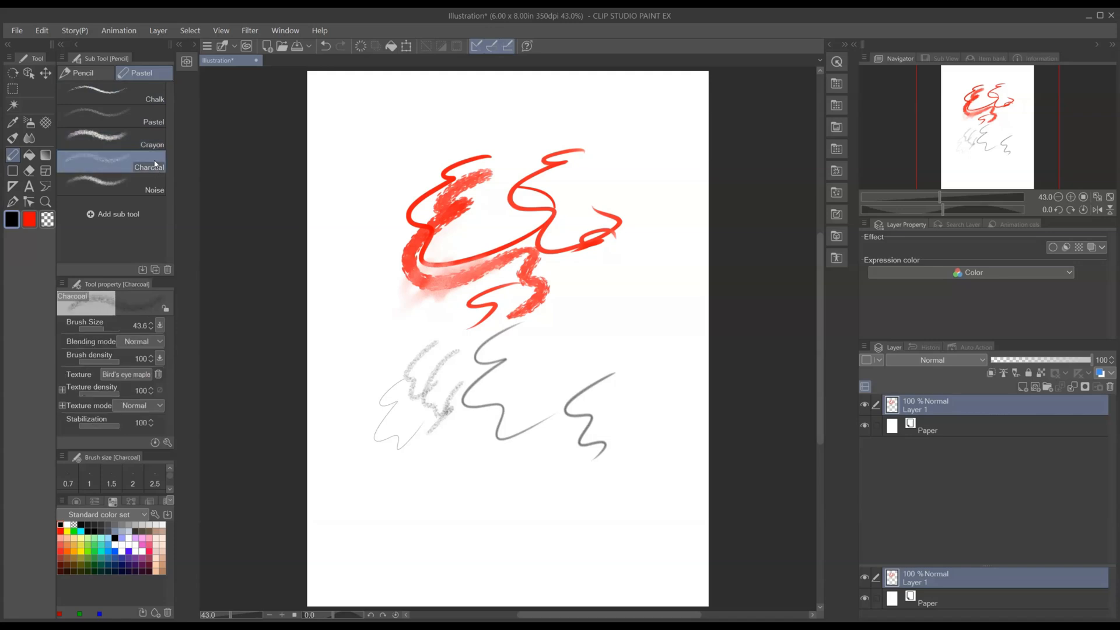
pyautogui.moveTo(416, 354)
pyautogui.mouseDown()
pyautogui.moveTo(359, 400)
pyautogui.moveTo(397, 410)
pyautogui.moveTo(379, 446)
pyautogui.mouseUp()
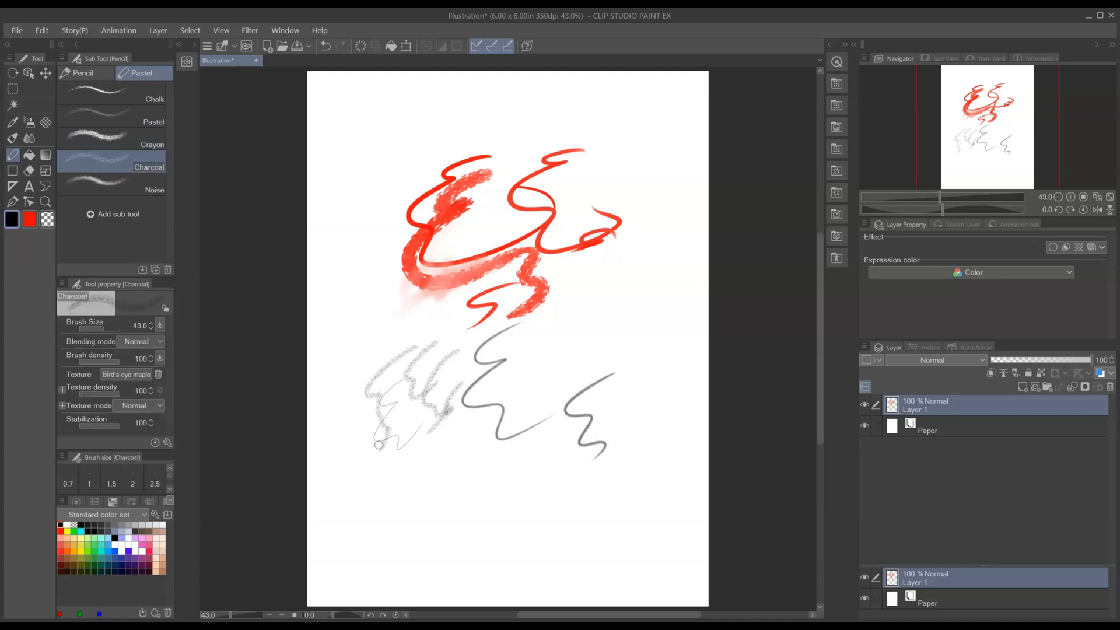
# Step: Draw dark scribbles across the charcoal and pencil strokes with the Crayon, undoing the first two tries
pyautogui.click(145, 138)
pyautogui.moveTo(419, 315)
pyautogui.mouseDown()
pyautogui.moveTo(368, 359)
pyautogui.moveTo(384, 388)
pyautogui.mouseUp()
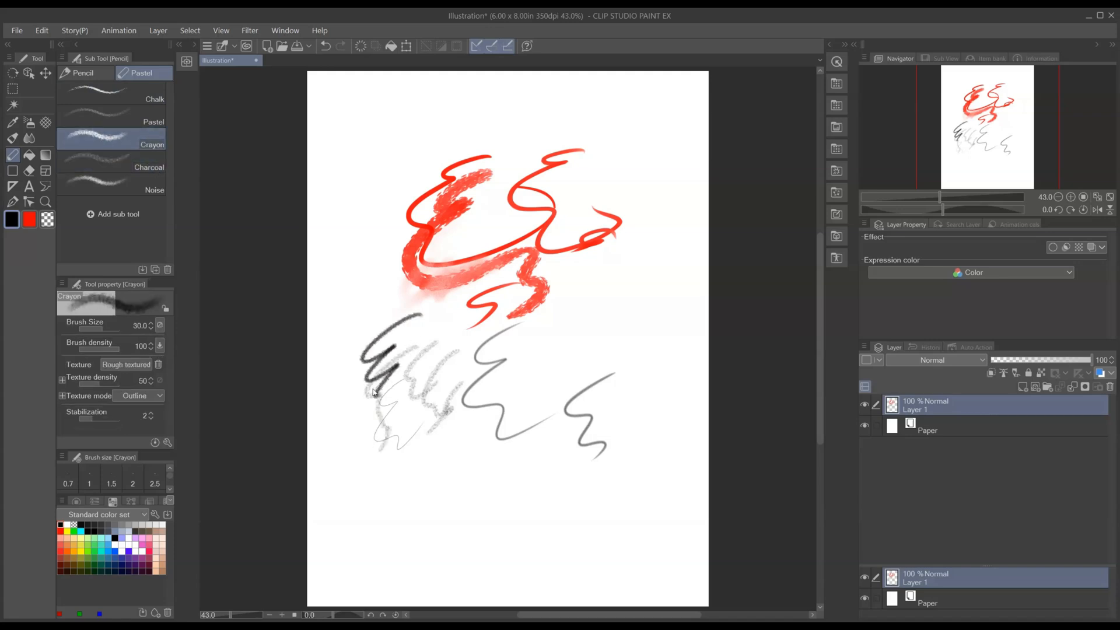
pyautogui.hotkey('ctrl', 'z')
pyautogui.moveTo(419, 332); pyautogui.dragTo(391, 403)
pyautogui.hotkey('ctrl', 'z')
pyautogui.moveTo(442, 345); pyautogui.dragTo(415, 408)
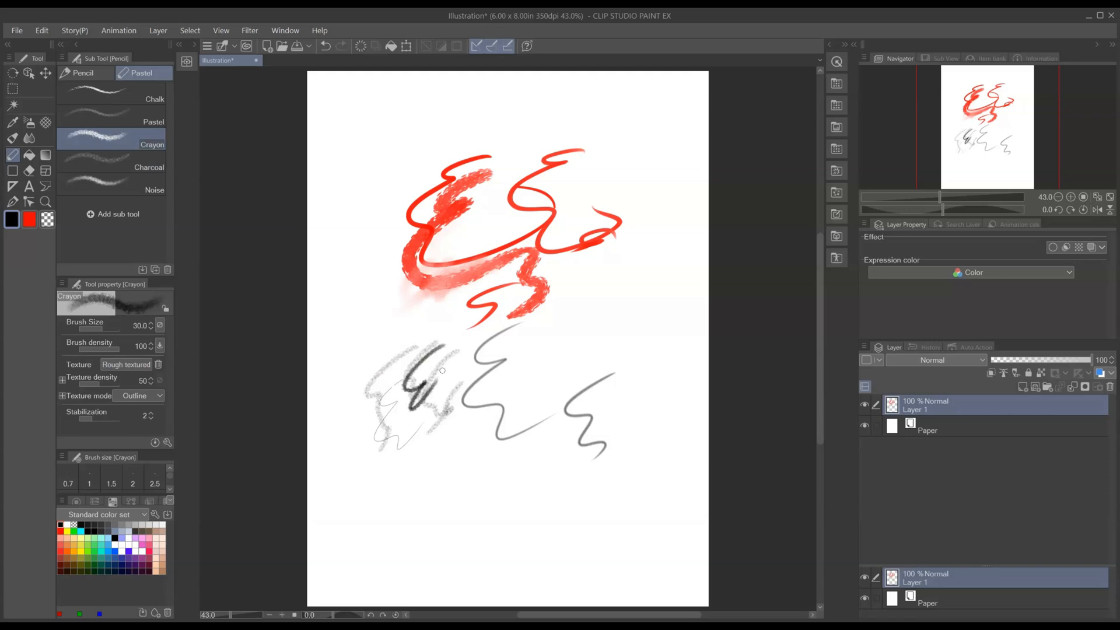
pyautogui.moveTo(460, 380)
pyautogui.mouseDown()
pyautogui.moveTo(477, 408)
pyautogui.moveTo(511, 411)
pyautogui.mouseUp()
pyautogui.moveTo(589, 358); pyautogui.dragTo(576, 368)
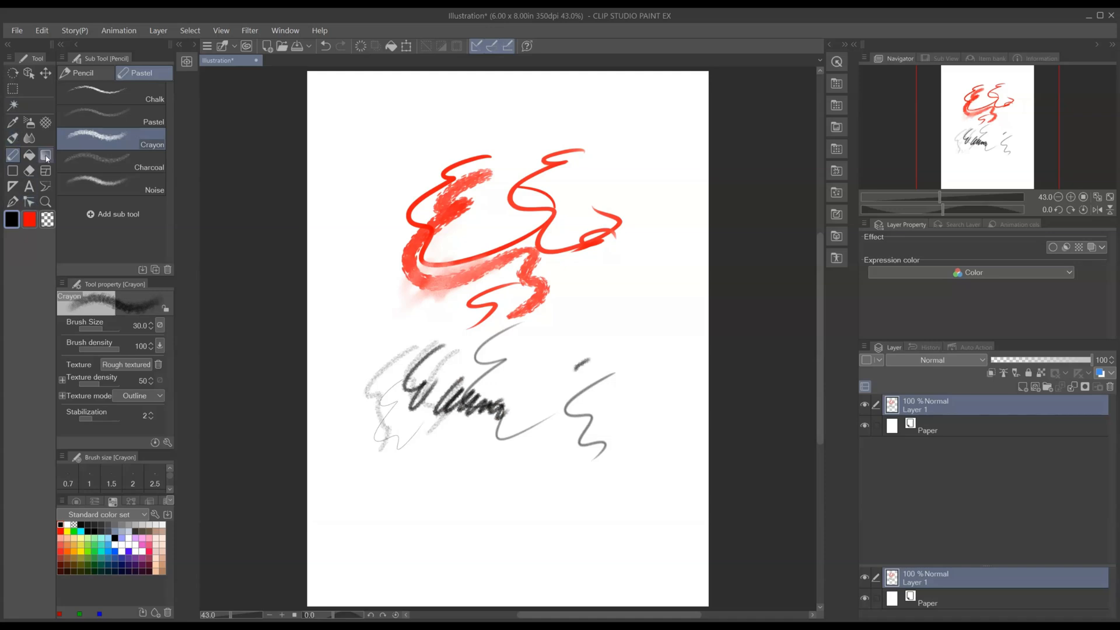
# Step: Sketch a ball-shaped head construction with side lines below the scribbles using the Rough pencil
pyautogui.click(91, 72)
pyautogui.moveTo(525, 461)
pyautogui.mouseDown()
pyautogui.moveTo(540, 496)
pyautogui.moveTo(525, 464)
pyautogui.moveTo(467, 461)
pyautogui.moveTo(496, 462)
pyautogui.moveTo(483, 469)
pyautogui.mouseUp()
pyautogui.hotkey('ctrl', 'z')
pyautogui.moveTo(414, 500); pyautogui.dragTo(436, 457)
pyautogui.moveTo(422, 501)
pyautogui.mouseDown()
pyautogui.moveTo(435, 460)
pyautogui.moveTo(457, 455)
pyautogui.mouseUp()
pyautogui.moveTo(419, 475); pyautogui.dragTo(431, 525)
pyautogui.moveTo(444, 454)
pyautogui.mouseDown()
pyautogui.moveTo(477, 502)
pyautogui.moveTo(454, 505)
pyautogui.mouseUp()
pyautogui.moveTo(467, 445); pyautogui.dragTo(505, 530)
pyautogui.moveTo(429, 487); pyautogui.dragTo(455, 534)
pyautogui.moveTo(441, 500); pyautogui.dragTo(464, 535)
pyautogui.moveTo(477, 444); pyautogui.dragTo(505, 533)
pyautogui.moveTo(439, 496)
pyautogui.mouseDown()
pyautogui.moveTo(464, 539)
pyautogui.moveTo(505, 535)
pyautogui.mouseUp()
pyautogui.moveTo(472, 538); pyautogui.dragTo(499, 530)
pyautogui.moveTo(493, 446); pyautogui.dragTo(499, 522)
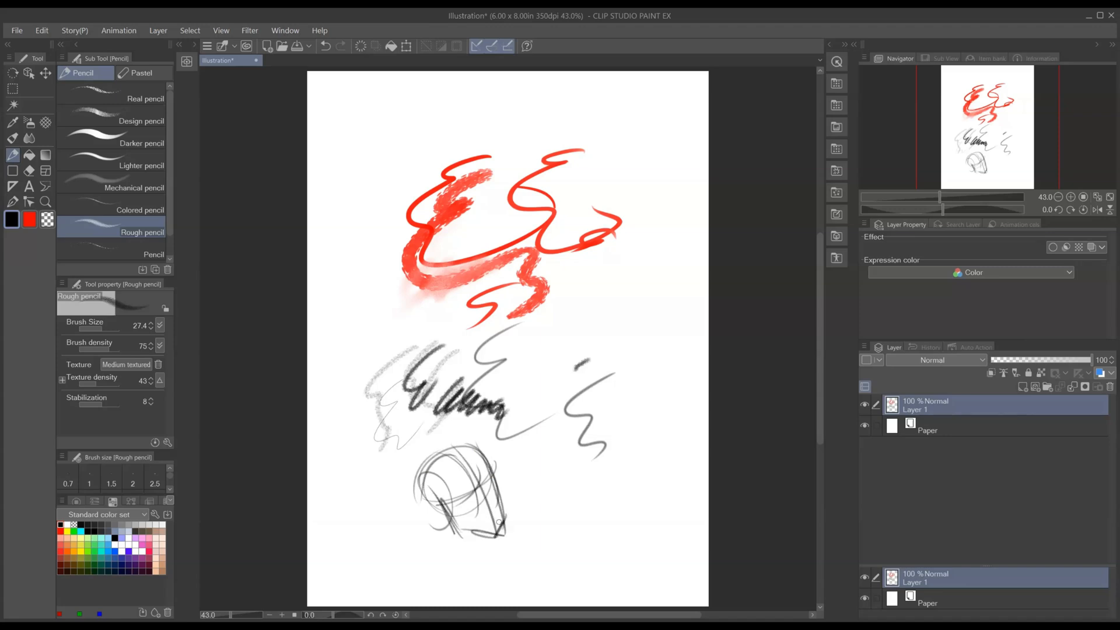
# Step: Review the fill and gradient sub tools, and undo the last pencil strokes on the head sketch
pyautogui.click(32, 157)
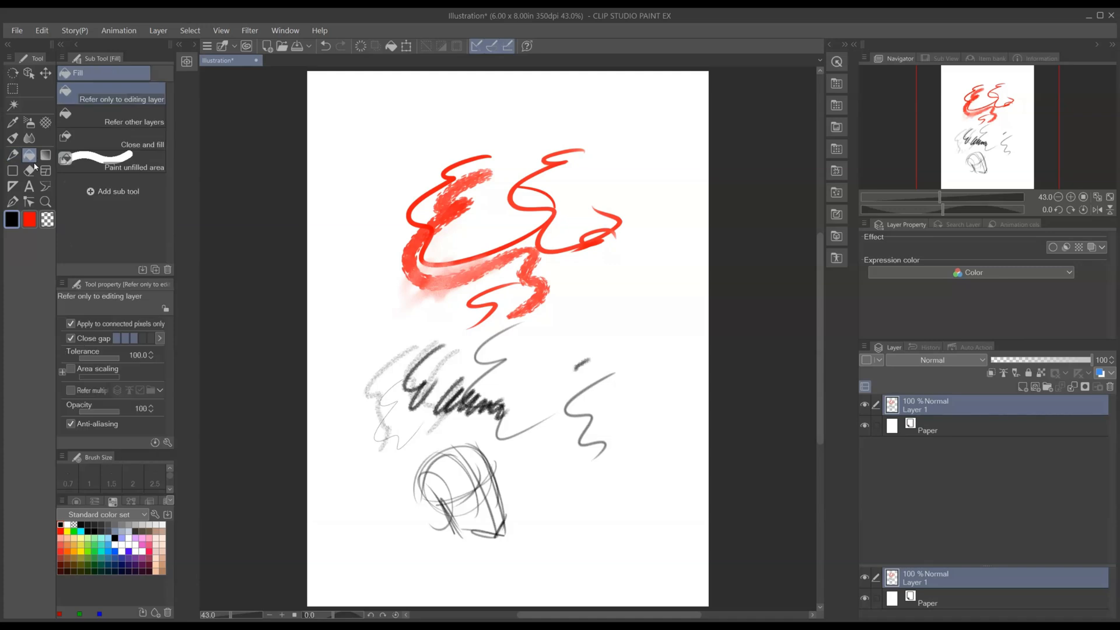
pyautogui.click(46, 170)
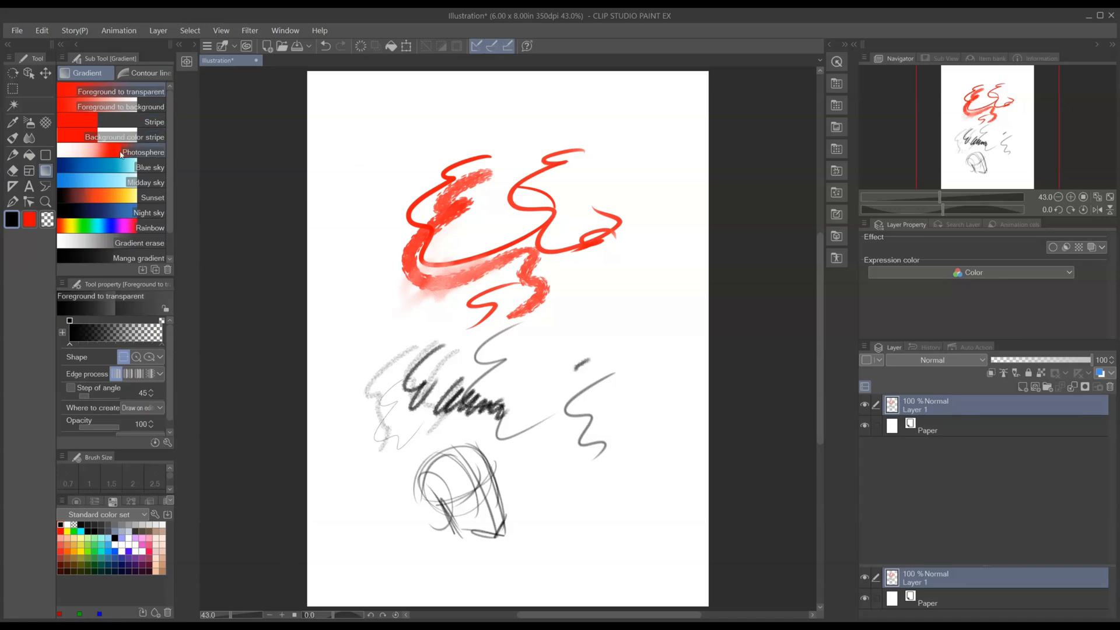
pyautogui.click(19, 186)
pyautogui.hotkey('ctrl', 'z')
pyautogui.hotkey('ctrl', 'a')
# Step: Draw a rectangle, a straight line and a downward-bowed curve above the red strokes, and clear the selection
pyautogui.click(46, 156)
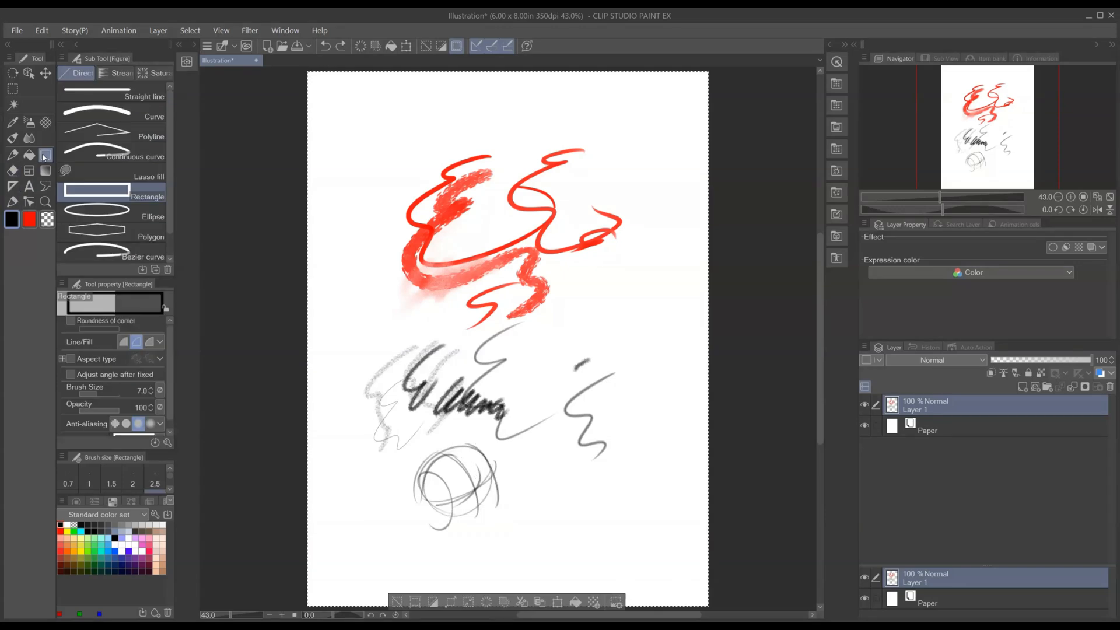
pyautogui.moveTo(330, 95); pyautogui.dragTo(434, 174)
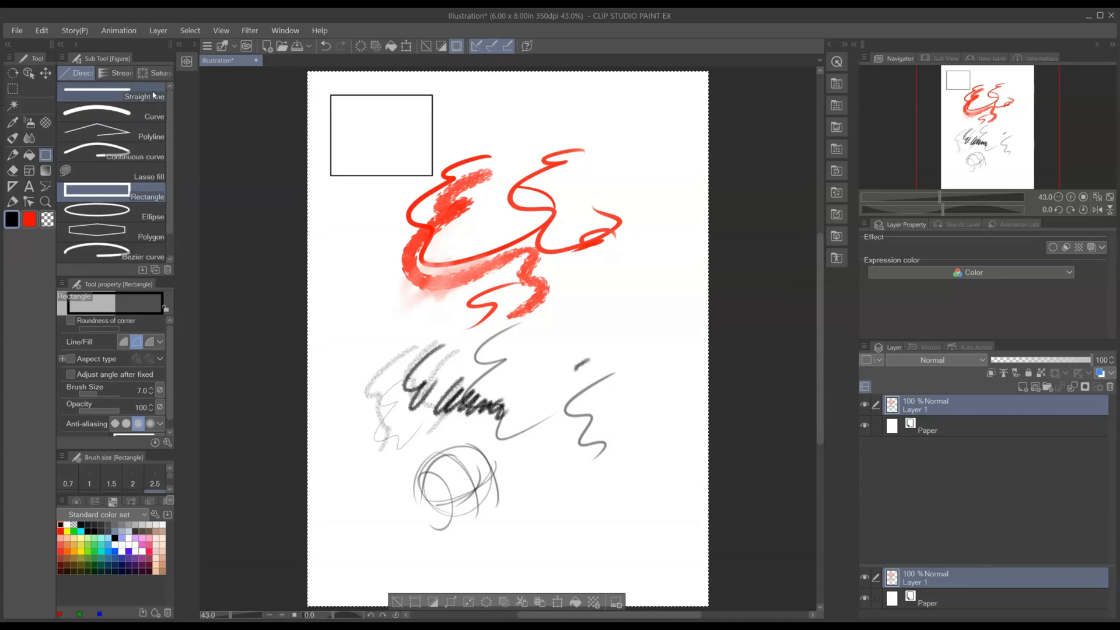
pyautogui.click(117, 92)
pyautogui.moveTo(482, 114); pyautogui.dragTo(615, 97)
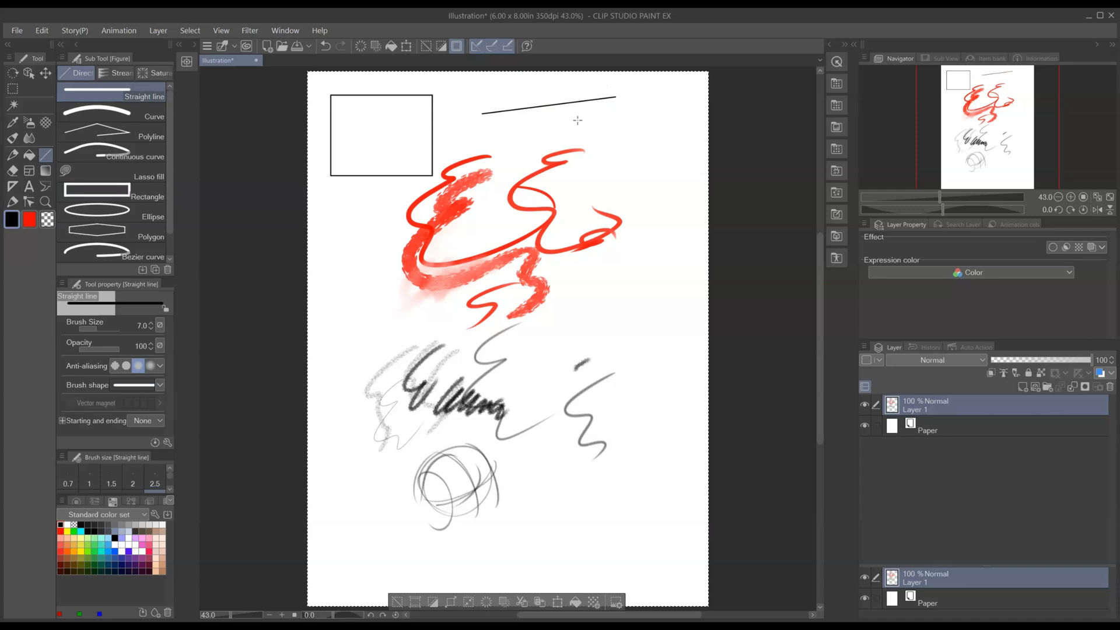
pyautogui.click(117, 112)
pyautogui.moveTo(544, 125); pyautogui.dragTo(692, 145)
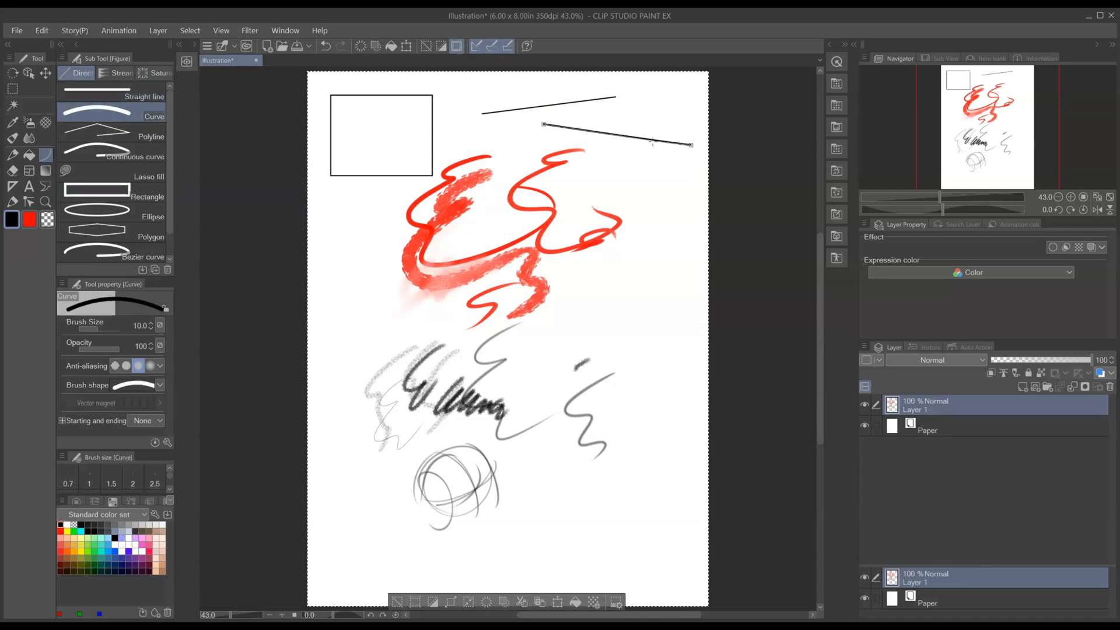
pyautogui.click(616, 185)
pyautogui.hotkey('ctrl', 'd')
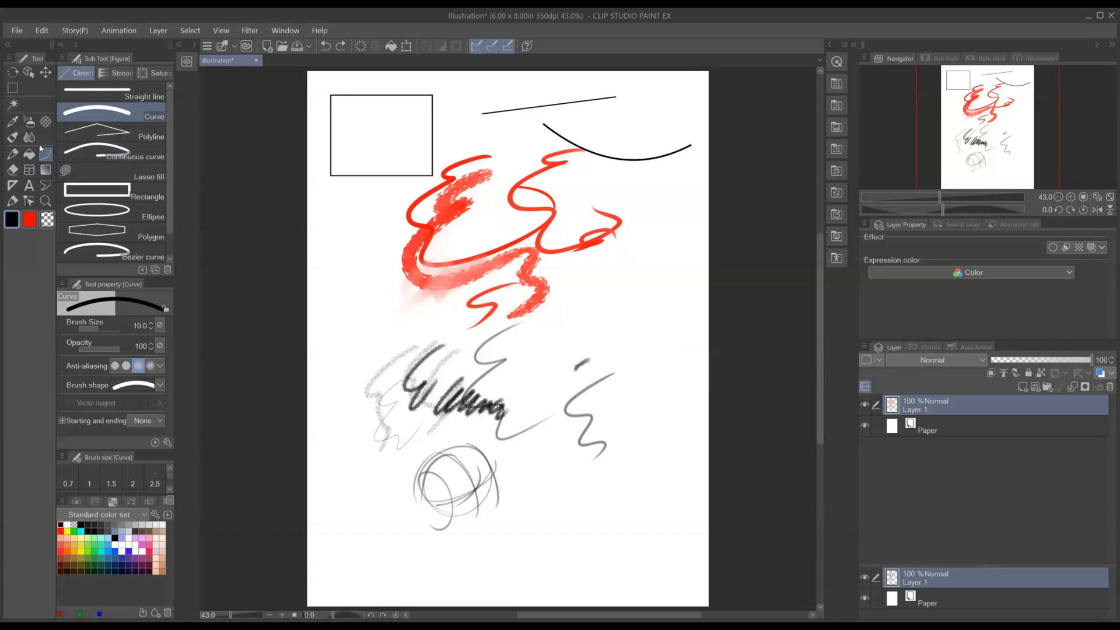
# Step: Erase parts of the red strokes with the Snap eraser and the Kneaded eraser
pyautogui.scroll(-1, 131, 203)
pyautogui.scroll(1, 132, 202)
pyautogui.click(12, 170)
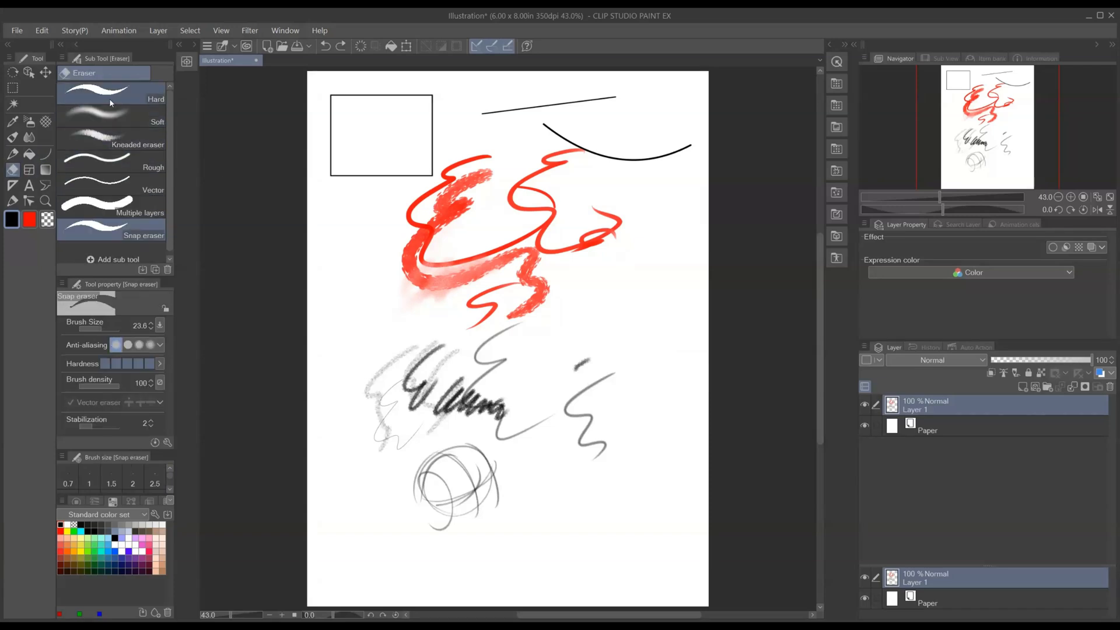
pyautogui.moveTo(417, 196)
pyautogui.mouseDown()
pyautogui.moveTo(415, 251)
pyautogui.moveTo(461, 274)
pyautogui.mouseUp()
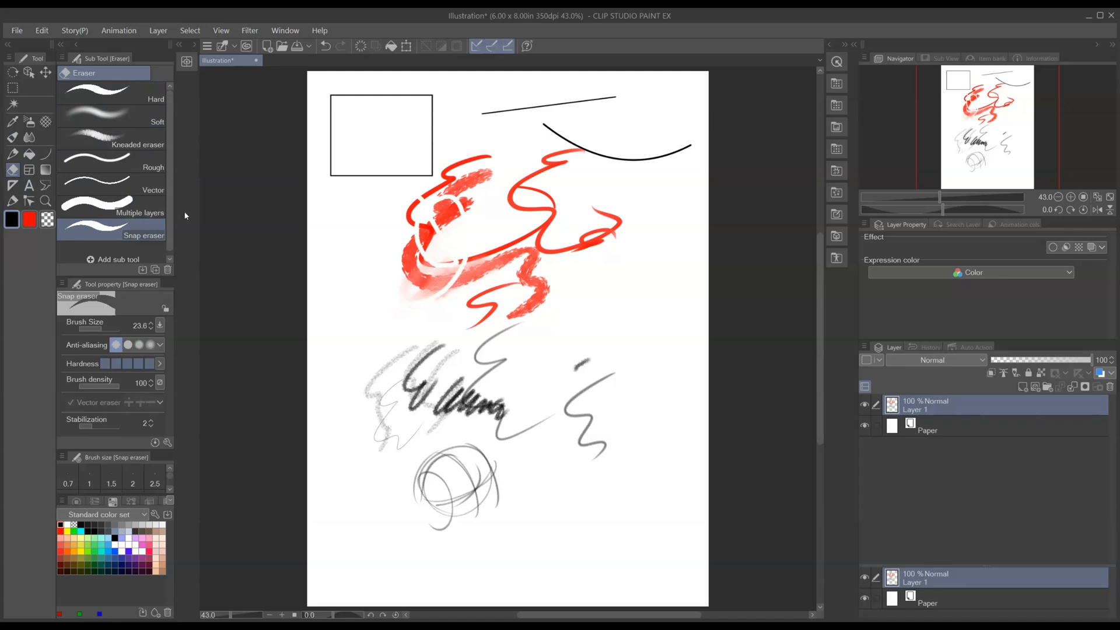
pyautogui.click(117, 139)
pyautogui.moveTo(414, 187)
pyautogui.mouseDown()
pyautogui.moveTo(522, 202)
pyautogui.moveTo(540, 259)
pyautogui.moveTo(525, 291)
pyautogui.mouseUp()
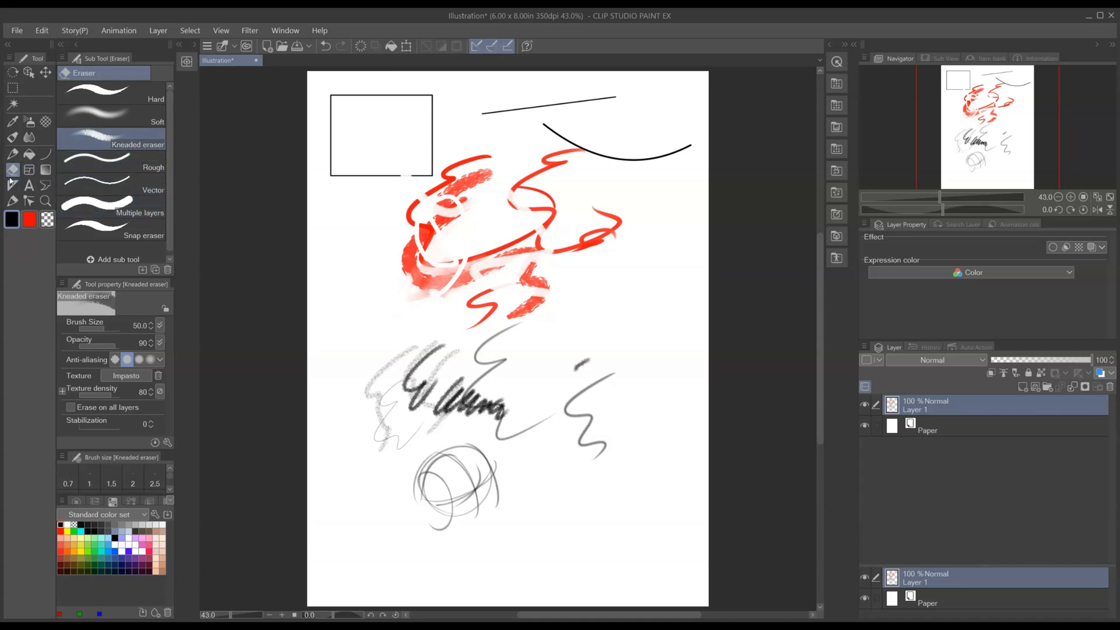
# Step: Delete everything on Layer 1, and draw a rectangle frame across the upper part of the empty canvas
pyautogui.click(28, 171)
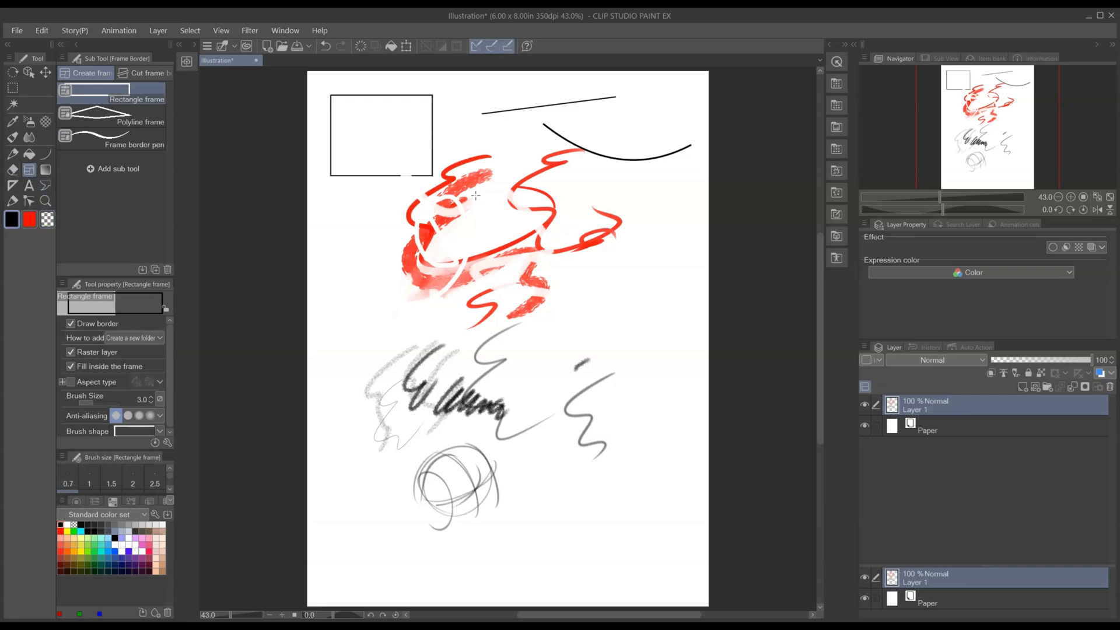
pyautogui.hotkey('ctrl', 'a')
pyautogui.press('Delete')
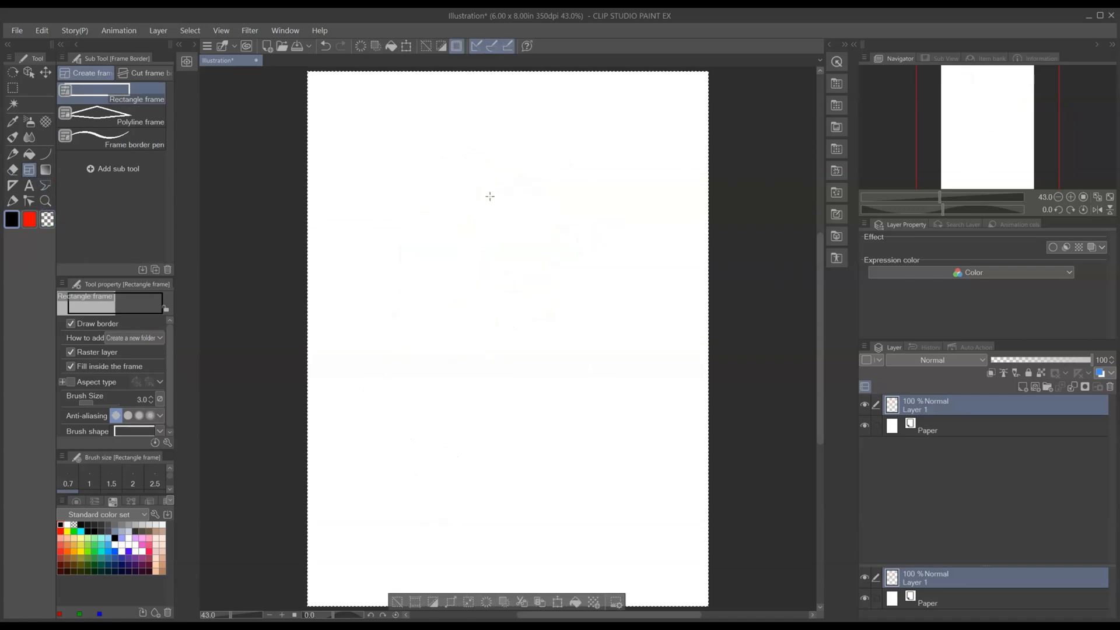
pyautogui.click(397, 601)
pyautogui.moveTo(353, 126); pyautogui.dragTo(617, 291)
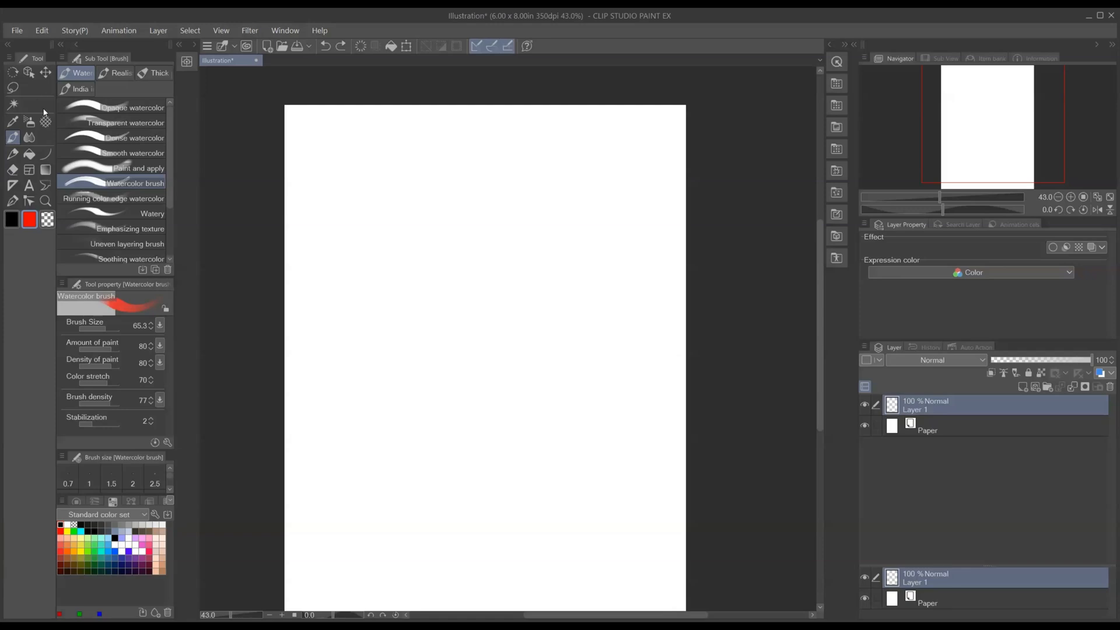
# Step: Spray a soft red blob on the upper canvas with the Soft airbrush at a reduced brush size
pyautogui.click(13, 123)
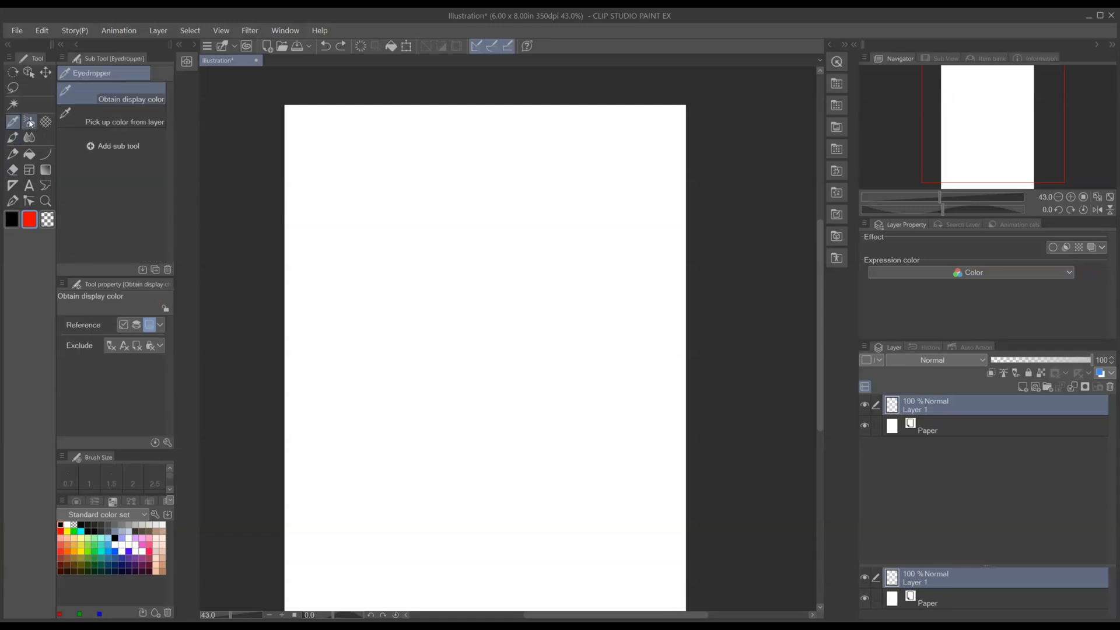
pyautogui.click(27, 123)
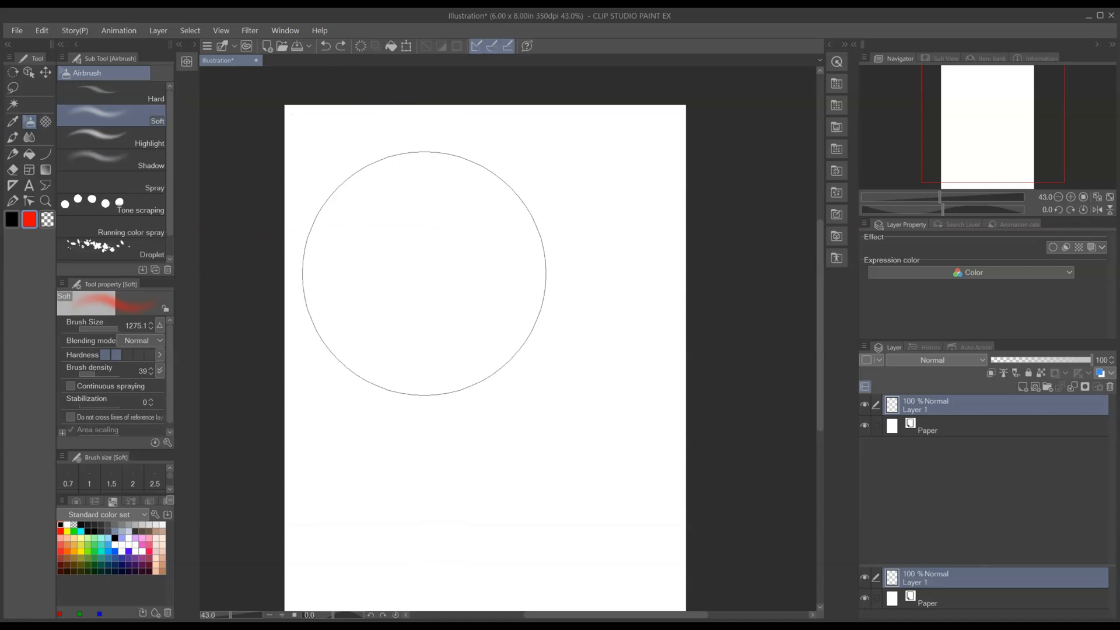
pyautogui.click(107, 329)
pyautogui.click(118, 328)
pyautogui.moveTo(466, 190)
pyautogui.mouseDown()
pyautogui.moveTo(438, 242)
pyautogui.moveTo(551, 259)
pyautogui.mouseUp()
pyautogui.click(116, 329)
pyautogui.moveTo(467, 264)
pyautogui.mouseDown()
pyautogui.moveTo(428, 338)
pyautogui.moveTo(415, 252)
pyautogui.moveTo(411, 314)
pyautogui.moveTo(412, 263)
pyautogui.mouseUp()
pyautogui.click(140, 138)
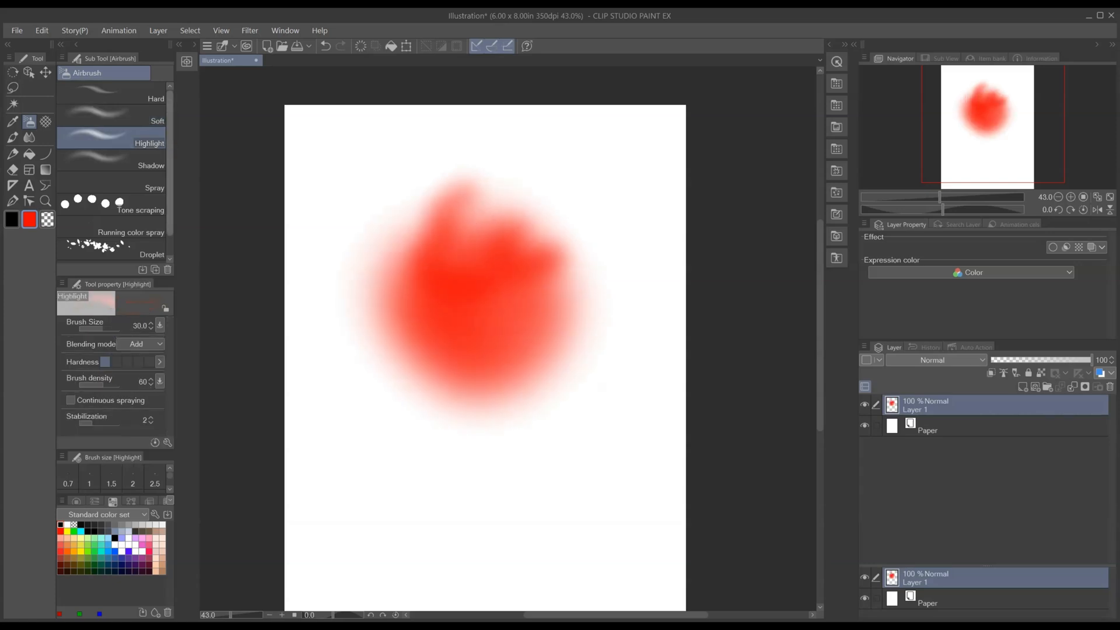
# Step: Undo all of the airbrush strokes and switch to the Cross-hatching x4 decoration brush
pyautogui.click(50, 118)
pyautogui.hotkey('ctrl', 'z')
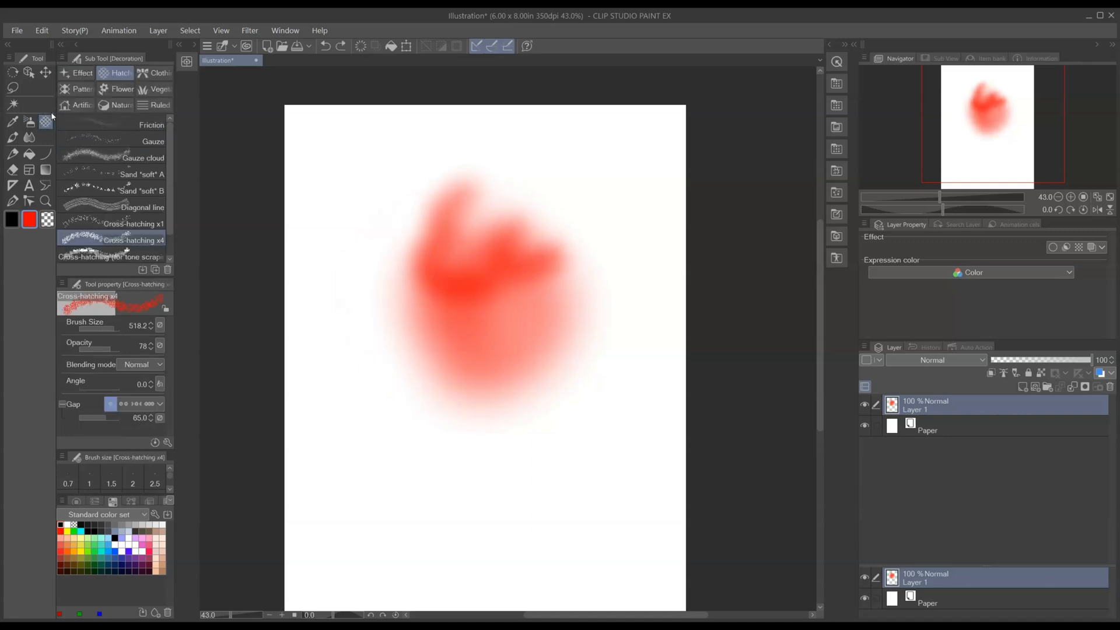
pyautogui.hotkey('ctrl', 'z')
pyautogui.hotkey('ctrl', 'z')
pyautogui.hotkey('ctrl', 'z')
pyautogui.hotkey('ctrl', 'z')
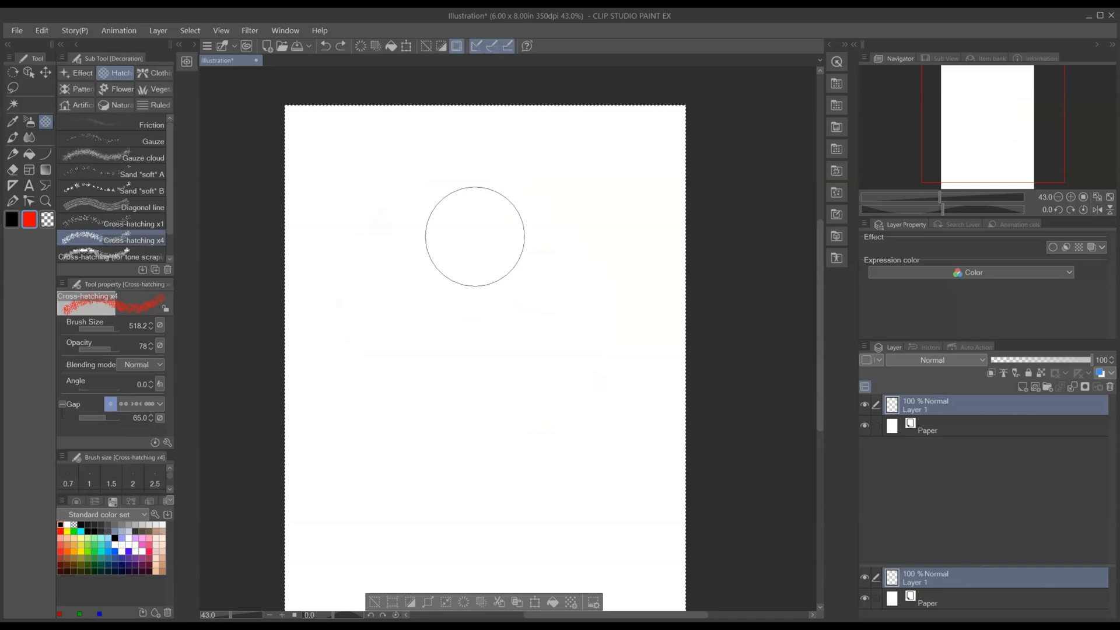
# Step: Stamp a red cross-hatched patch on the upper canvas with Cross-hatching x4, undo the extra dab, and deselect
pyautogui.moveTo(481, 238); pyautogui.dragTo(483, 255)
pyautogui.click(536, 297)
pyautogui.hotkey('ctrl', 'z')
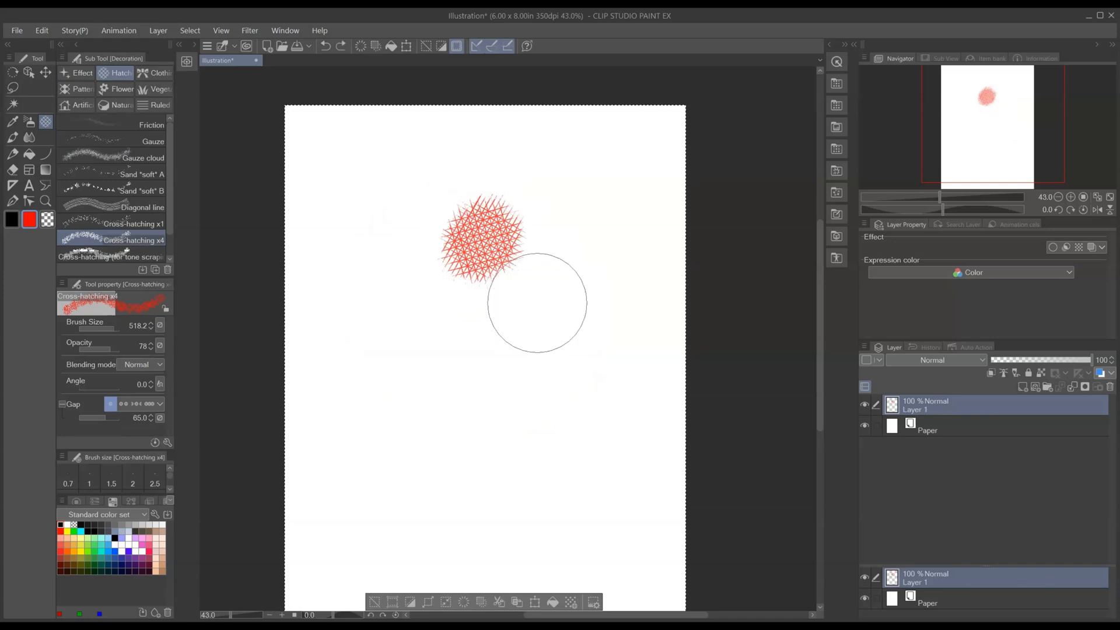
pyautogui.click(374, 601)
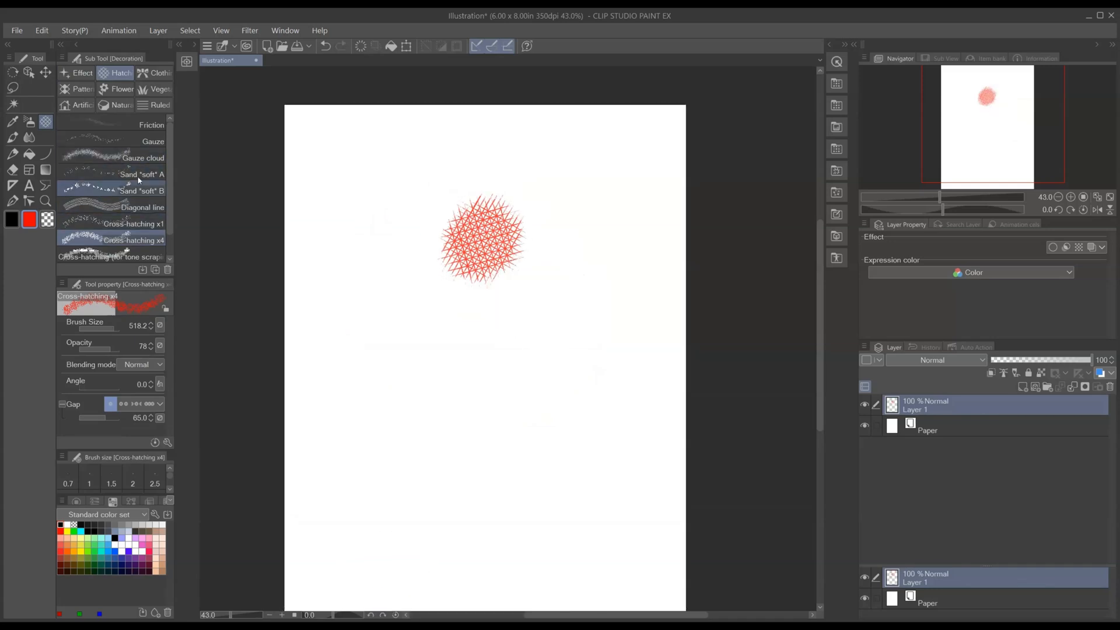
# Step: Stamp several red splatters around the cross-hatched patch with the Bloodstain effect brush
pyautogui.click(79, 72)
pyautogui.click(140, 256)
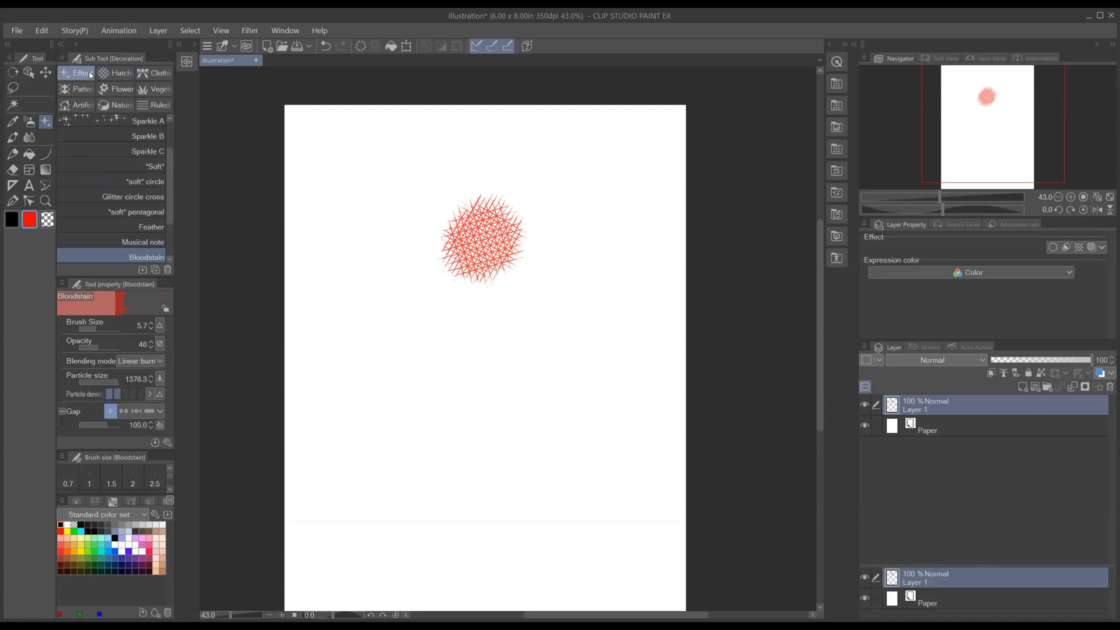
pyautogui.click(386, 217)
pyautogui.click(424, 332)
pyautogui.click(540, 279)
pyautogui.click(475, 354)
pyautogui.click(519, 337)
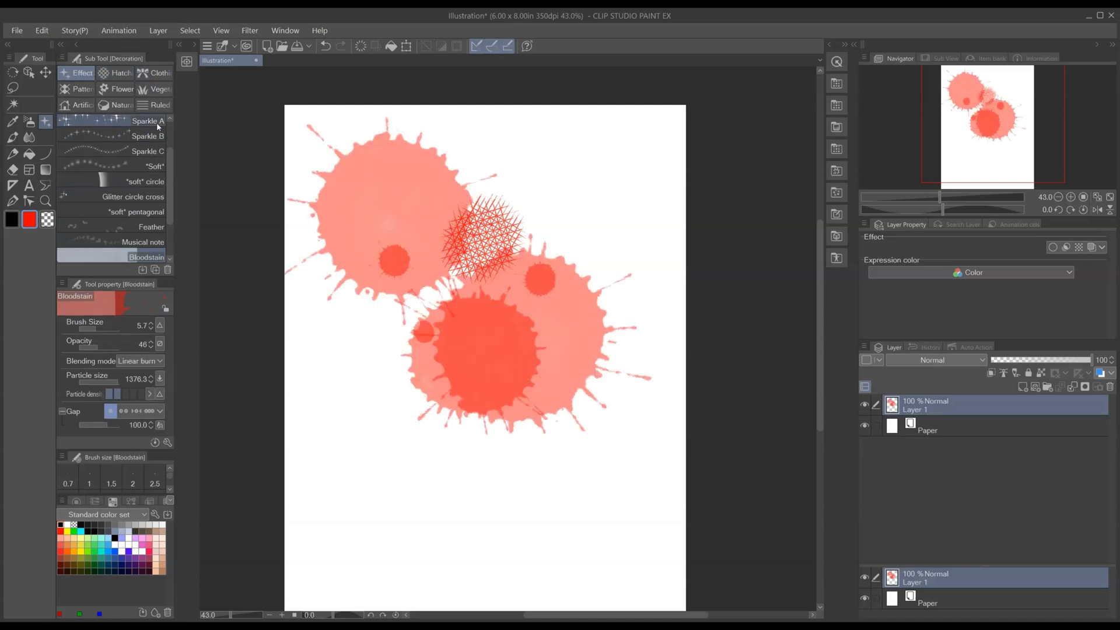
# Step: Paint sparkles beside and below the splatters with the Sparkle A brush, changing its brush size after the first stroke
pyautogui.click(117, 123)
pyautogui.moveTo(381, 349)
pyautogui.mouseDown()
pyautogui.moveTo(425, 392)
pyautogui.moveTo(398, 408)
pyautogui.mouseUp()
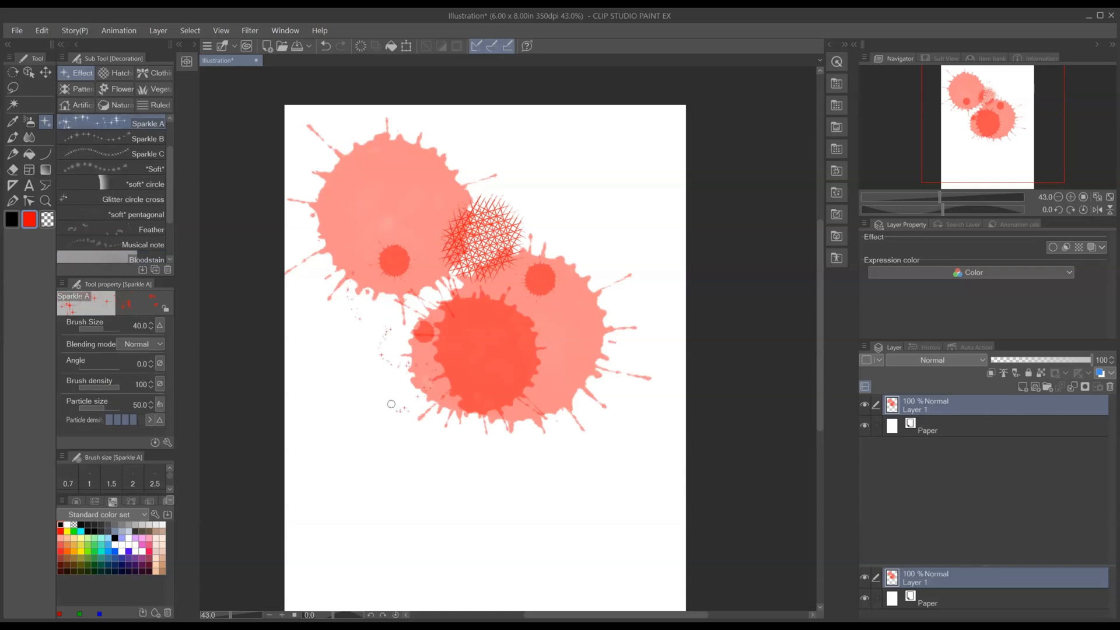
pyautogui.click(105, 328)
pyautogui.moveTo(347, 341)
pyautogui.mouseDown()
pyautogui.moveTo(436, 392)
pyautogui.moveTo(450, 463)
pyautogui.mouseUp()
pyautogui.click(116, 73)
pyautogui.click(546, 169)
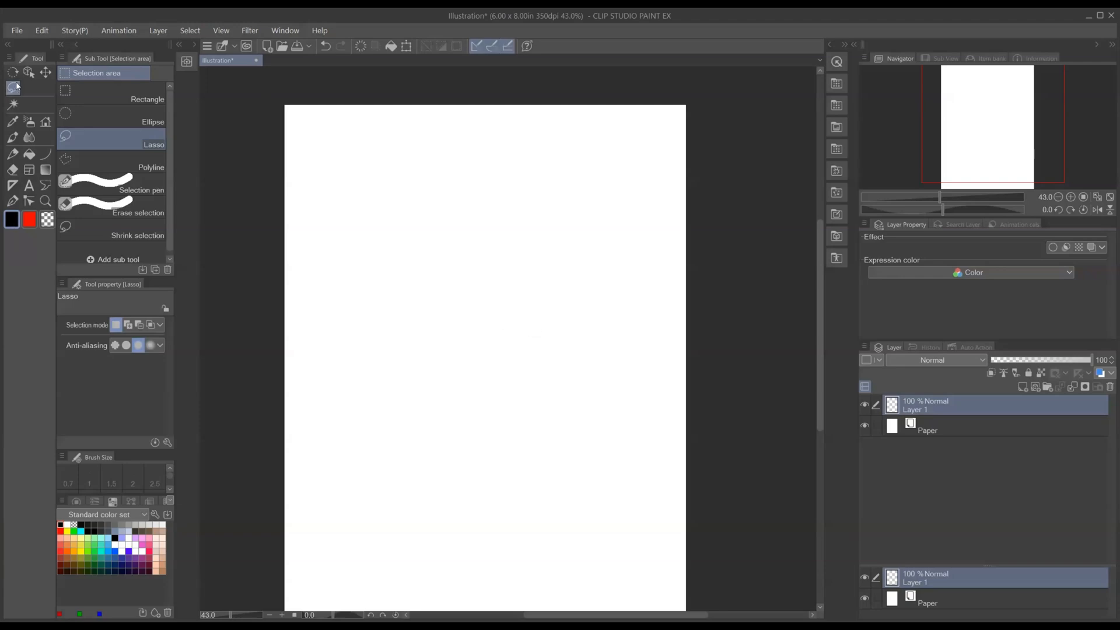
# Step: Try a freehand Lasso selection on the empty canvas and deselect it
pyautogui.moveTo(471, 190)
pyautogui.mouseDown()
pyautogui.moveTo(415, 219)
pyautogui.moveTo(500, 304)
pyautogui.moveTo(534, 222)
pyautogui.moveTo(499, 183)
pyautogui.moveTo(470, 190)
pyautogui.mouseUp()
pyautogui.click(366, 328)
# Step: Sketch a gesture figure with torso, hips and striding legs on the blank canvas using the Rough pencil
pyautogui.click(16, 155)
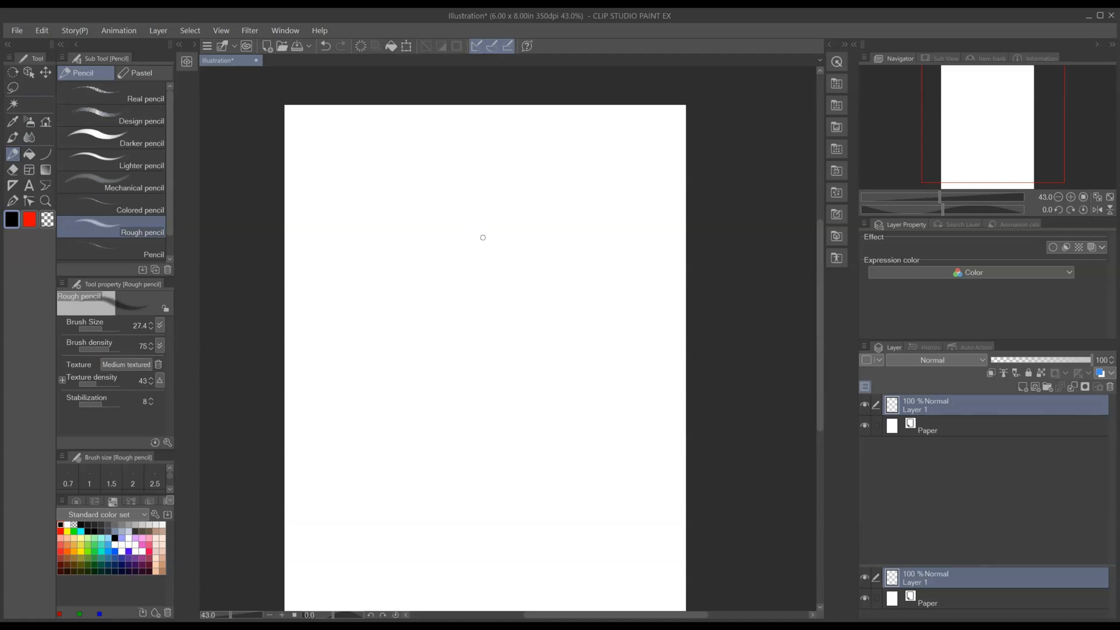
pyautogui.moveTo(480, 212)
pyautogui.mouseDown()
pyautogui.moveTo(502, 235)
pyautogui.moveTo(474, 273)
pyautogui.moveTo(485, 214)
pyautogui.moveTo(487, 263)
pyautogui.moveTo(473, 211)
pyautogui.moveTo(492, 243)
pyautogui.moveTo(466, 231)
pyautogui.moveTo(496, 224)
pyautogui.moveTo(458, 215)
pyautogui.moveTo(501, 233)
pyautogui.moveTo(492, 279)
pyautogui.moveTo(547, 269)
pyautogui.moveTo(534, 360)
pyautogui.moveTo(486, 356)
pyautogui.moveTo(596, 301)
pyautogui.moveTo(619, 305)
pyautogui.moveTo(434, 311)
pyautogui.moveTo(448, 292)
pyautogui.moveTo(464, 303)
pyautogui.moveTo(440, 345)
pyautogui.moveTo(379, 373)
pyautogui.moveTo(522, 373)
pyautogui.mouseUp()
pyautogui.moveTo(490, 272)
pyautogui.mouseDown()
pyautogui.moveTo(507, 365)
pyautogui.moveTo(536, 371)
pyautogui.moveTo(496, 397)
pyautogui.moveTo(552, 374)
pyautogui.mouseUp()
pyautogui.moveTo(490, 392); pyautogui.dragTo(421, 475)
pyautogui.moveTo(546, 389); pyautogui.dragTo(551, 493)
pyautogui.moveTo(504, 378); pyautogui.dragTo(420, 475)
pyautogui.moveTo(478, 400); pyautogui.dragTo(402, 490)
pyautogui.moveTo(411, 483); pyautogui.dragTo(428, 534)
pyautogui.moveTo(543, 394); pyautogui.dragTo(563, 505)
pyautogui.moveTo(578, 515); pyautogui.dragTo(607, 571)
pyautogui.moveTo(426, 499); pyautogui.dragTo(449, 555)
# Step: Build up the figure's shoulders and both arms with joint circles, and add simple hand shapes
pyautogui.press('m')
pyautogui.moveTo(618, 445); pyautogui.dragTo(562, 395)
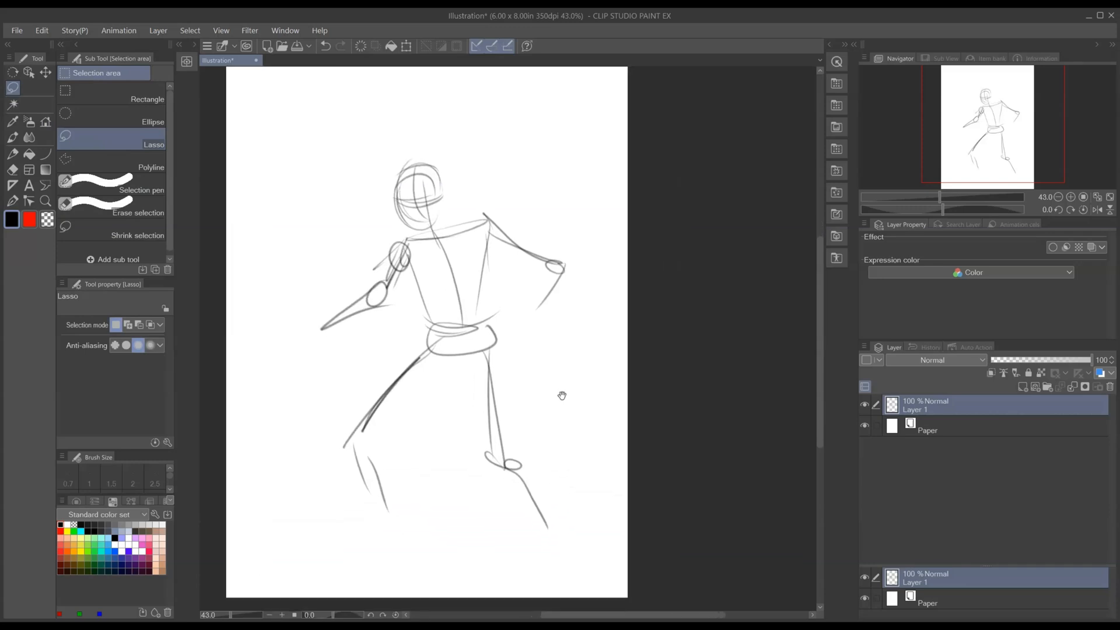
pyautogui.press('p')
pyautogui.press('p')
pyautogui.moveTo(486, 215)
pyautogui.mouseDown()
pyautogui.moveTo(497, 227)
pyautogui.moveTo(484, 217)
pyautogui.mouseUp()
pyautogui.moveTo(395, 241)
pyautogui.mouseDown()
pyautogui.moveTo(462, 213)
pyautogui.moveTo(569, 261)
pyautogui.mouseUp()
pyautogui.moveTo(491, 229); pyautogui.dragTo(555, 258)
pyautogui.moveTo(559, 253)
pyautogui.mouseDown()
pyautogui.moveTo(527, 348)
pyautogui.moveTo(509, 345)
pyautogui.moveTo(536, 350)
pyautogui.mouseUp()
pyautogui.moveTo(481, 222); pyautogui.dragTo(495, 214)
pyautogui.moveTo(396, 266); pyautogui.dragTo(381, 295)
pyautogui.moveTo(320, 331); pyautogui.dragTo(321, 321)
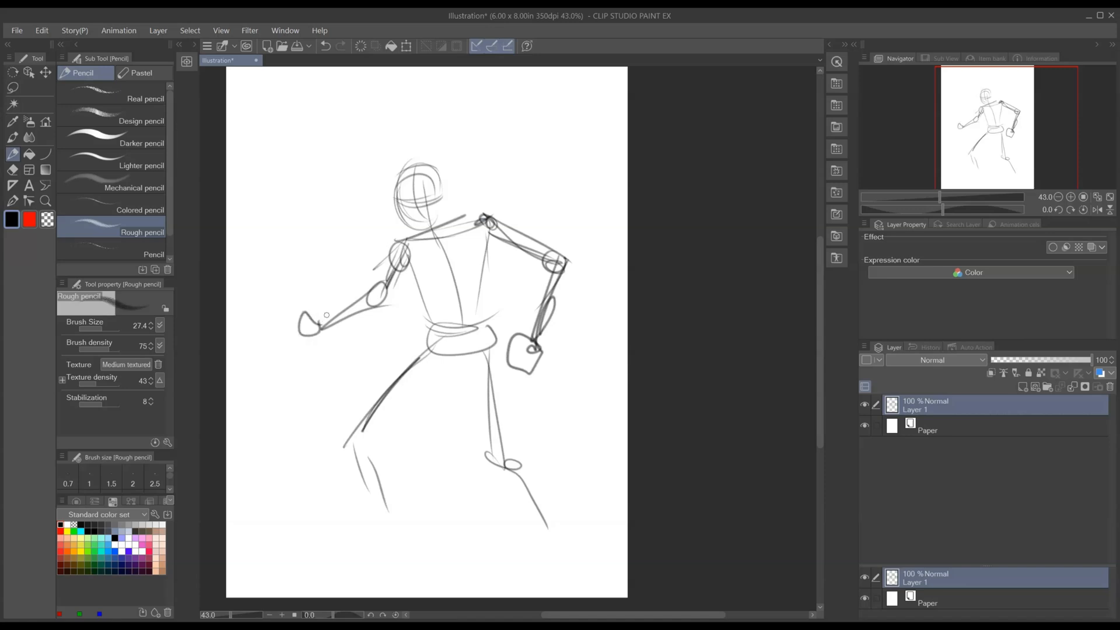
# Step: Reinforce the figure's thighs, knees and lower legs, and add a foot to the bent leg
pyautogui.moveTo(457, 361); pyautogui.dragTo(374, 421)
pyautogui.moveTo(435, 339)
pyautogui.mouseDown()
pyautogui.moveTo(345, 441)
pyautogui.moveTo(370, 432)
pyautogui.mouseUp()
pyautogui.moveTo(353, 446); pyautogui.dragTo(402, 538)
pyautogui.moveTo(462, 357); pyautogui.dragTo(490, 483)
pyautogui.moveTo(499, 443); pyautogui.dragTo(514, 467)
pyautogui.moveTo(508, 467); pyautogui.dragTo(556, 539)
pyautogui.moveTo(499, 478); pyautogui.dragTo(552, 557)
pyautogui.moveTo(401, 527); pyautogui.dragTo(360, 570)
pyautogui.moveTo(398, 528); pyautogui.dragTo(403, 560)
# Step: Add detail to the lowered hand, and draw the side of the torso and the curved line across the waist
pyautogui.moveTo(508, 343); pyautogui.dragTo(526, 368)
pyautogui.moveTo(485, 218); pyautogui.dragTo(488, 286)
pyautogui.moveTo(422, 299); pyautogui.dragTo(497, 288)
pyautogui.moveTo(489, 220); pyautogui.dragTo(493, 334)
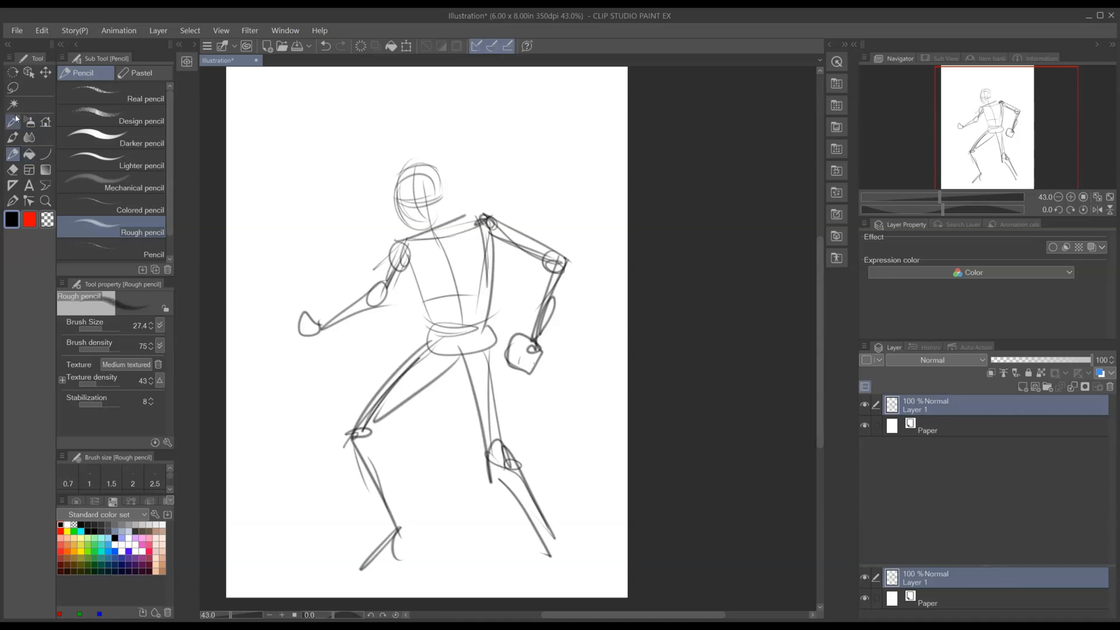
# Step: Lasso the figure's arm with the lowered hand, try filling the selection with black, and undo the fill
pyautogui.click(13, 87)
pyautogui.moveTo(581, 281)
pyautogui.mouseDown()
pyautogui.moveTo(567, 205)
pyautogui.moveTo(491, 202)
pyautogui.moveTo(484, 213)
pyautogui.moveTo(509, 260)
pyautogui.moveTo(502, 341)
pyautogui.moveTo(516, 390)
pyautogui.moveTo(588, 261)
pyautogui.mouseUp()
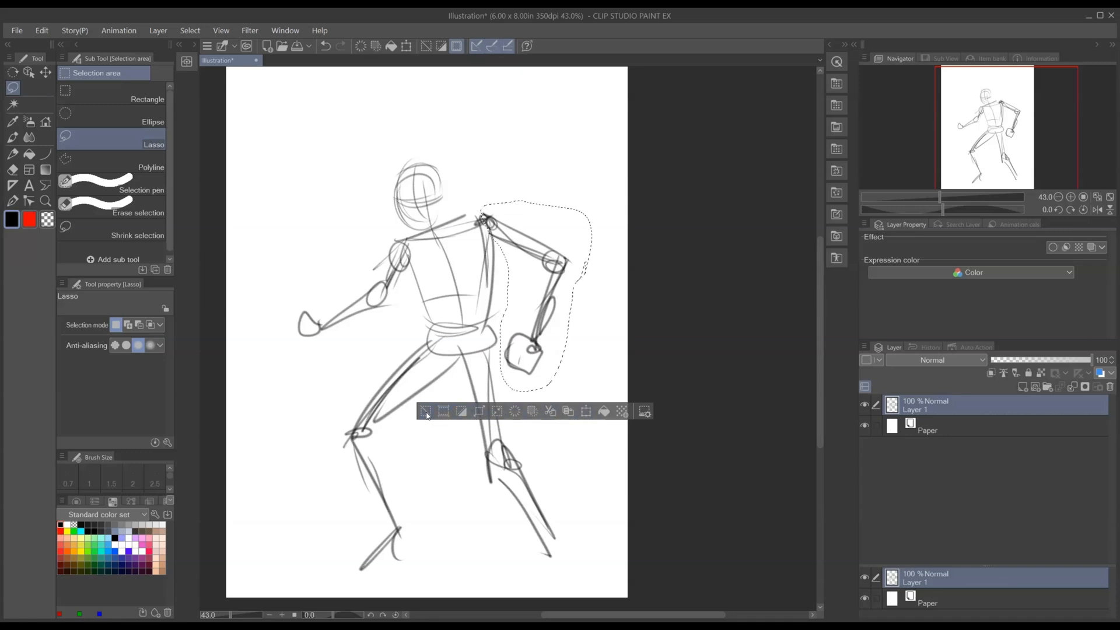
pyautogui.click(604, 412)
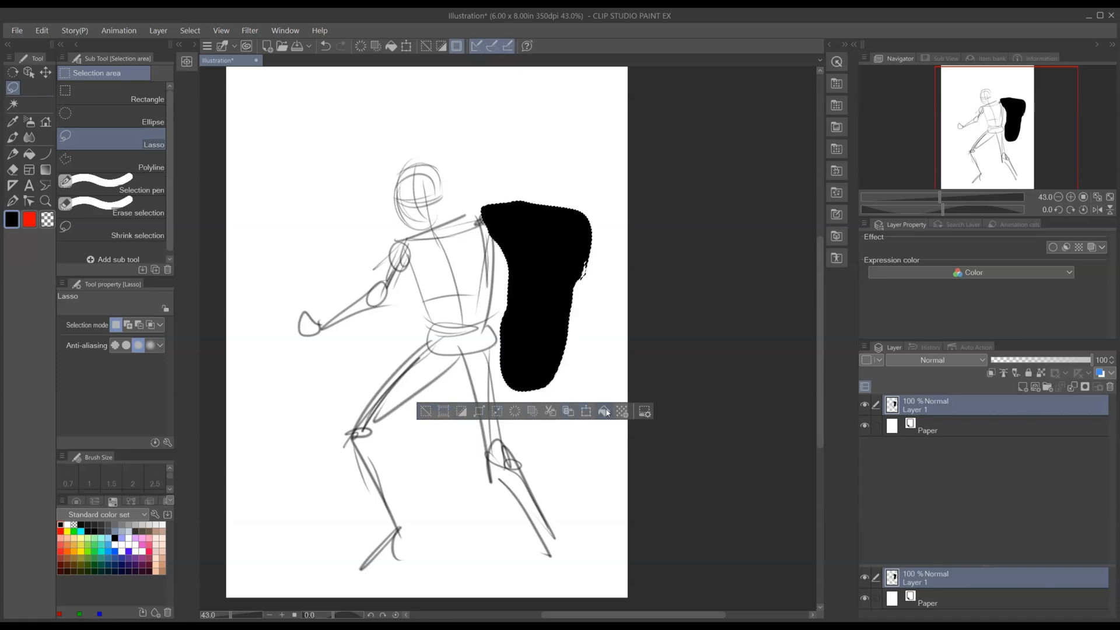
pyautogui.hotkey('ctrl', 'z')
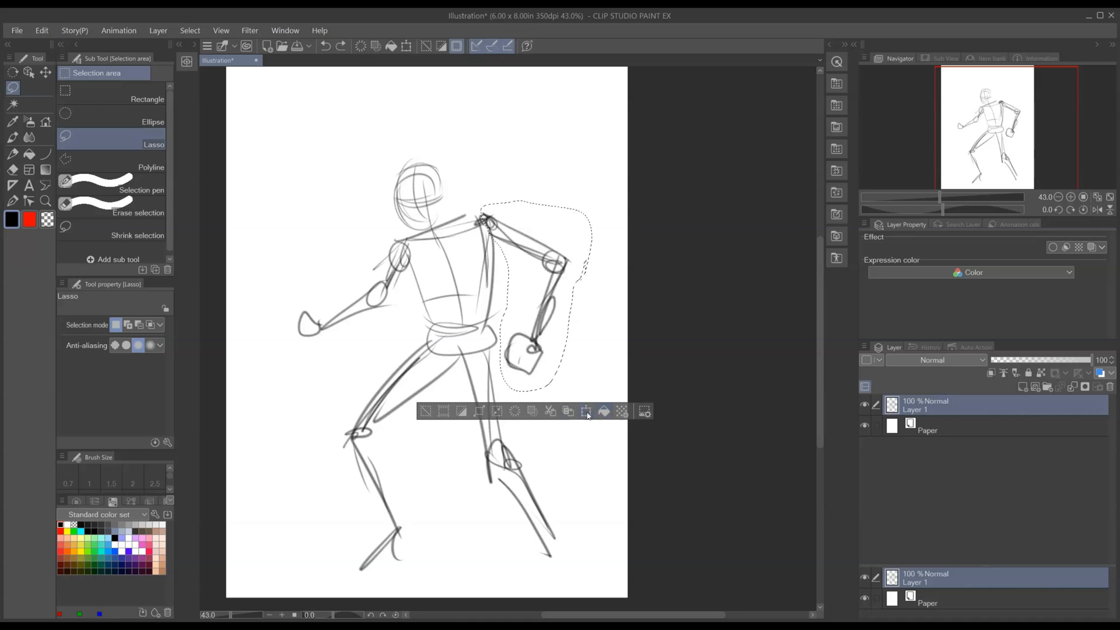
# Step: Scale the selected arm to 87%, try rotating it about its centre, and undo the rotation
pyautogui.click(587, 412)
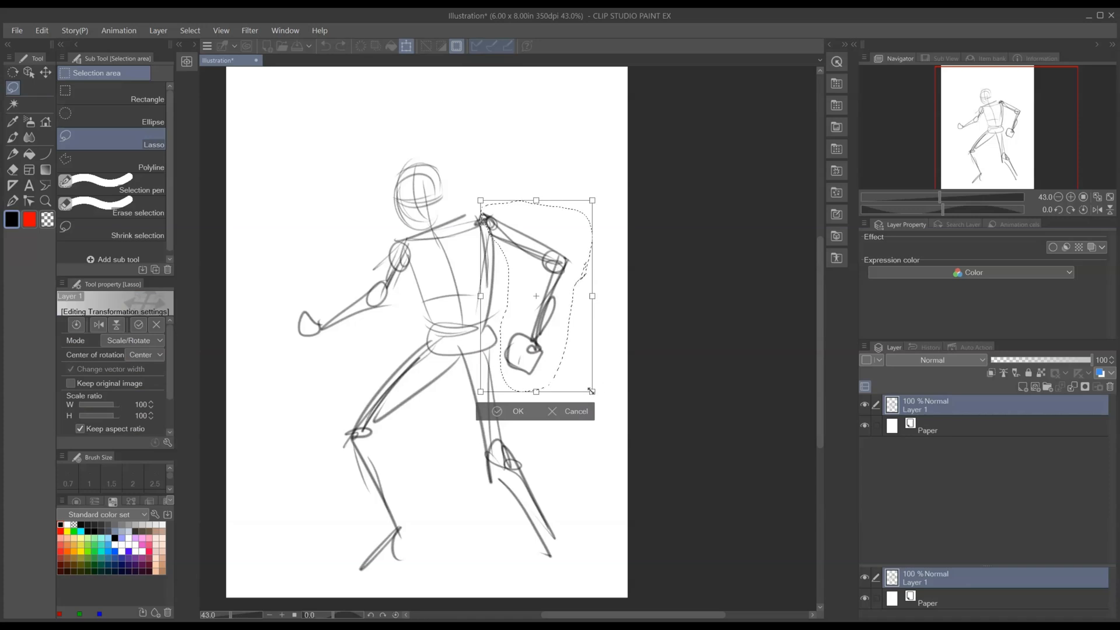
pyautogui.moveTo(591, 391)
pyautogui.mouseDown()
pyautogui.moveTo(604, 418)
pyautogui.moveTo(577, 363)
pyautogui.moveTo(615, 320)
pyautogui.moveTo(570, 326)
pyautogui.moveTo(573, 315)
pyautogui.mouseUp()
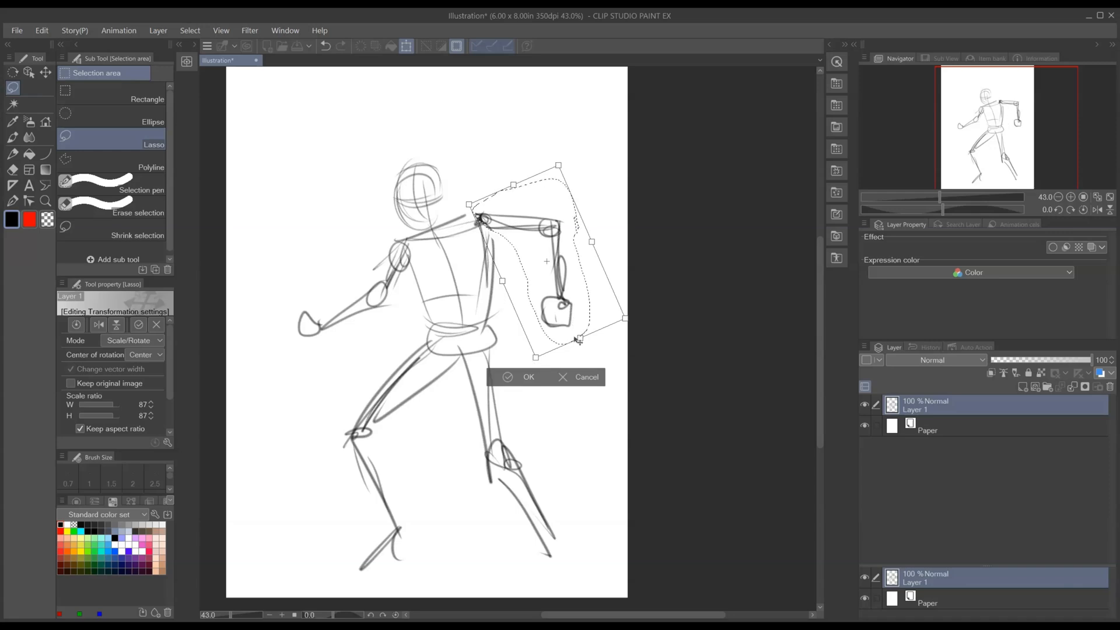
pyautogui.hotkey('ctrl', 'z')
pyautogui.hotkey('ctrl', 'z')
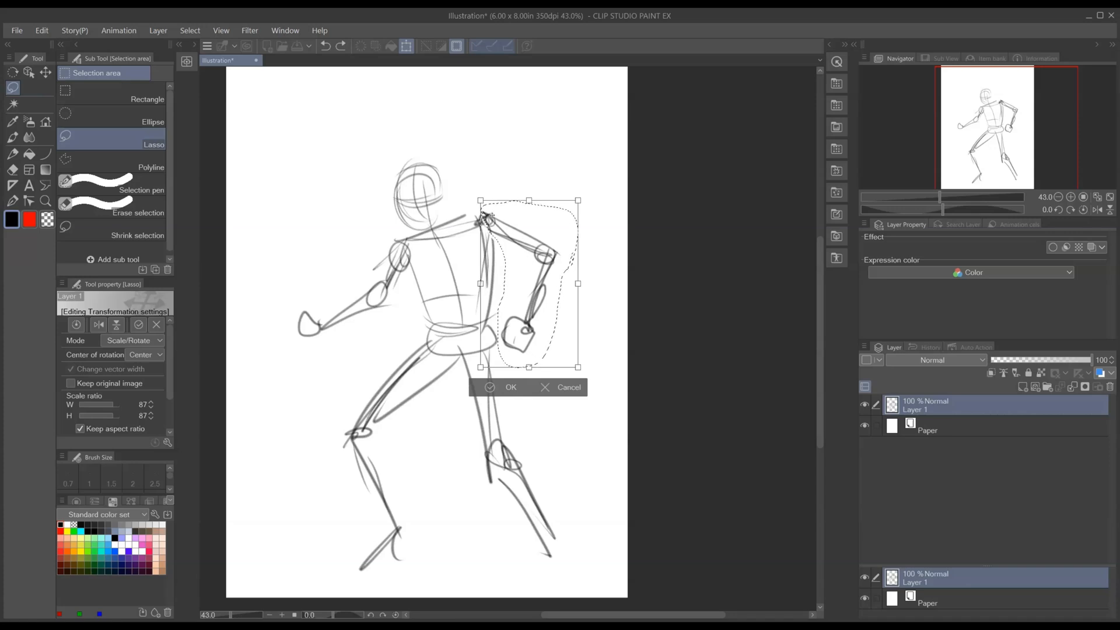
# Step: Move the rotation centre to the shoulder joint, rotate the arm slightly outward, apply the transformation, and clear the selection
pyautogui.moveTo(487, 207); pyautogui.dragTo(484, 205)
pyautogui.moveTo(587, 367); pyautogui.dragTo(613, 264)
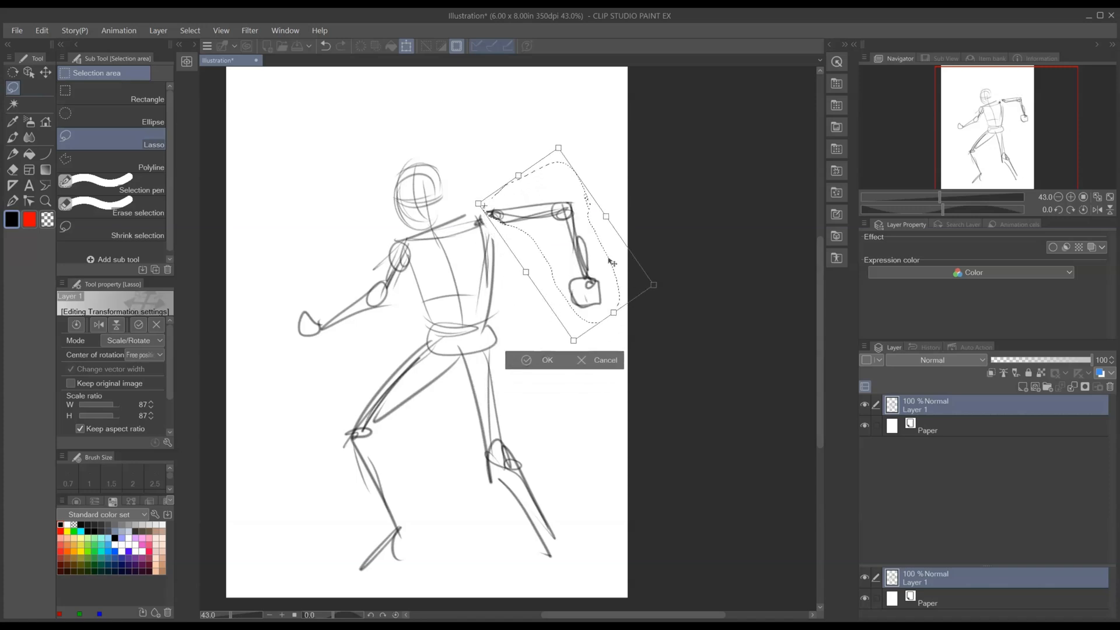
pyautogui.moveTo(589, 337); pyautogui.dragTo(499, 376)
pyautogui.moveTo(542, 302); pyautogui.dragTo(550, 332)
pyautogui.click(513, 386)
pyautogui.click(423, 383)
# Step: Lasso the whole figure, scale it down to 58% in the upper part of the page, and apply the transformation
pyautogui.press('space')
pyautogui.moveTo(564, 424); pyautogui.dragTo(552, 382)
pyautogui.moveTo(527, 503); pyautogui.dragTo(527, 514)
pyautogui.moveTo(513, 322)
pyautogui.mouseDown()
pyautogui.moveTo(542, 336)
pyautogui.moveTo(551, 370)
pyautogui.moveTo(611, 397)
pyautogui.moveTo(618, 375)
pyautogui.mouseUp()
pyautogui.moveTo(388, 533)
pyautogui.mouseDown()
pyautogui.moveTo(633, 527)
pyautogui.moveTo(654, 296)
pyautogui.moveTo(432, 89)
pyautogui.moveTo(325, 409)
pyautogui.moveTo(401, 530)
pyautogui.mouseUp()
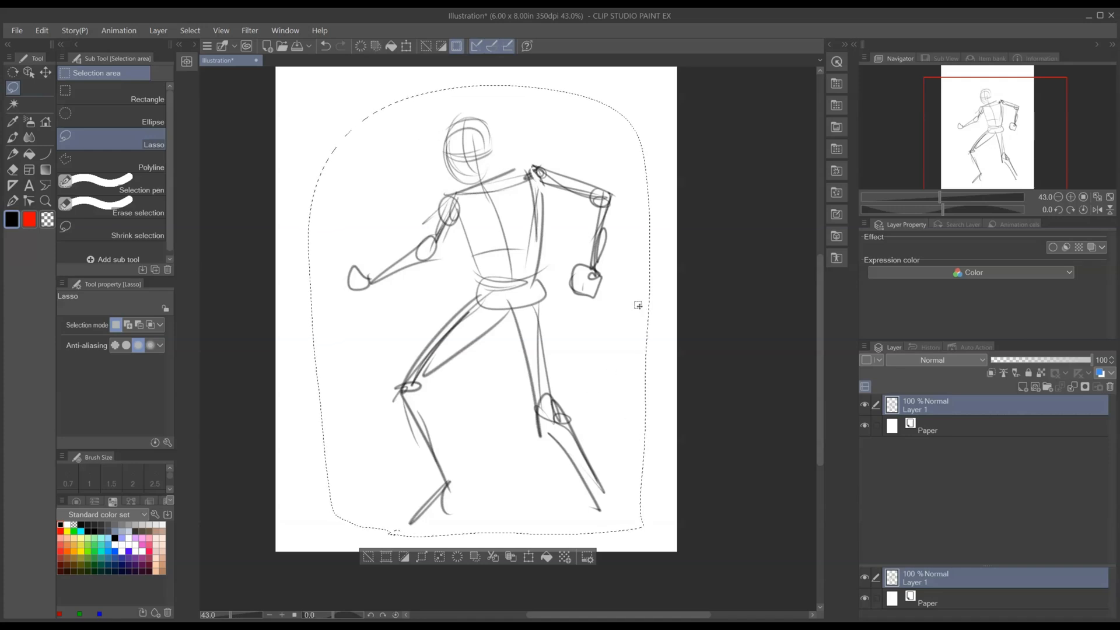
pyautogui.click(530, 556)
pyautogui.moveTo(650, 536); pyautogui.dragTo(496, 363)
pyautogui.moveTo(475, 275); pyautogui.dragTo(499, 304)
pyautogui.moveTo(571, 414); pyautogui.dragTo(558, 391)
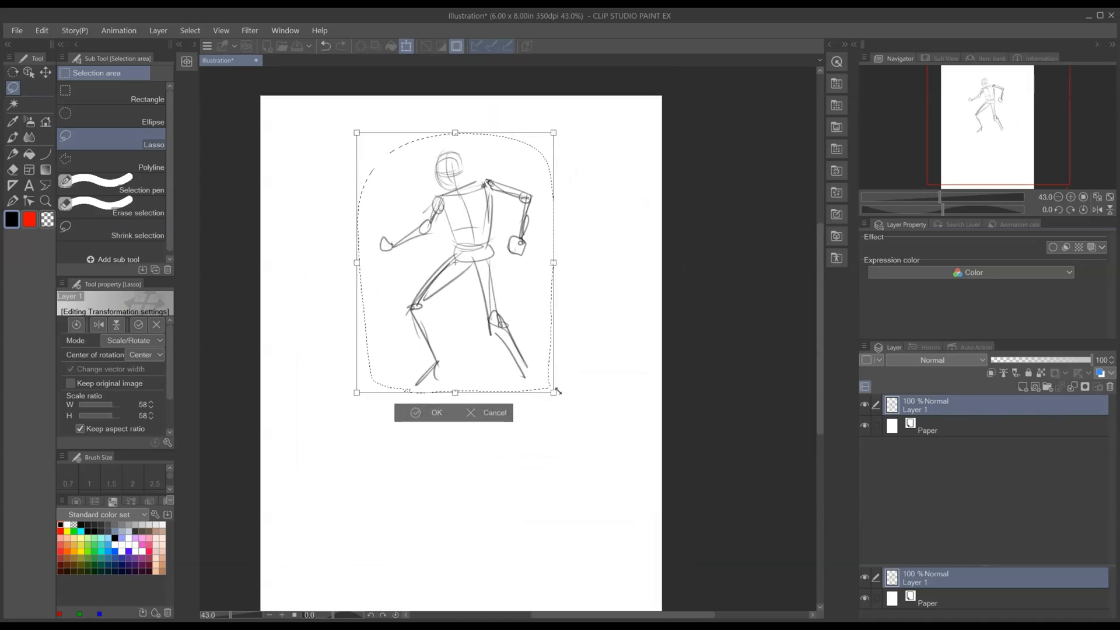
pyautogui.click(435, 412)
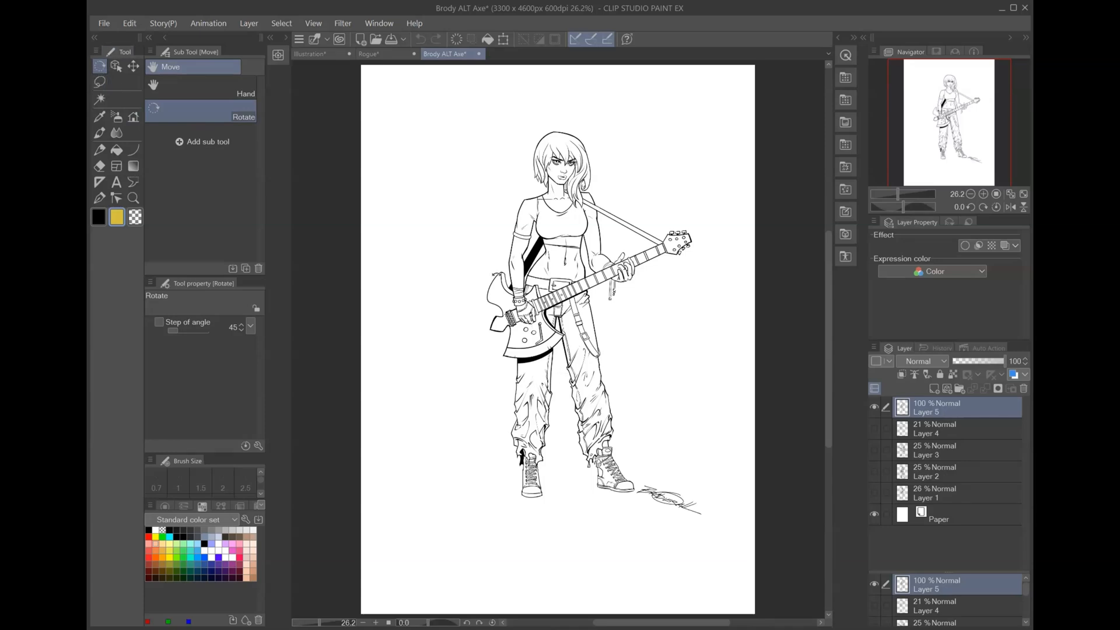
# Step: Rotate the view of the Brody ALT Axe drawing with the Rotate sub tool, zoom in, and reset the canvas rotation
pyautogui.moveTo(472, 169); pyautogui.dragTo(455, 186)
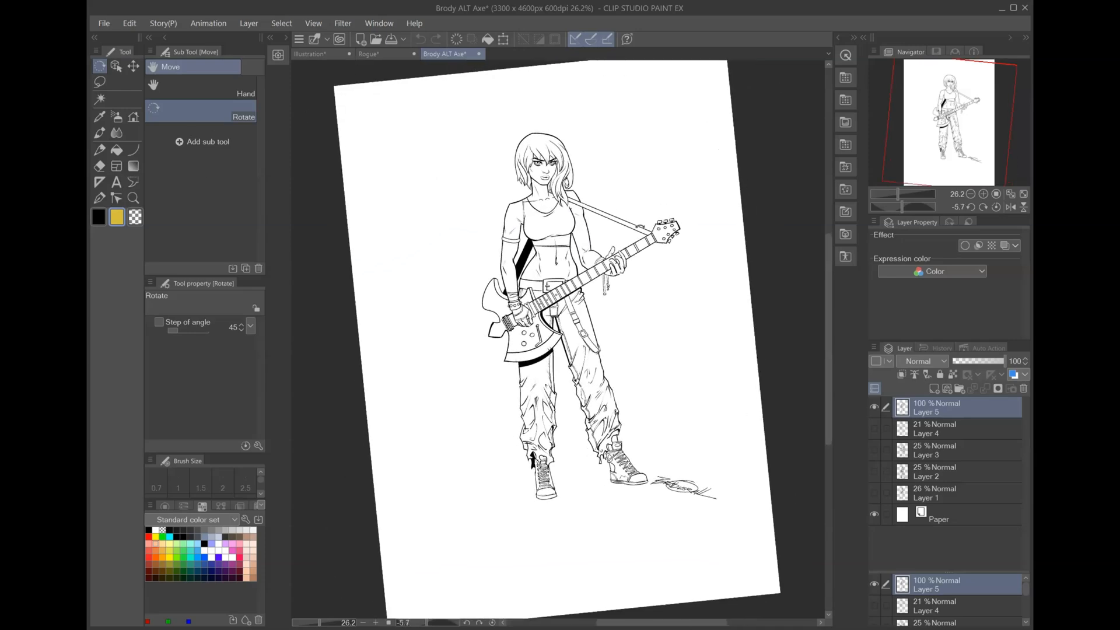
pyautogui.moveTo(623, 184); pyautogui.dragTo(542, 172)
pyautogui.scroll(4, 512, 287)
pyautogui.scroll(1, 512, 287)
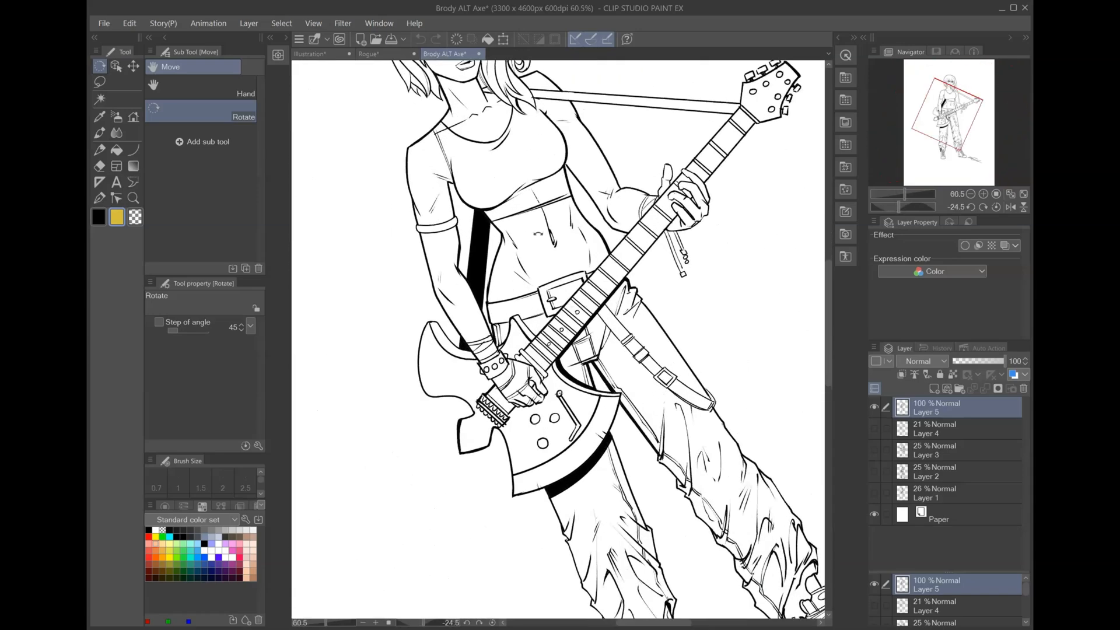
pyautogui.moveTo(539, 242); pyautogui.dragTo(516, 250)
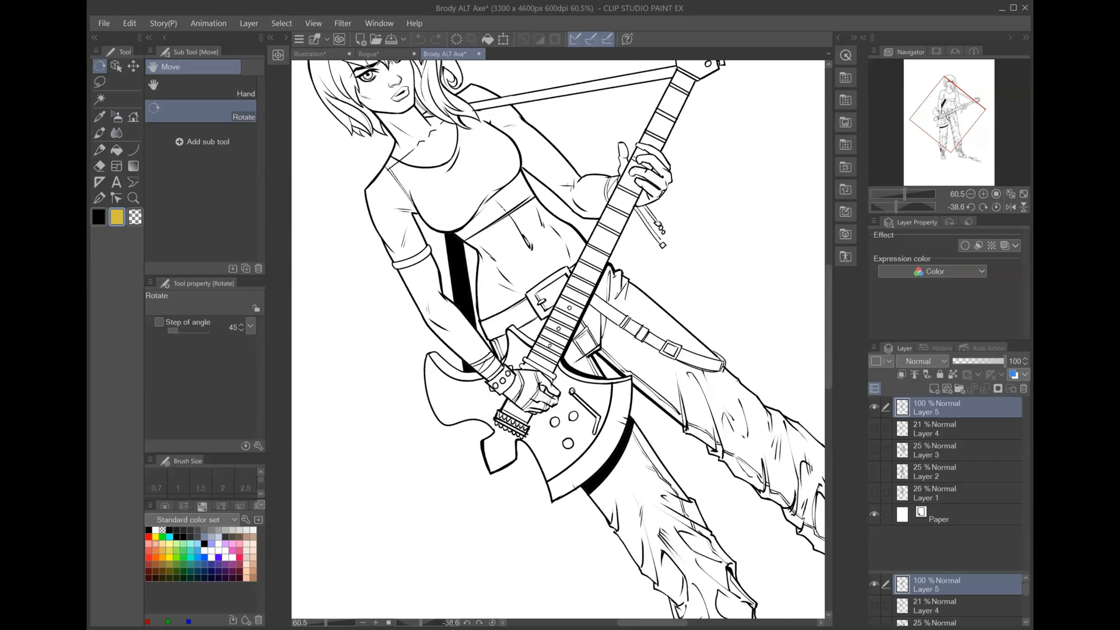
pyautogui.click(493, 623)
pyautogui.click(493, 623)
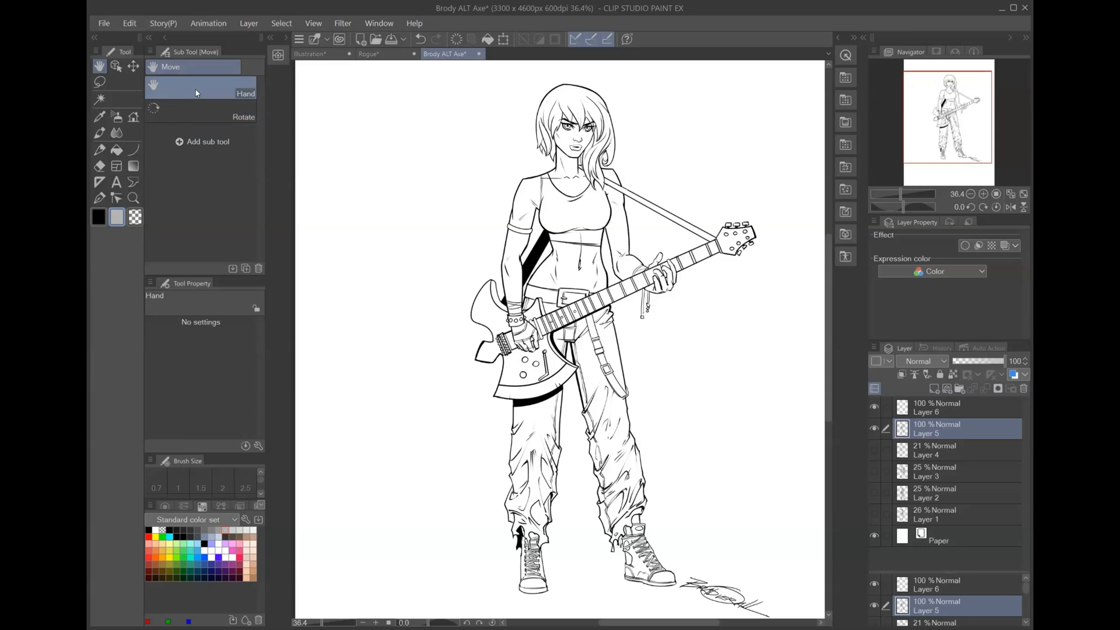
# Step: Pan around the guitarist drawing with the Hand sub tool
pyautogui.moveTo(375, 139)
pyautogui.mouseDown()
pyautogui.moveTo(430, 205)
pyautogui.moveTo(275, 290)
pyautogui.moveTo(415, 218)
pyautogui.moveTo(440, 279)
pyautogui.moveTo(413, 243)
pyautogui.mouseUp()
pyautogui.moveTo(490, 200)
pyautogui.mouseDown()
pyautogui.moveTo(473, 383)
pyautogui.moveTo(543, 171)
pyautogui.moveTo(280, 190)
pyautogui.moveTo(395, 185)
pyautogui.mouseUp()
pyautogui.moveTo(416, 369)
pyautogui.mouseDown()
pyautogui.moveTo(543, 373)
pyautogui.moveTo(456, 280)
pyautogui.moveTo(491, 290)
pyautogui.mouseUp()
pyautogui.moveTo(532, 179); pyautogui.dragTo(470, 92)
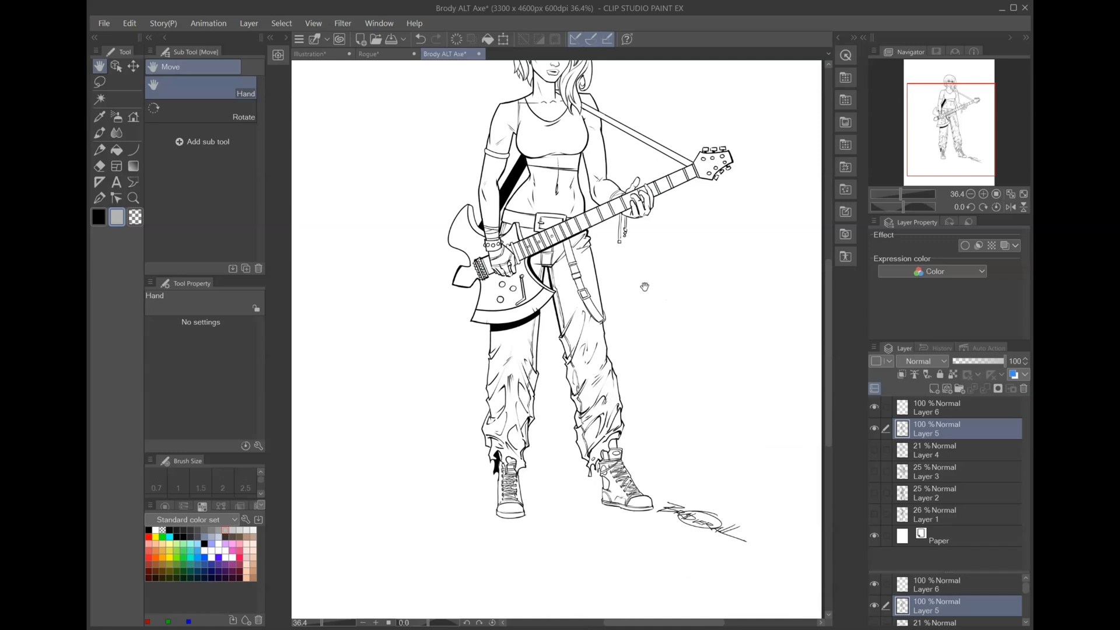
# Step: Scribble light grey test strokes beside the guitarist with the Rough pencil, and undo them
pyautogui.click(99, 81)
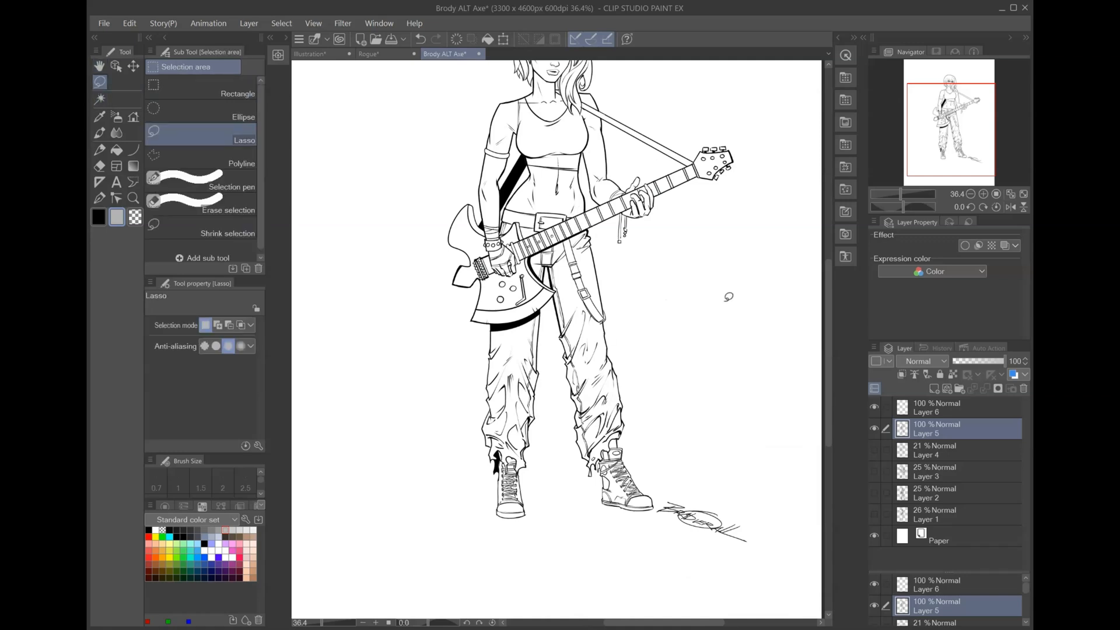
pyautogui.click(98, 150)
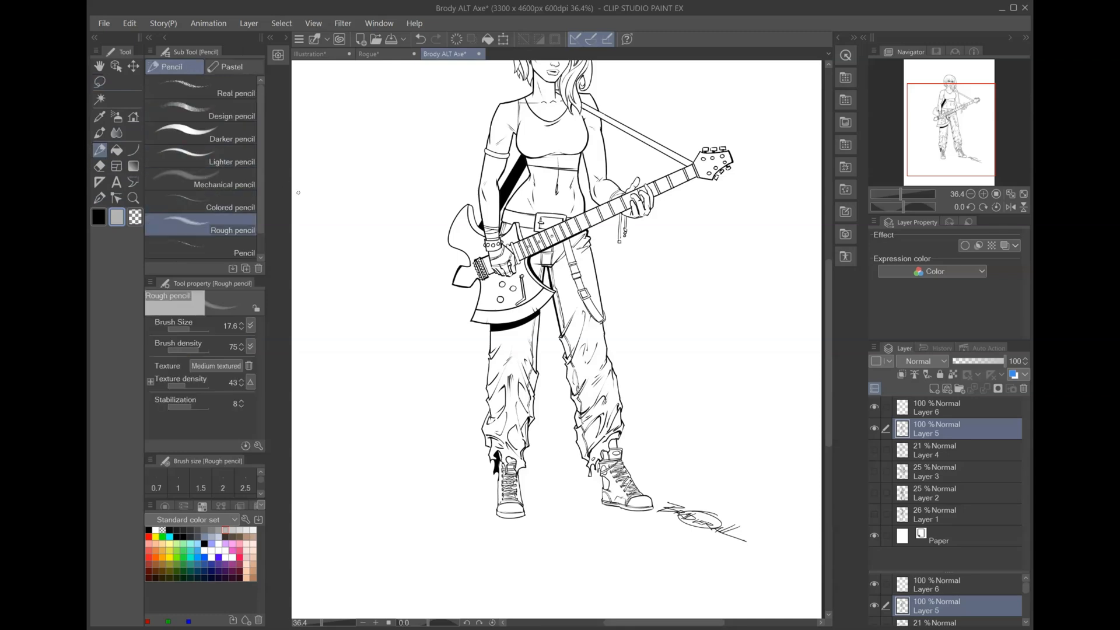
pyautogui.moveTo(325, 154); pyautogui.dragTo(293, 171)
pyautogui.moveTo(293, 199)
pyautogui.mouseDown()
pyautogui.moveTo(344, 193)
pyautogui.moveTo(364, 208)
pyautogui.mouseUp()
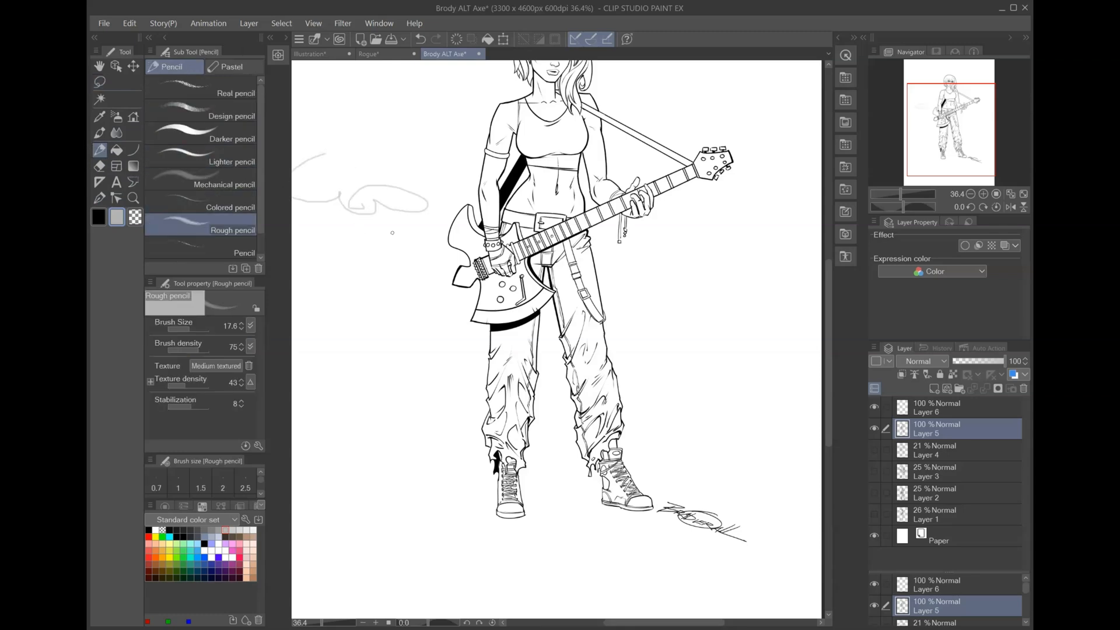
pyautogui.hotkey('ctrl', 'z')
pyautogui.hotkey('ctrl', 'z')
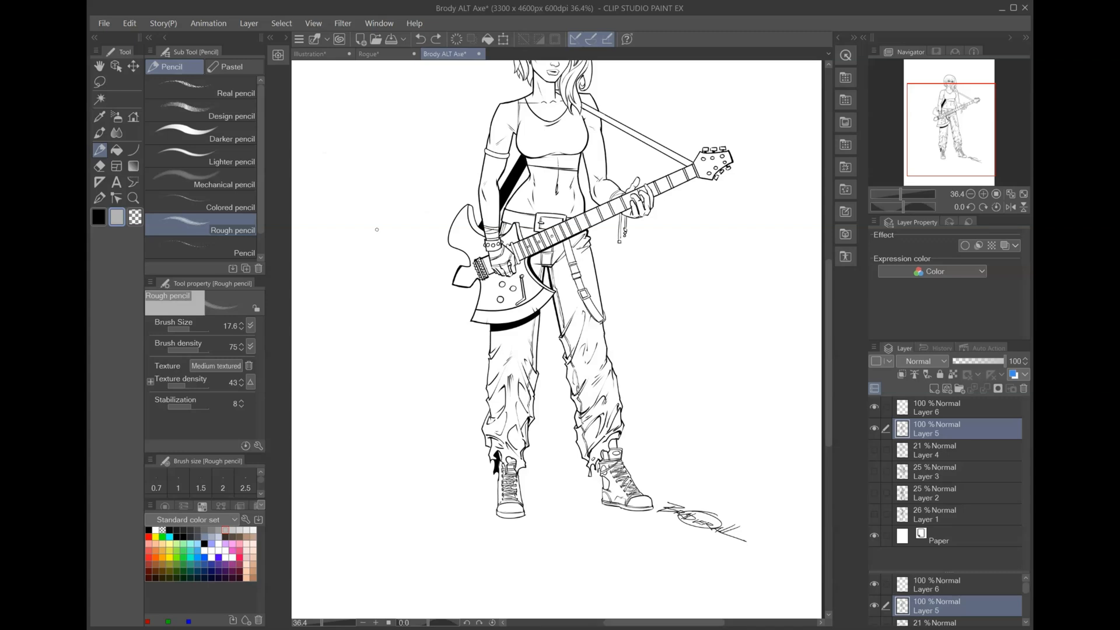
# Step: Try Rough pencil scribbles and loose circles in the blank area beside the guitarist, panning between strokes, and undo the last strokes
pyautogui.moveTo(404, 398); pyautogui.dragTo(403, 407)
pyautogui.moveTo(452, 407)
pyautogui.mouseDown()
pyautogui.moveTo(463, 387)
pyautogui.moveTo(555, 393)
pyautogui.moveTo(490, 388)
pyautogui.mouseUp()
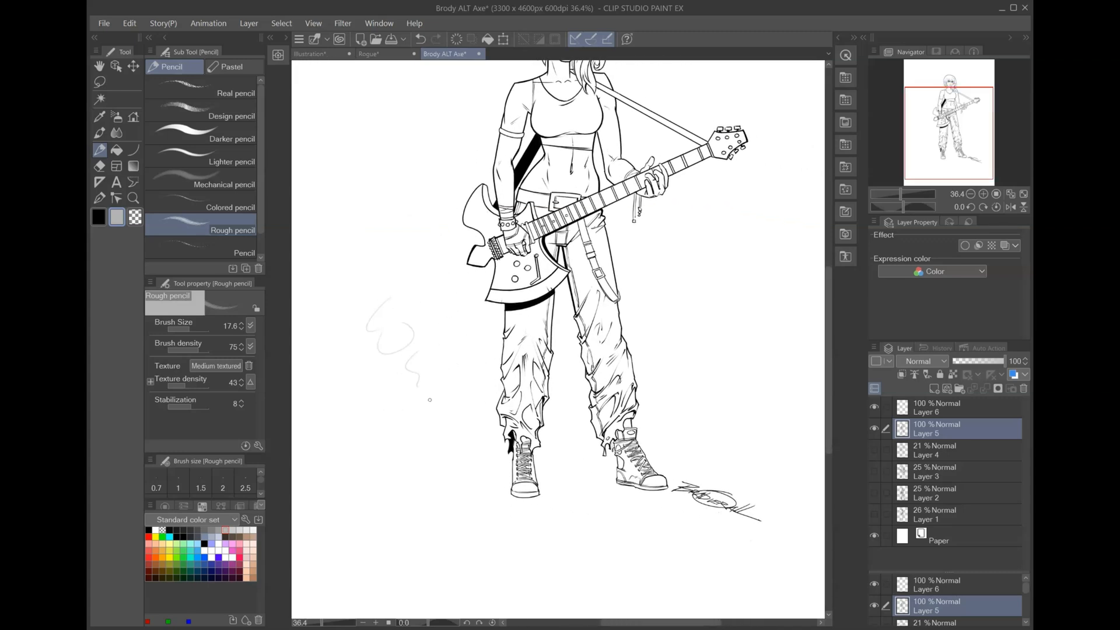
pyautogui.moveTo(455, 385); pyautogui.dragTo(602, 408)
pyautogui.moveTo(441, 307)
pyautogui.mouseDown()
pyautogui.moveTo(473, 330)
pyautogui.moveTo(506, 275)
pyautogui.moveTo(502, 315)
pyautogui.mouseUp()
pyautogui.moveTo(485, 413)
pyautogui.mouseDown()
pyautogui.moveTo(514, 431)
pyautogui.moveTo(493, 445)
pyautogui.moveTo(509, 452)
pyautogui.mouseUp()
pyautogui.hotkey('ctrl', 'z')
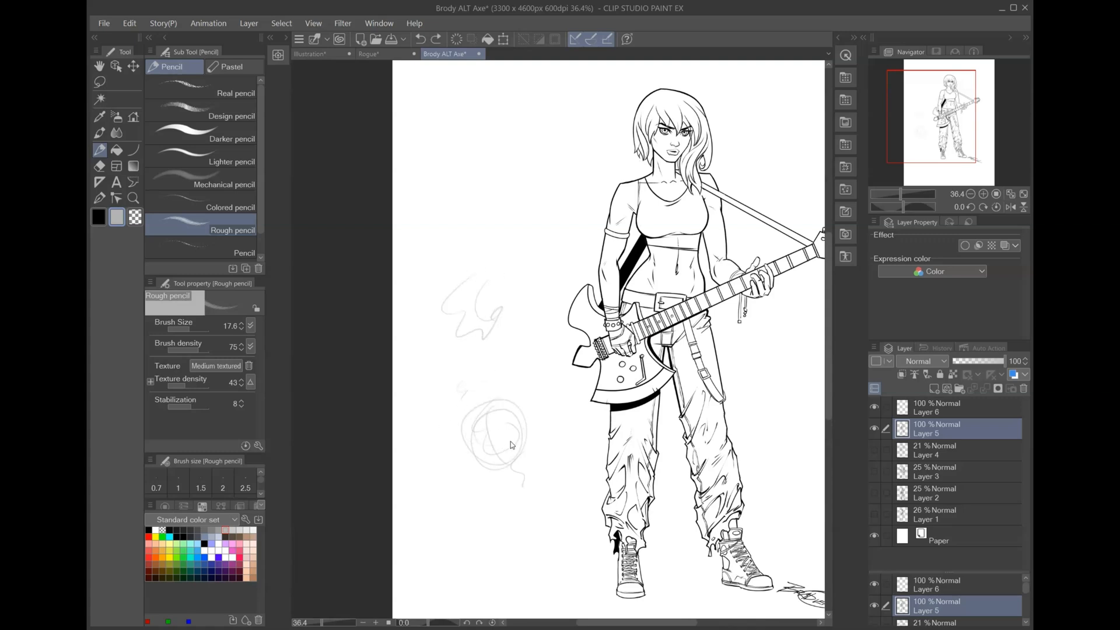
pyautogui.hotkey('ctrl', 'z')
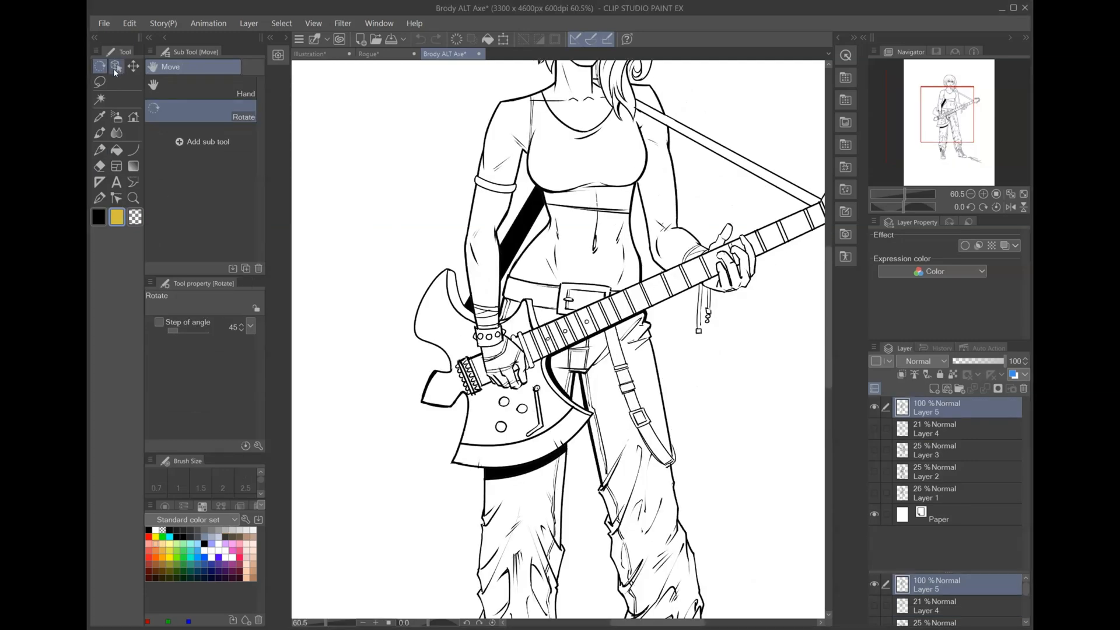
# Step: Look through the Operation tool's Object and Select layer sub tools, and the Move layer tool's options
pyautogui.click(116, 67)
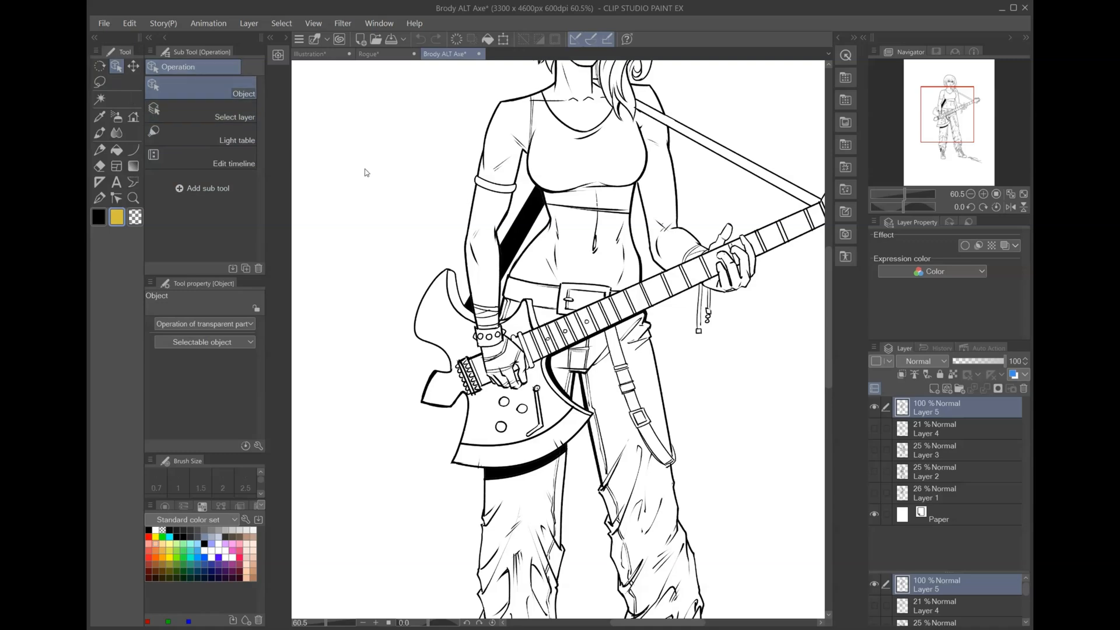
pyautogui.scroll(-2, 630, 260)
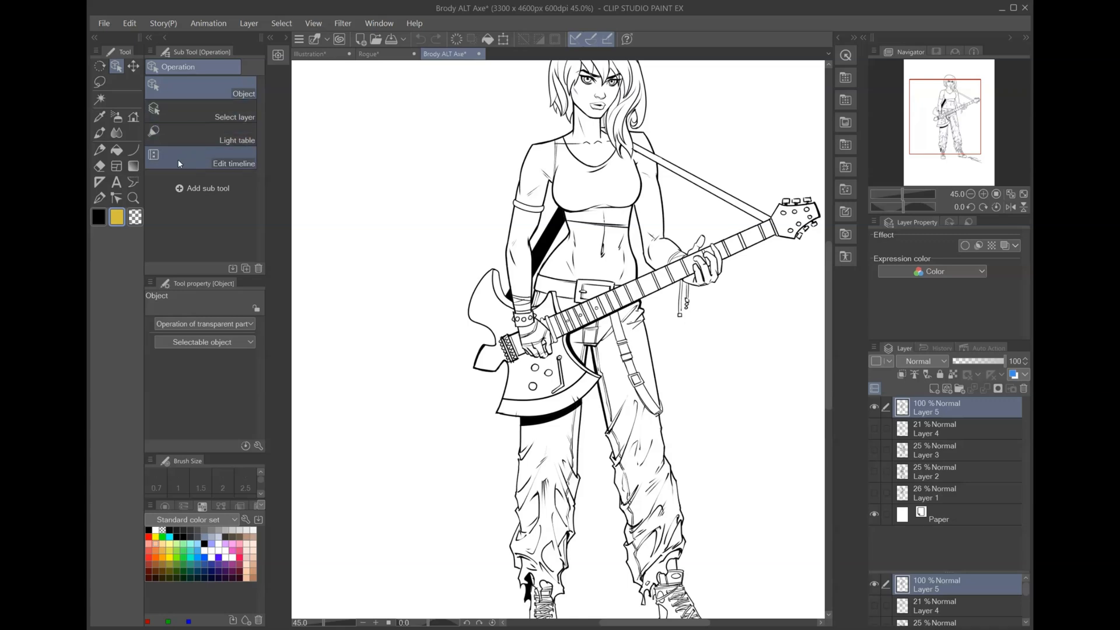
pyautogui.click(181, 116)
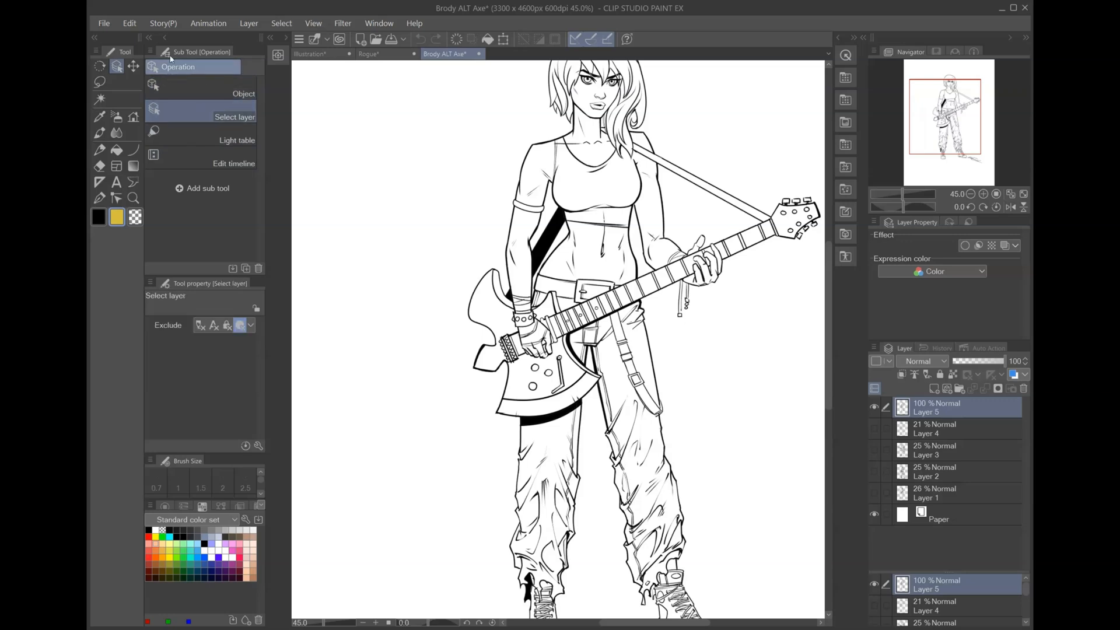
pyautogui.click(192, 88)
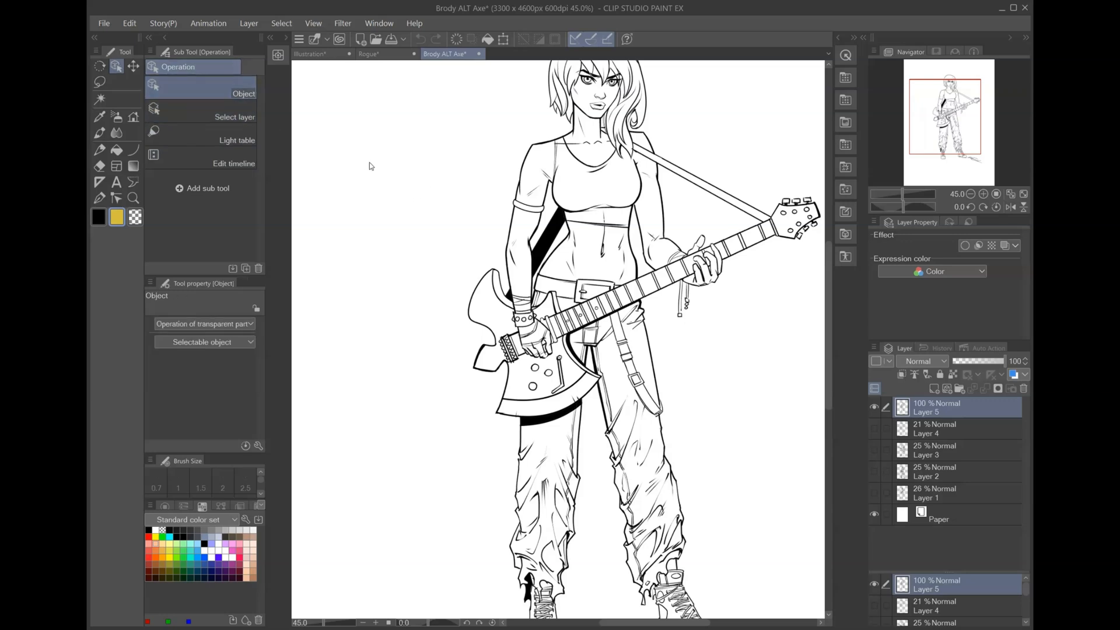
pyautogui.click(136, 67)
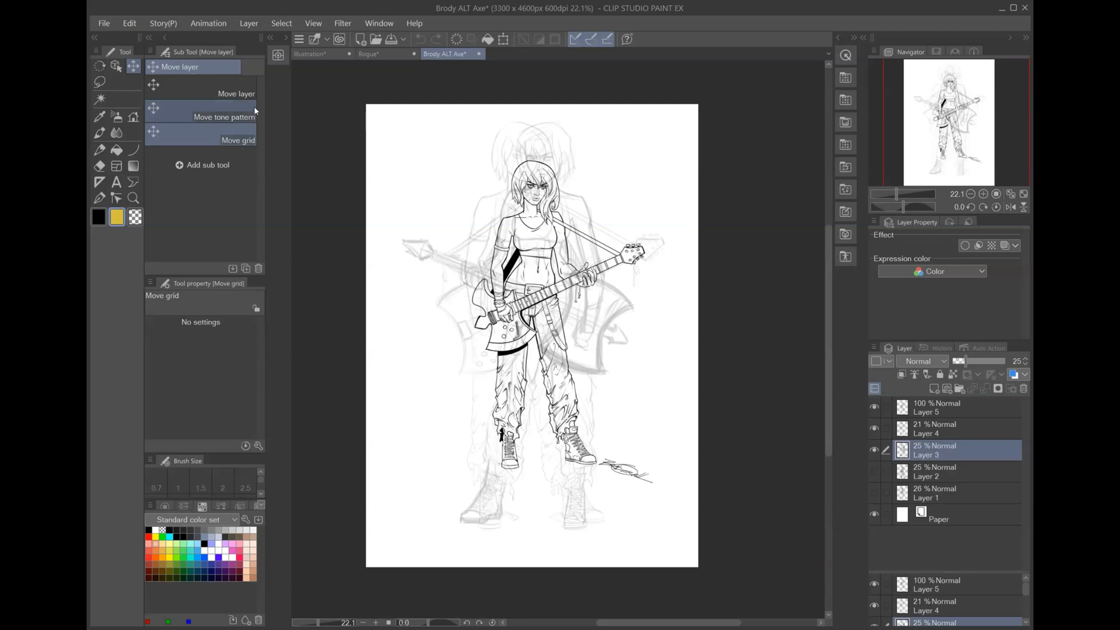
# Step: Switch to the Auto select tool and hide the sketches on Layer 3 and Layer 4
pyautogui.click(100, 101)
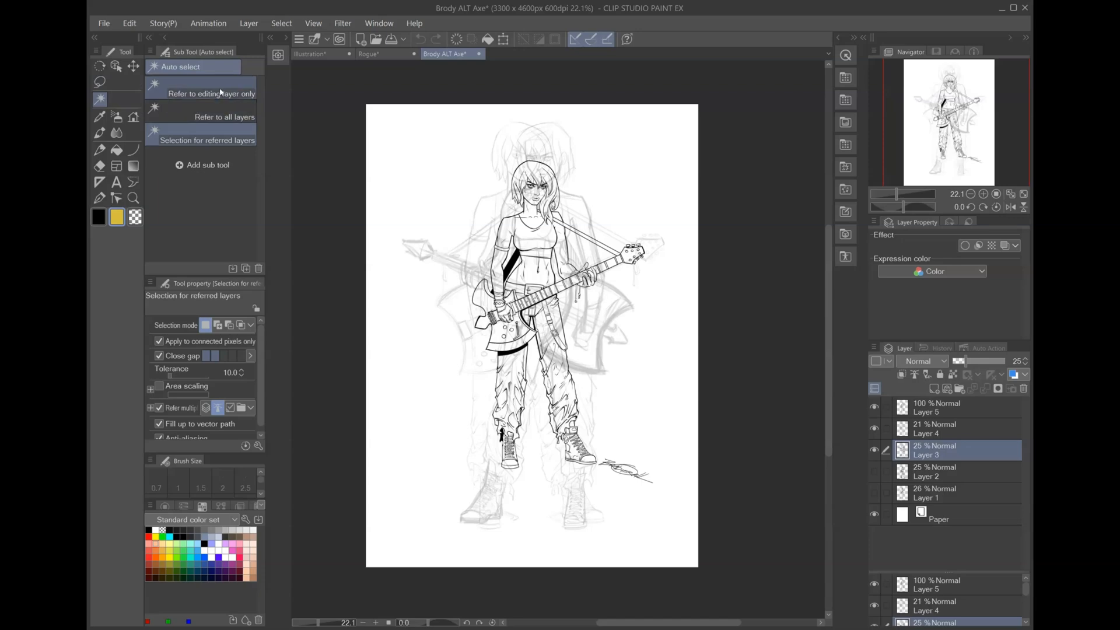
pyautogui.click(875, 450)
pyautogui.click(875, 429)
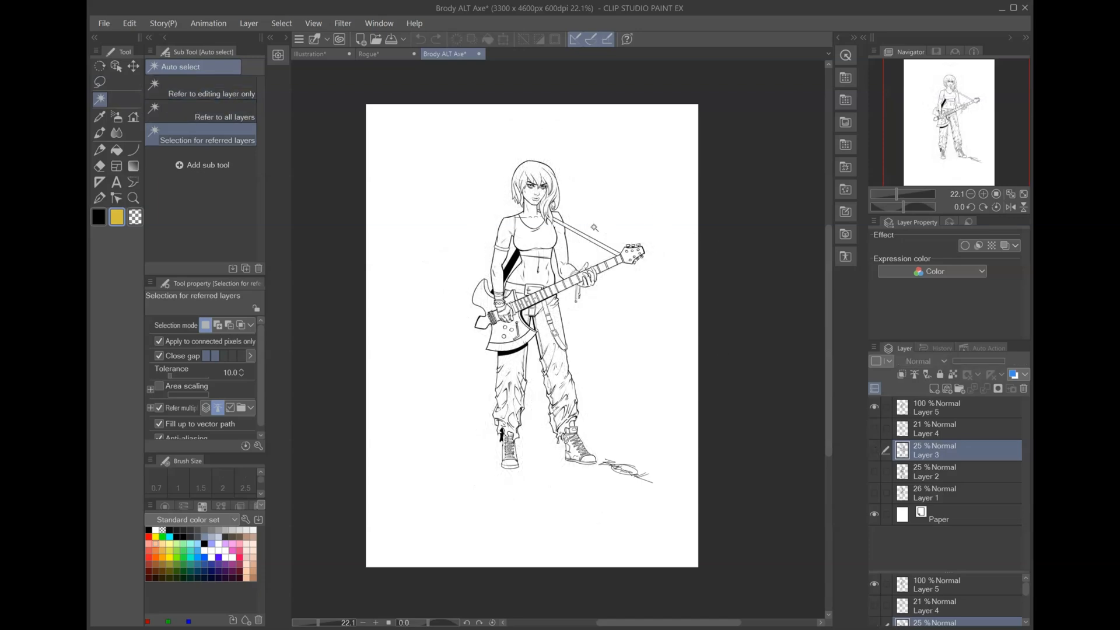
# Step: Add a new layer above Layer 5, and make Layer 5 the active layer again
pyautogui.scroll(5, 594, 227)
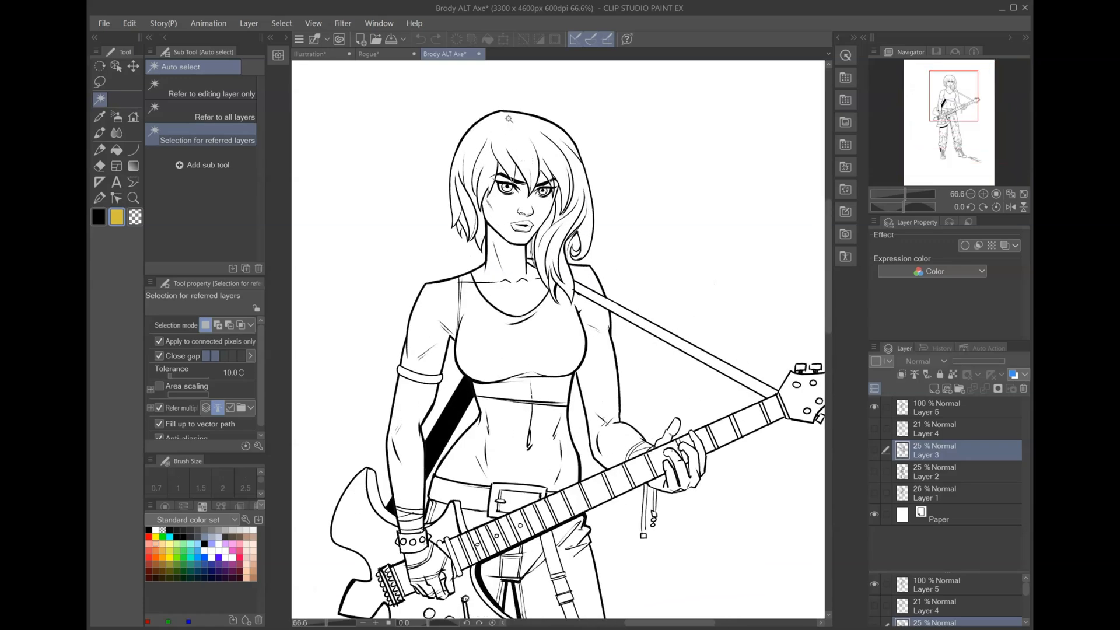
pyautogui.click(946, 409)
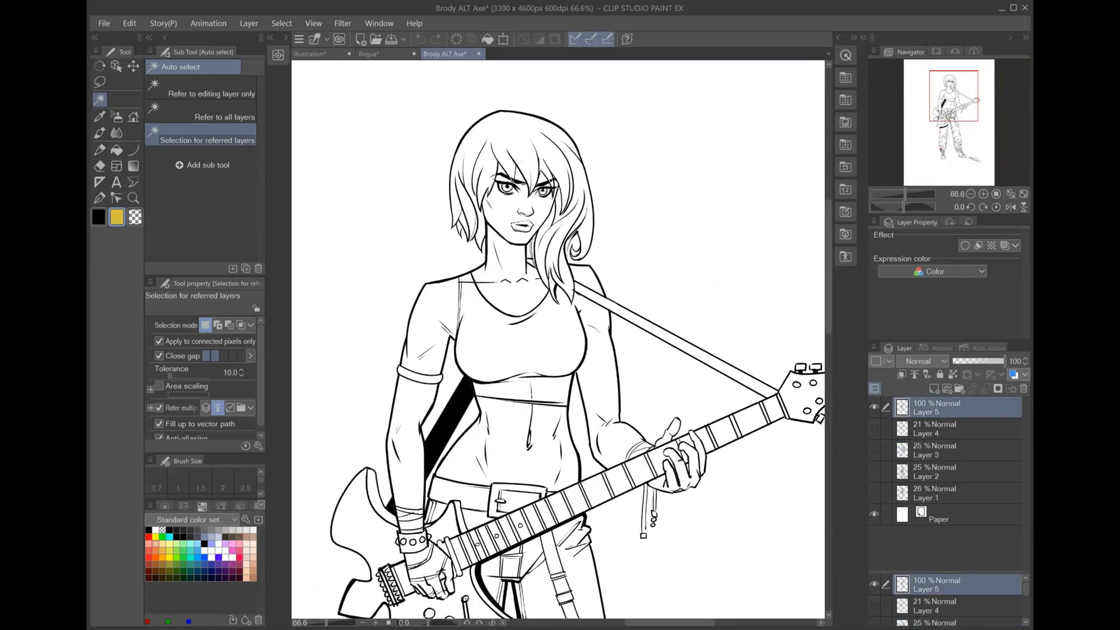
pyautogui.click(934, 389)
pyautogui.click(954, 428)
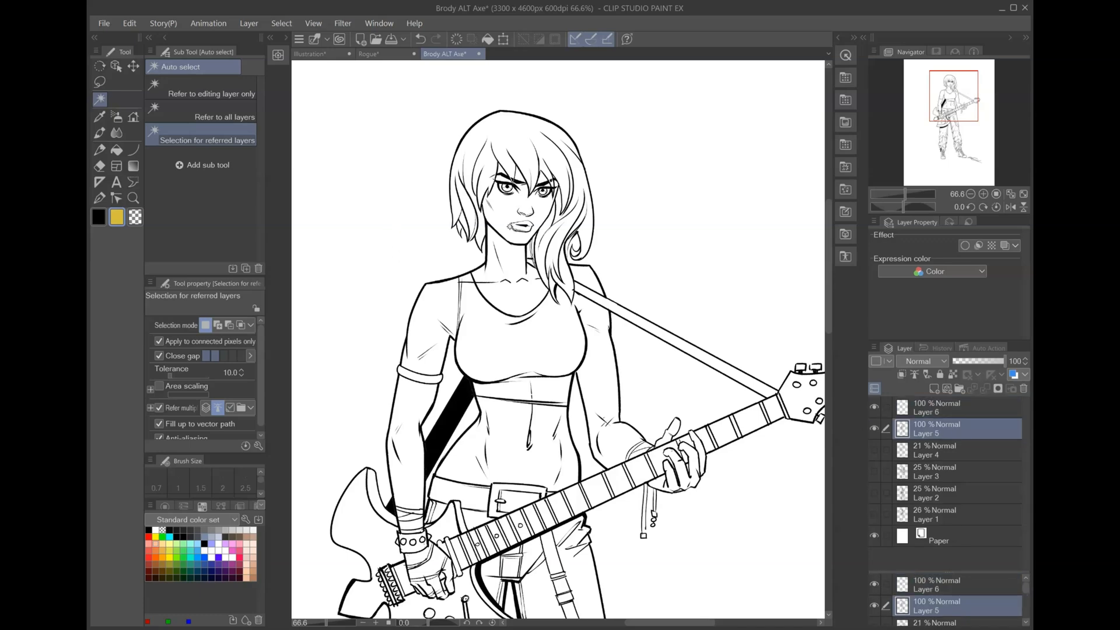
# Step: Choose dark blue as the drawing colour, and auto-select the guitarist's hair area using Selection for referred layers
pyautogui.scroll(1, 480, 237)
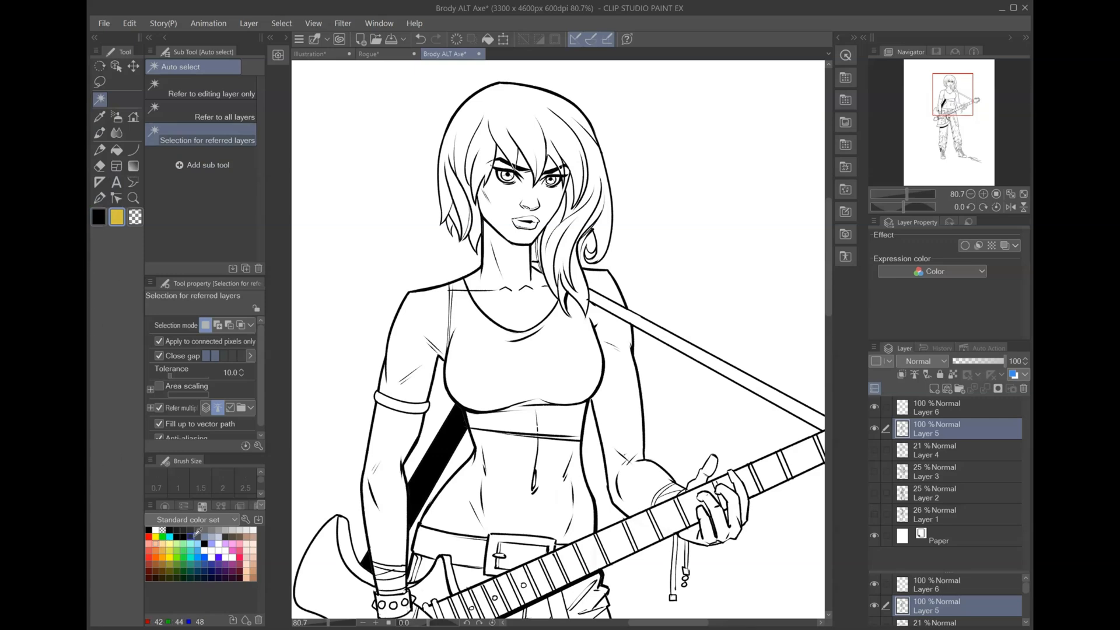
pyautogui.click(212, 563)
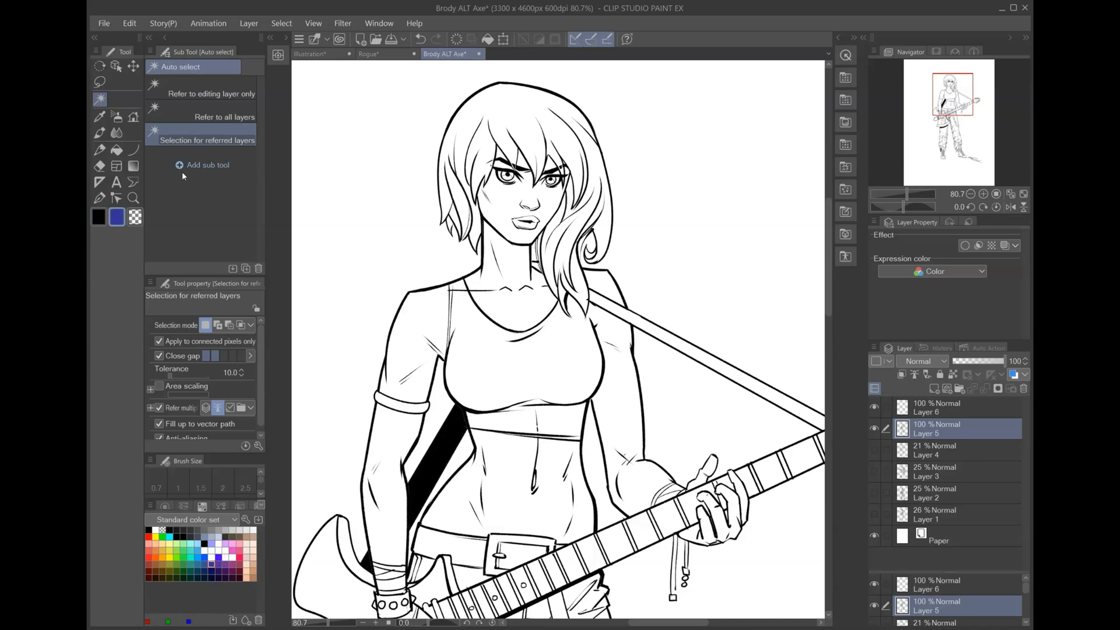
pyautogui.click(512, 102)
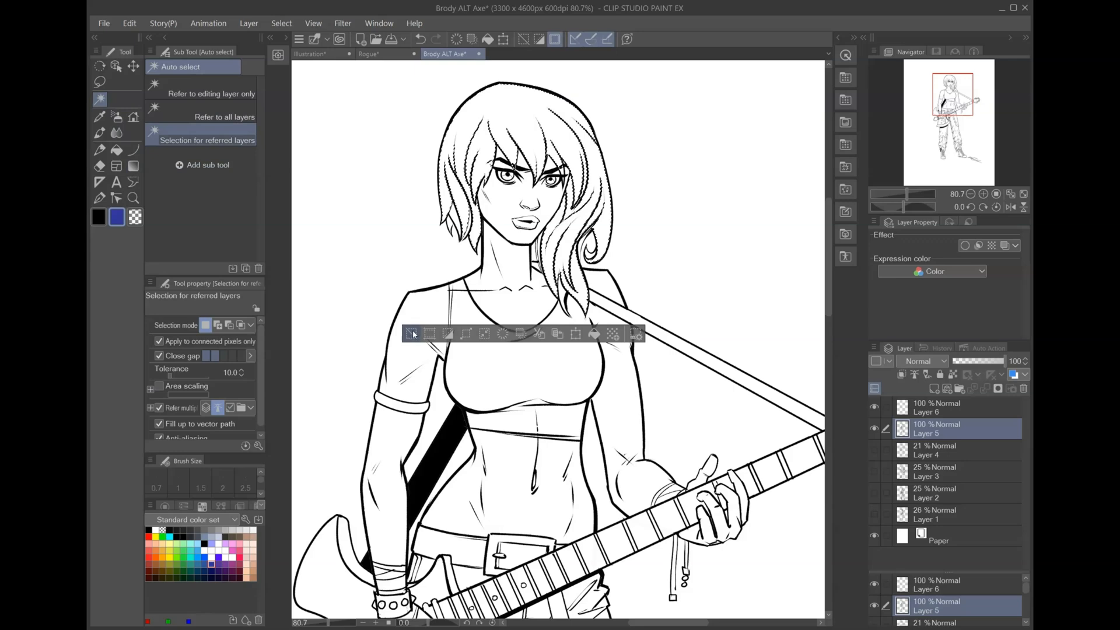
# Step: Clear the hair selection, and try auto-selecting the hair, face, chest and upper arm one after another
pyautogui.click(411, 334)
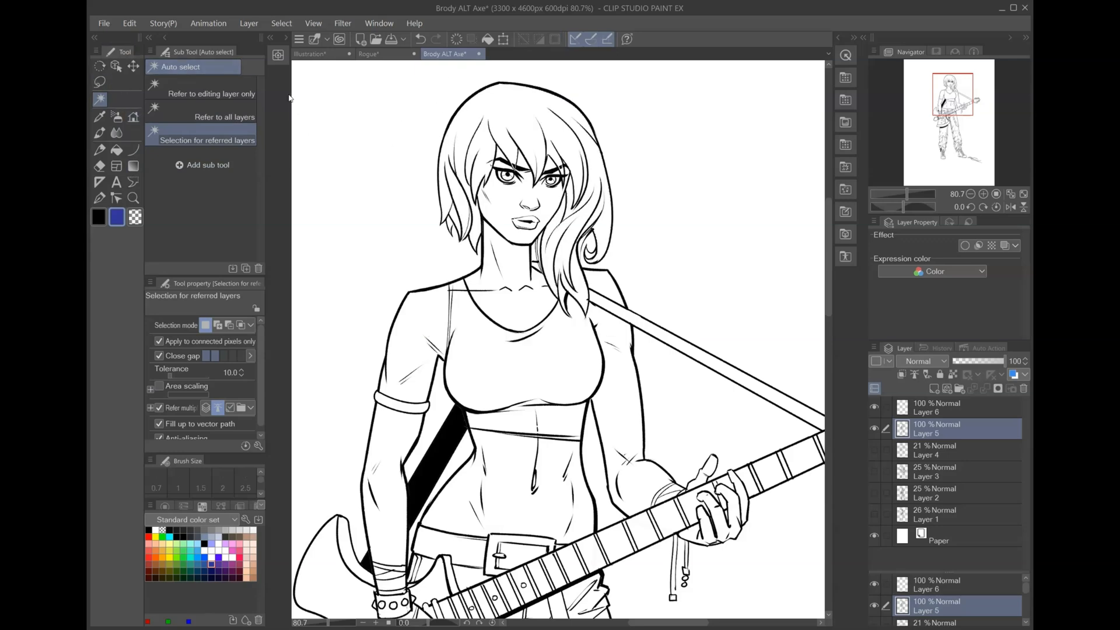
pyautogui.click(515, 108)
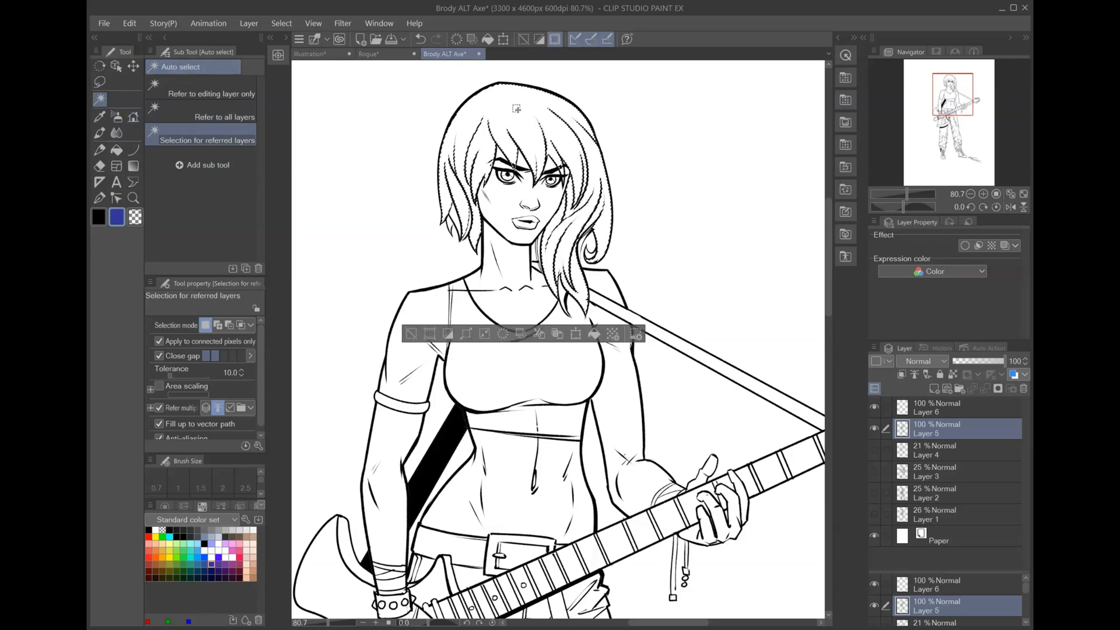
pyautogui.click(504, 199)
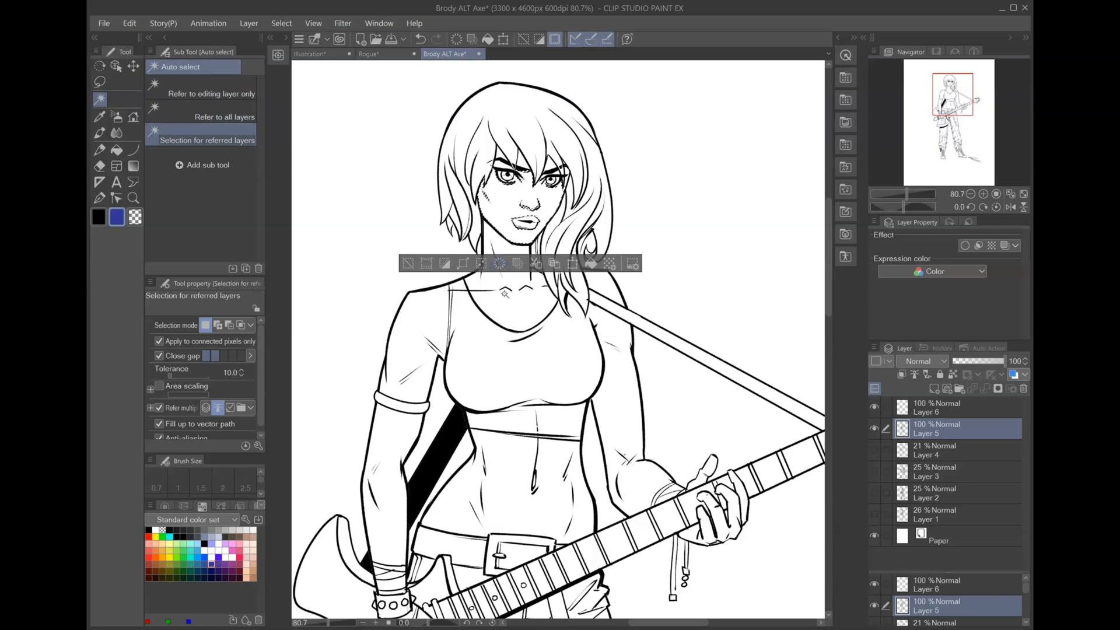
pyautogui.click(516, 320)
pyautogui.click(422, 308)
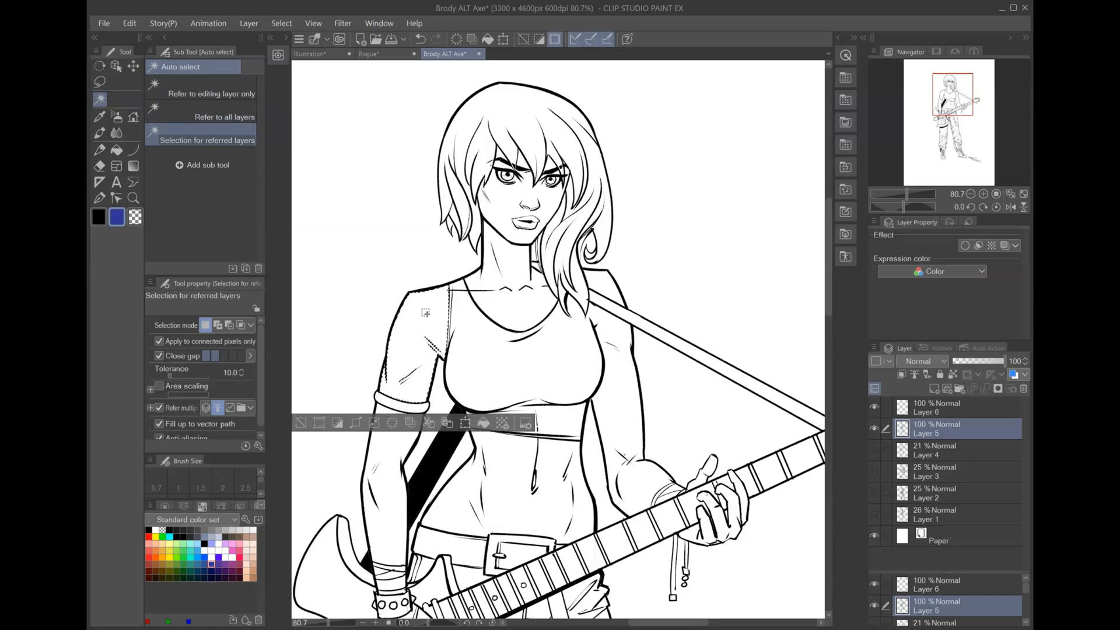
# Step: Auto-select the hair area, fill it with dark blue, and clear the selection
pyautogui.click(524, 108)
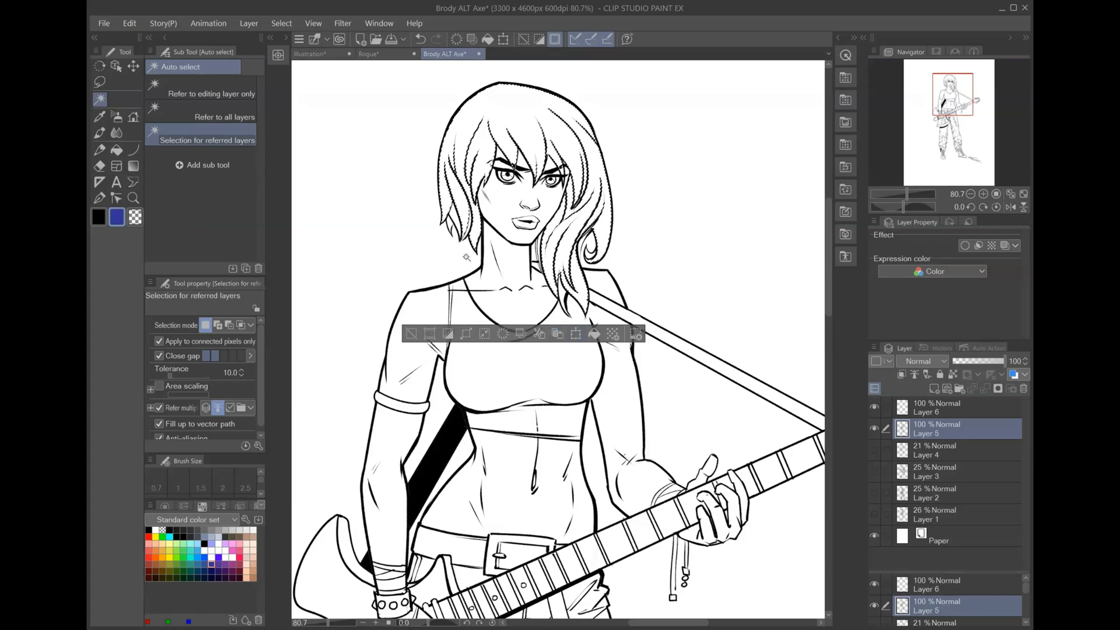
pyautogui.click(594, 334)
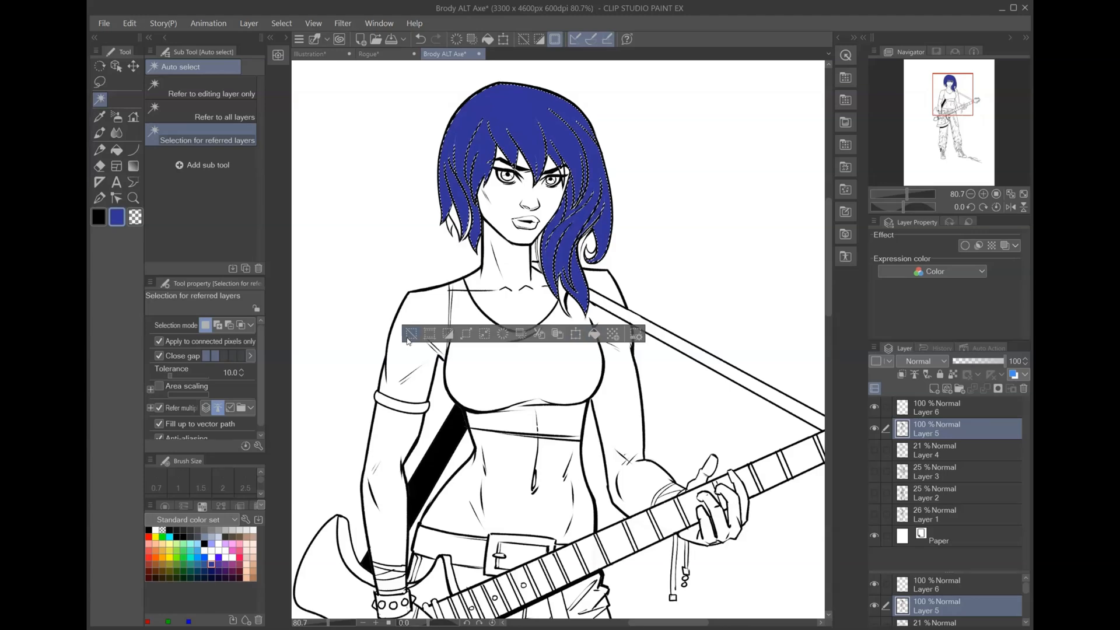
pyautogui.click(411, 334)
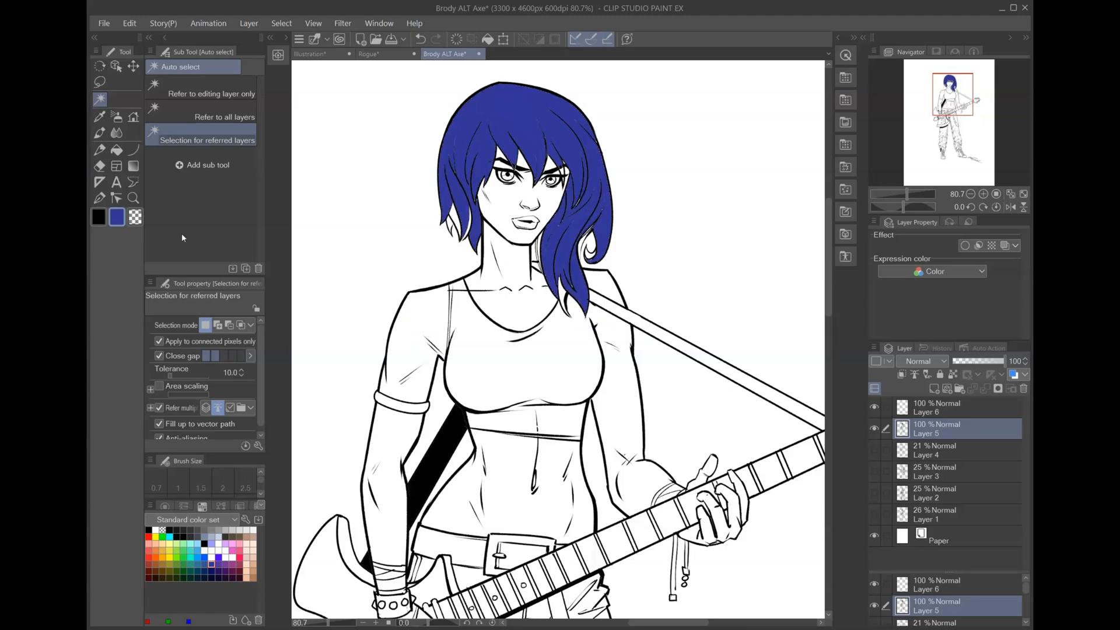
# Step: Choose light grey, fill the auto-selected tank top area with it, and clear the selection
pyautogui.click(198, 543)
pyautogui.click(226, 529)
pyautogui.click(494, 375)
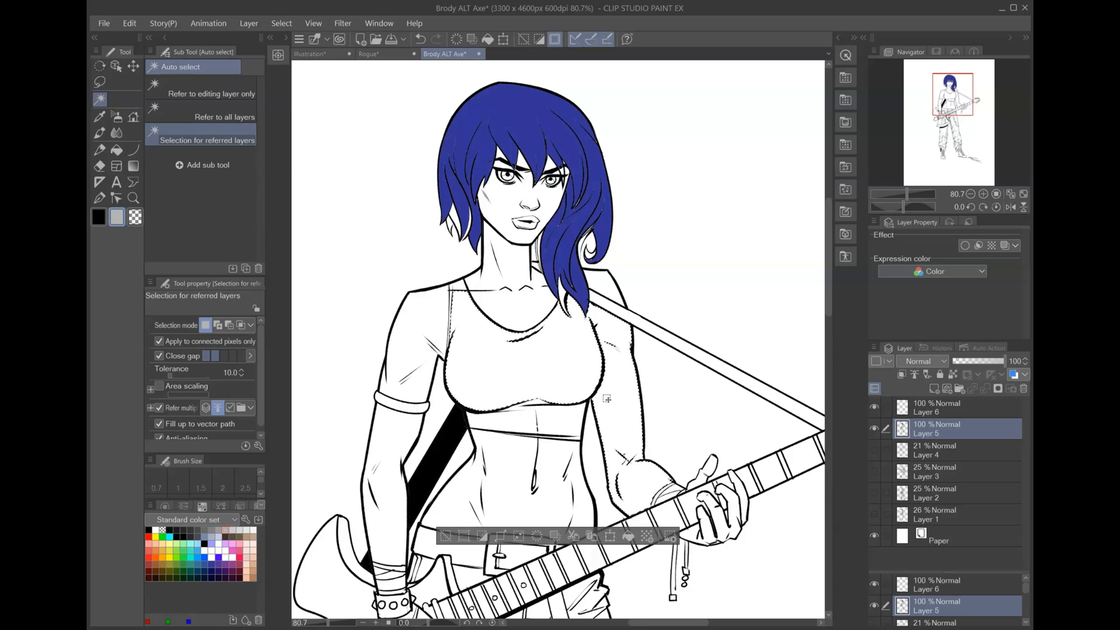
pyautogui.click(629, 536)
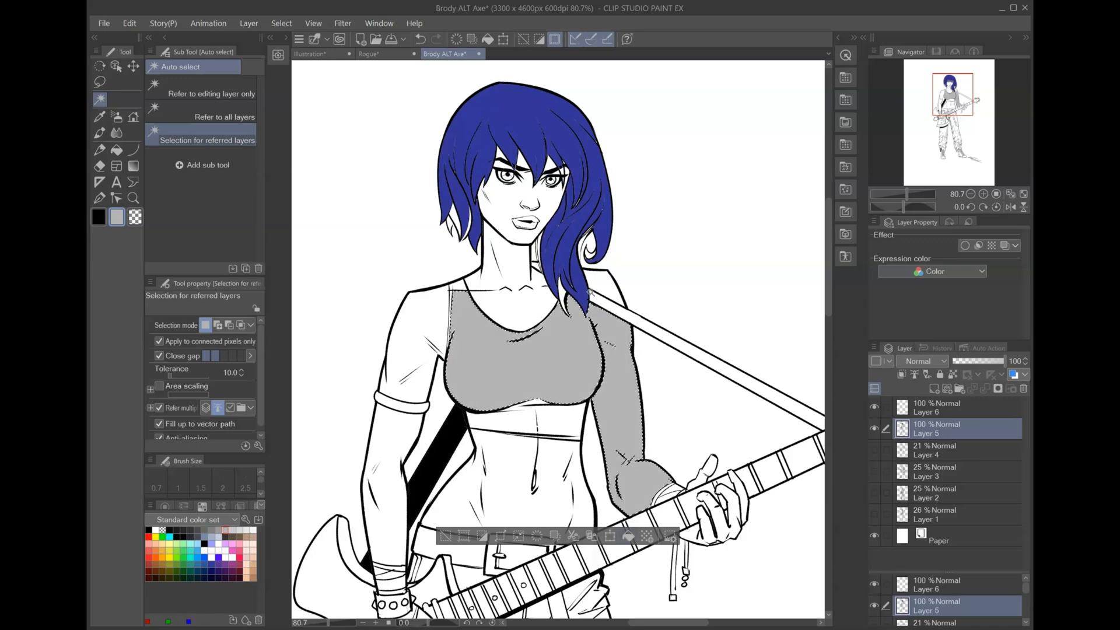
pyautogui.click(446, 535)
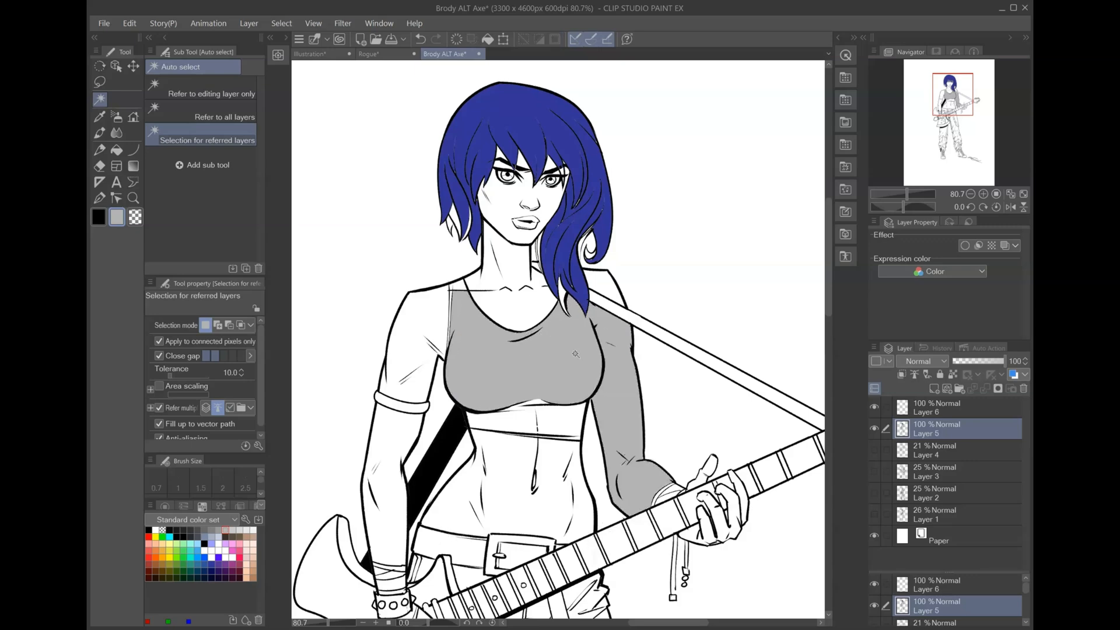
# Step: Undo the grey fill on the tank top and arm, and clear the selection
pyautogui.click(566, 402)
pyautogui.press('Delete')
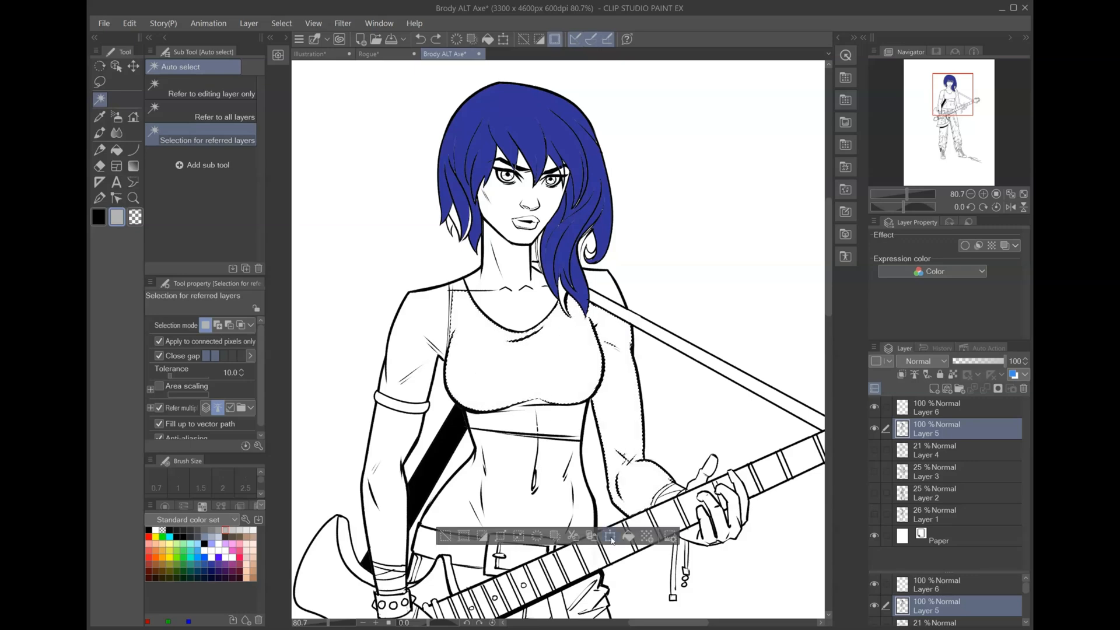
pyautogui.click(445, 535)
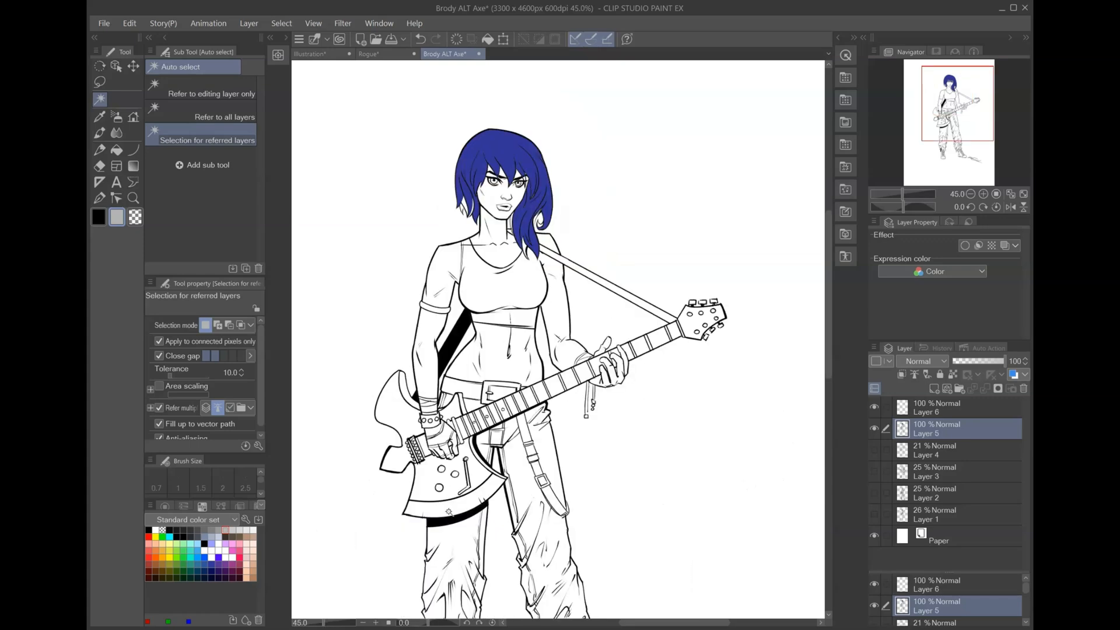
# Step: Clear all the artwork from Layer 5
pyautogui.click(449, 509)
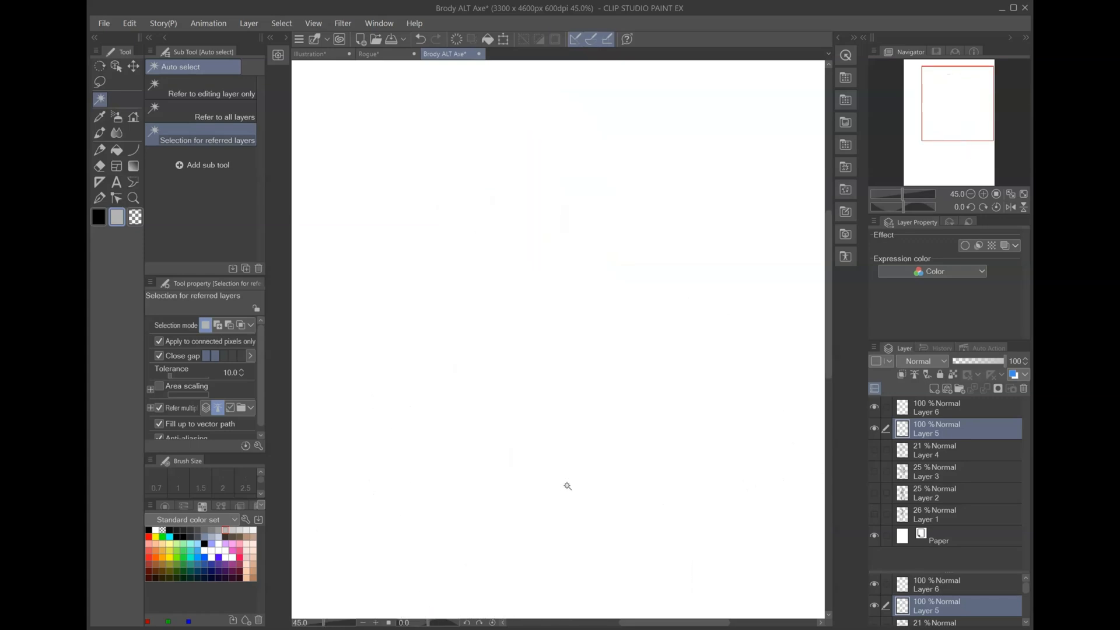
pyautogui.scroll(-1, 567, 486)
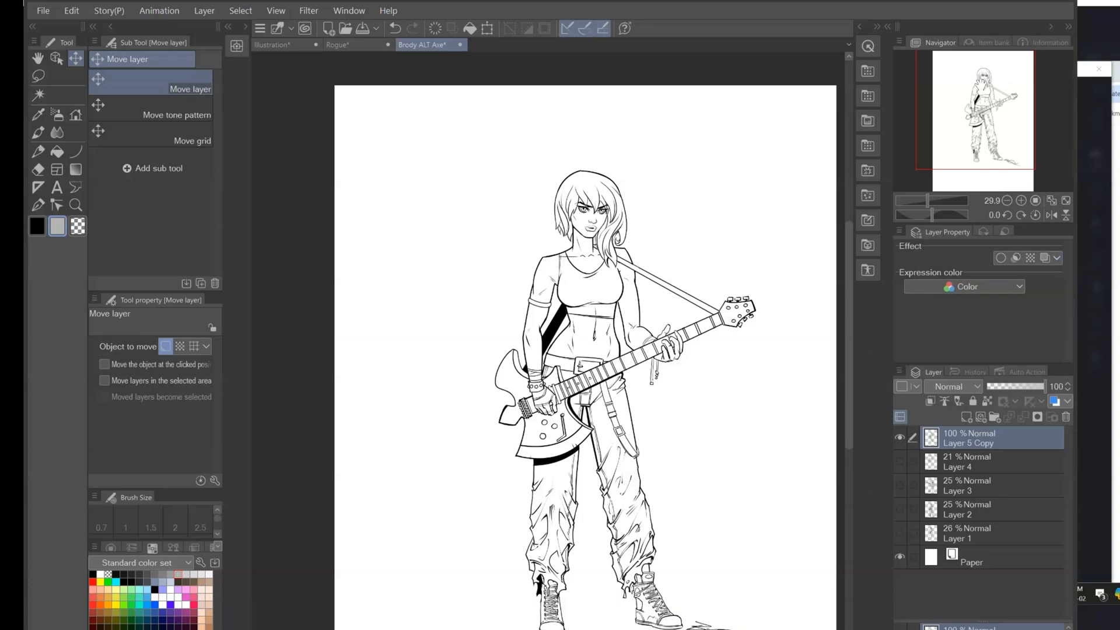
# Step: Import the Brodie Cartoon Color image from the Youtube 006 Style choise folder into the Item bank
pyautogui.moveTo(976, 76)
pyautogui.mouseDown()
pyautogui.moveTo(986, 105)
pyautogui.moveTo(980, 86)
pyautogui.moveTo(967, 94)
pyautogui.moveTo(983, 101)
pyautogui.moveTo(965, 88)
pyautogui.moveTo(983, 91)
pyautogui.mouseUp()
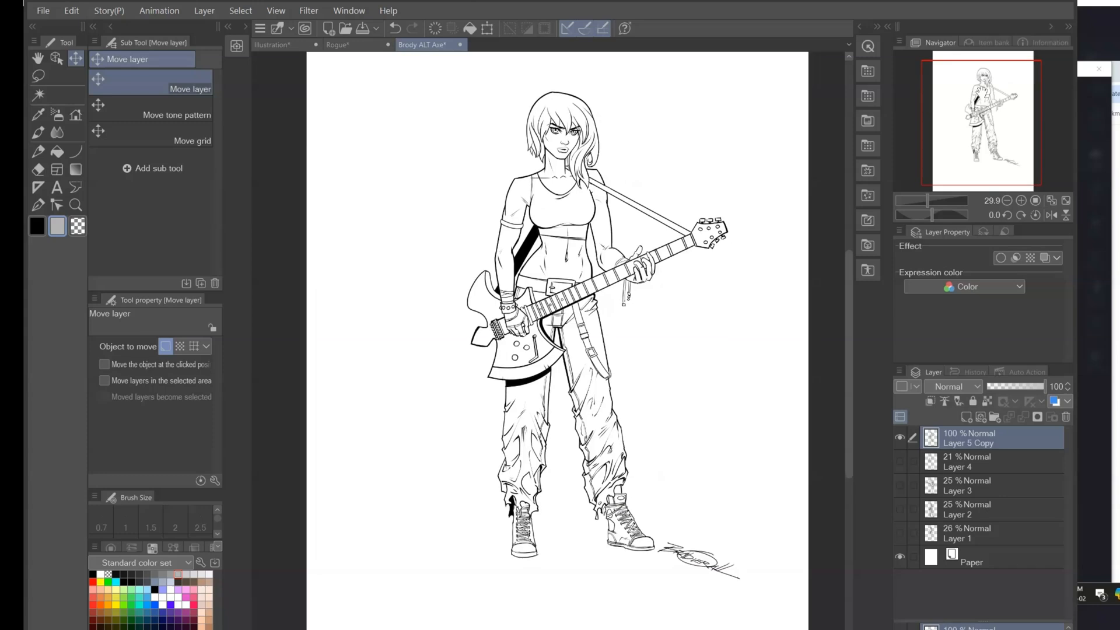
pyautogui.click(984, 44)
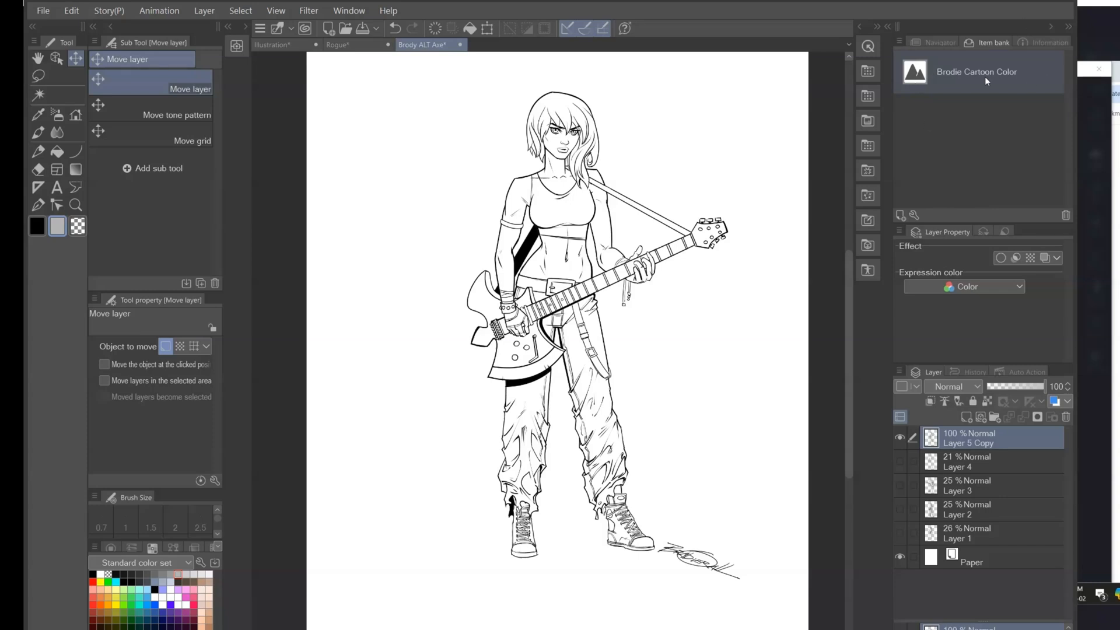
pyautogui.click(900, 215)
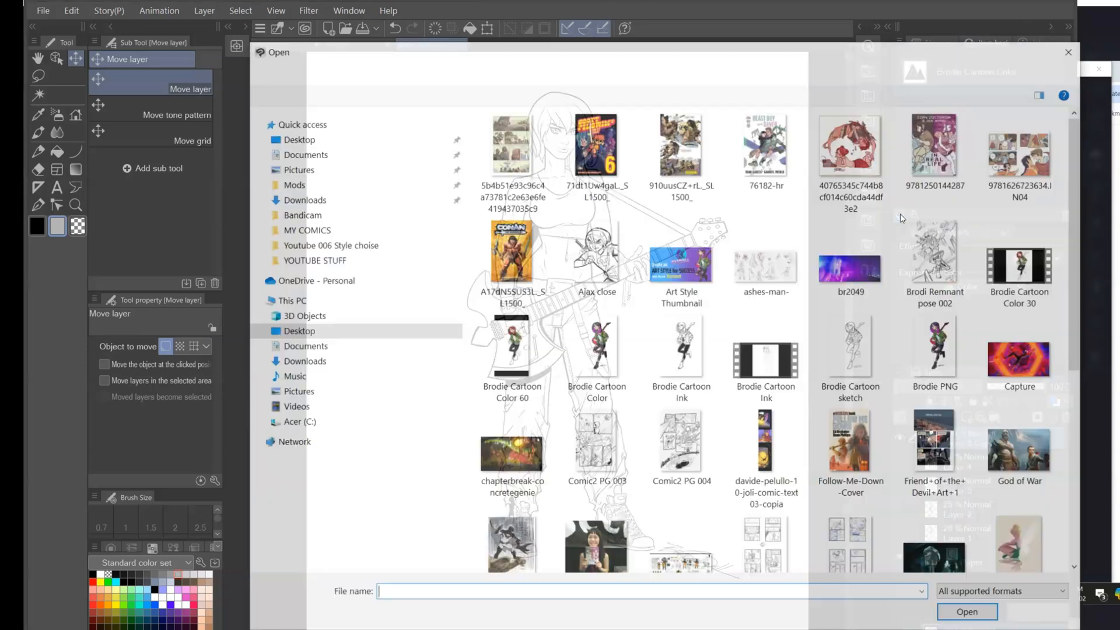
pyautogui.scroll(-3, 863, 268)
pyautogui.scroll(3, 700, 274)
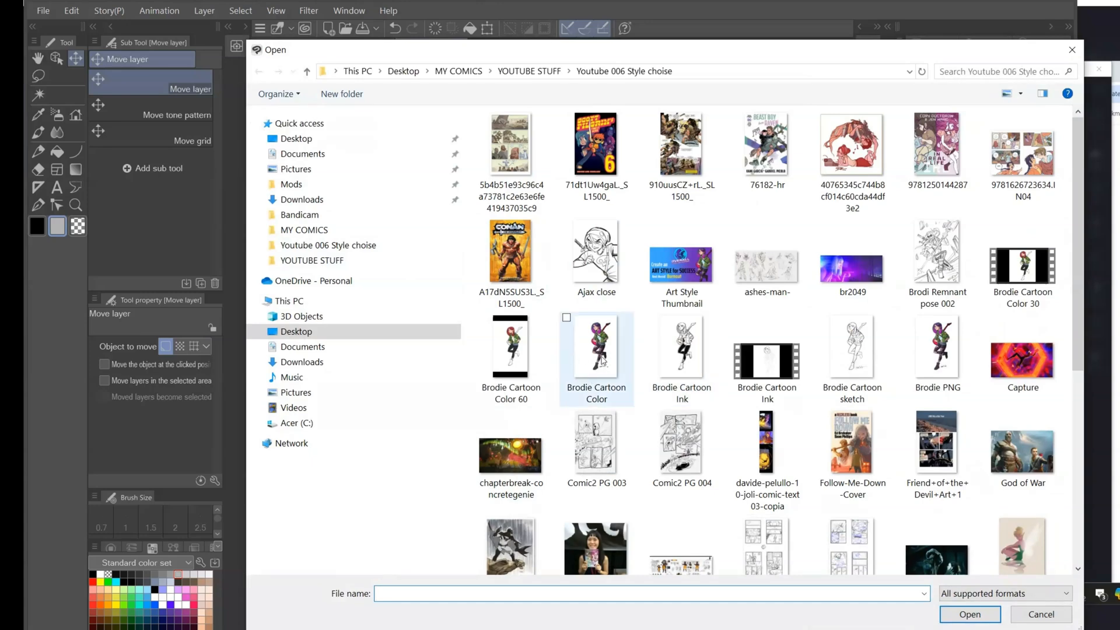
pyautogui.click(579, 363)
pyautogui.click(971, 615)
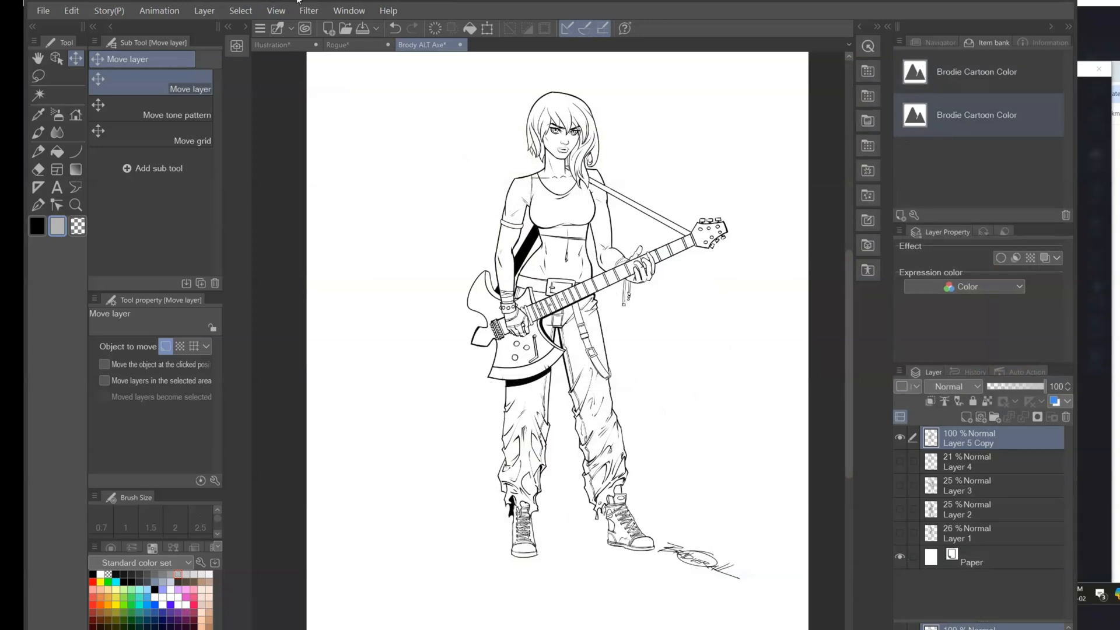
# Step: Show the coloured reference image in the Sub View palette, and place the palette at a smaller size beside the guitarist
pyautogui.click(348, 13)
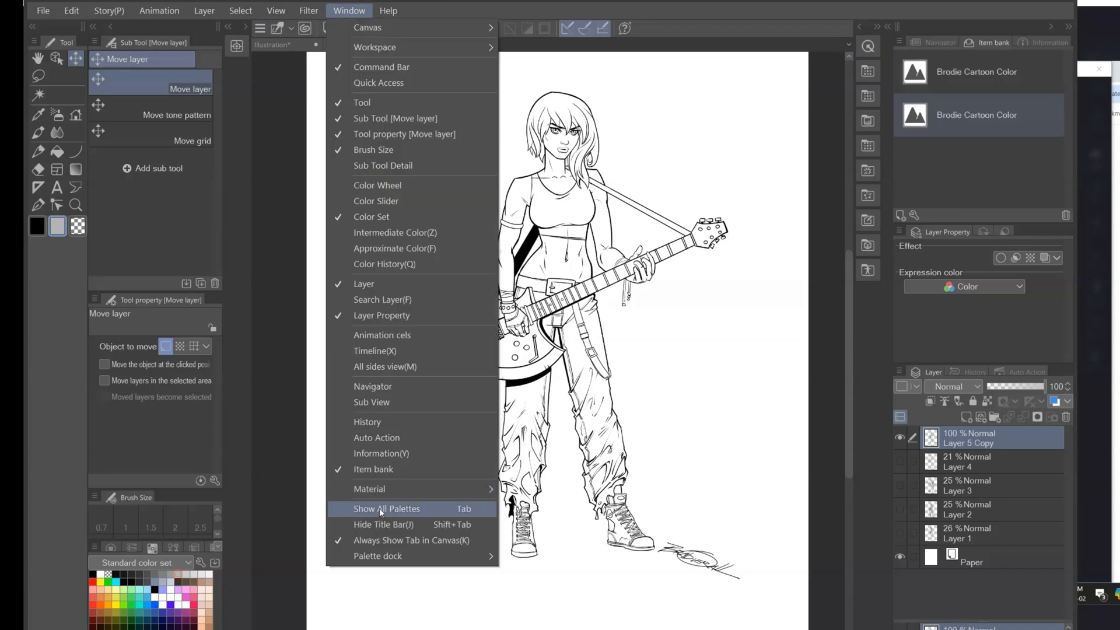
pyautogui.click(373, 404)
pyautogui.moveTo(361, 139); pyautogui.dragTo(461, 209)
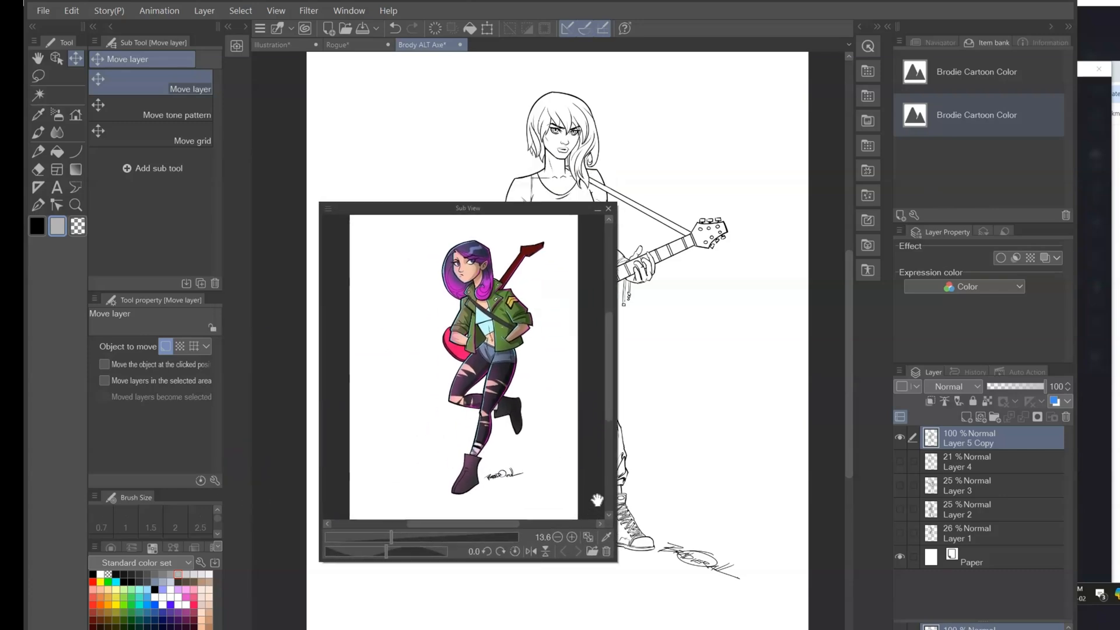
pyautogui.moveTo(531, 210); pyautogui.dragTo(404, 77)
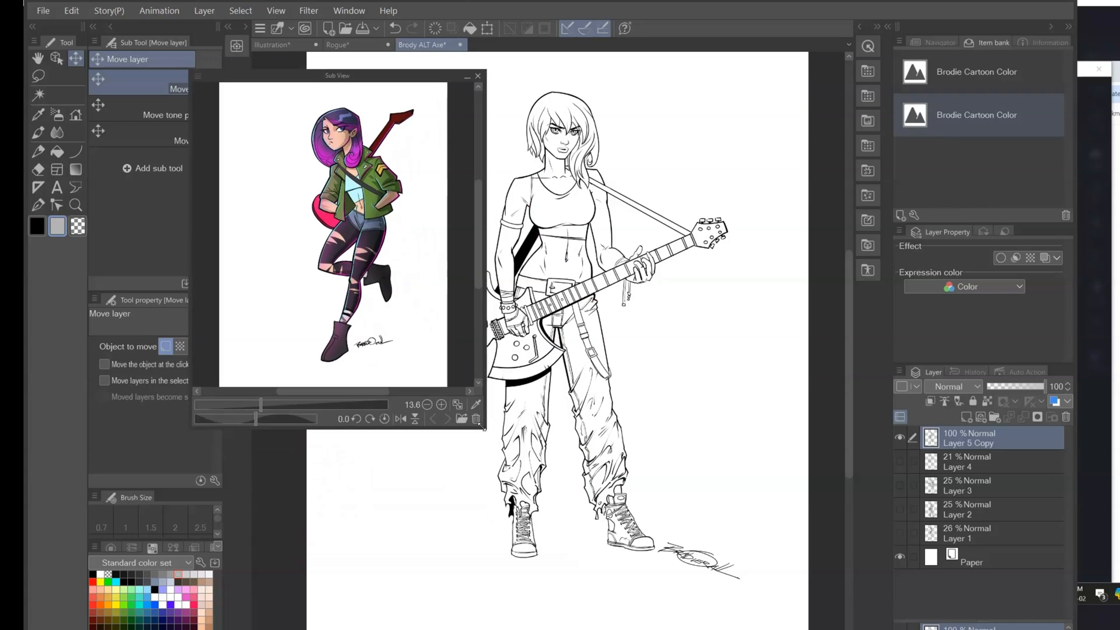
pyautogui.moveTo(484, 430); pyautogui.dragTo(429, 387)
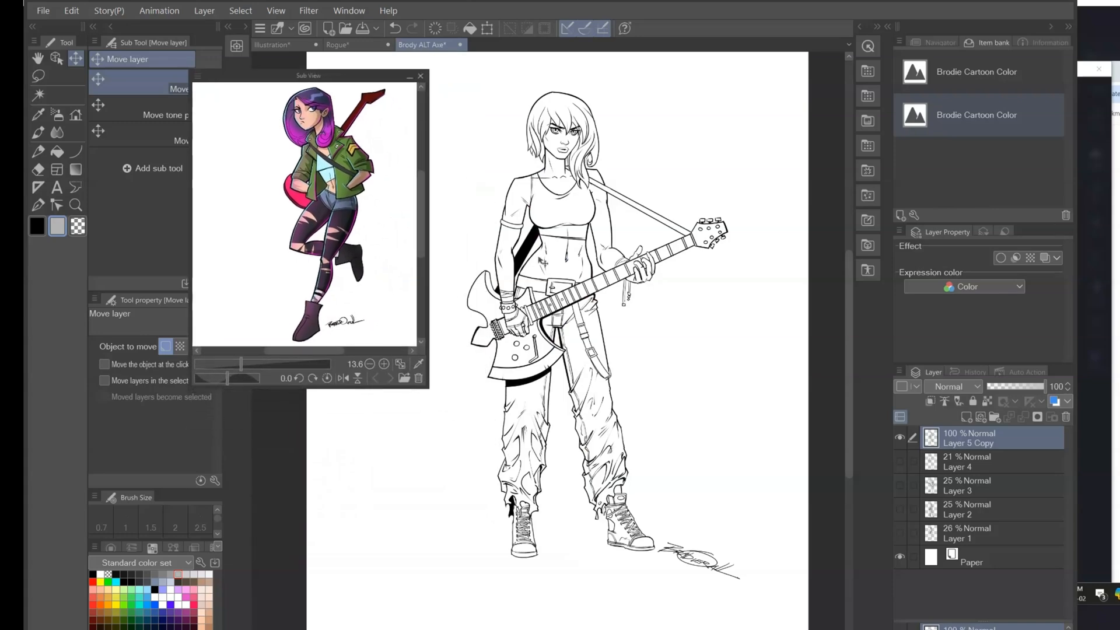
pyautogui.scroll(2, 610, 256)
pyautogui.moveTo(587, 222); pyautogui.dragTo(623, 295)
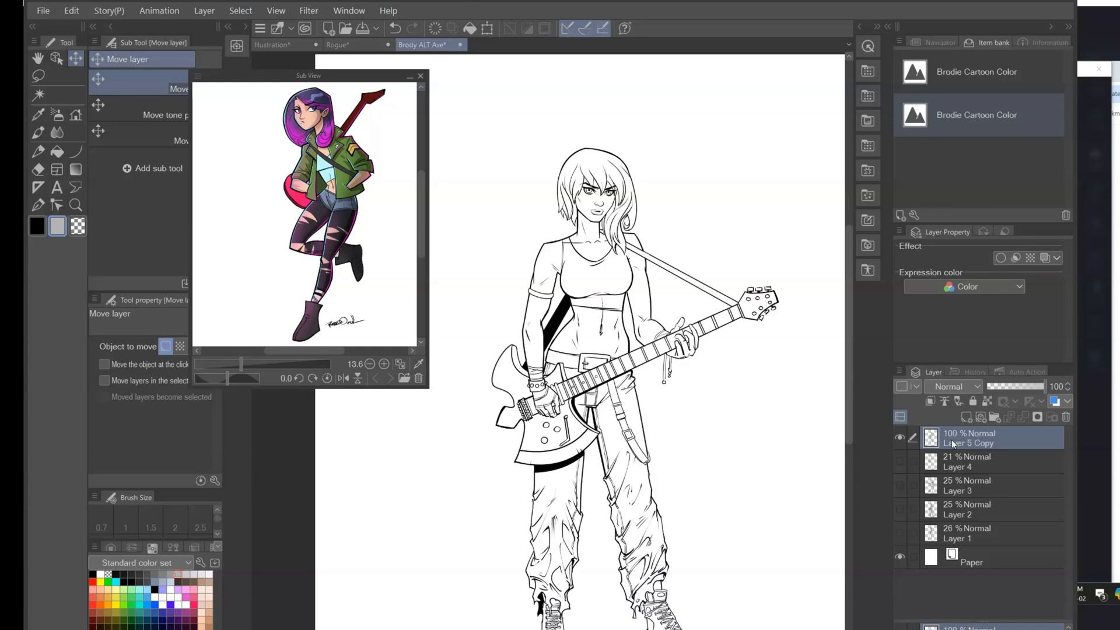
# Step: Show and hide the Layer 4 sketch, and rename the Layer 5 Copy layer as BRODIE
pyautogui.click(900, 464)
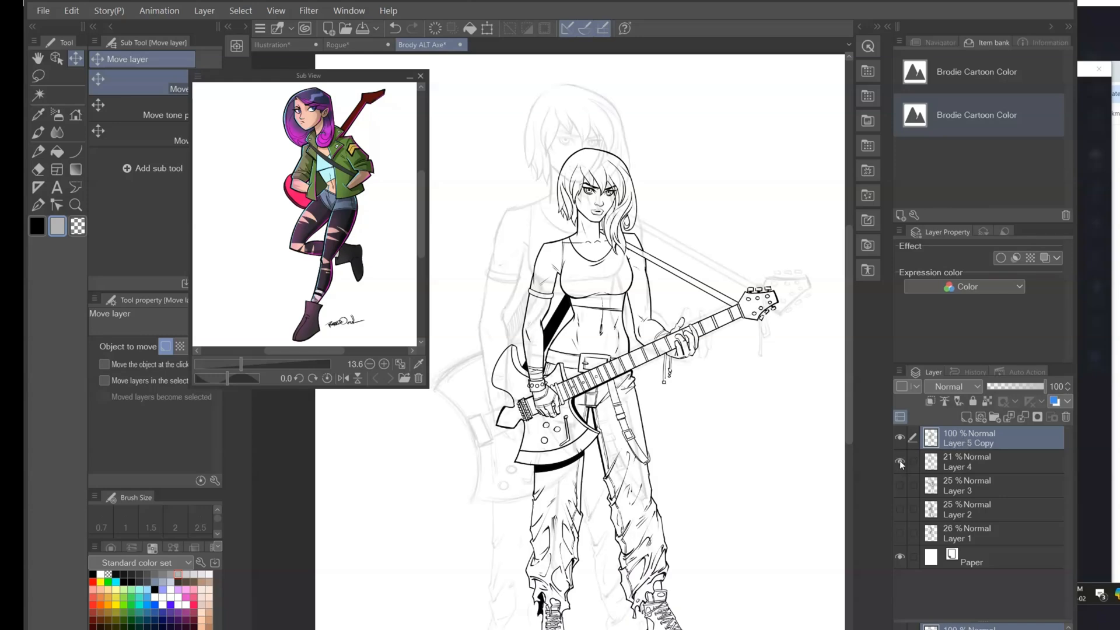
pyautogui.click(900, 463)
pyautogui.doubleClick(966, 445)
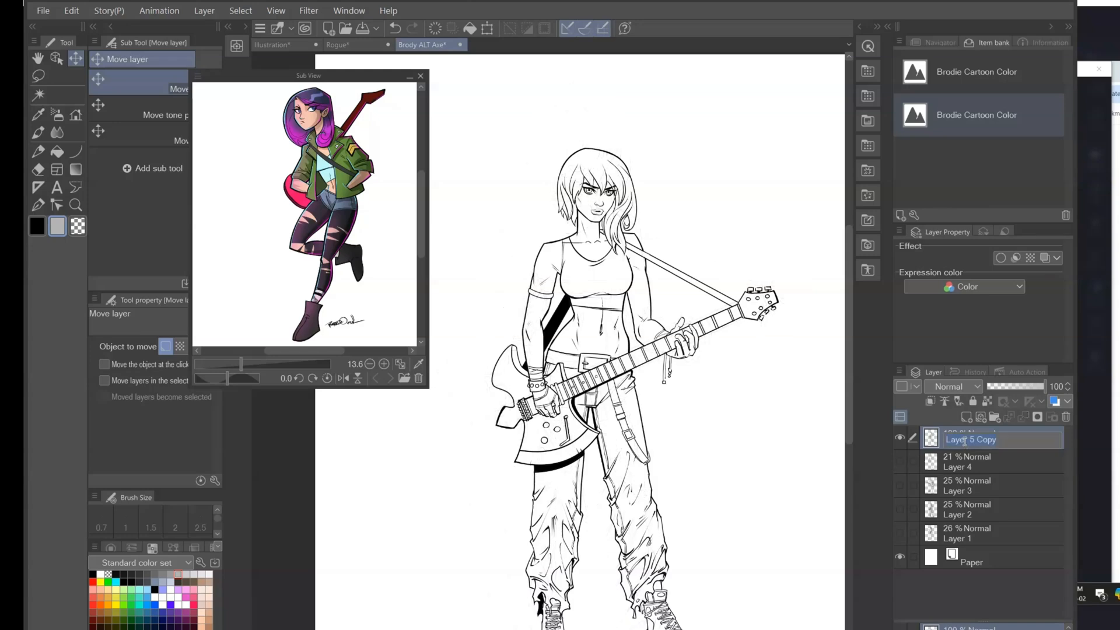
pyautogui.write('BRODIE')
pyautogui.press('Return')
# Step: Examine the sketches on Layers 1 to 4 with the BRODIE layer hidden, and restore BRODIE as the only visible drawing layer
pyautogui.click(902, 461)
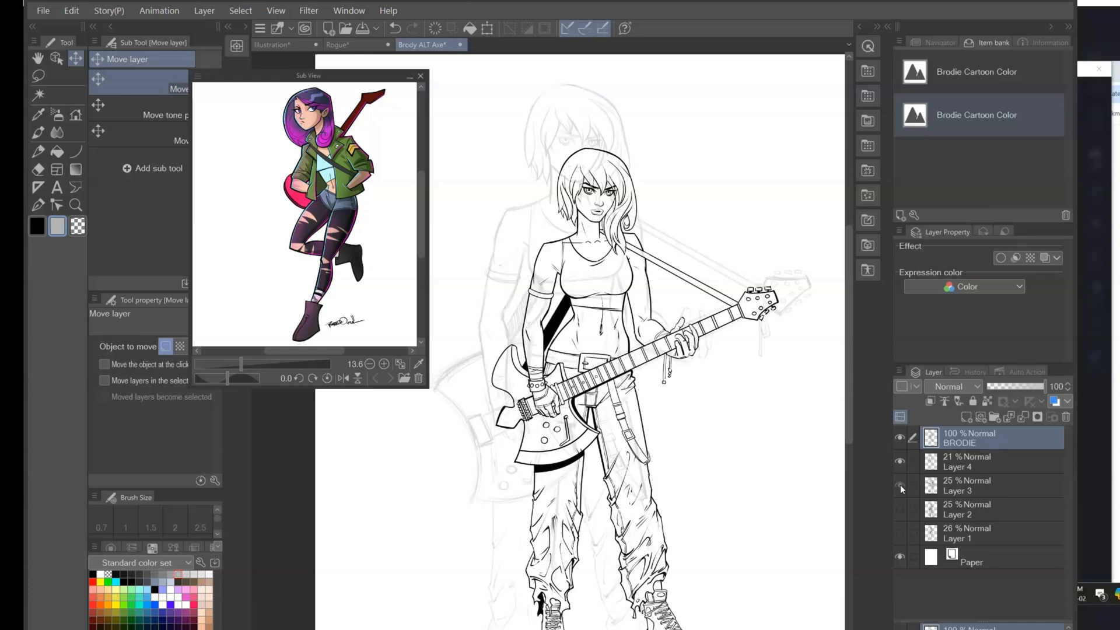
pyautogui.click(901, 485)
pyautogui.click(899, 438)
pyautogui.click(901, 509)
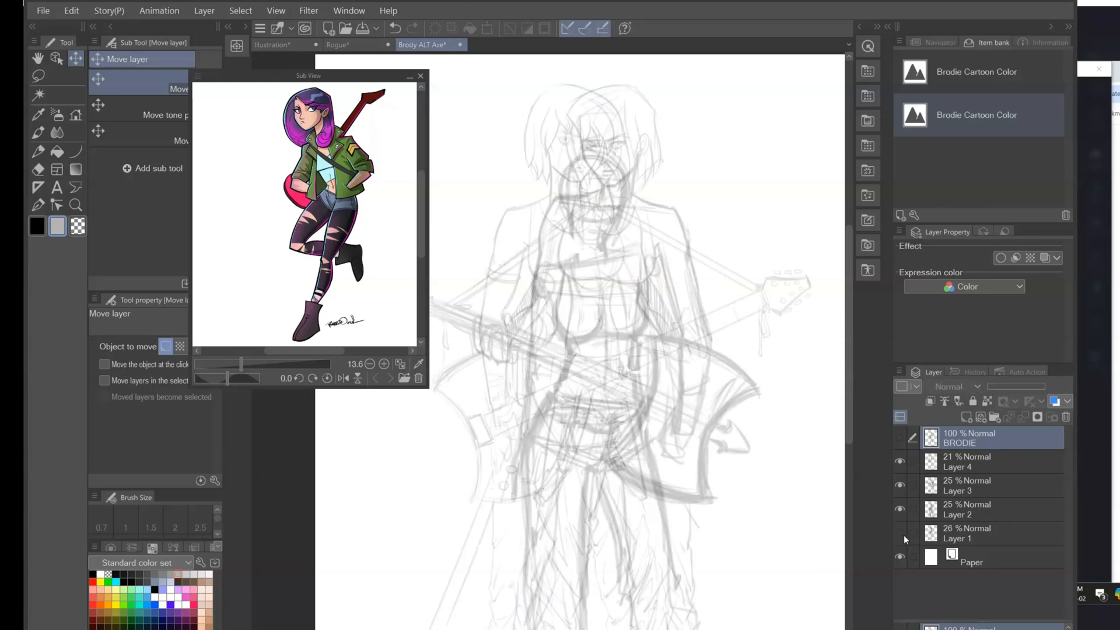
pyautogui.click(901, 533)
pyautogui.click(899, 510)
pyautogui.click(899, 485)
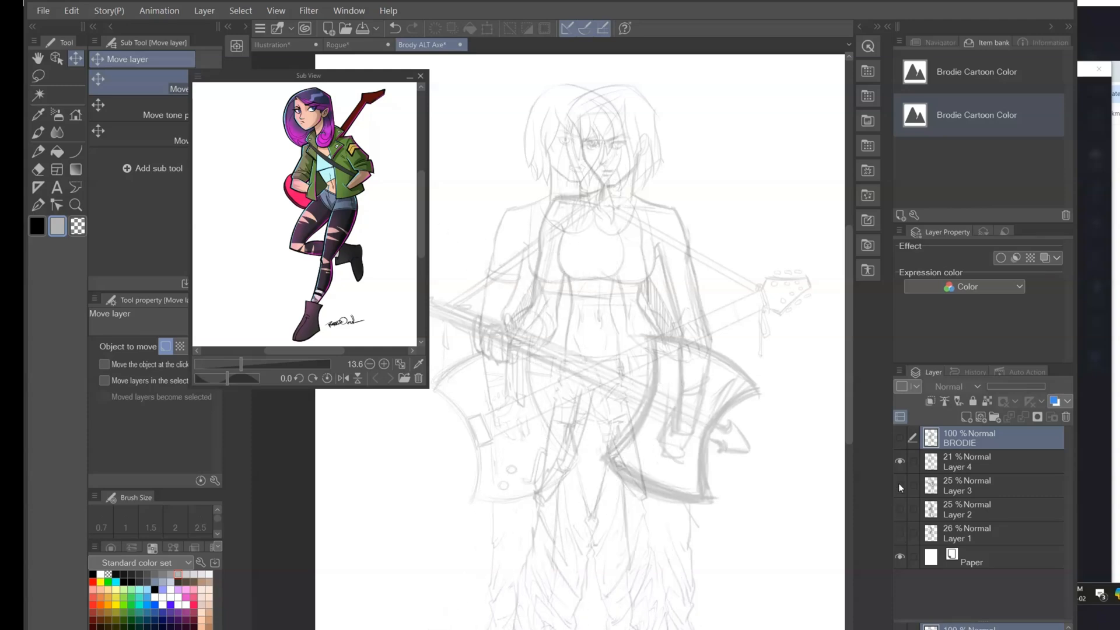
pyautogui.click(898, 461)
pyautogui.click(898, 437)
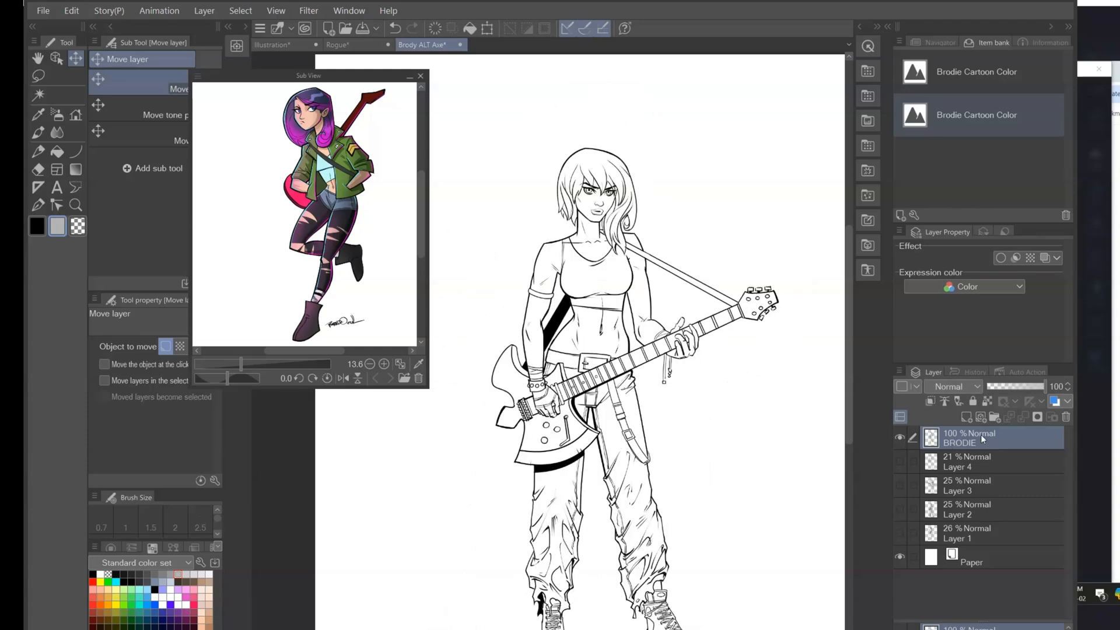
# Step: Duplicate the BRODIE layer, rename the copy as BRODIE INK, and keep that copy as the active layer
pyautogui.rightClick(985, 440)
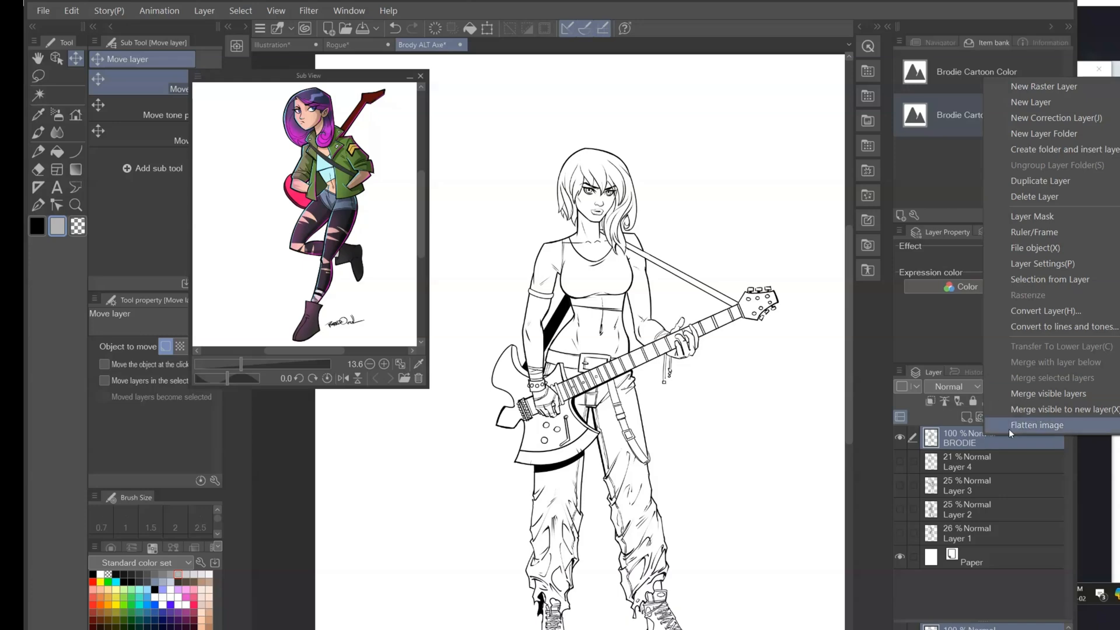
pyautogui.click(1055, 180)
pyautogui.doubleClick(981, 443)
pyautogui.moveTo(986, 437); pyautogui.dragTo(980, 437)
pyautogui.press('BackSpace')
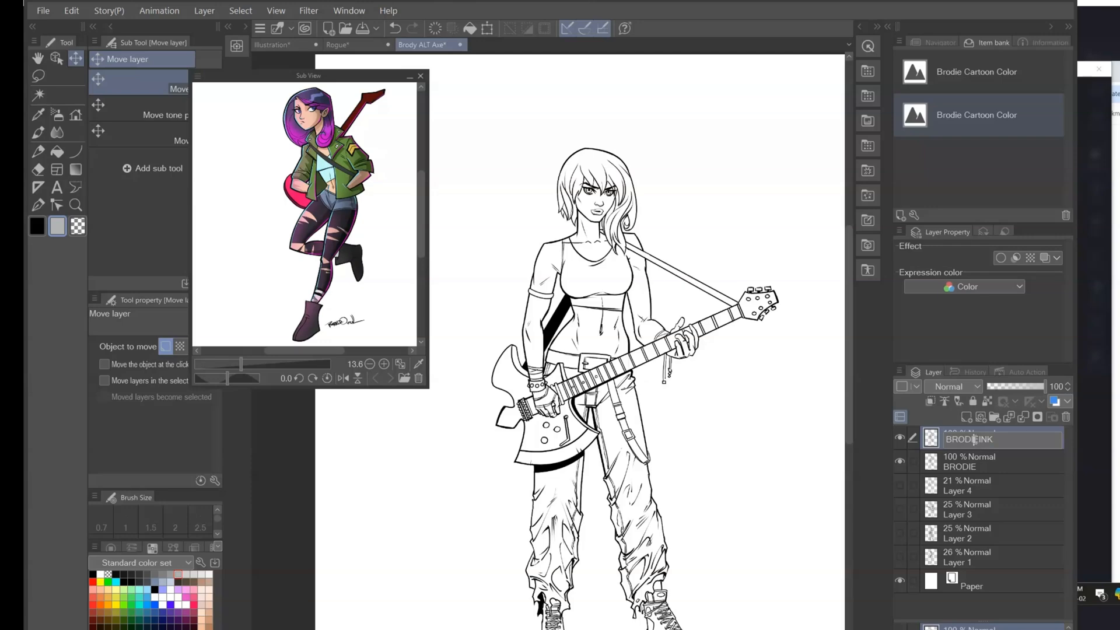
pyautogui.click(980, 439)
pyautogui.press('Return')
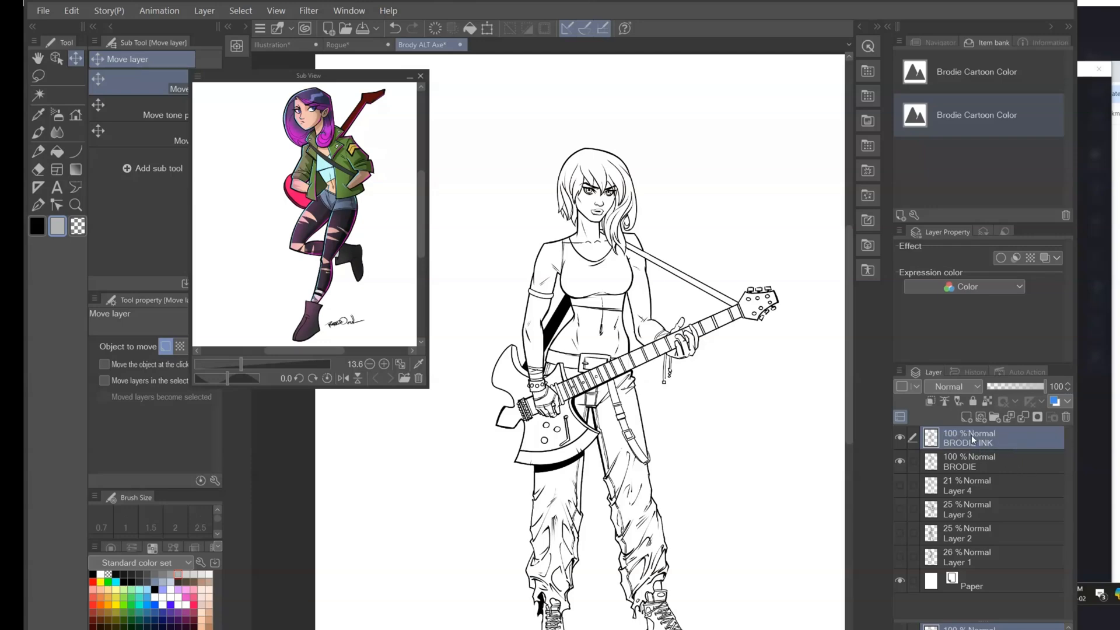
pyautogui.click(964, 461)
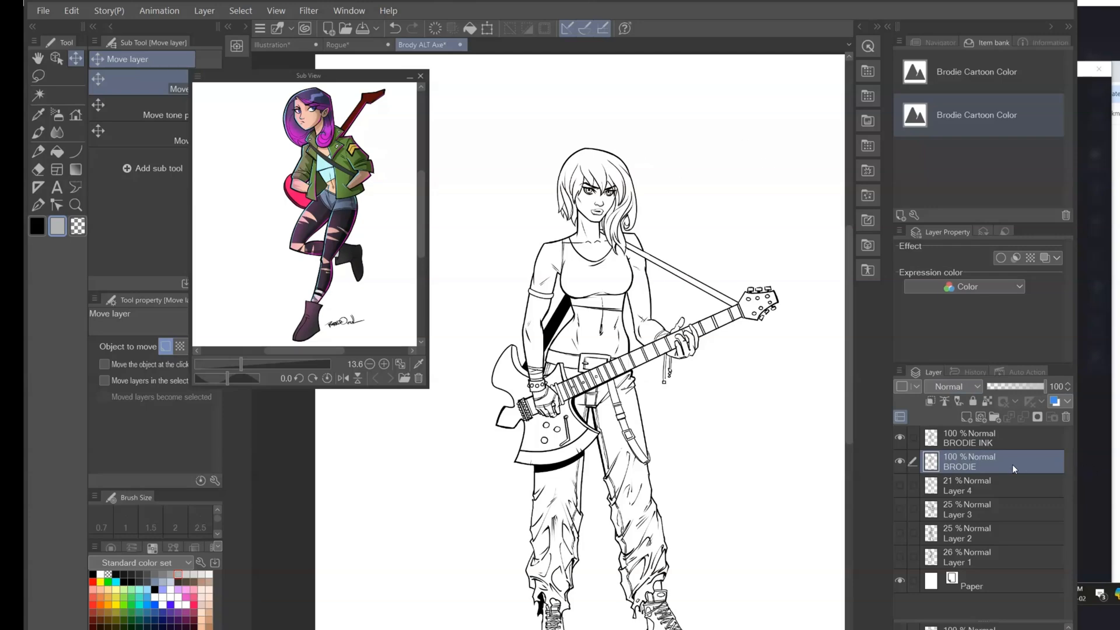
pyautogui.click(1003, 441)
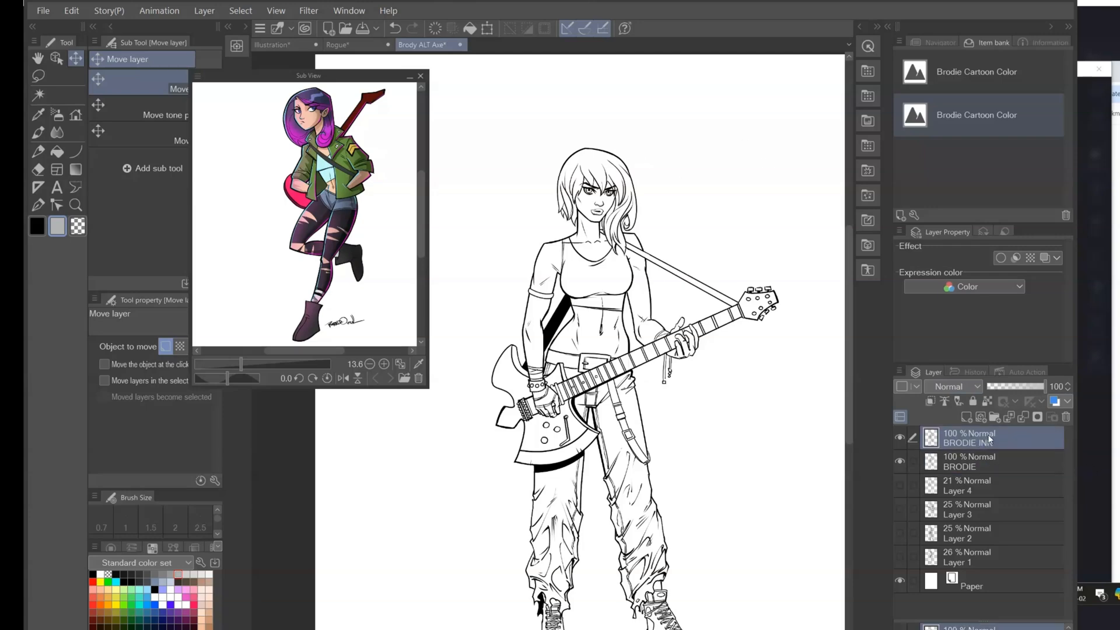
# Step: Lock the BRODIE INK layer, and try shifting the BRODIE layer's drawing sideways before undoing the move
pyautogui.click(973, 401)
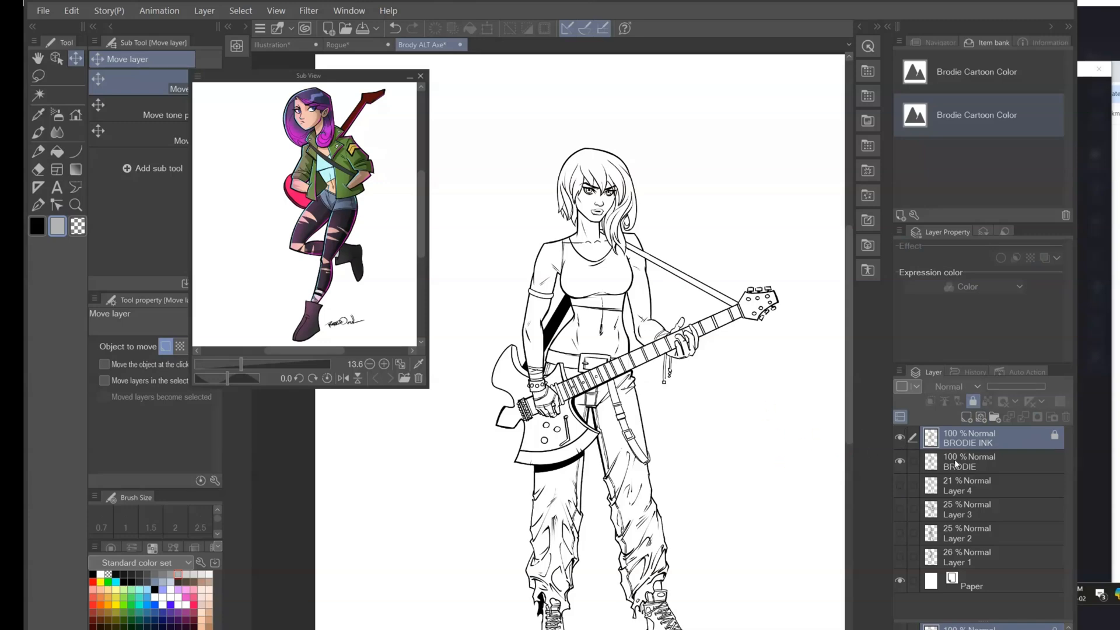
pyautogui.click(986, 470)
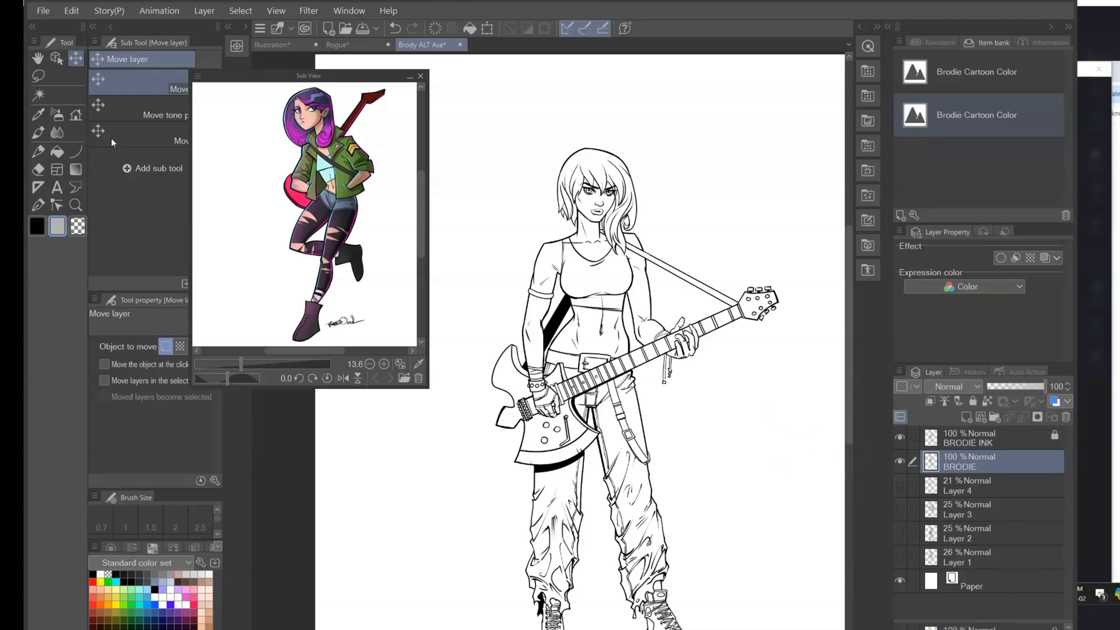
pyautogui.moveTo(538, 409); pyautogui.dragTo(605, 416)
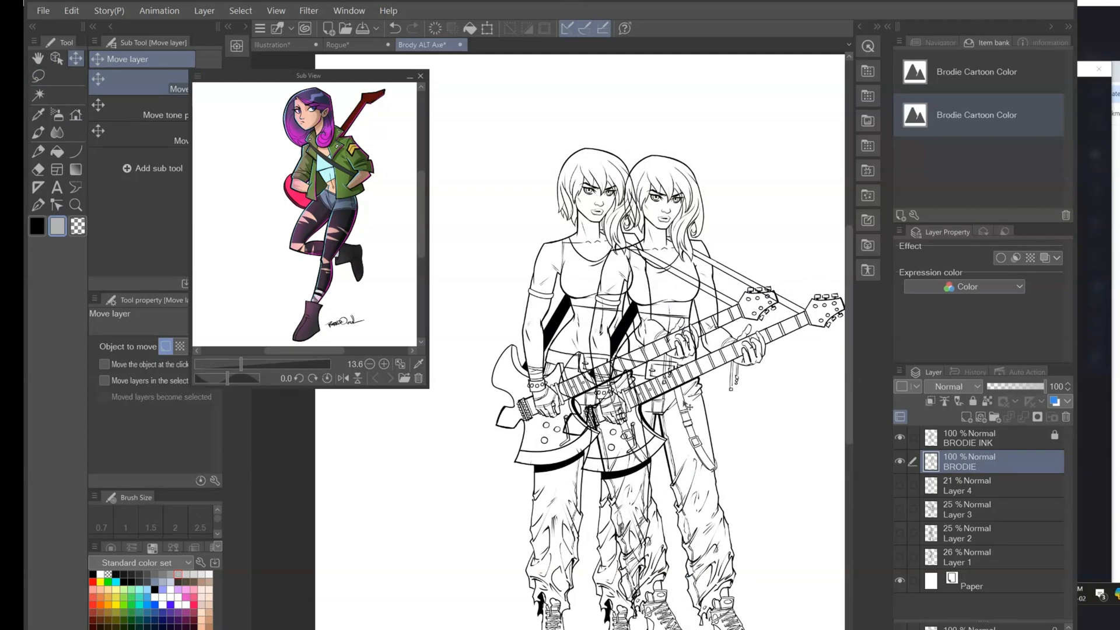
pyautogui.hotkey('ctrl', 'z')
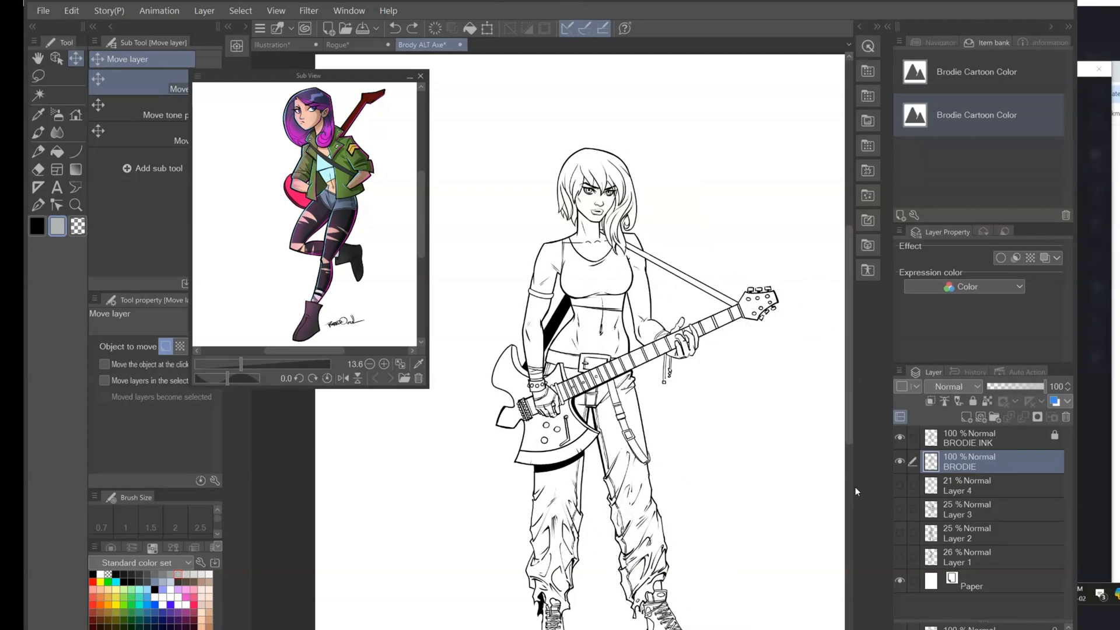
# Step: Rename the BRODIE layer beneath the locked ink layer as BRODIE COLOR
pyautogui.doubleClick(978, 466)
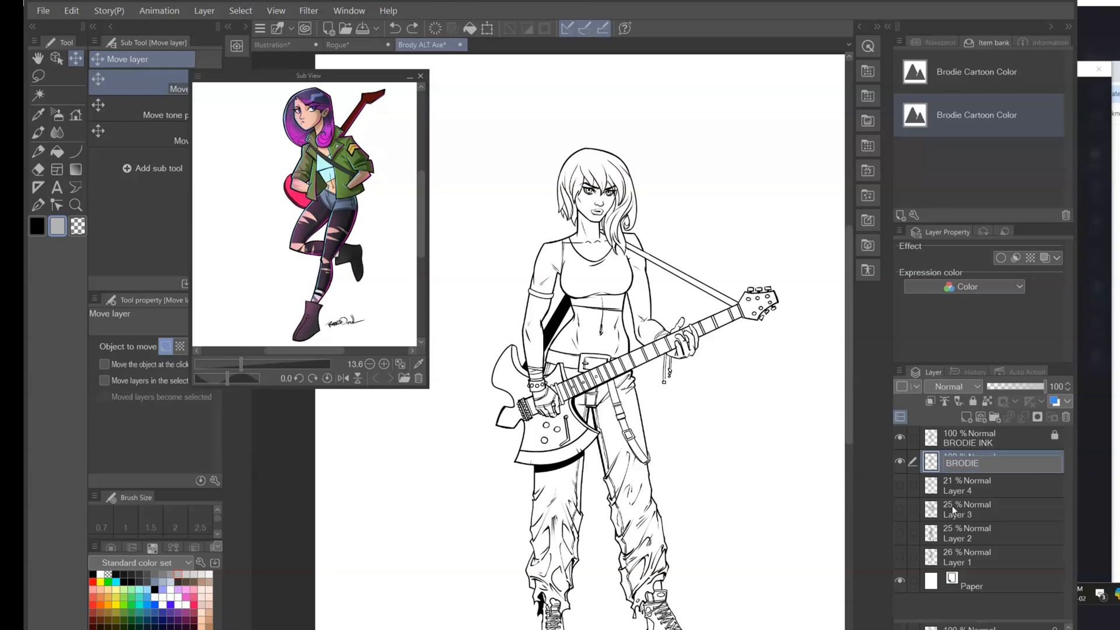
pyautogui.write('COLOR')
pyautogui.press('Return')
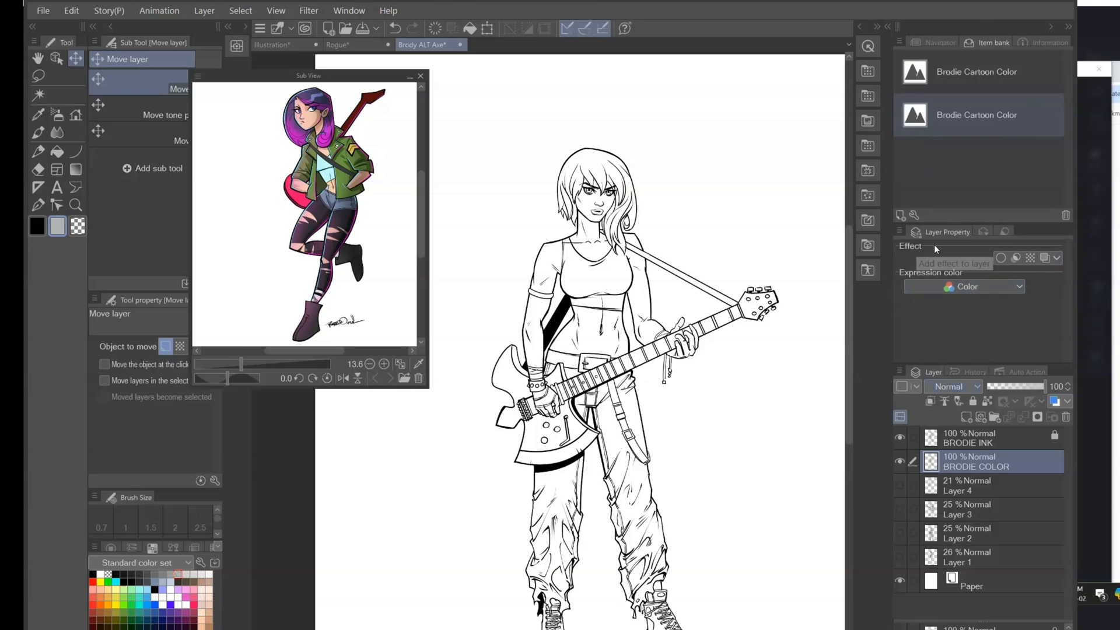
# Step: Switch the BRODIE COLOR layer's expression color to Gray and back to Color
pyautogui.click(1019, 286)
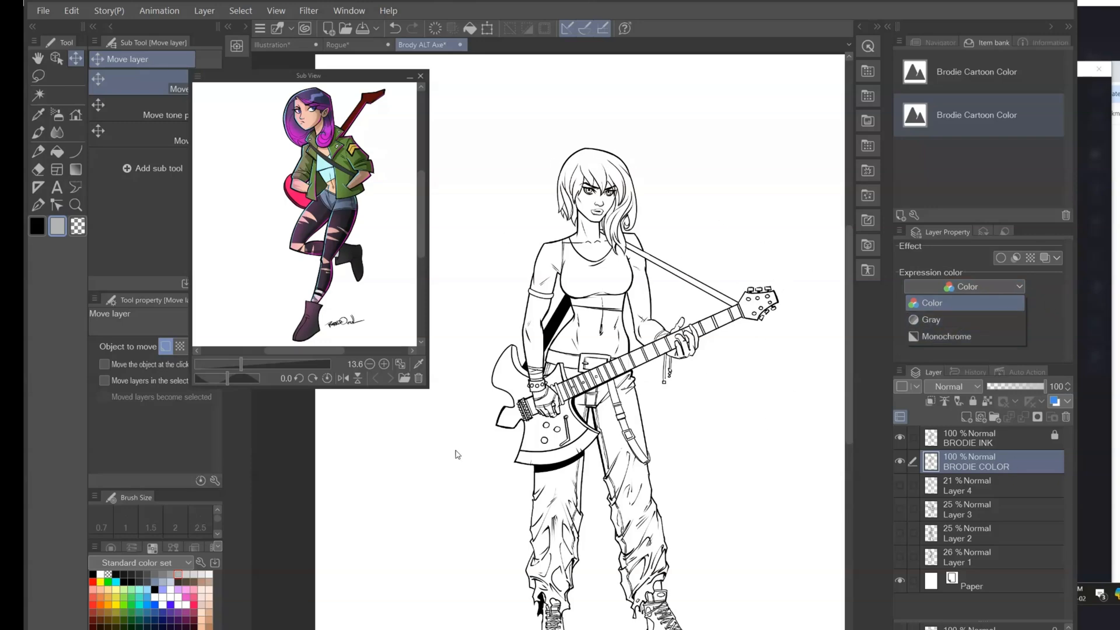
pyautogui.click(939, 321)
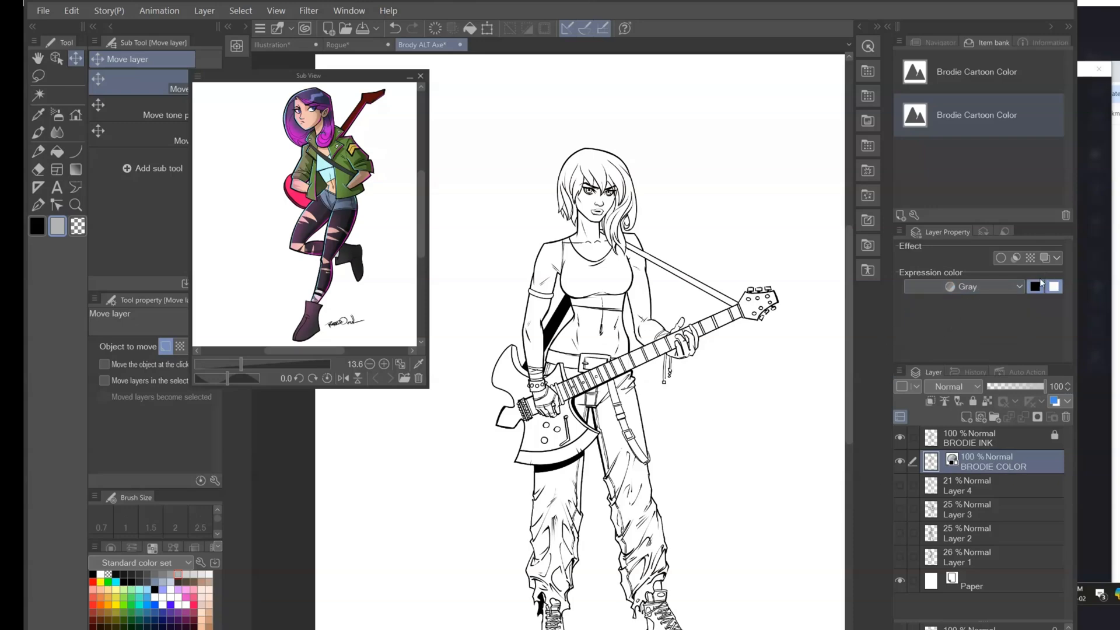
pyautogui.click(1017, 286)
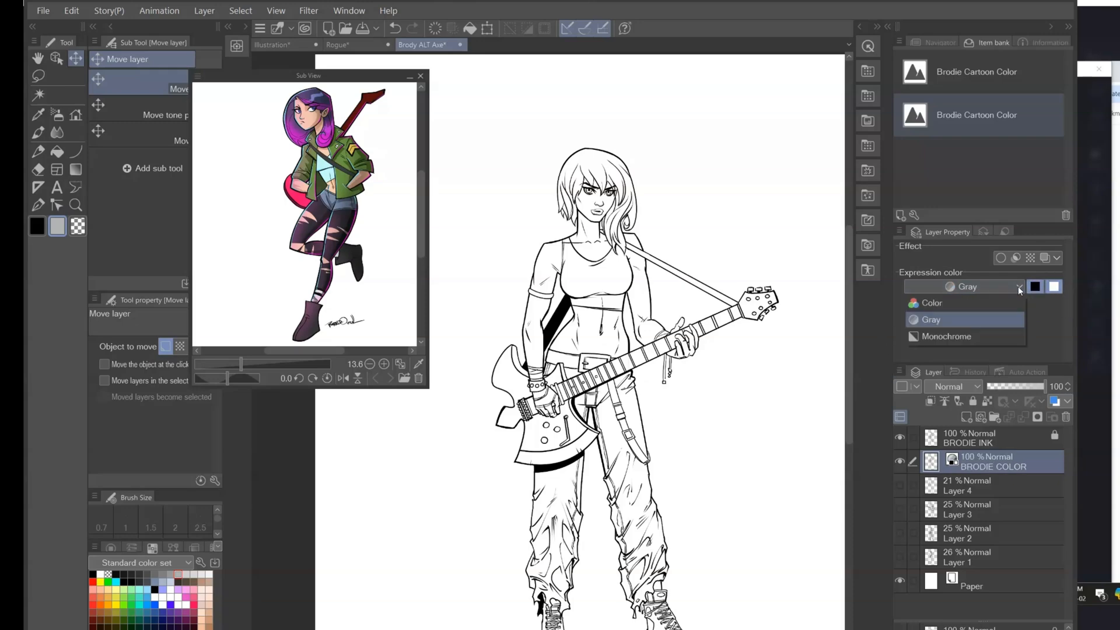
pyautogui.click(947, 304)
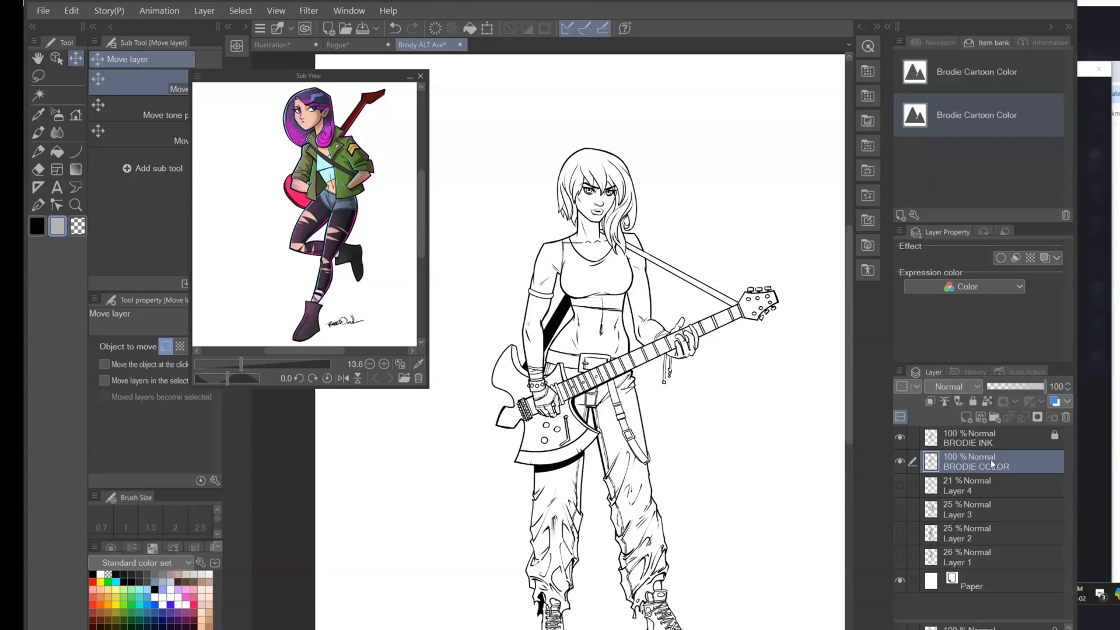
# Step: Sample the jacket's green and then the top's light blue from the reference image with the Eyedropper
pyautogui.click(39, 115)
pyautogui.scroll(3, 337, 202)
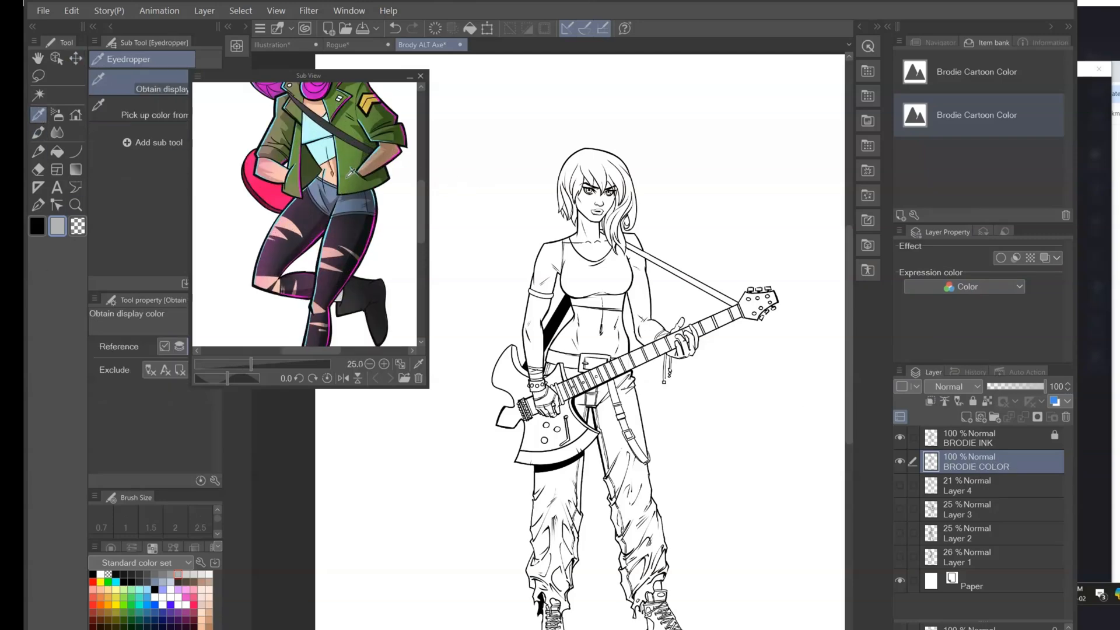
pyautogui.moveTo(353, 140); pyautogui.dragTo(349, 298)
pyautogui.click(355, 293)
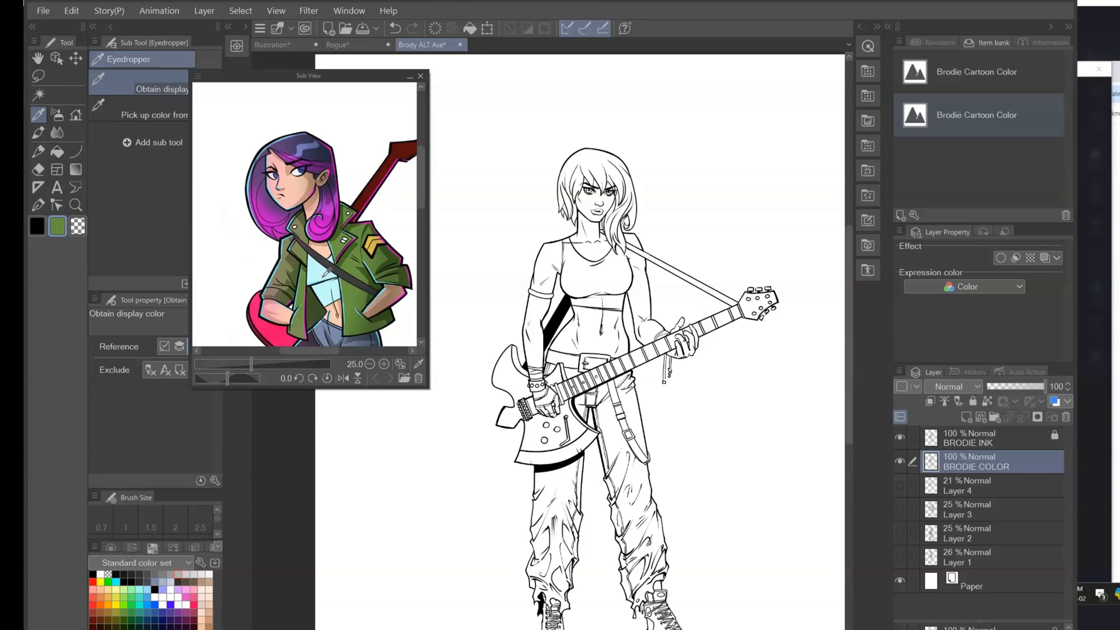
pyautogui.click(324, 271)
# Step: Auto-select the lower band of the guitarist's crop top, fill it with the sampled light blue, and deselect
pyautogui.click(38, 94)
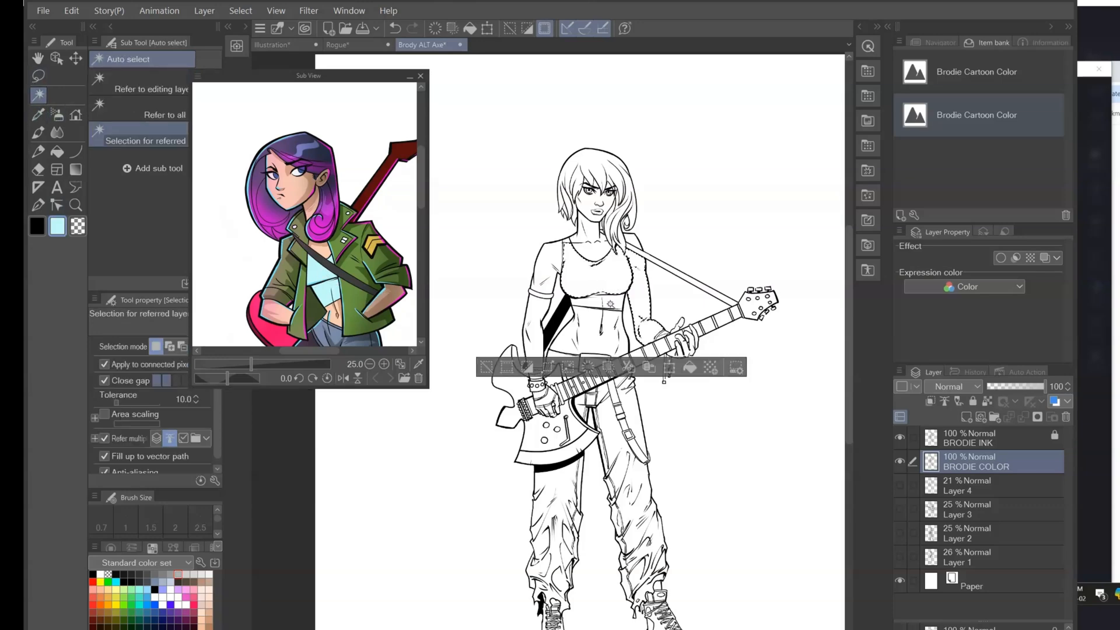
pyautogui.hotkey('ctrl', 'z')
pyautogui.click(615, 303)
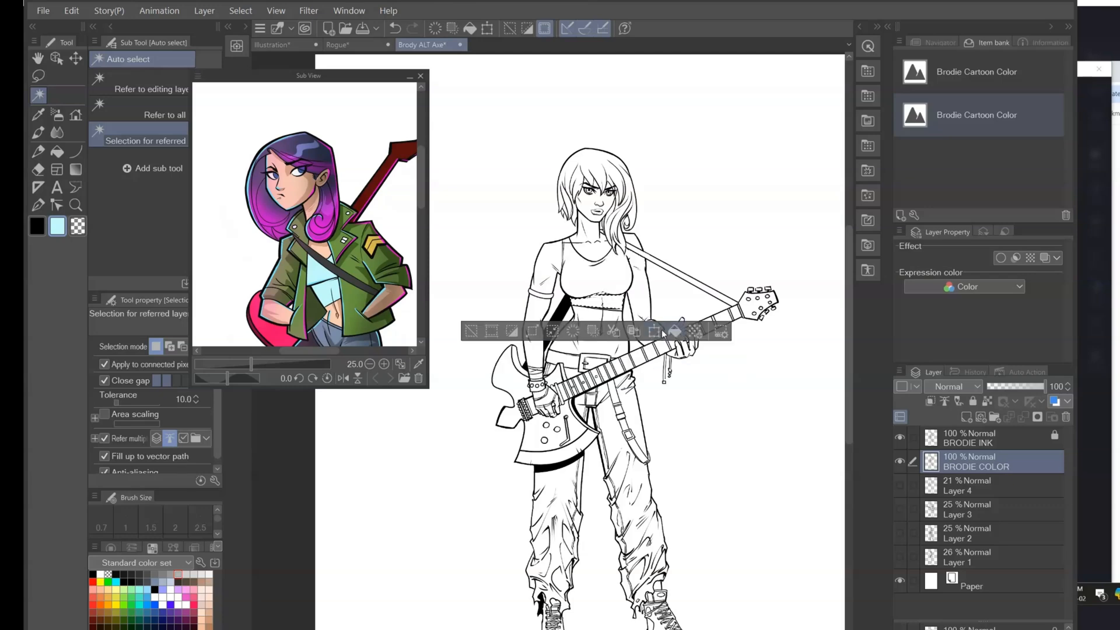
pyautogui.click(471, 331)
pyautogui.scroll(4, 610, 248)
pyautogui.scroll(2, 611, 248)
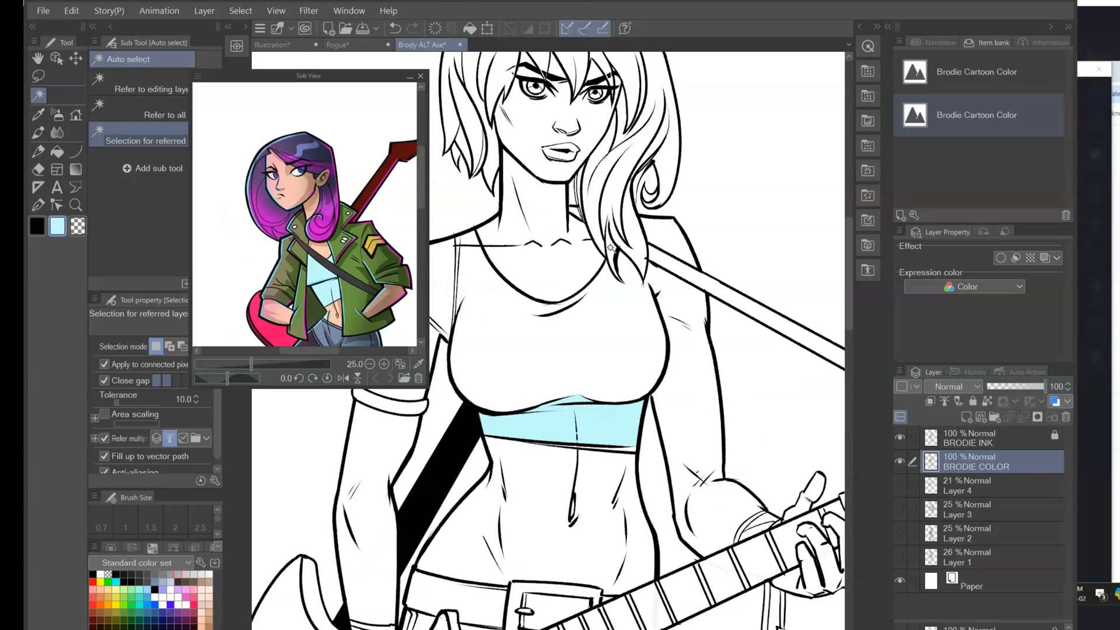
# Step: Close the gap in the crop top's outline beside the hair with a short black Turnip pen stroke
pyautogui.click(40, 206)
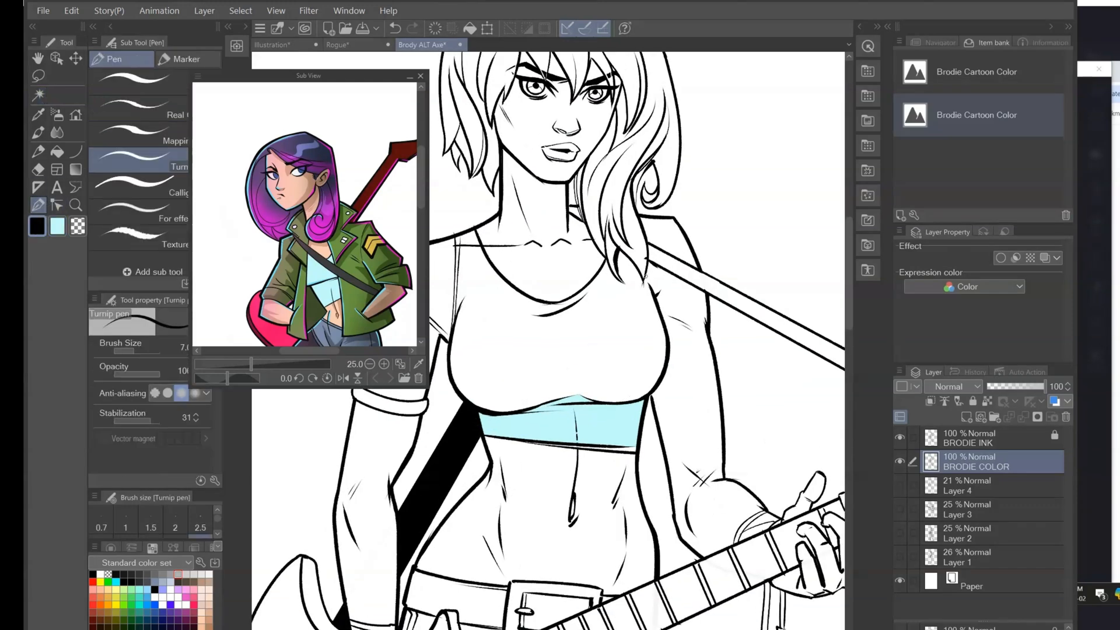
pyautogui.hotkey('ctrl', 'z')
pyautogui.moveTo(646, 278); pyautogui.dragTo(650, 290)
# Step: Auto-select the upper part of the crop top and fill it with the light blue sampled from the reference image
pyautogui.click(38, 95)
pyautogui.click(618, 349)
pyautogui.click(635, 434)
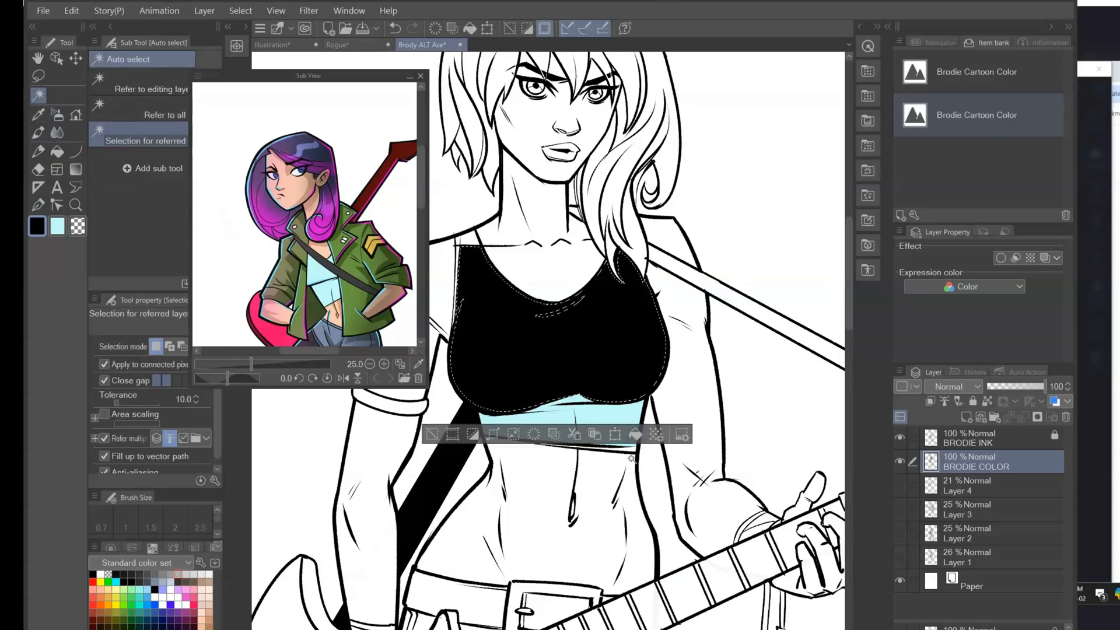
pyautogui.hotkey('ctrl', 'z')
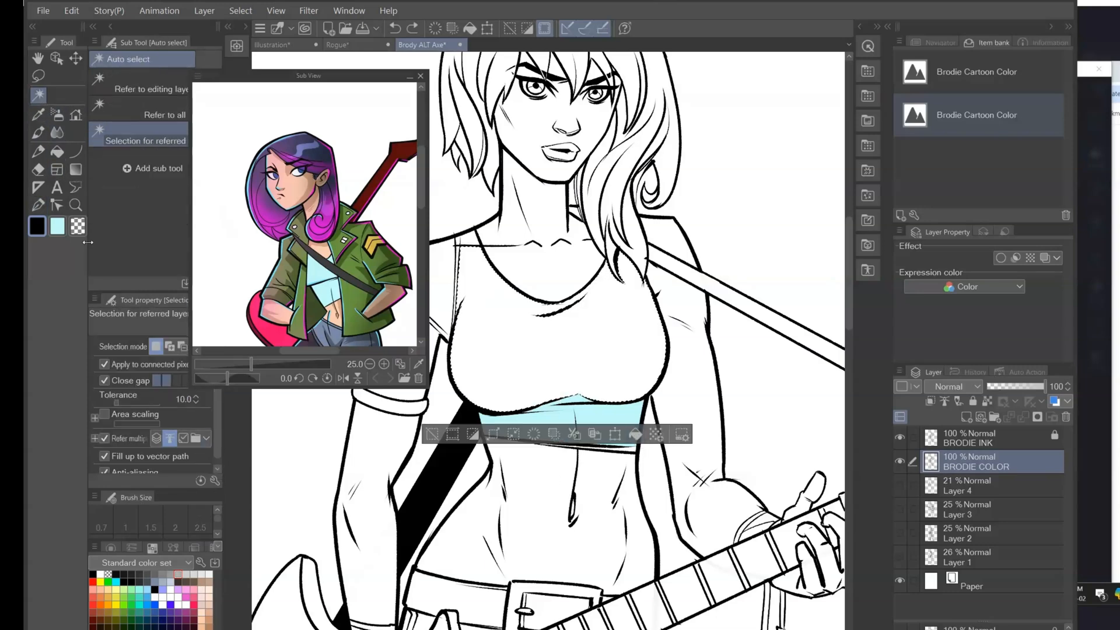
pyautogui.click(38, 114)
pyautogui.click(333, 277)
pyautogui.click(38, 94)
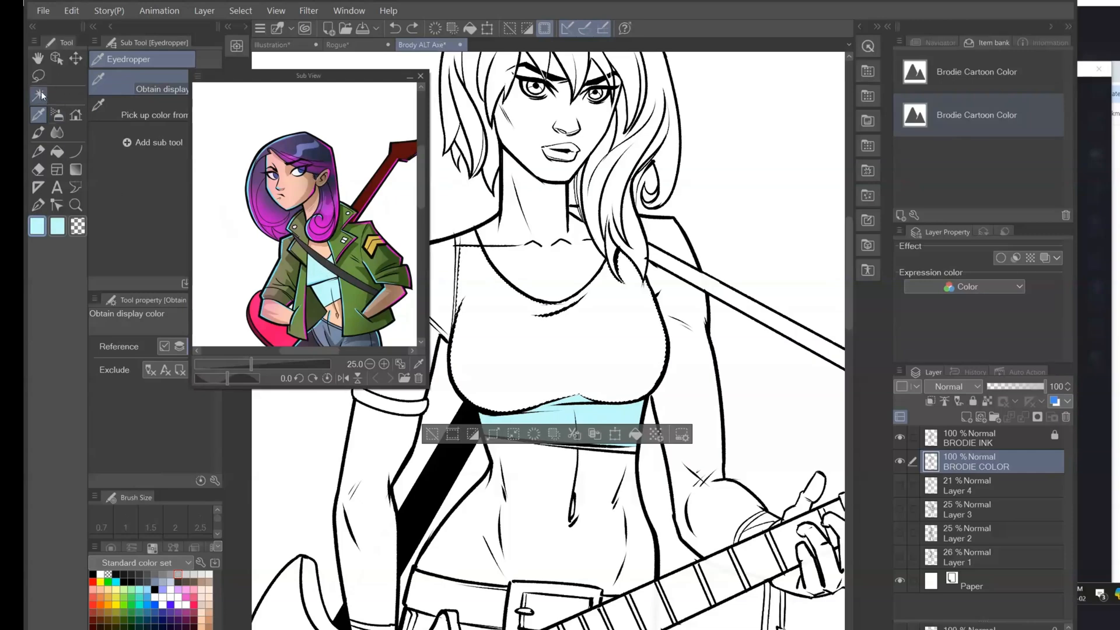
pyautogui.click(636, 435)
pyautogui.click(432, 434)
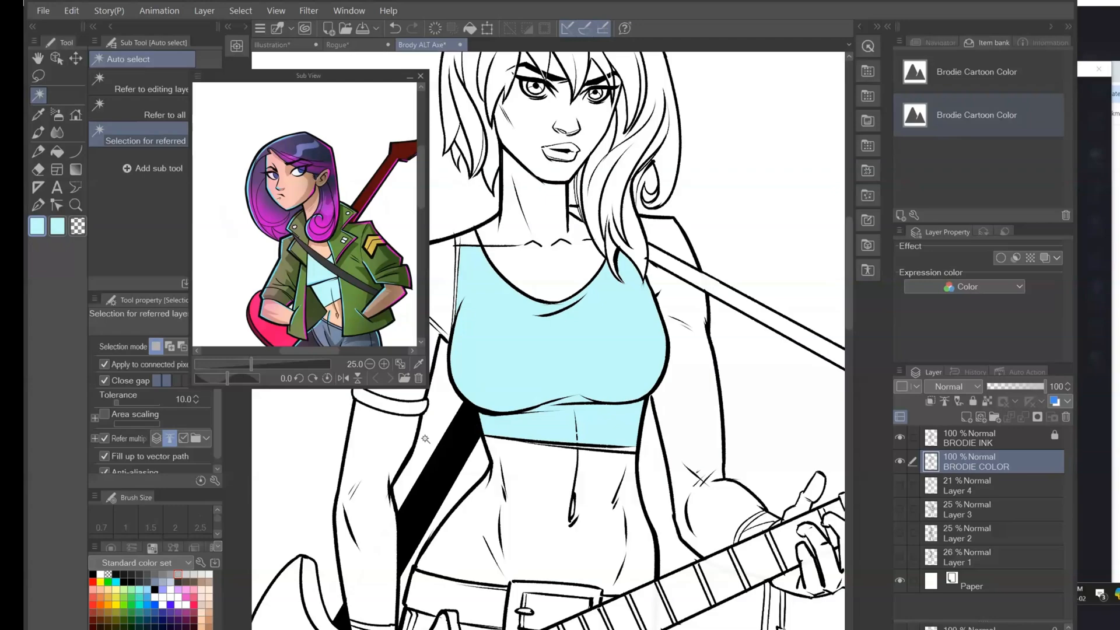
# Step: Fill the guitarist's face, neck and arms with a peach skin colour on the BRODIE COLOR layer
pyautogui.moveTo(597, 344); pyautogui.dragTo(609, 200)
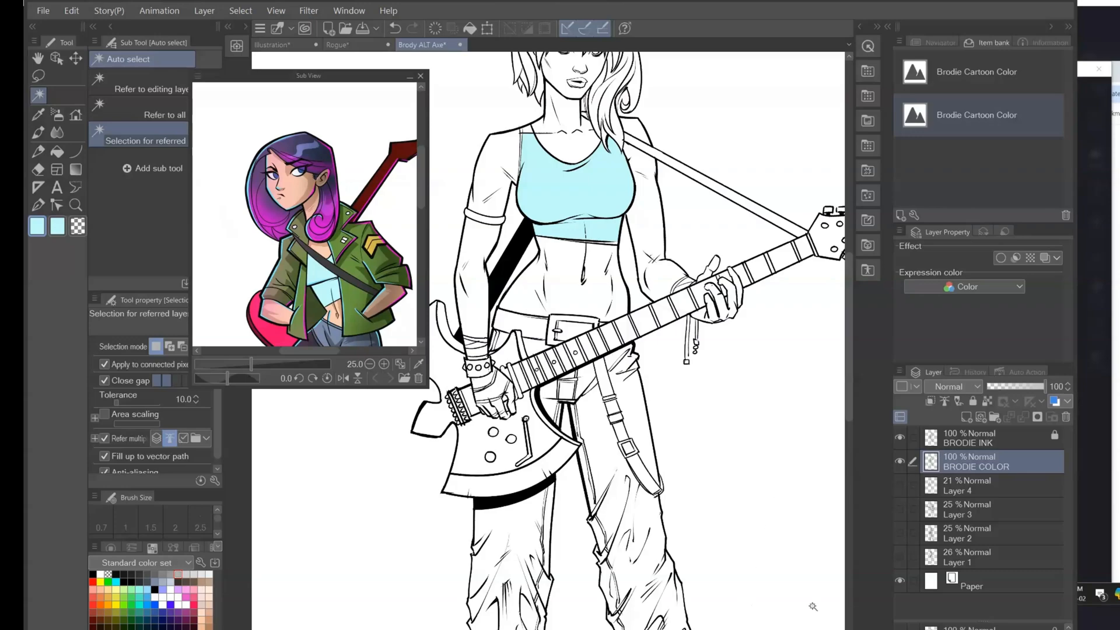
pyautogui.moveTo(671, 306)
pyautogui.mouseDown()
pyautogui.moveTo(671, 388)
pyautogui.moveTo(660, 332)
pyautogui.moveTo(674, 303)
pyautogui.mouseUp()
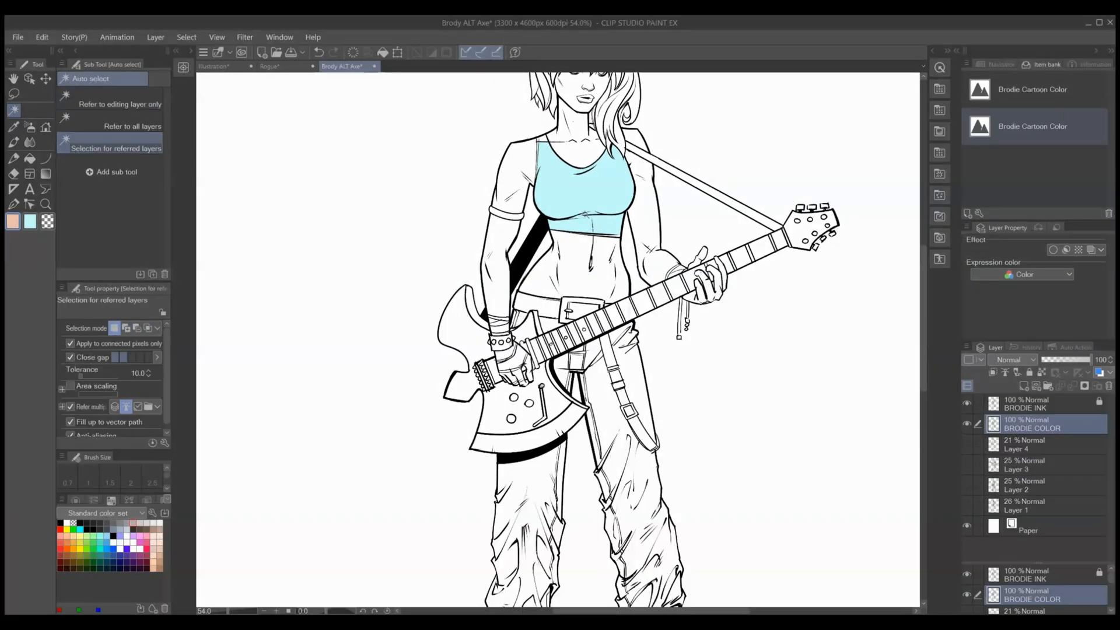
pyautogui.click(691, 431)
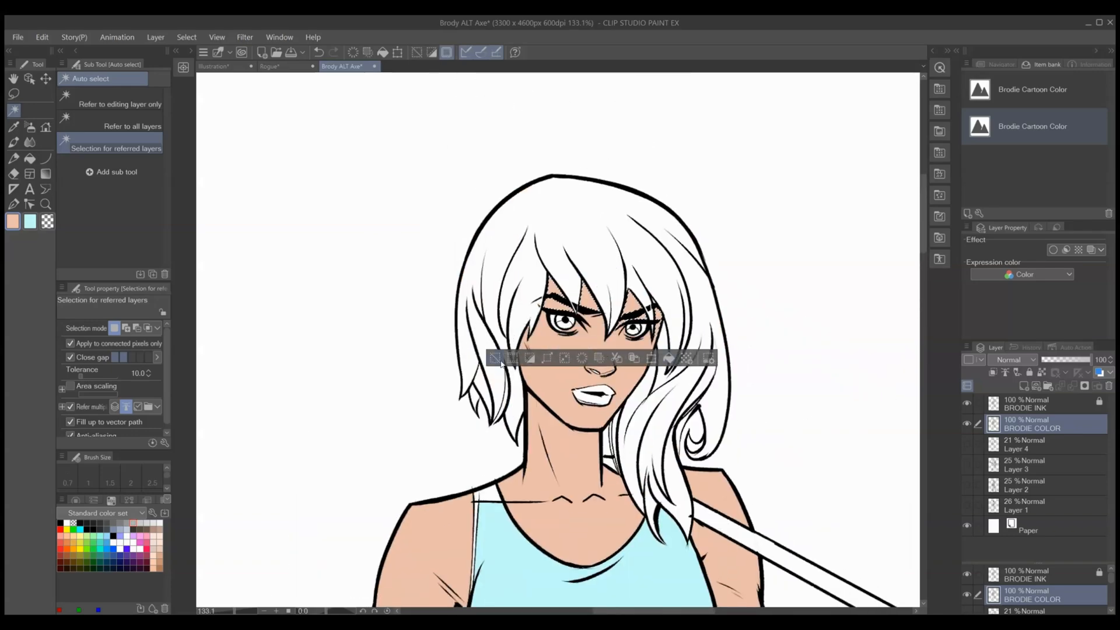
# Step: Fill the main clothing and guitar areas: slate blue crop top, green trousers and pink-red guitar body
pyautogui.scroll(-10, 500, 440)
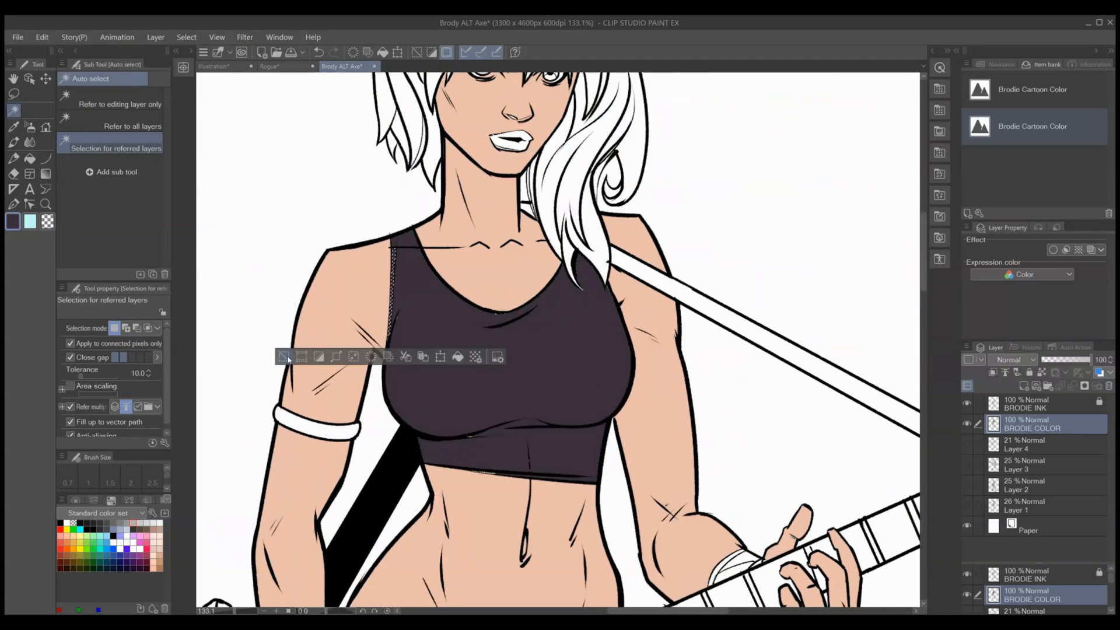
pyautogui.scroll(-15, 286, 87)
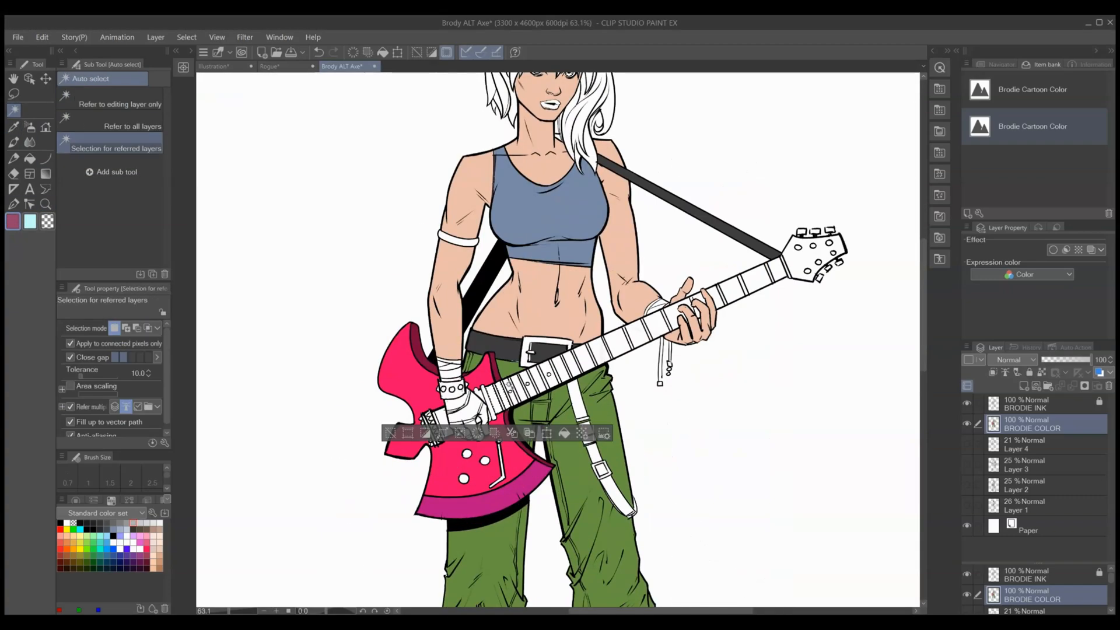
# Step: Fill the guitar's neck and headstock with maroon and clear the selection
pyautogui.moveTo(509, 386); pyautogui.dragTo(814, 257)
pyautogui.hotkey('alt', 'Delete')
pyautogui.click(443, 428)
pyautogui.hotkey('alt', 'Delete')
pyautogui.hotkey('ctrl', 'd')
pyautogui.moveTo(812, 300); pyautogui.dragTo(783, 475)
# Step: Fill the guitarist's hair, including the strand over the shoulder, with dark purple
pyautogui.click(13, 126)
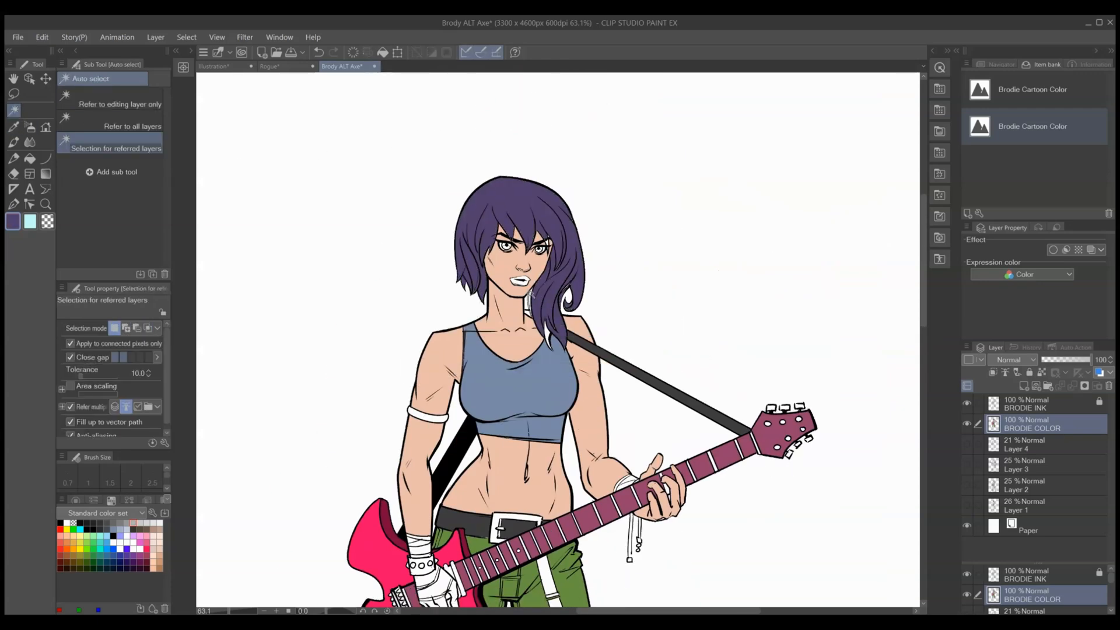
pyautogui.click(548, 339)
pyautogui.hotkey('alt', 'Delete')
pyautogui.hotkey('ctrl', 'd')
# Step: Outline shadow shapes on the face and neck with the 7.0 Turnip pen in a brown darker than the skin
pyautogui.scroll(5, 540, 220)
pyautogui.moveTo(540, 219); pyautogui.dragTo(659, 208)
pyautogui.press('p')
pyautogui.keyDown('alt'); pyautogui.click(689, 408); pyautogui.keyUp('alt')
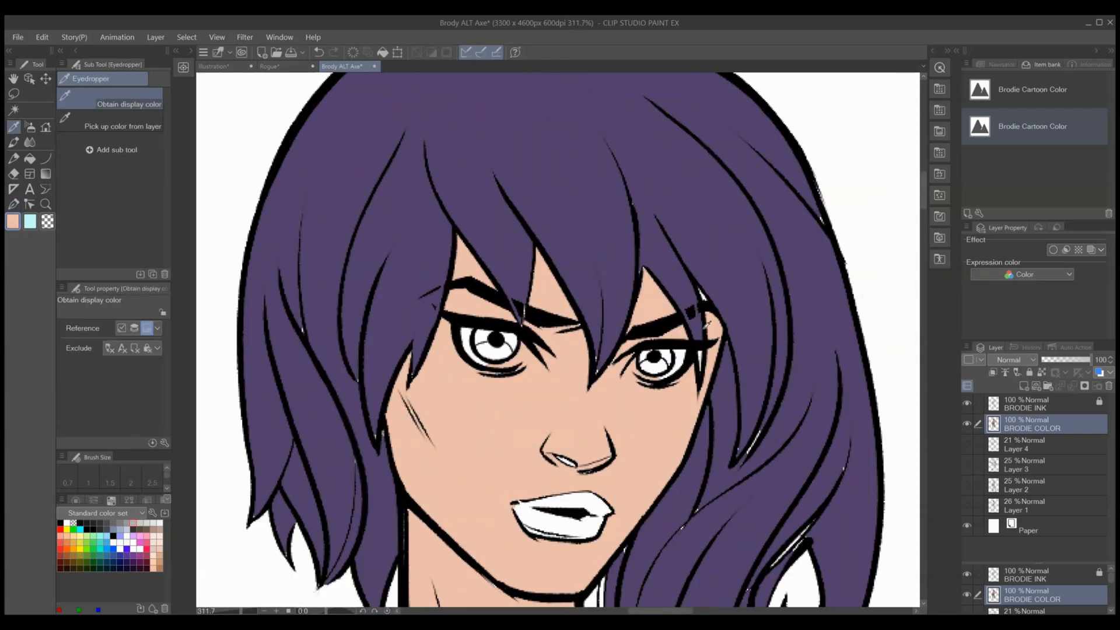
pyautogui.keyDown('alt'); pyautogui.click(761, 422); pyautogui.keyUp('alt')
pyautogui.moveTo(760, 422); pyautogui.dragTo(760, 72)
pyautogui.moveTo(760, 175); pyautogui.dragTo(760, 338)
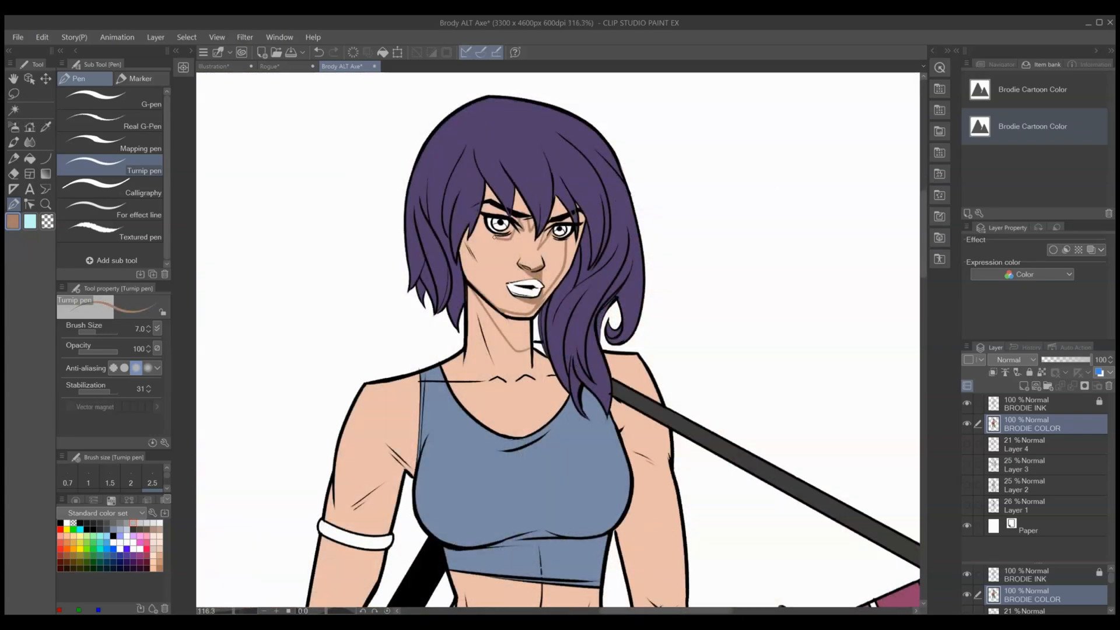
pyautogui.moveTo(494, 237); pyautogui.dragTo(486, 228)
pyautogui.moveTo(548, 230); pyautogui.dragTo(536, 253)
pyautogui.keyDown('alt'); pyautogui.click(528, 248); pyautogui.keyUp('alt')
pyautogui.keyDown('alt'); pyautogui.click(539, 250); pyautogui.keyUp('alt')
pyautogui.moveTo(465, 245); pyautogui.dragTo(478, 267)
# Step: Auto-select the outlined shadow areas on the face and neck and fill them with brown
pyautogui.click(14, 110)
pyautogui.click(532, 231)
pyautogui.click(557, 280)
pyautogui.click(496, 237)
pyautogui.click(570, 257)
pyautogui.click(507, 330)
pyautogui.click(575, 369)
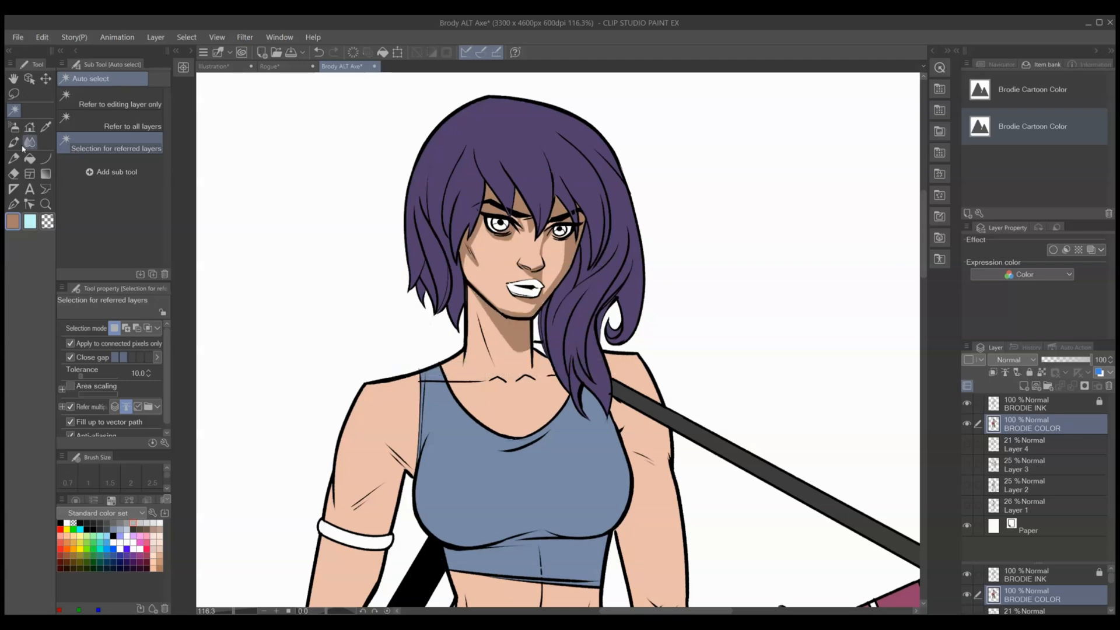
# Step: Outline shadow shapes on the shoulder and the arm holding the guitar neck, and fill them with brown
pyautogui.press('p')
pyautogui.moveTo(677, 516)
pyautogui.mouseDown()
pyautogui.moveTo(626, 358)
pyautogui.moveTo(641, 354)
pyautogui.moveTo(615, 350)
pyautogui.mouseUp()
pyautogui.moveTo(568, 206)
pyautogui.mouseDown()
pyautogui.moveTo(567, 375)
pyautogui.moveTo(601, 502)
pyautogui.mouseUp()
pyautogui.moveTo(568, 205); pyautogui.dragTo(607, 294)
pyautogui.moveTo(630, 460)
pyautogui.mouseDown()
pyautogui.moveTo(570, 311)
pyautogui.moveTo(596, 326)
pyautogui.mouseUp()
pyautogui.moveTo(528, 342); pyautogui.dragTo(628, 537)
pyautogui.press('w')
pyautogui.click(597, 345)
pyautogui.click(620, 579)
pyautogui.hotkey('ctrl', 'd')
# Step: Outline shadow shapes on the bare midriff above the belt with the 7.0 Turnip pen in brown
pyautogui.moveTo(632, 488); pyautogui.dragTo(593, 422)
pyautogui.press('p')
pyautogui.moveTo(628, 472); pyautogui.dragTo(763, 394)
pyautogui.moveTo(596, 309); pyautogui.dragTo(615, 442)
pyautogui.moveTo(662, 401)
pyautogui.mouseDown()
pyautogui.moveTo(648, 439)
pyautogui.moveTo(662, 402)
pyautogui.mouseUp()
pyautogui.moveTo(613, 441)
pyautogui.mouseDown()
pyautogui.moveTo(505, 396)
pyautogui.moveTo(443, 428)
pyautogui.mouseUp()
pyautogui.moveTo(498, 405); pyautogui.dragTo(480, 428)
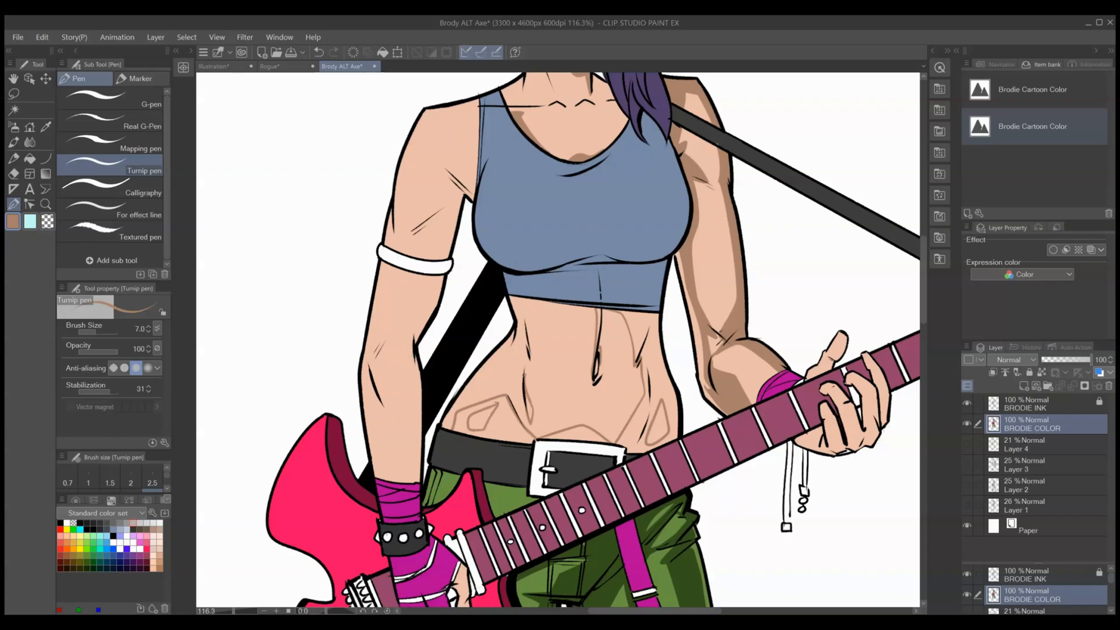
pyautogui.moveTo(478, 350); pyautogui.dragTo(508, 344)
pyautogui.moveTo(506, 162); pyautogui.dragTo(458, 255)
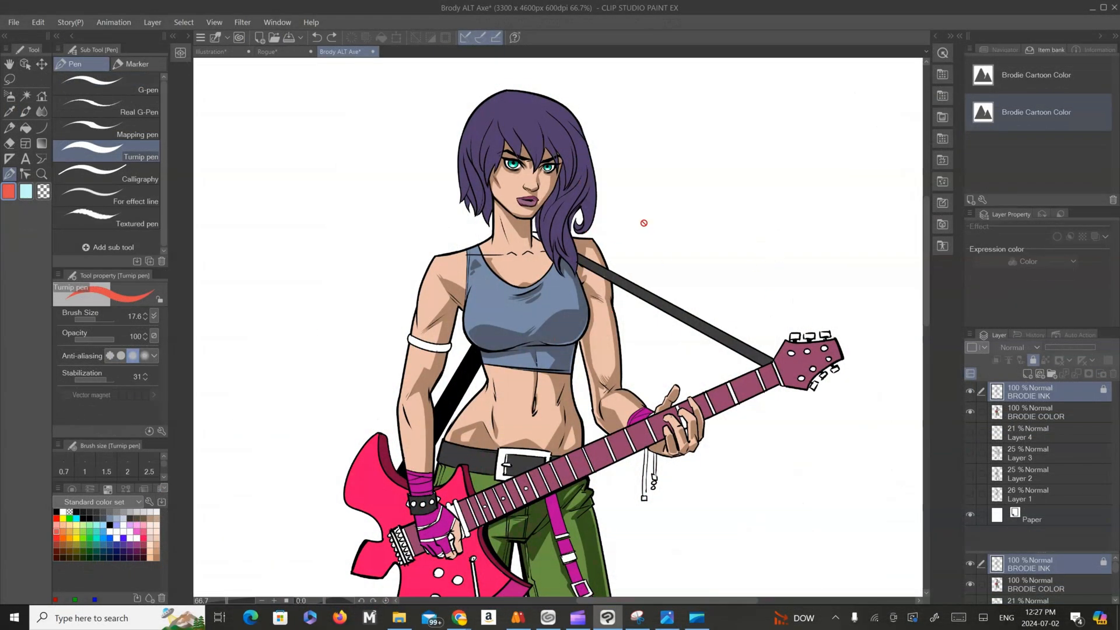
# Step: Look over the coloured guitarist, and hide the BRODIE COLOR layer to examine the ink lines alone
pyautogui.moveTo(639, 419); pyautogui.dragTo(654, 482)
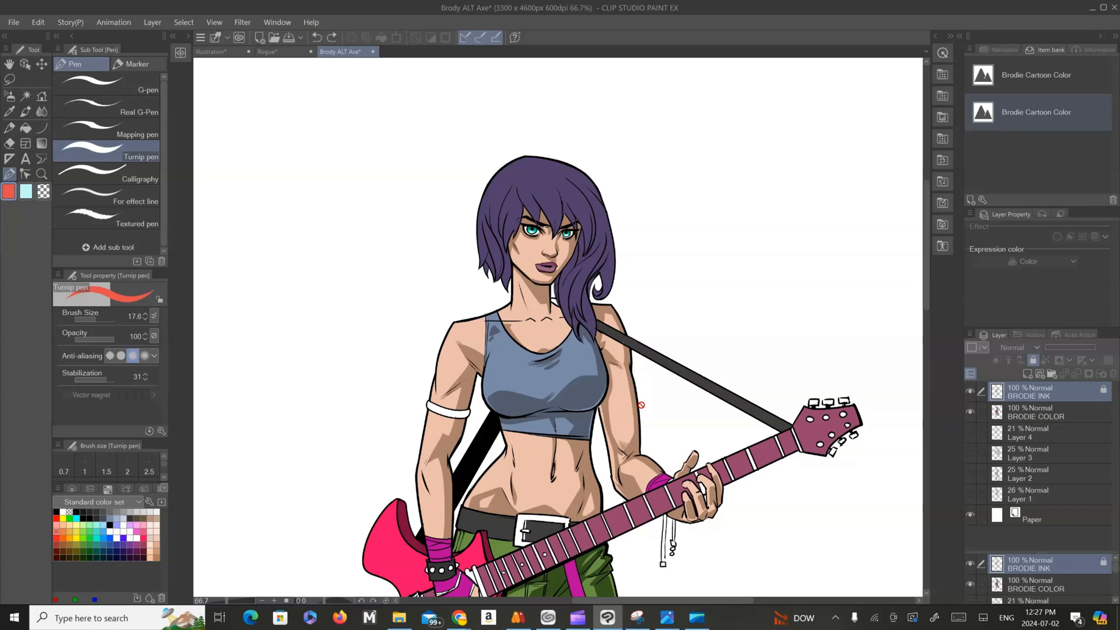
pyautogui.moveTo(555, 361); pyautogui.dragTo(509, 309)
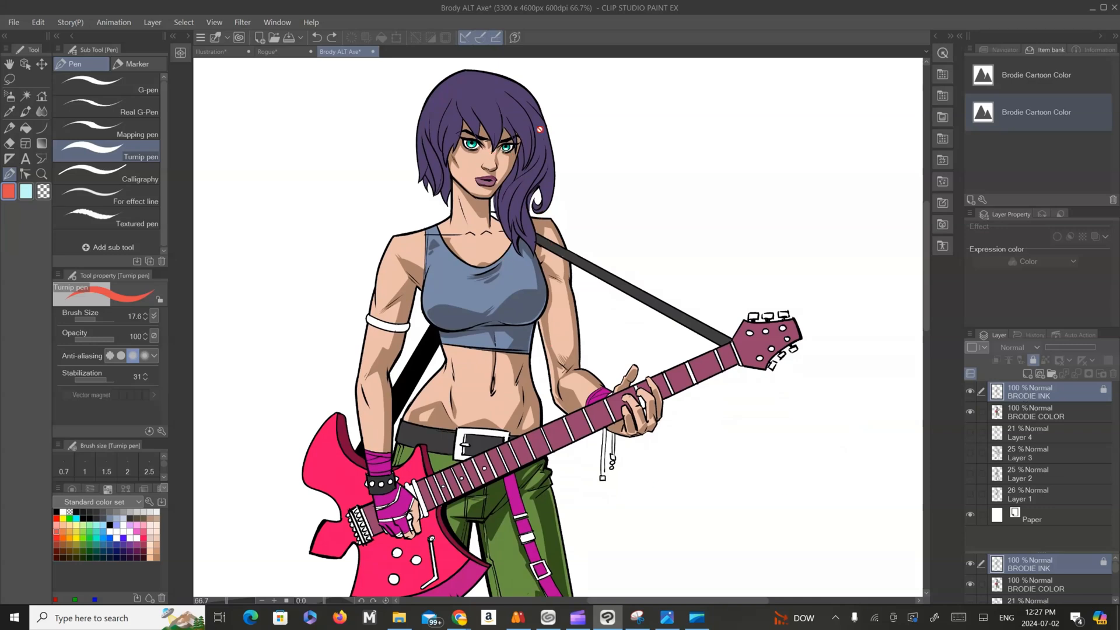
pyautogui.moveTo(556, 185)
pyautogui.mouseDown()
pyautogui.moveTo(596, 242)
pyautogui.moveTo(562, 202)
pyautogui.mouseUp()
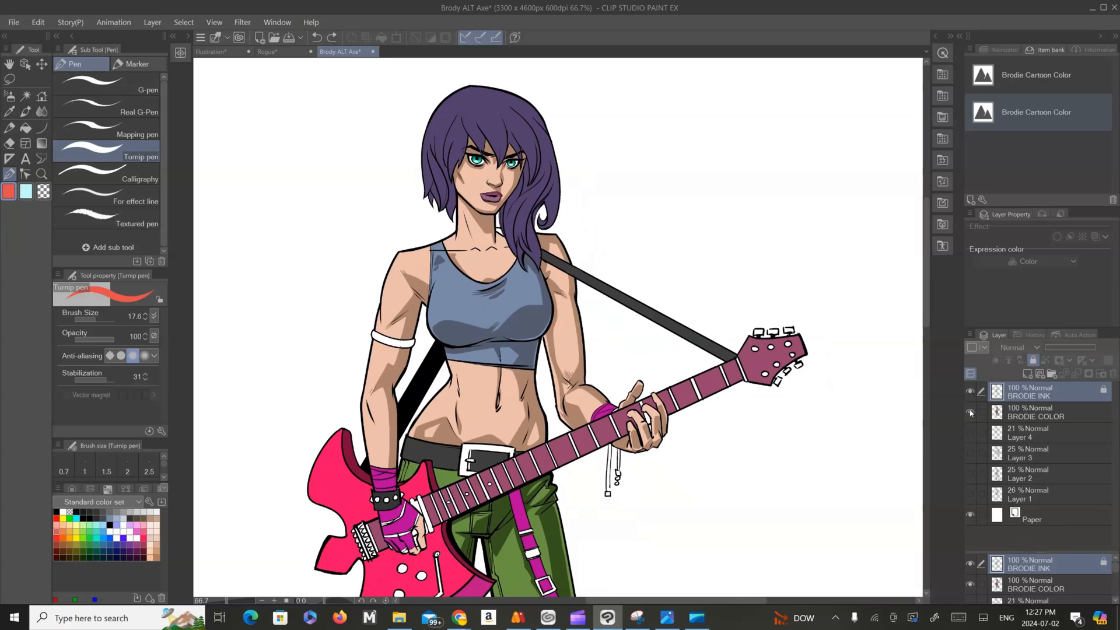
pyautogui.click(970, 412)
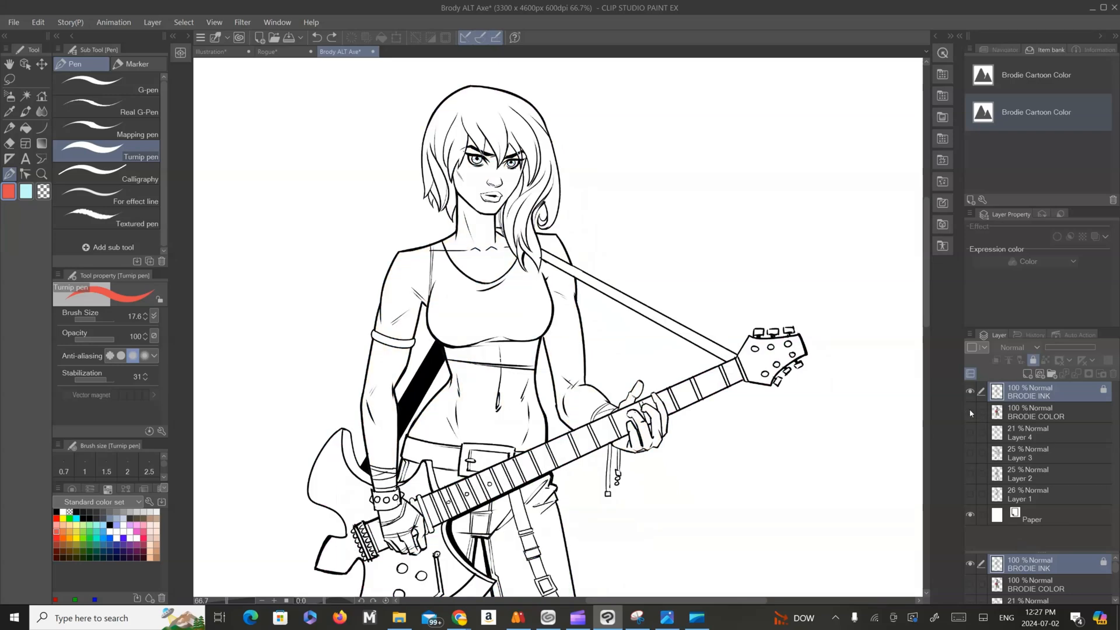
# Step: Toggle the visibility of the BRODIE COLOR and BRODIE INK layers to compare colours and line art, leaving both layers shown
pyautogui.click(971, 412)
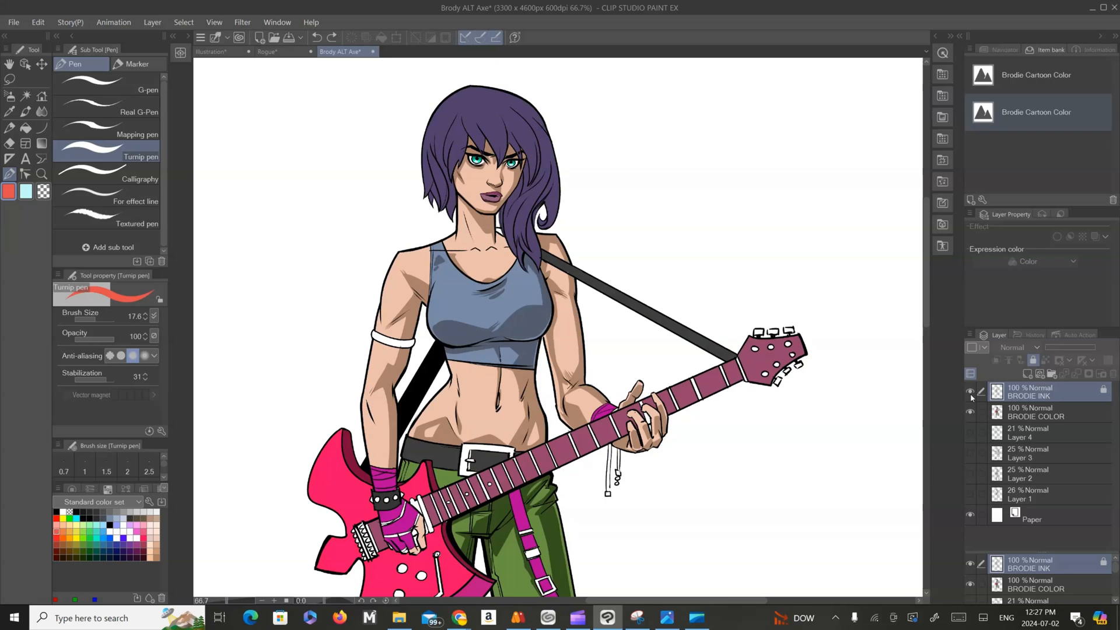
pyautogui.click(970, 392)
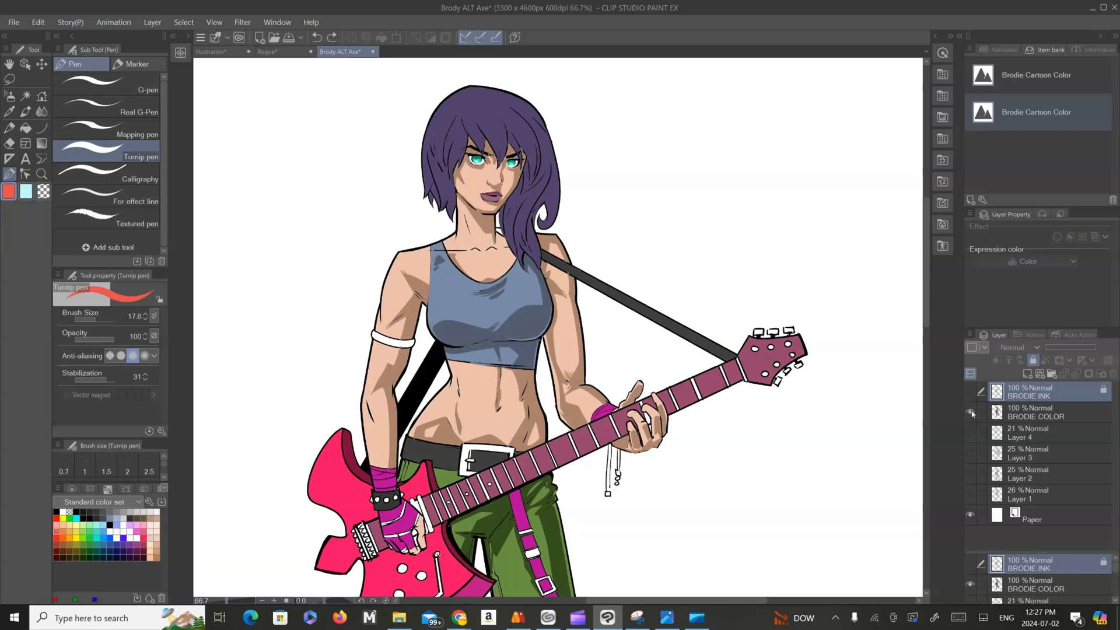
pyautogui.click(971, 412)
pyautogui.click(971, 392)
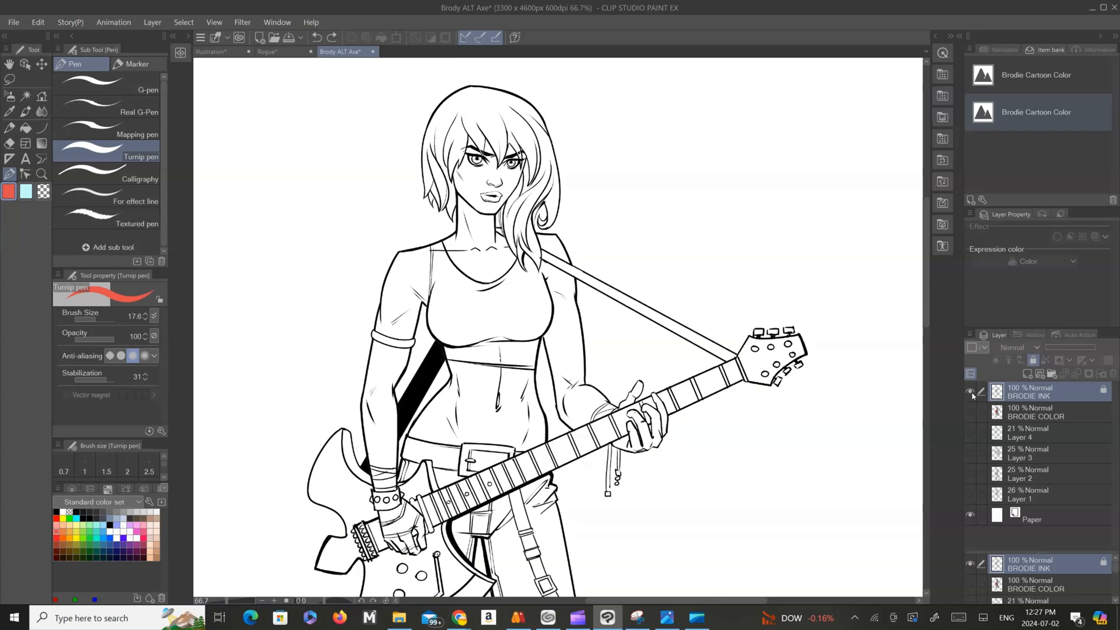
pyautogui.click(971, 412)
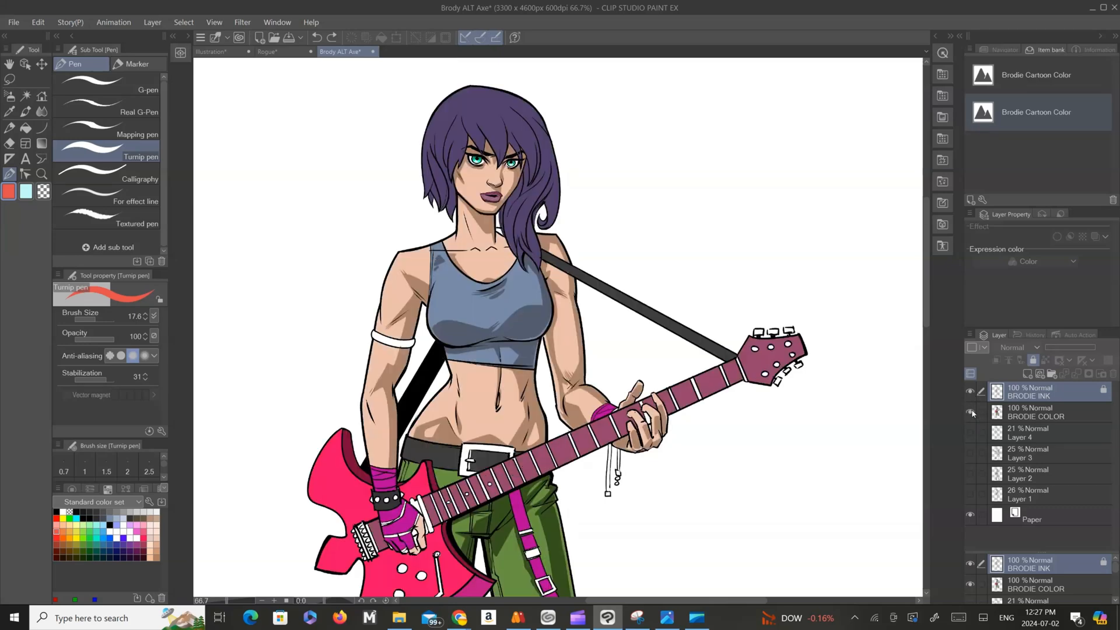
# Step: Add a new raster layer above BRODIE INK and clip it to the layer below
pyautogui.rightClick(1030, 397)
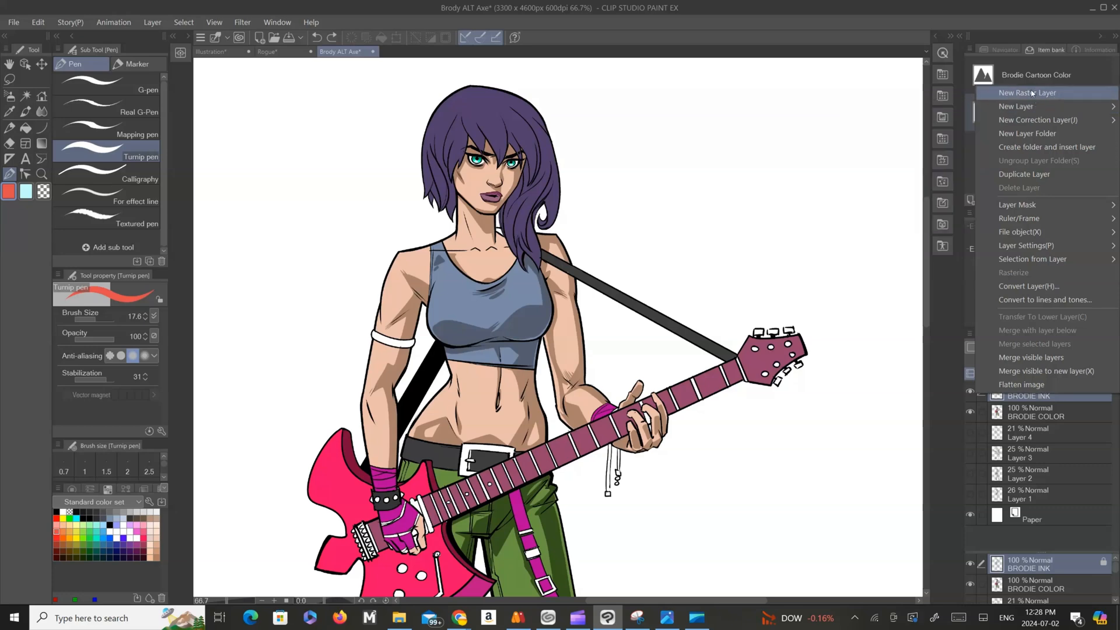
pyautogui.moveTo(1026, 108)
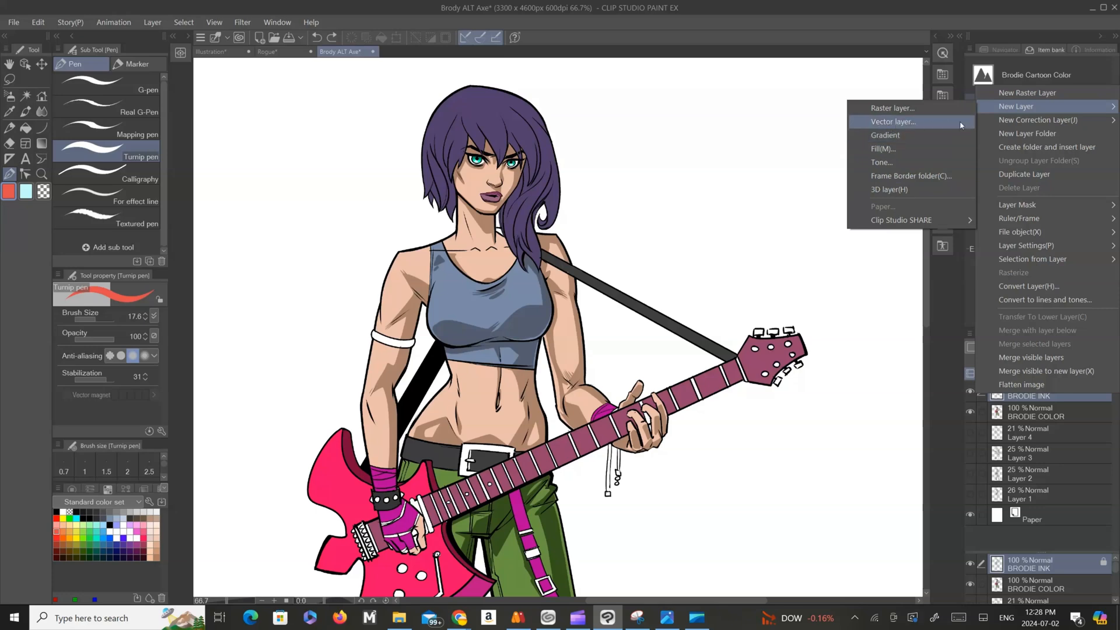
pyautogui.click(1018, 94)
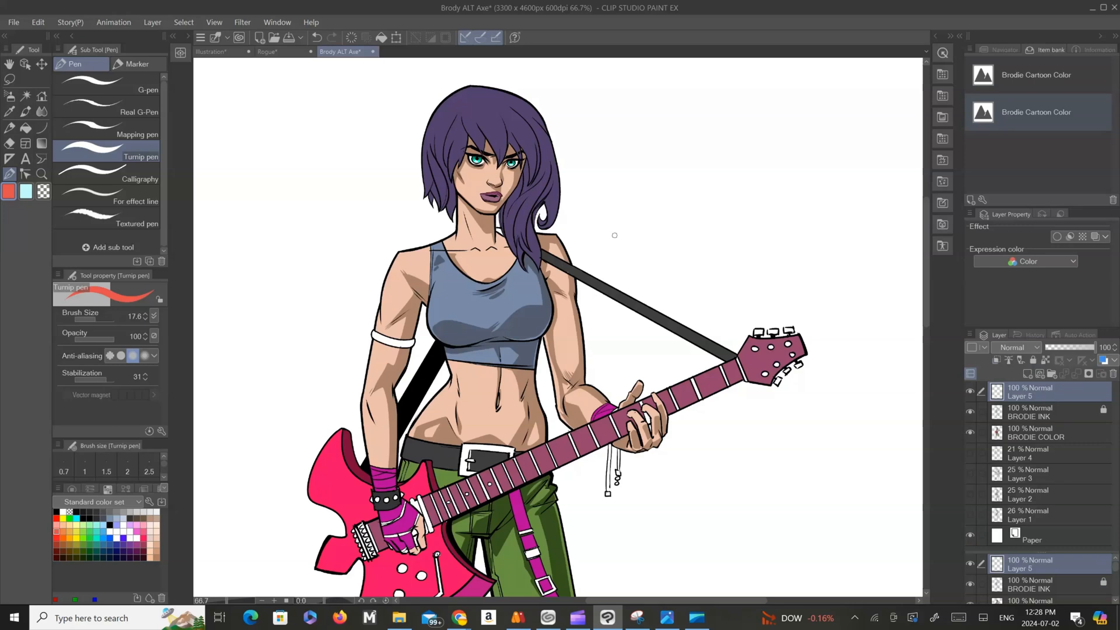
pyautogui.scroll(2, 614, 235)
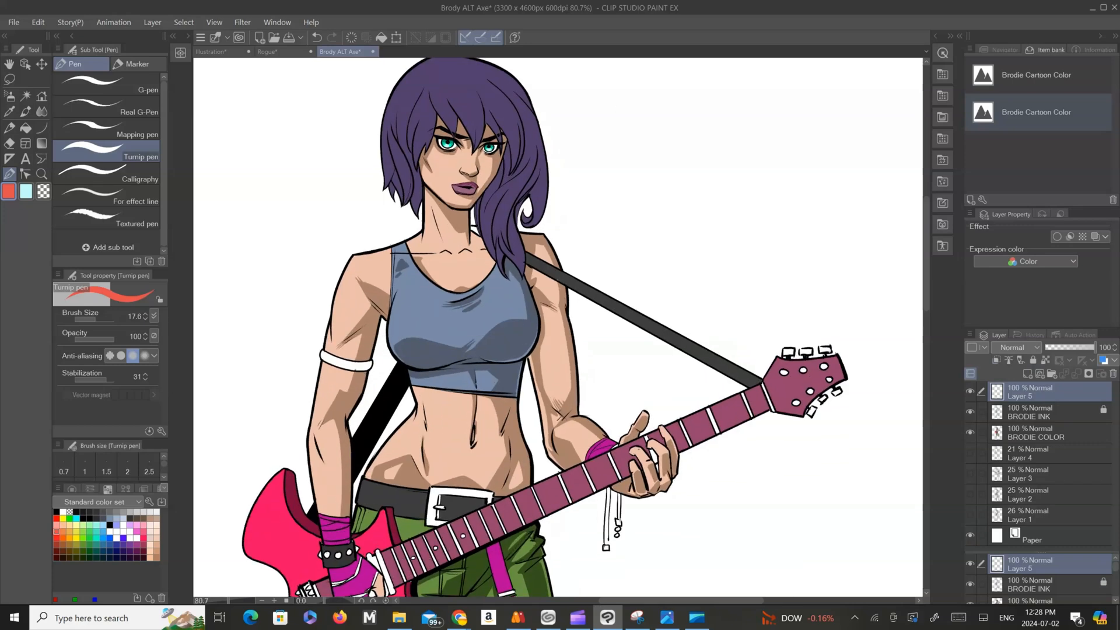
pyautogui.click(997, 362)
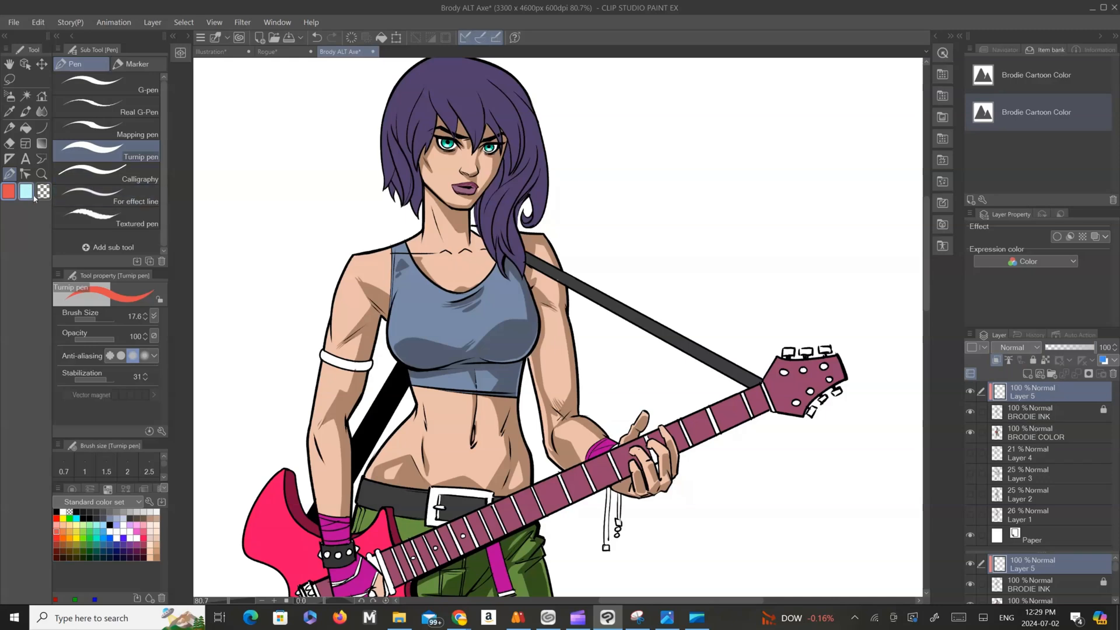
# Step: Set the main drawing colour to a muted reddish brown for the Turnip pen
pyautogui.click(10, 191)
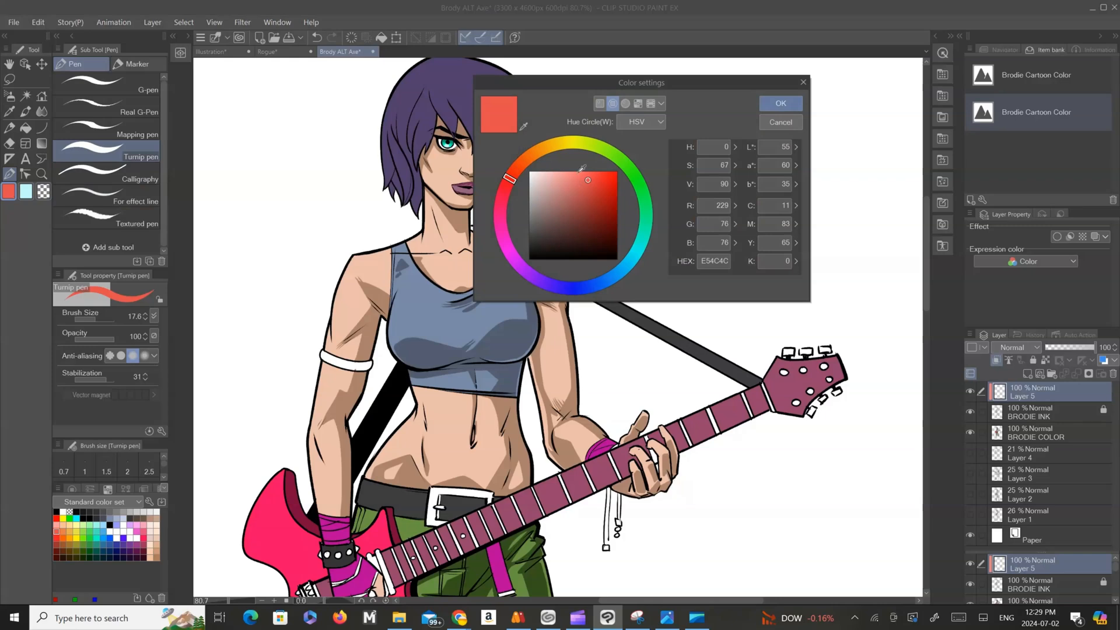
pyautogui.moveTo(589, 181)
pyautogui.mouseDown()
pyautogui.moveTo(596, 197)
pyautogui.moveTo(586, 203)
pyautogui.mouseUp()
pyautogui.click(547, 151)
pyautogui.press('Return')
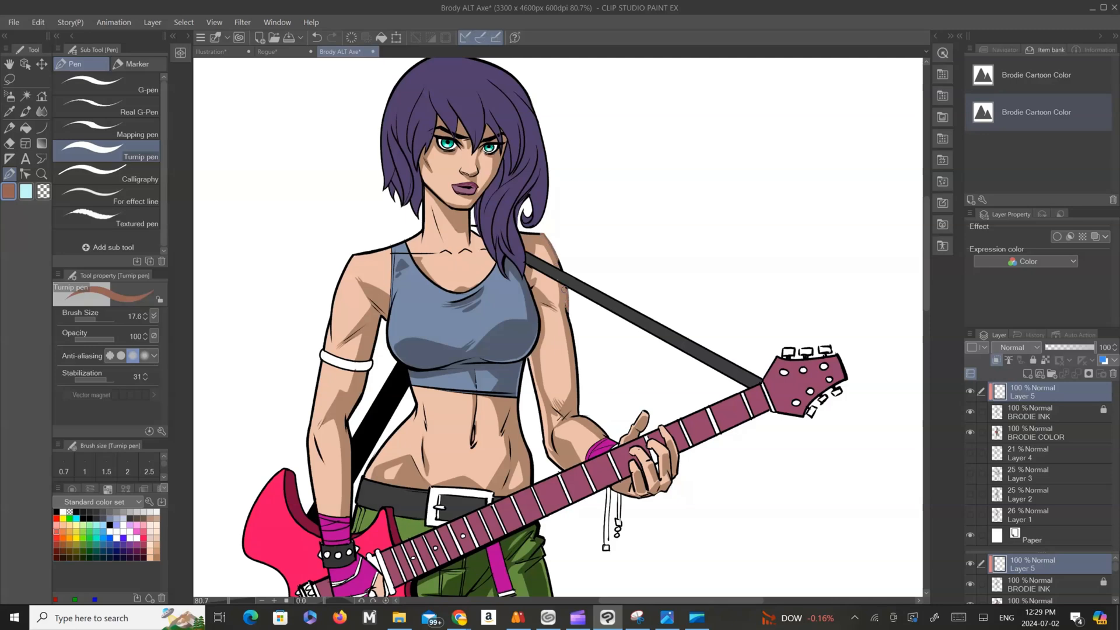
pyautogui.moveTo(566, 290); pyautogui.dragTo(577, 404)
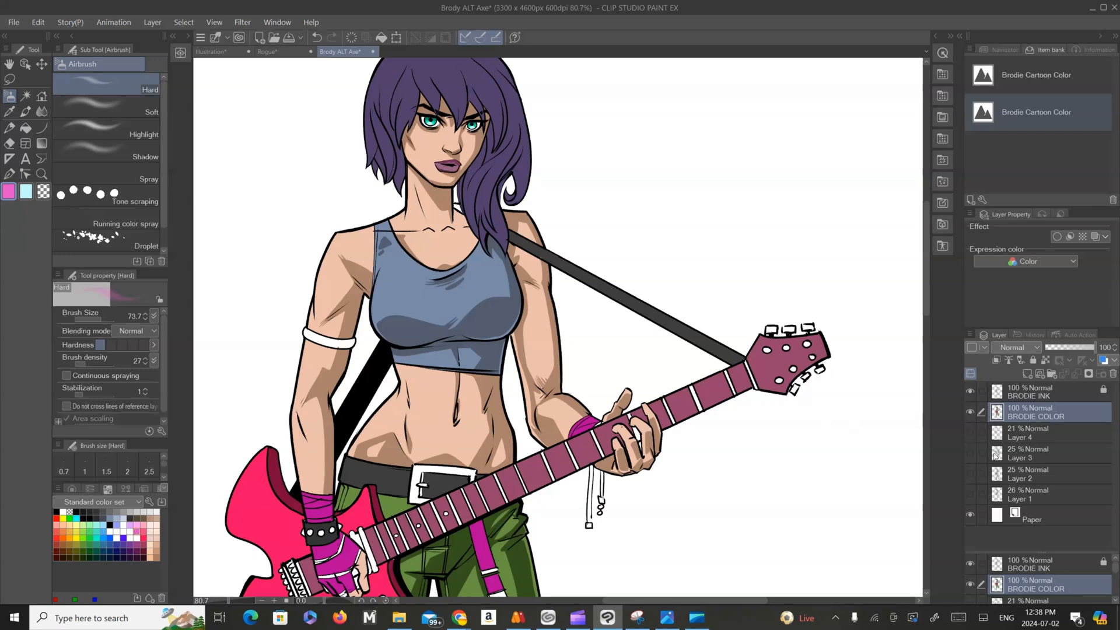
# Step: Add a new raster layer directly above BRODIE COLOR and clip it to that colour layer
pyautogui.rightClick(1020, 418)
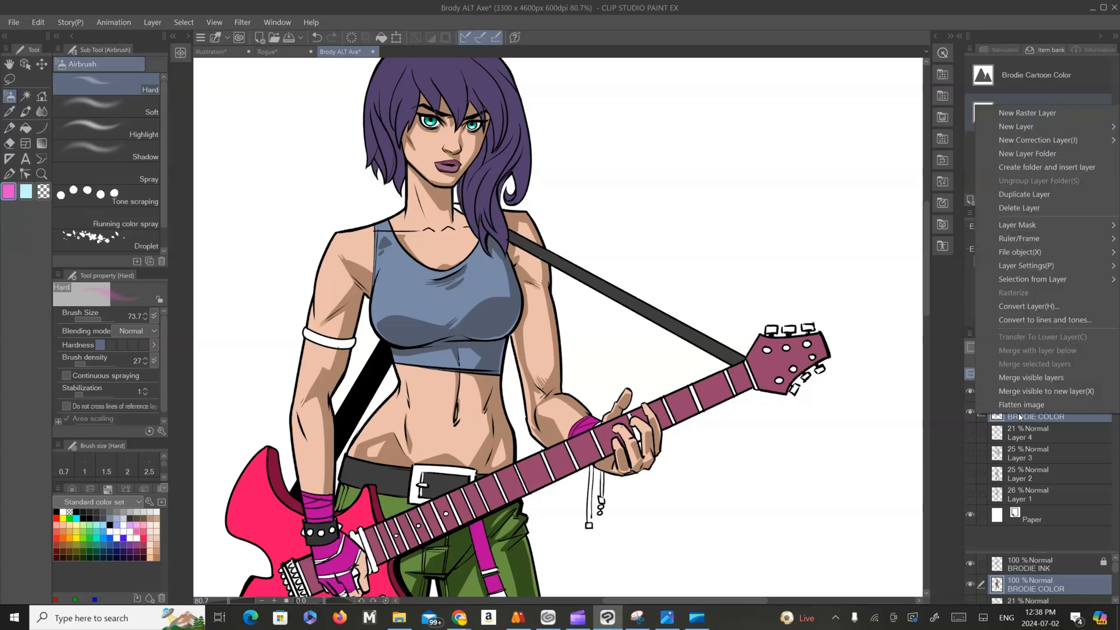
pyautogui.click(1022, 114)
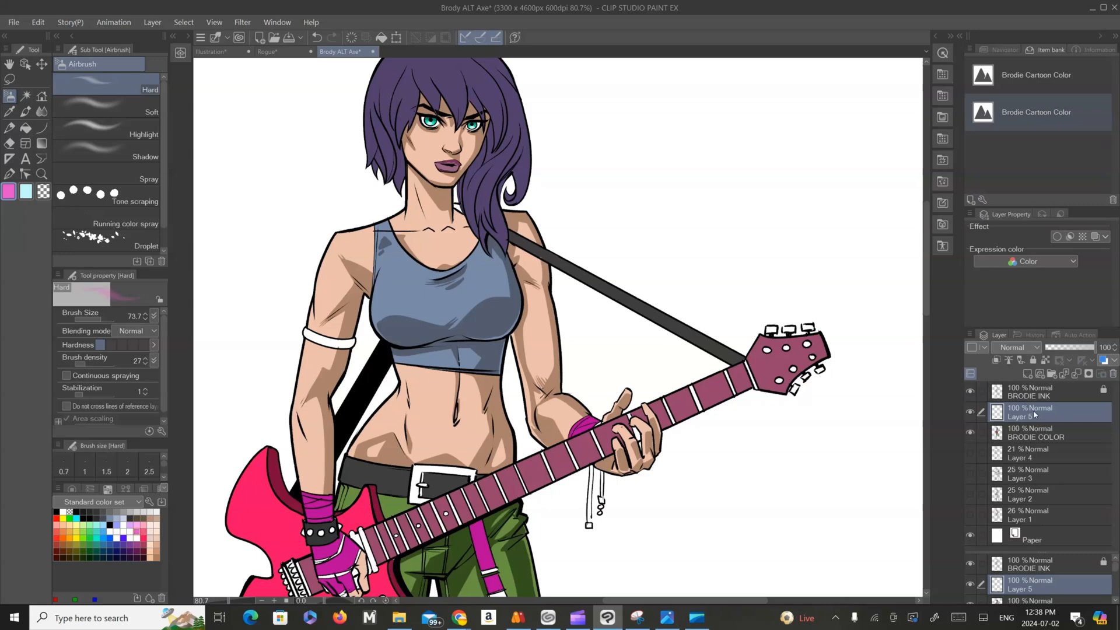
pyautogui.click(998, 361)
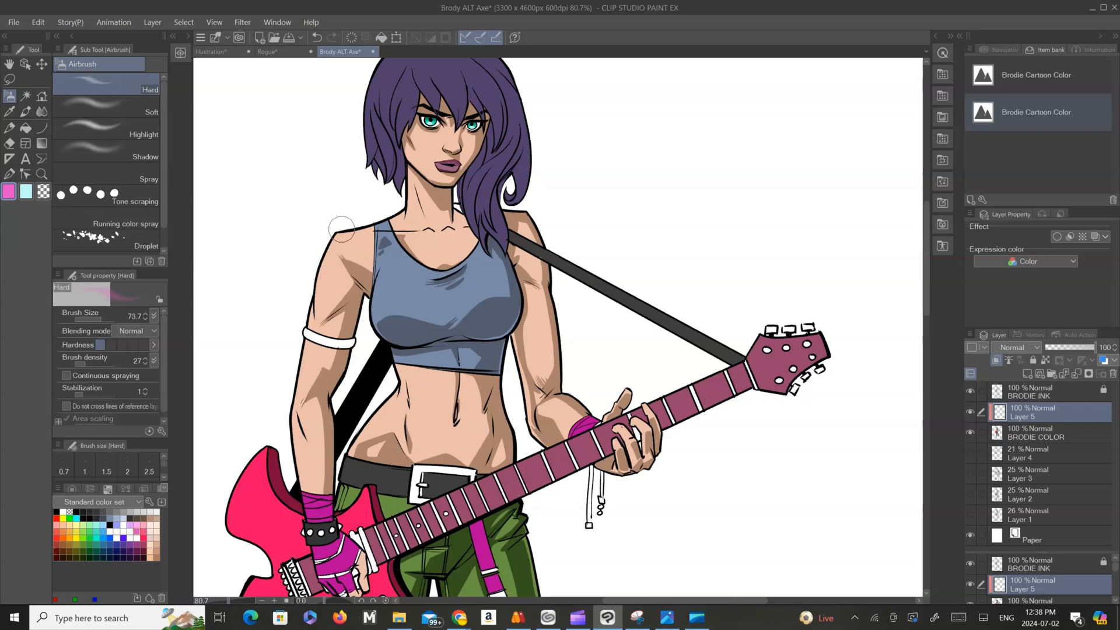
# Step: Airbrush a soft pink glow along the outer edge of the strumming arm and shoulder with the Hard airbrush at size 73.7
pyautogui.moveTo(344, 230); pyautogui.dragTo(314, 292)
pyautogui.hotkey('ctrl', 'z')
pyautogui.moveTo(328, 252); pyautogui.dragTo(308, 360)
pyautogui.moveTo(314, 299); pyautogui.dragTo(292, 404)
pyautogui.moveTo(316, 334); pyautogui.dragTo(300, 455)
pyautogui.moveTo(299, 383); pyautogui.dragTo(290, 432)
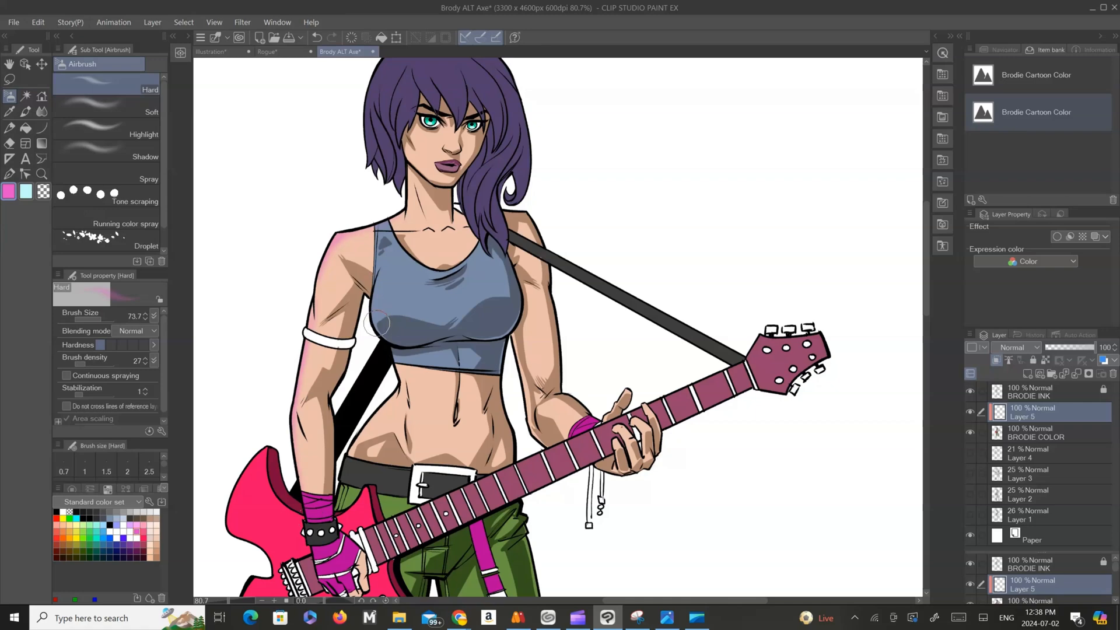
# Step: Extend the pink airbrushed edge light to the hair, waist, guitar body and trousers on the clipped layer
pyautogui.moveTo(454, 399); pyautogui.dragTo(425, 525)
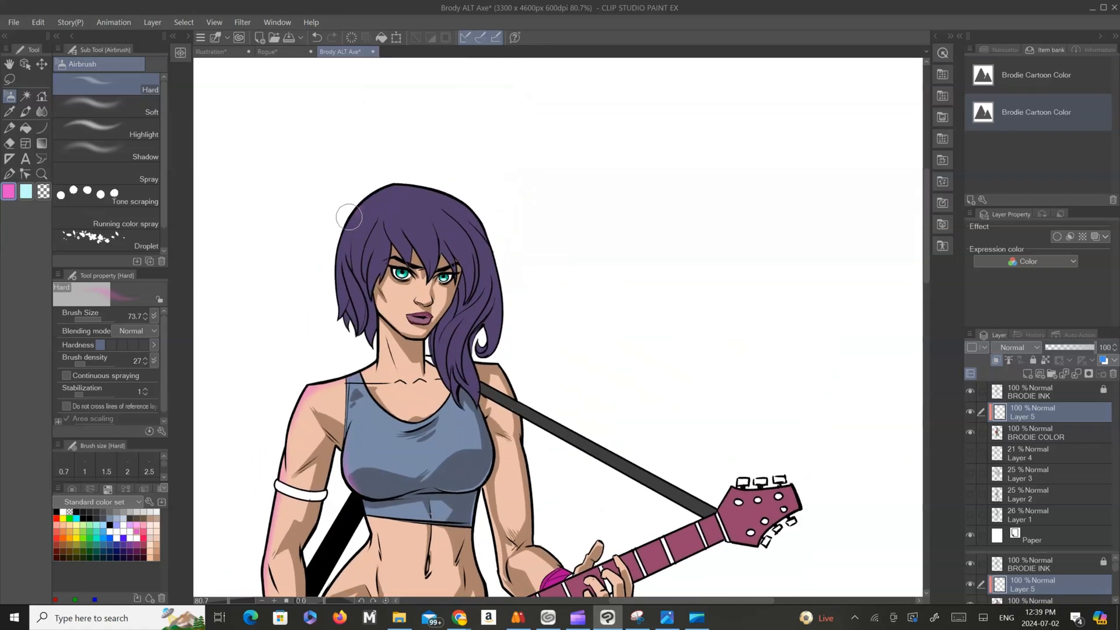
pyautogui.moveTo(420, 368)
pyautogui.mouseDown()
pyautogui.moveTo(436, 270)
pyautogui.moveTo(424, 188)
pyautogui.mouseUp()
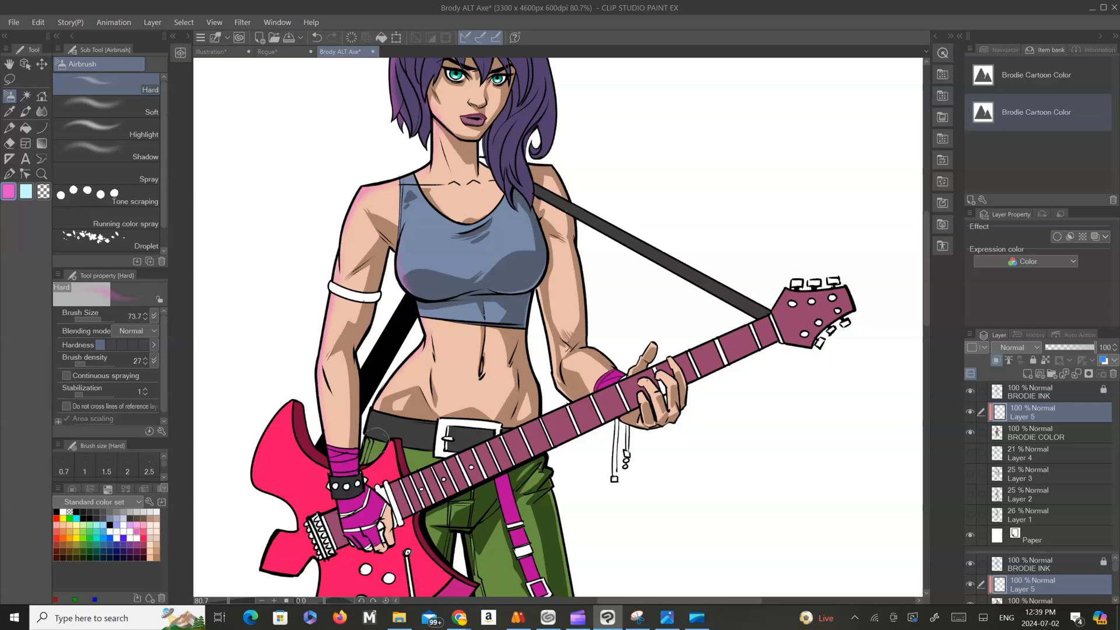
pyautogui.moveTo(387, 429); pyautogui.dragTo(414, 358)
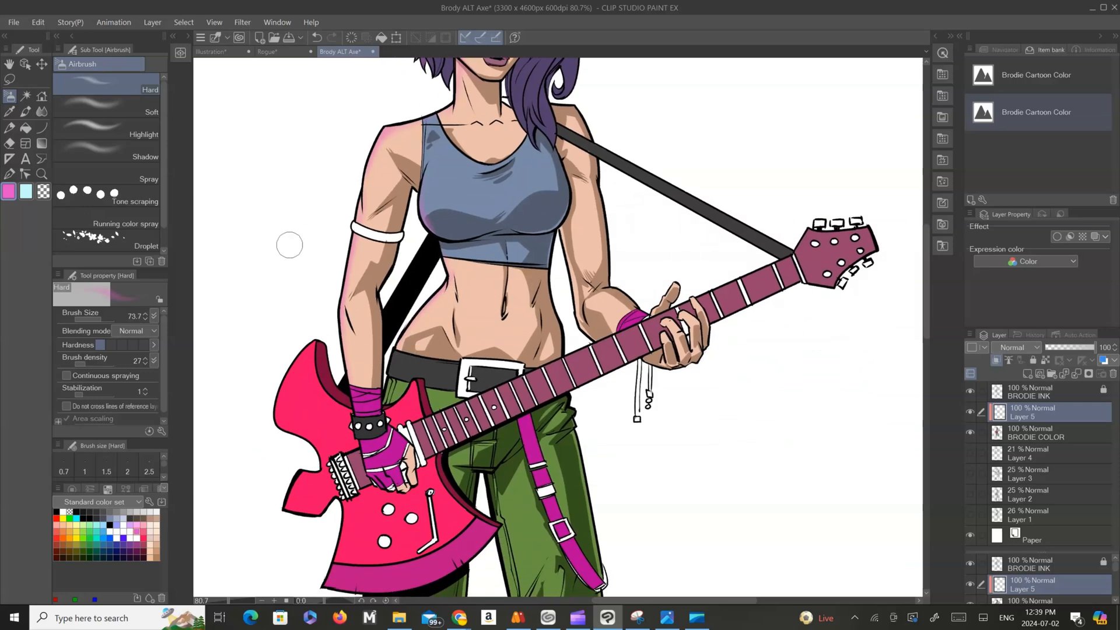
pyautogui.moveTo(303, 341); pyautogui.dragTo(338, 271)
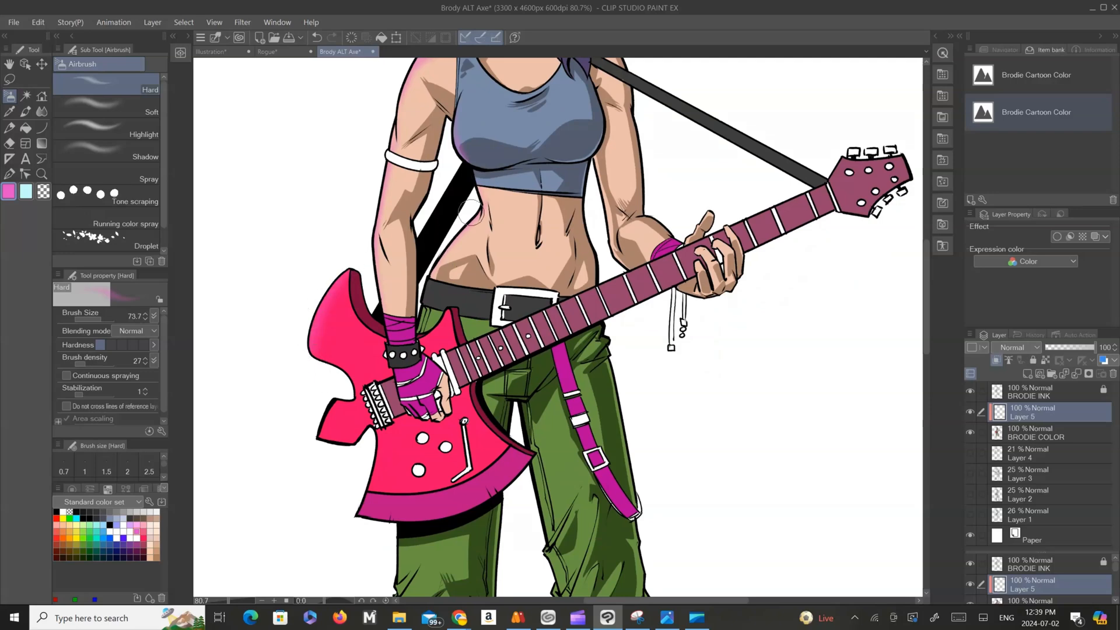
pyautogui.moveTo(603, 172); pyautogui.dragTo(546, 271)
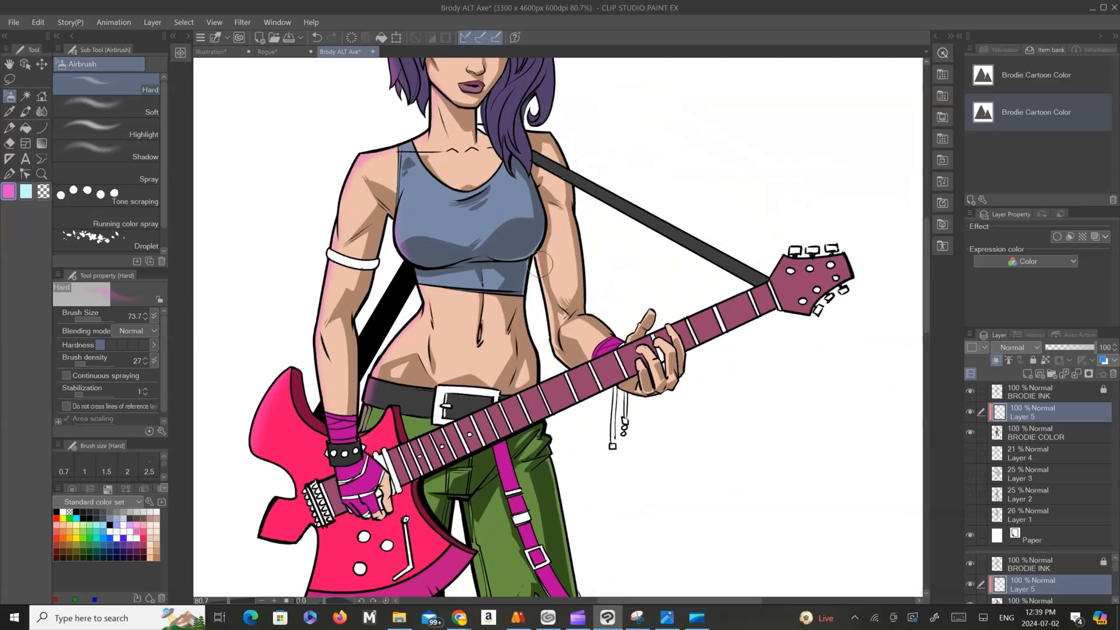
pyautogui.moveTo(615, 211); pyautogui.dragTo(599, 301)
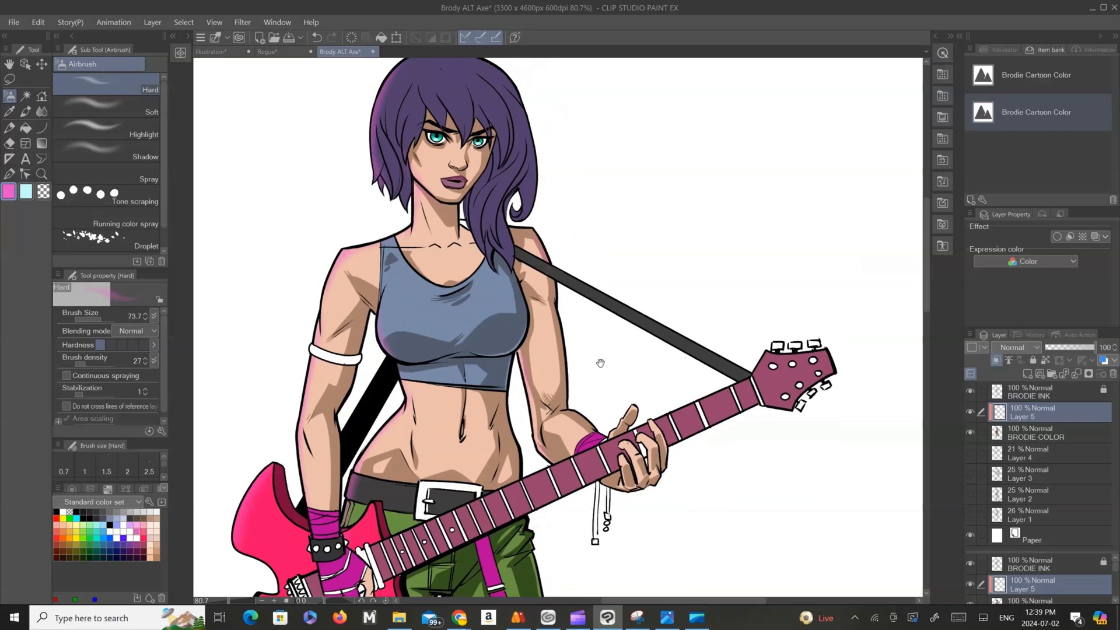
pyautogui.moveTo(575, 345); pyautogui.dragTo(560, 287)
pyautogui.moveTo(566, 249); pyautogui.dragTo(584, 116)
pyautogui.moveTo(557, 403); pyautogui.dragTo(562, 292)
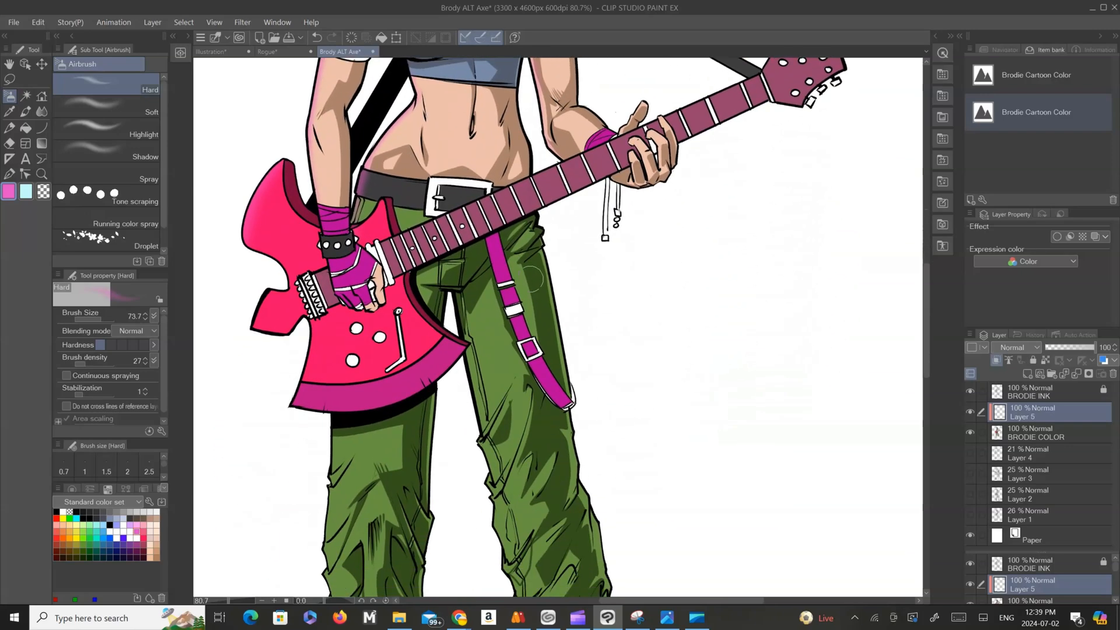
pyautogui.moveTo(486, 495); pyautogui.dragTo(511, 290)
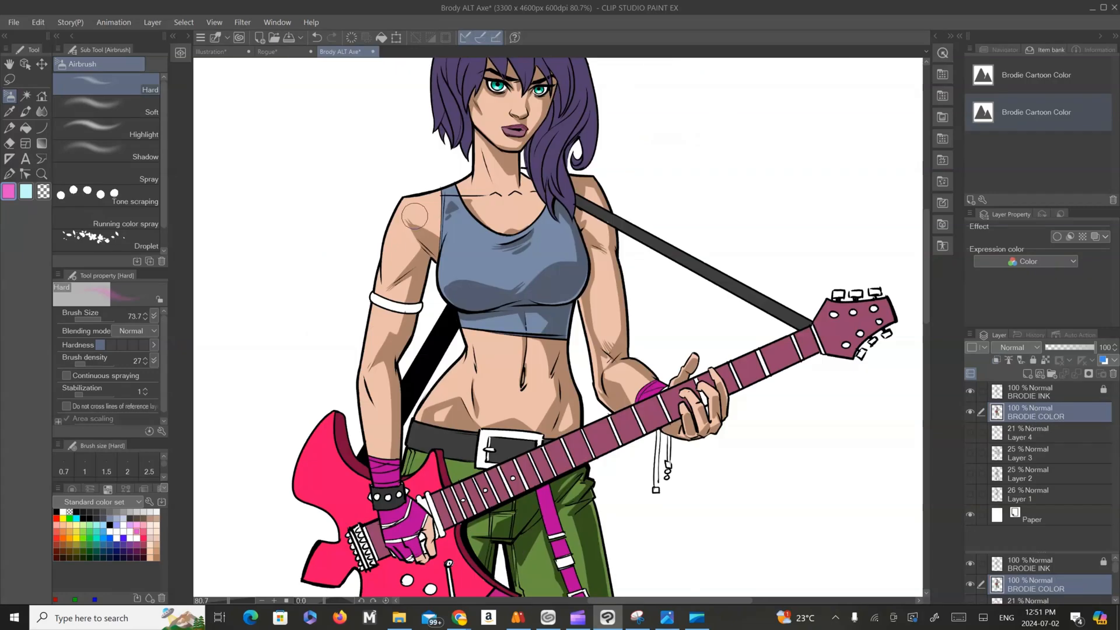
# Step: Create a raster layer above BRODIE COLOR for halftone shading and clip it to the colour layer
pyautogui.rightClick(1036, 410)
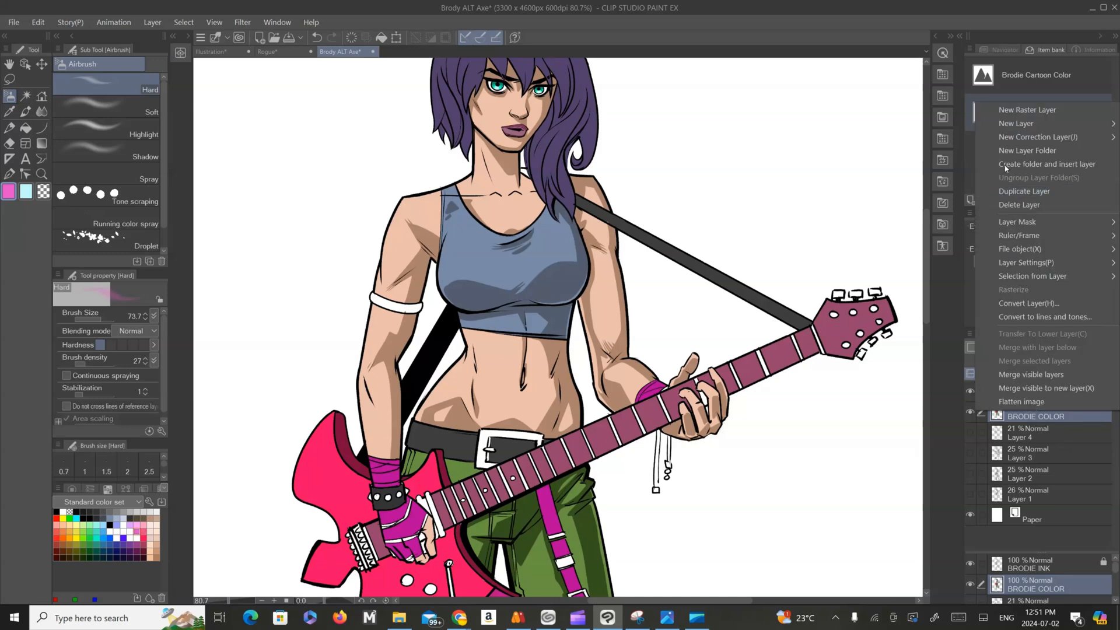
pyautogui.click(1028, 111)
pyautogui.click(997, 361)
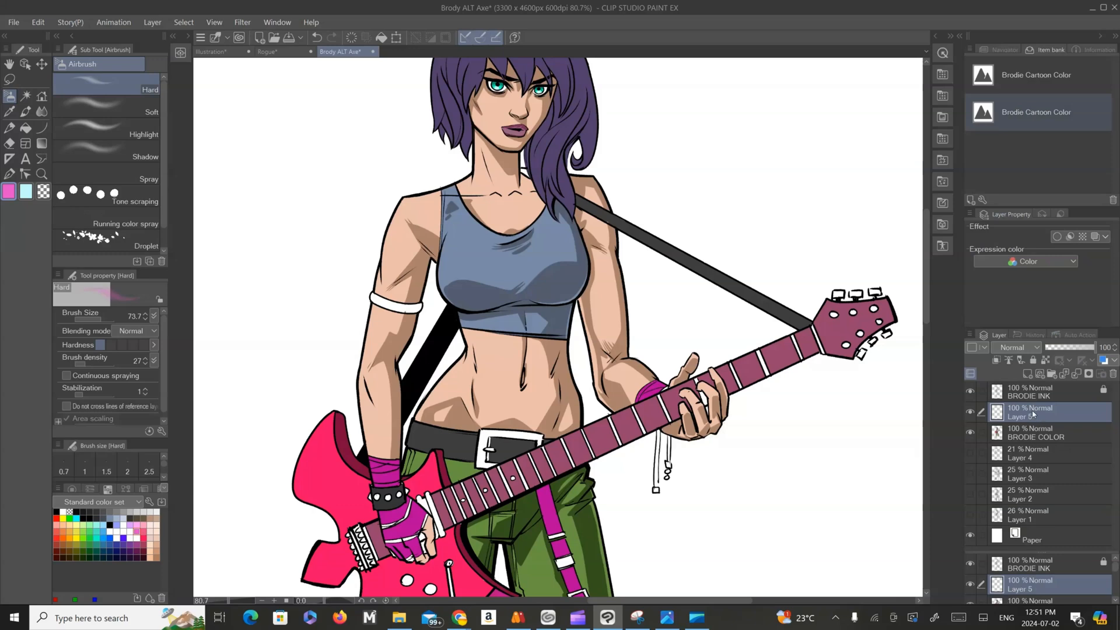
pyautogui.click(996, 361)
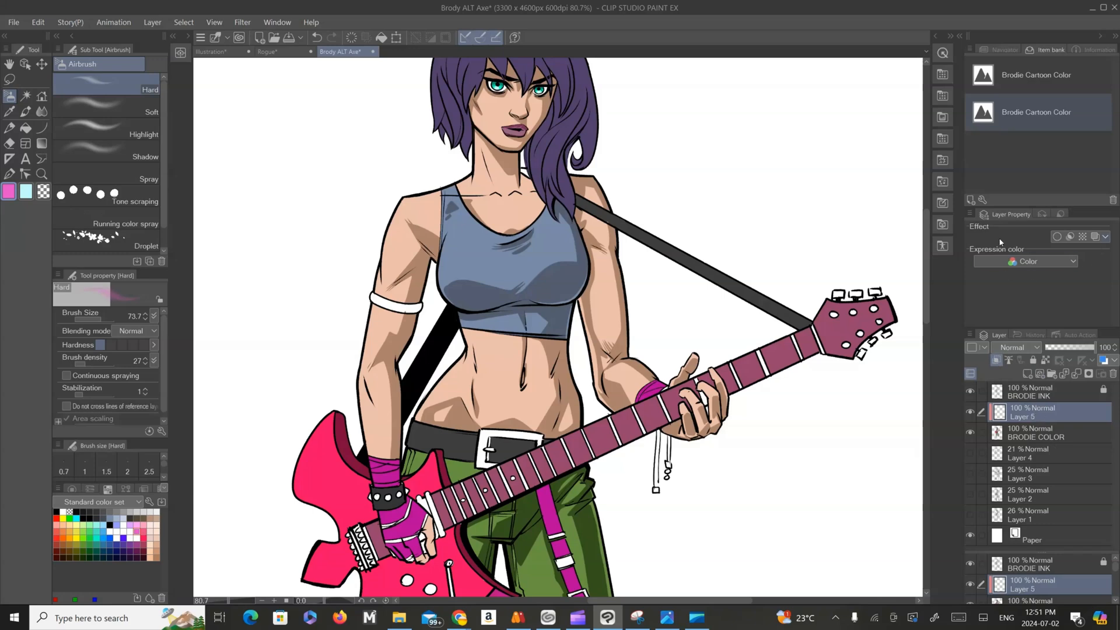
# Step: Apply the Tone and Layer color effects to the clipped layer and look at its layer colour settings
pyautogui.click(1083, 237)
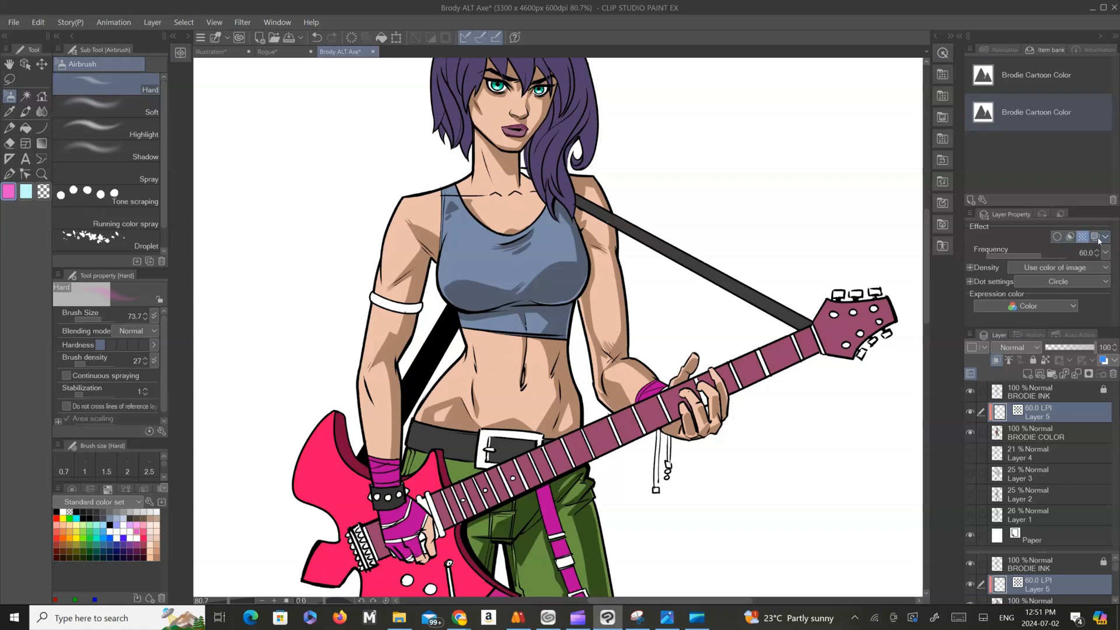
pyautogui.click(1095, 237)
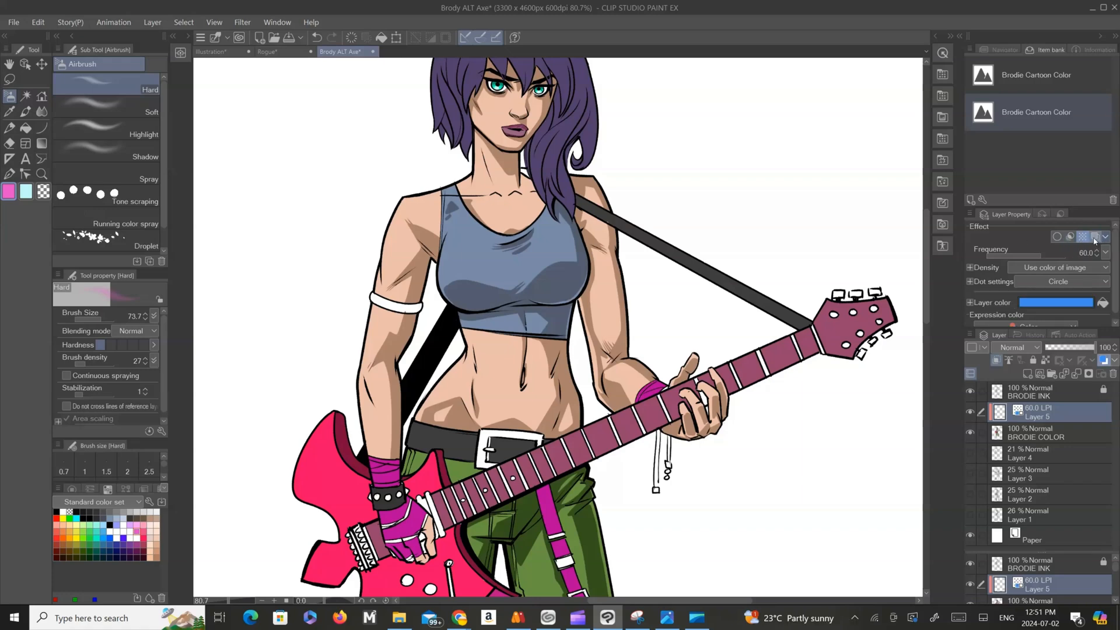
pyautogui.click(1065, 303)
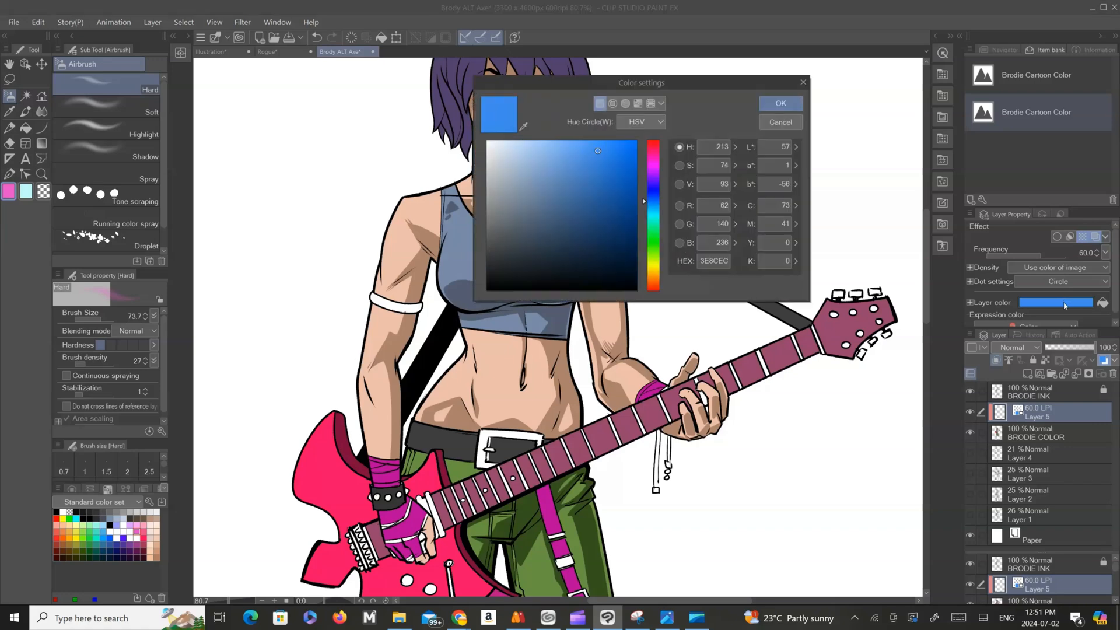
pyautogui.click(768, 124)
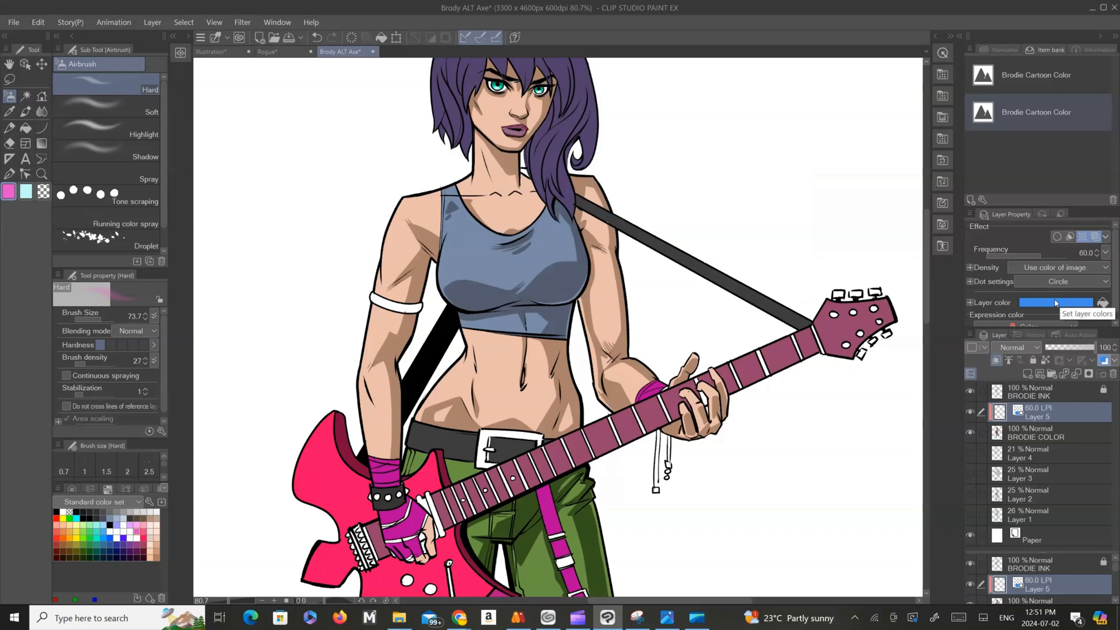
pyautogui.click(1056, 303)
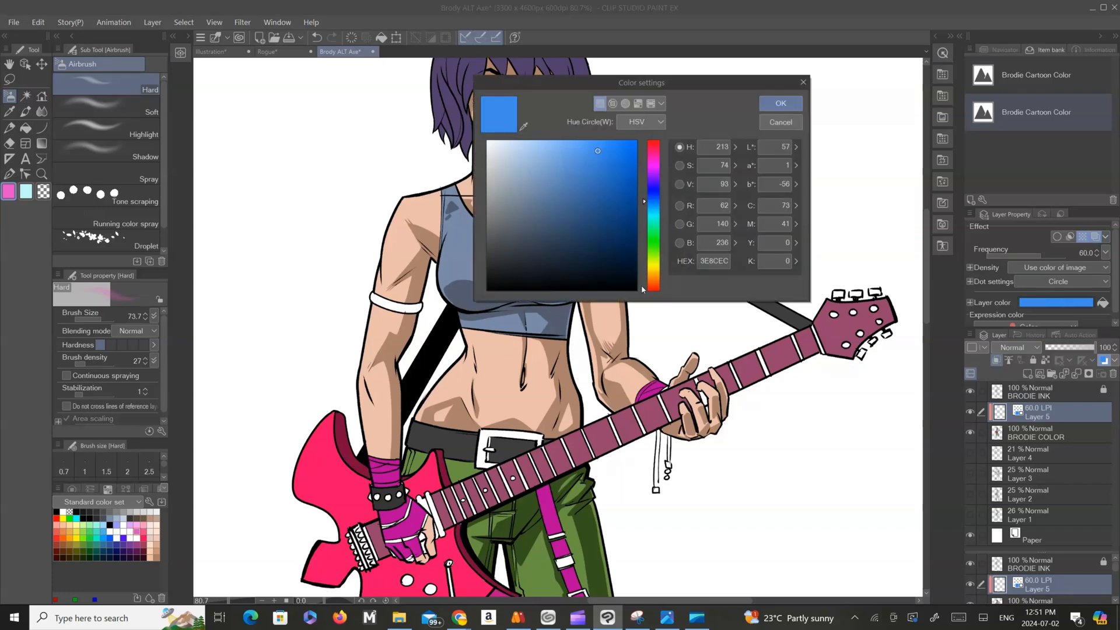
pyautogui.click(781, 103)
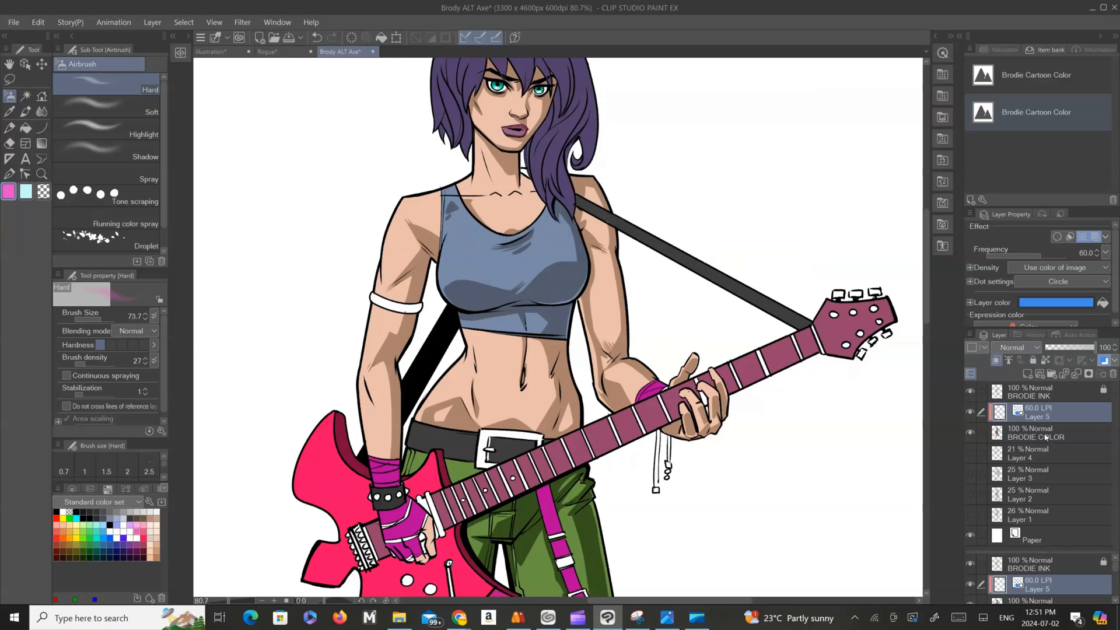
pyautogui.hotkey('ctrl', 'z')
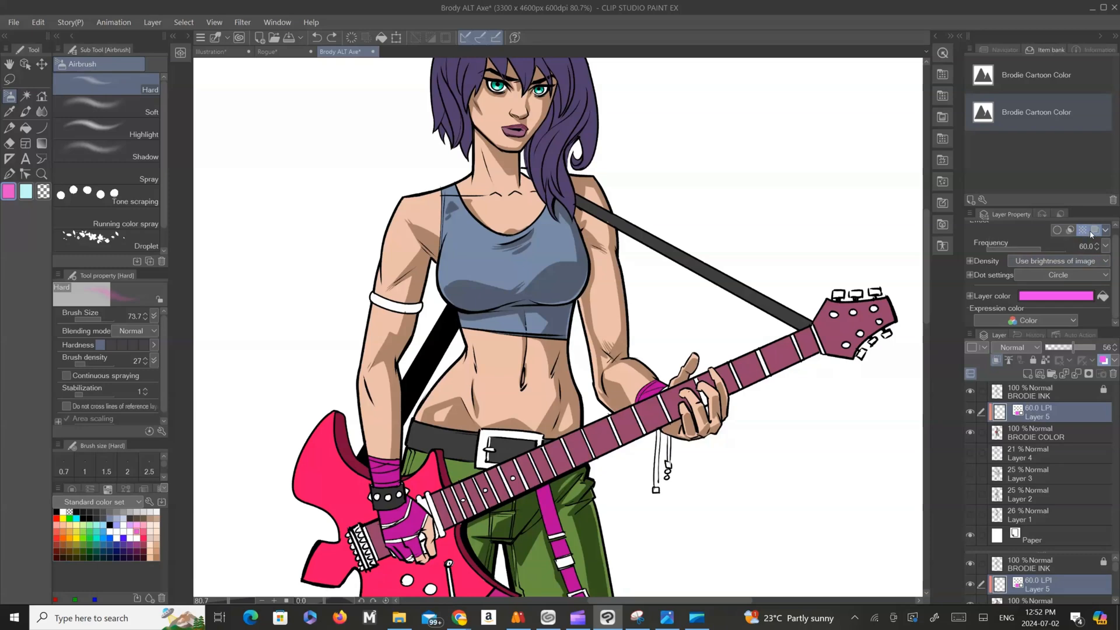
# Step: Set the drawing colour to a near-black navy and airbrush halftone dots over the guitarist's arm, top, waist and hair
pyautogui.moveTo(619, 281)
pyautogui.mouseDown()
pyautogui.moveTo(566, 321)
pyautogui.moveTo(570, 274)
pyautogui.moveTo(597, 259)
pyautogui.moveTo(608, 348)
pyautogui.moveTo(624, 270)
pyautogui.moveTo(546, 299)
pyautogui.mouseUp()
pyautogui.click(9, 191)
pyautogui.click(501, 258)
pyautogui.click(781, 104)
pyautogui.moveTo(606, 262)
pyautogui.mouseDown()
pyautogui.moveTo(608, 292)
pyautogui.moveTo(582, 254)
pyautogui.moveTo(561, 299)
pyautogui.moveTo(536, 292)
pyautogui.moveTo(578, 275)
pyautogui.moveTo(524, 276)
pyautogui.moveTo(542, 259)
pyautogui.moveTo(493, 299)
pyautogui.moveTo(463, 286)
pyautogui.moveTo(487, 290)
pyautogui.moveTo(470, 278)
pyautogui.moveTo(444, 421)
pyautogui.mouseUp()
pyautogui.moveTo(559, 355); pyautogui.dragTo(575, 418)
pyautogui.moveTo(628, 389); pyautogui.dragTo(592, 483)
pyautogui.moveTo(525, 120)
pyautogui.mouseDown()
pyautogui.moveTo(550, 224)
pyautogui.moveTo(526, 116)
pyautogui.moveTo(408, 139)
pyautogui.moveTo(423, 100)
pyautogui.moveTo(425, 215)
pyautogui.mouseUp()
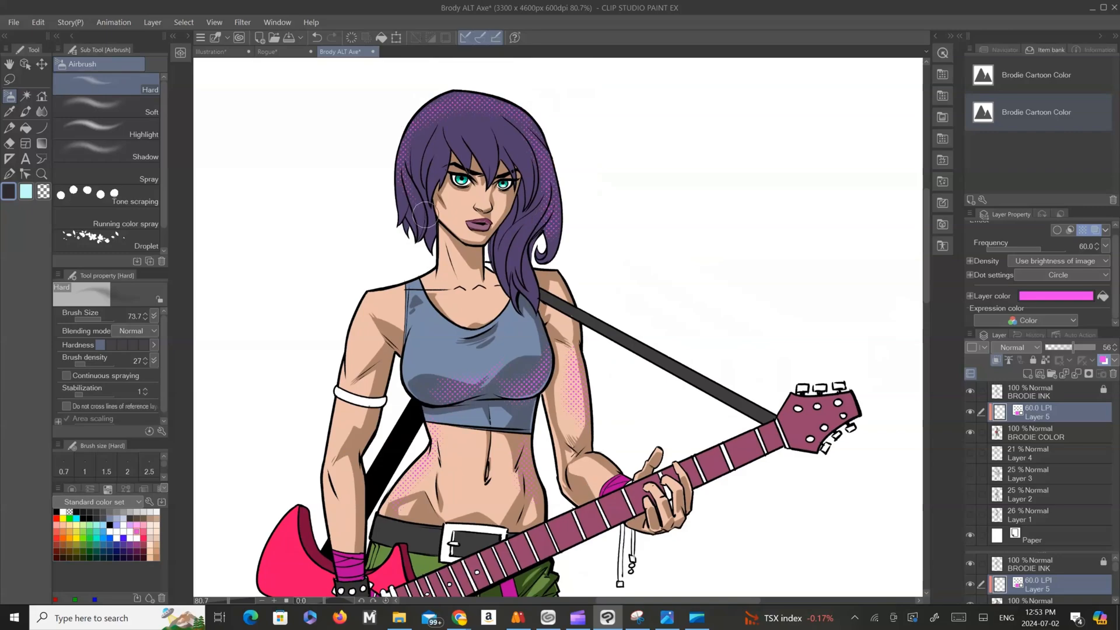